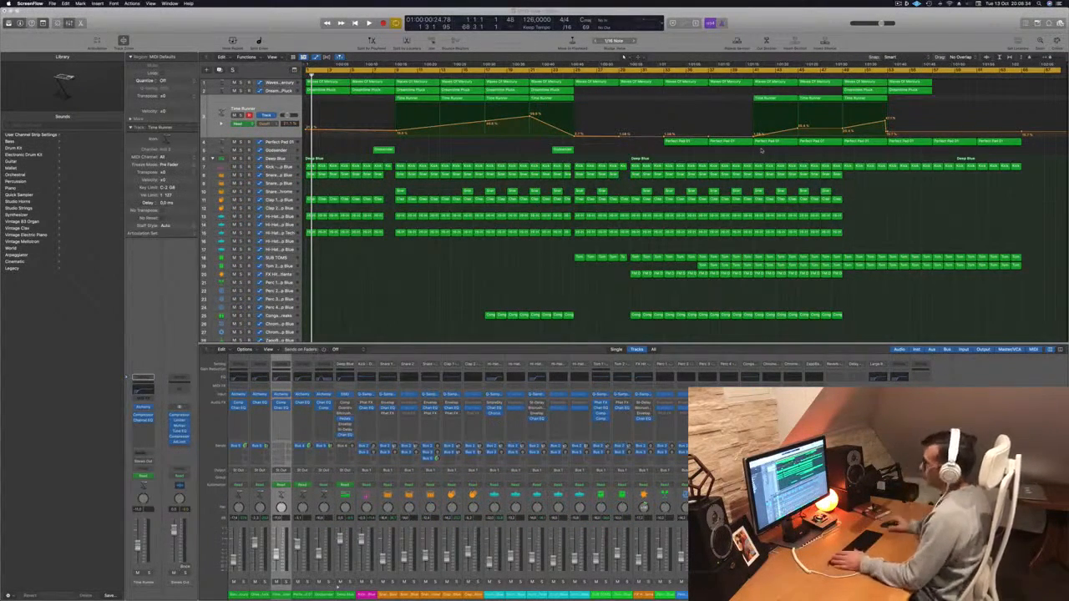
Step: Play the arrangement from the beginning and select the Deep Blue drum track to view its automation
click(432, 296)
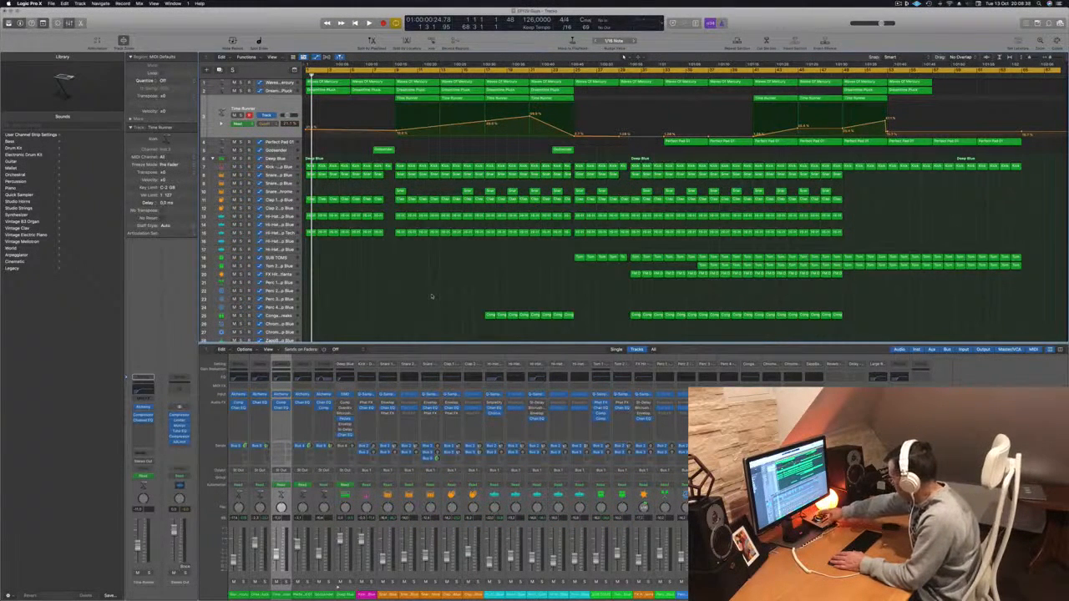
key(space)
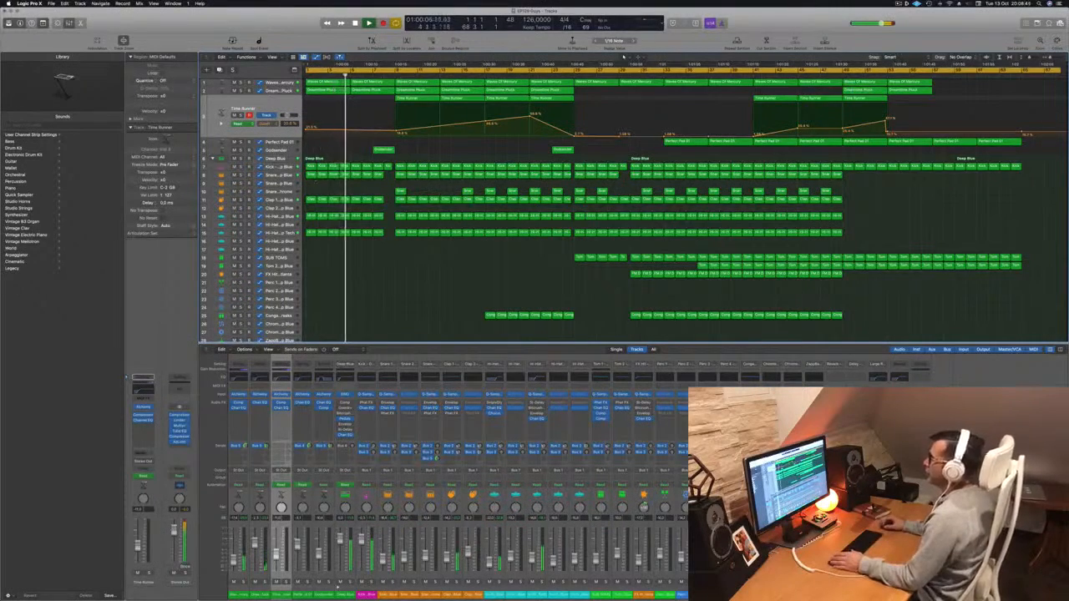
key(Down)
key(Down)
key(Down)
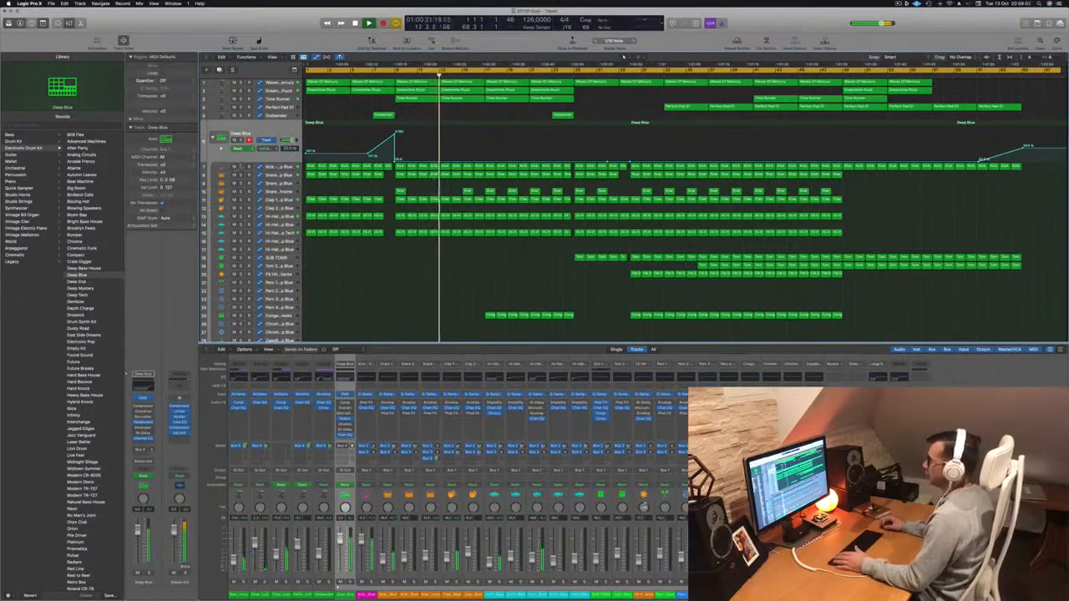
Step: Solo and unsolo the Waves Of Mercury, Dreamtime Pluck and Time Runner tracks in turn during playback to hear each alone
click(241, 167)
key(s)
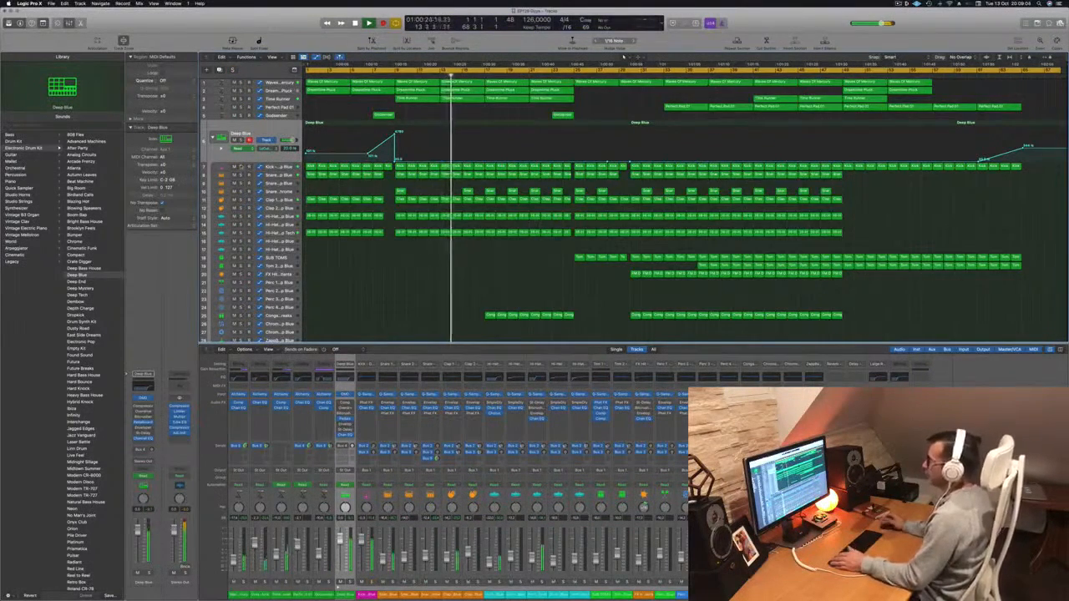
click(241, 83)
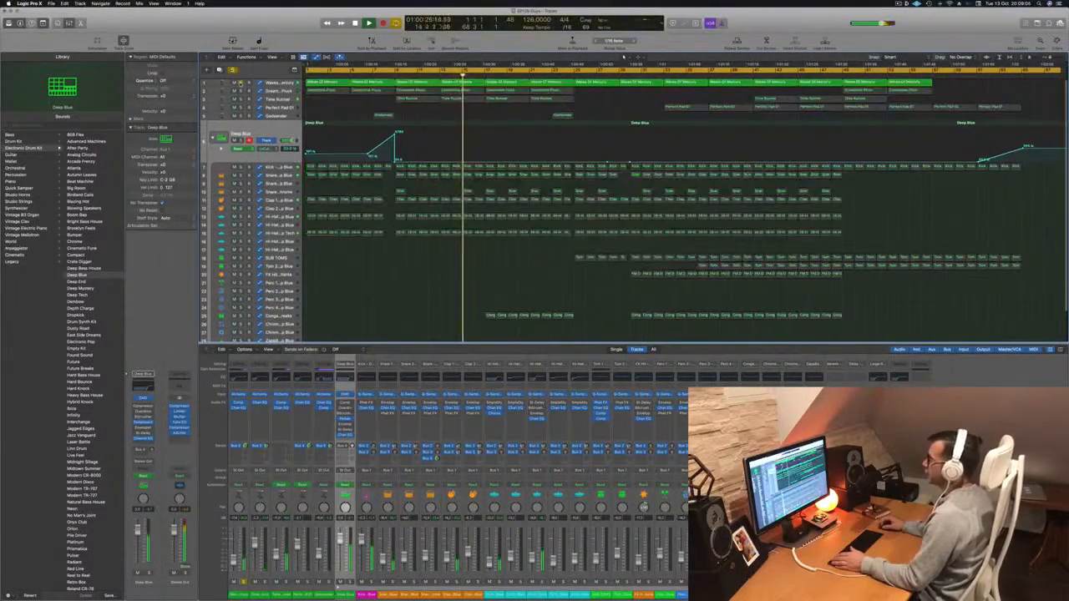
click(241, 84)
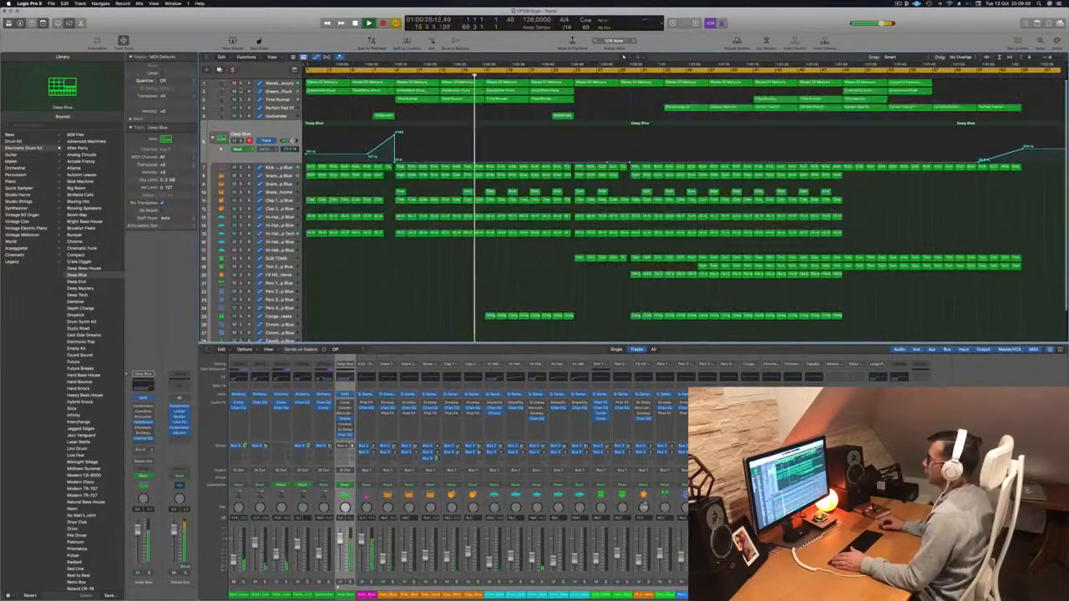
click(241, 91)
click(241, 107)
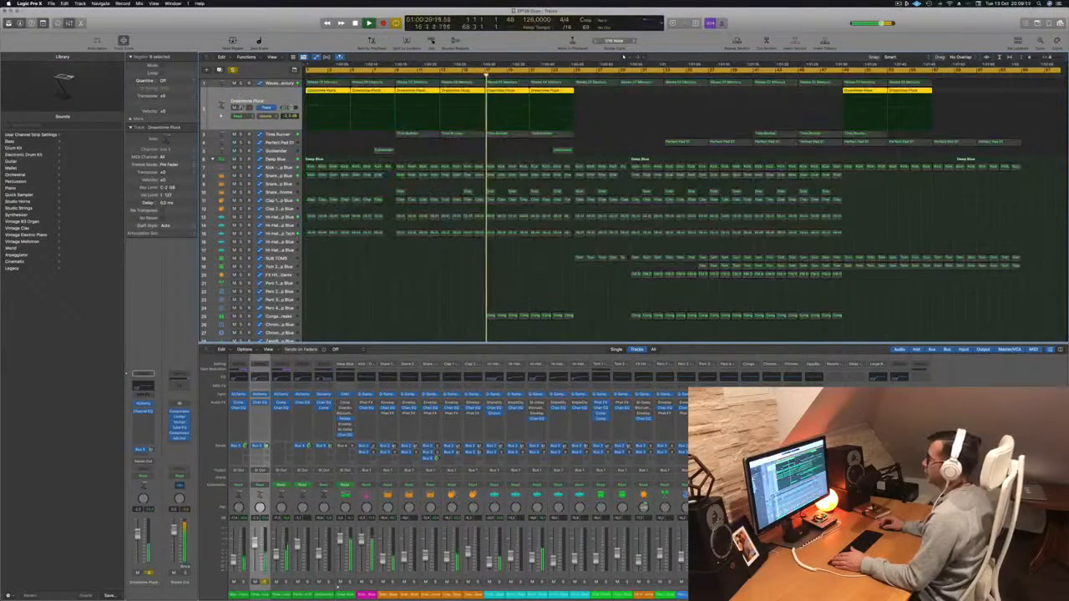
click(241, 107)
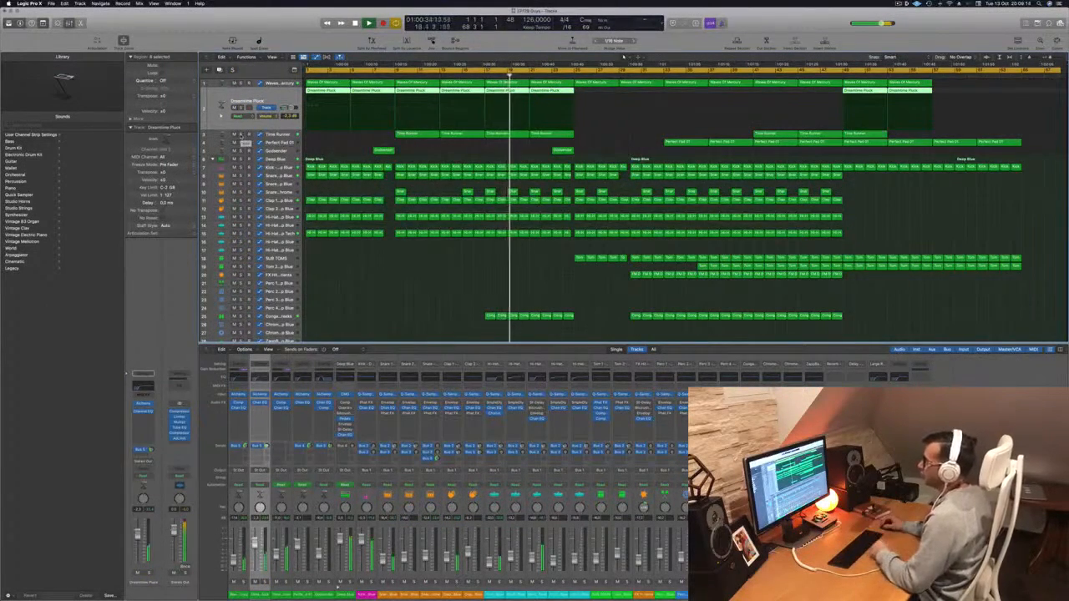
click(240, 135)
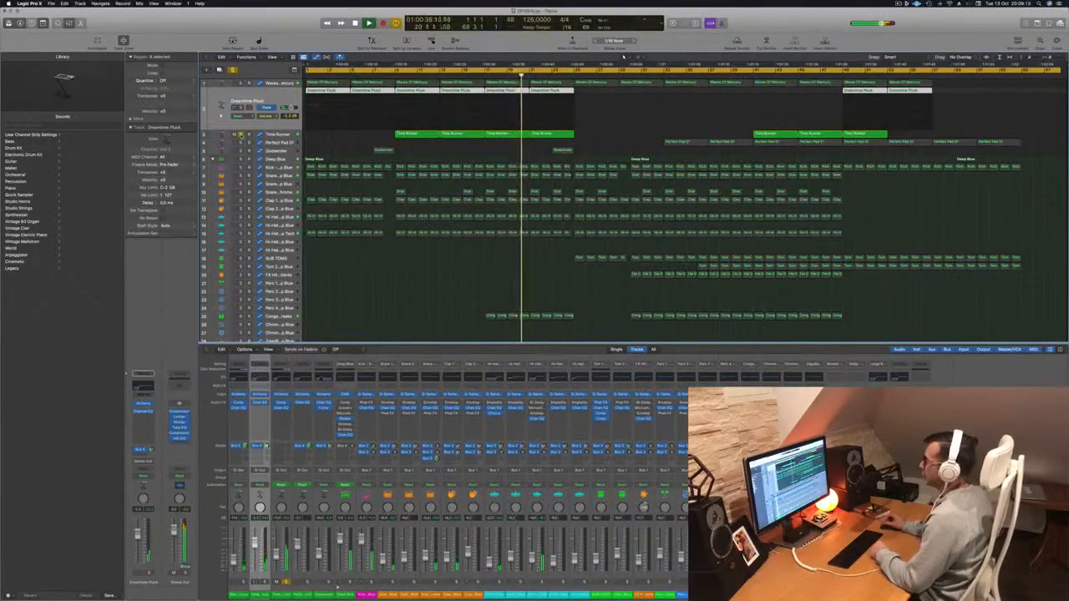
click(240, 135)
Step: Review the Time Runner automation and track 5, and replay the passage around track 5's second region
click(276, 134)
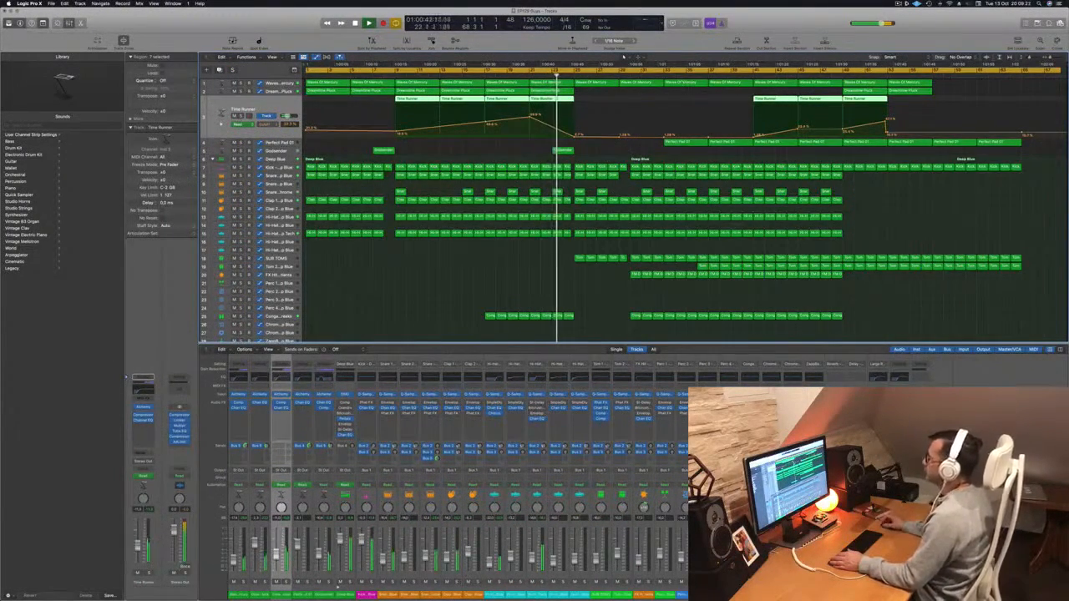
key(Down)
key(Down)
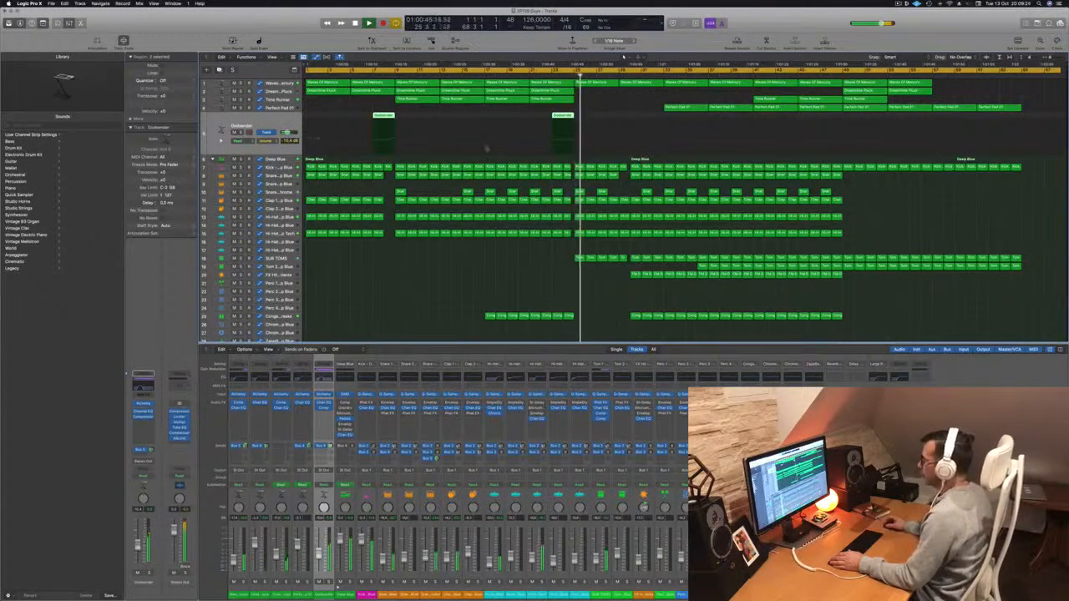
click(559, 73)
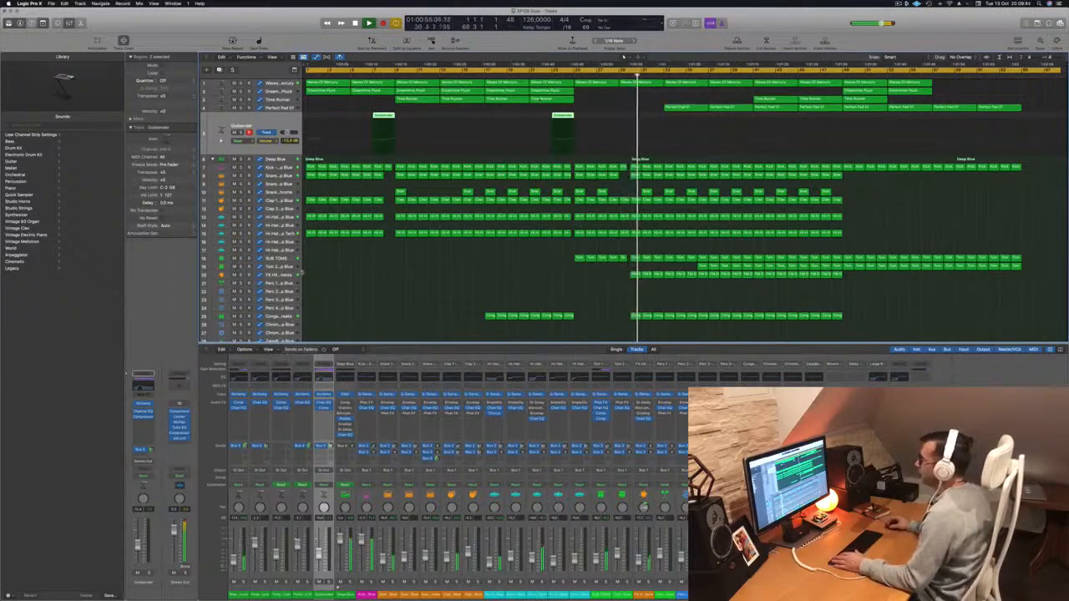
Step: Solo the SUB TOMS track, view its first region's notes in the Piano Roll and play it from bar 25
click(290, 260)
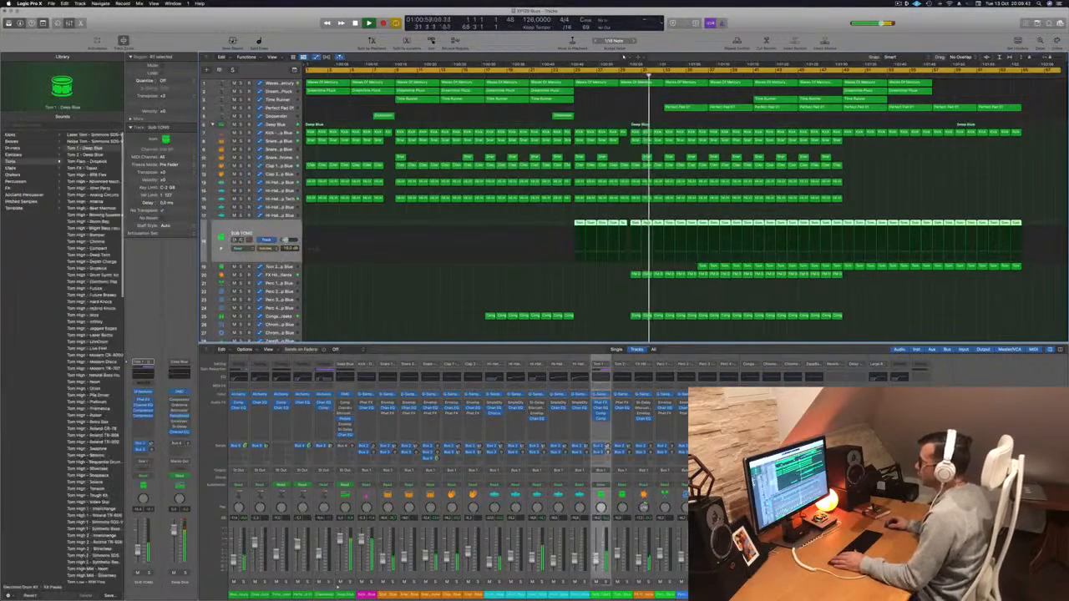
click(239, 240)
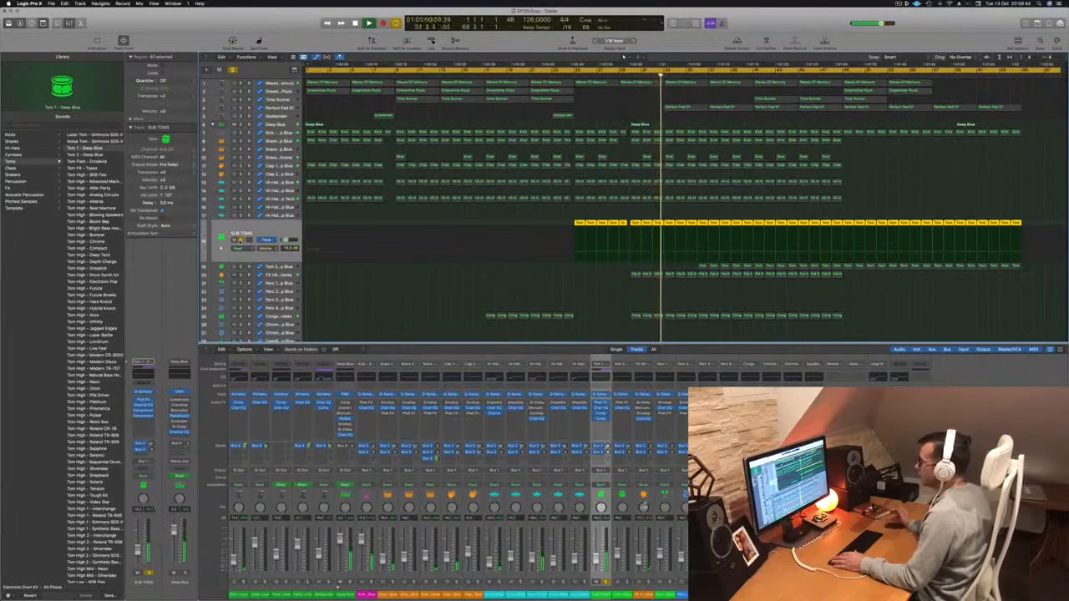
drag(577, 224, 577, 223)
double_click(578, 225)
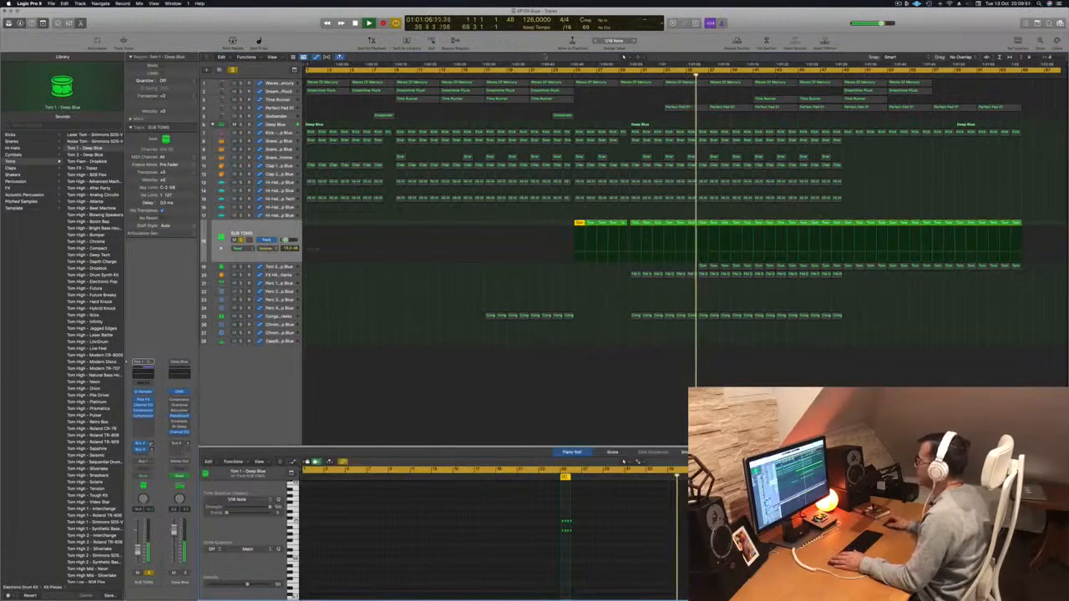
click(572, 76)
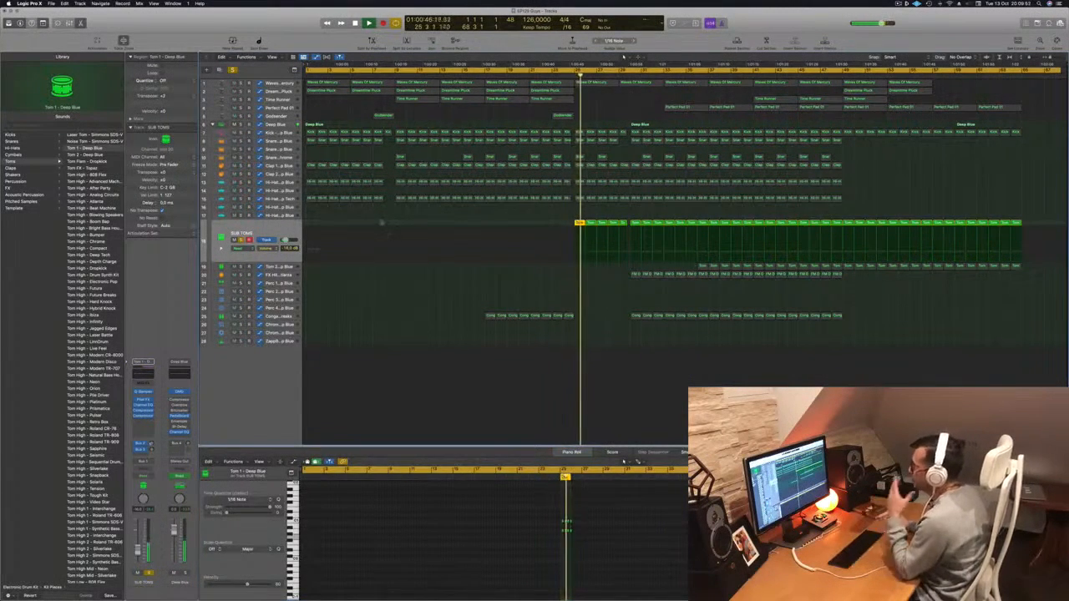
click(576, 123)
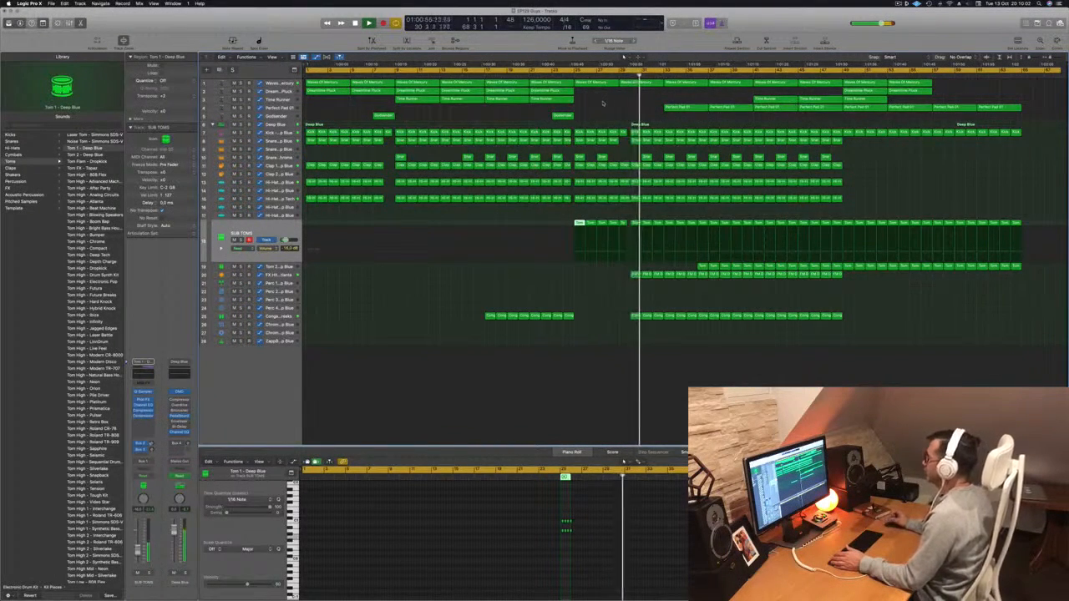
Step: Set the cycle range to bars 1 to 9 and repeat that section of the arrangement three times
click(279, 107)
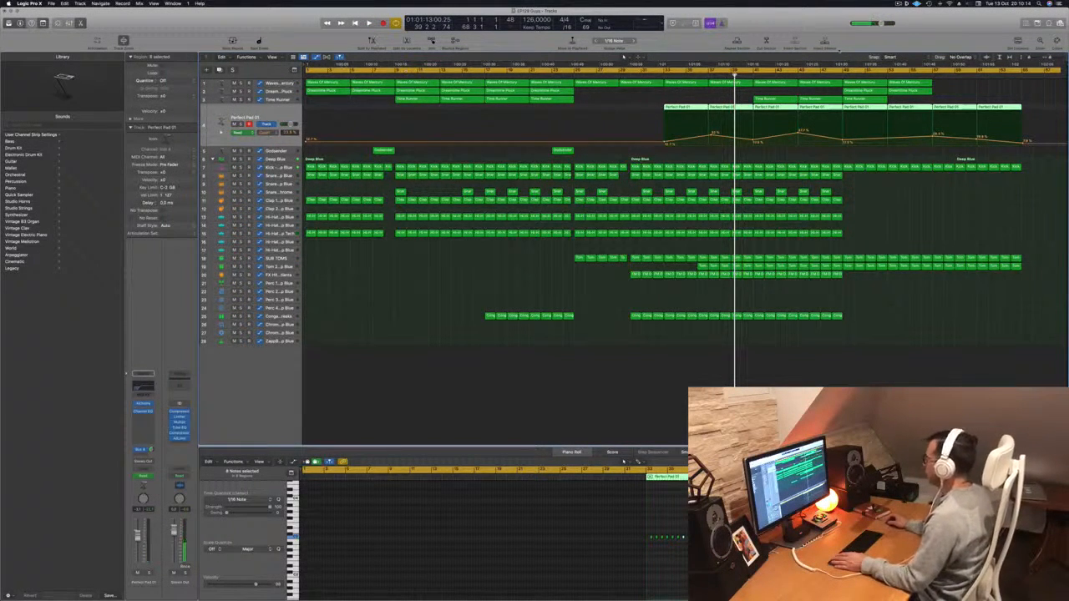
drag(1059, 70, 390, 106)
key(ctrl+super+r)
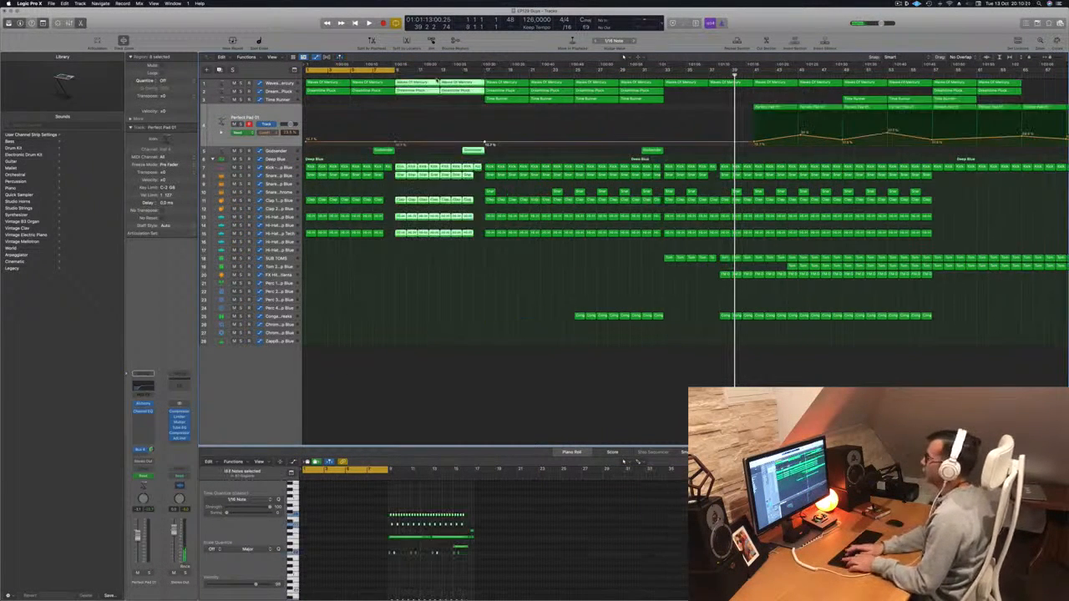
key(ctrl+super+r)
key(ctrl+super+r)
key(space)
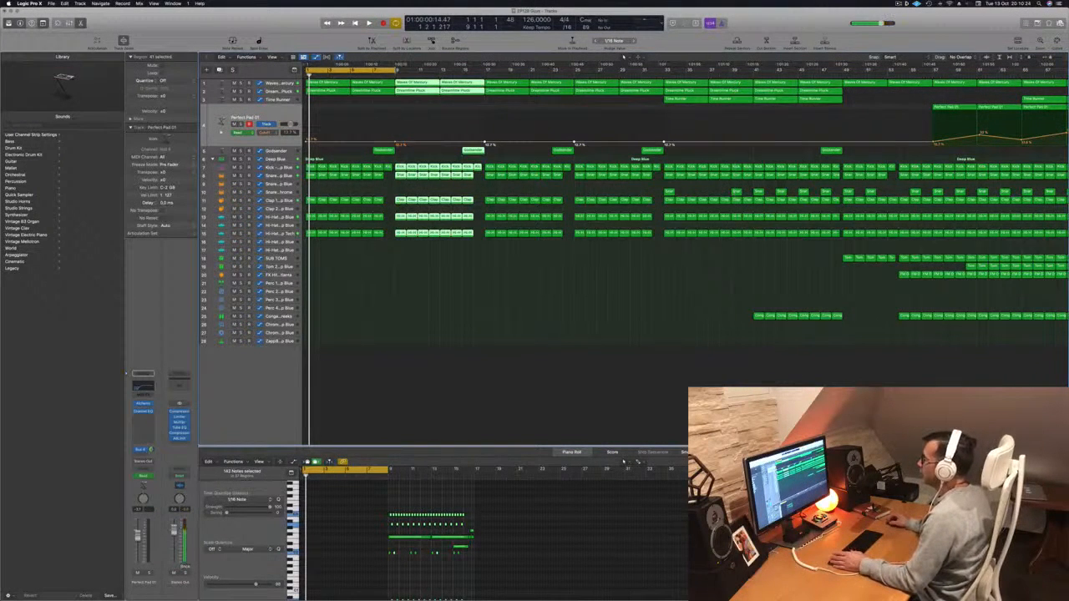
Step: Extend the cycle range to bar 33 and select the Waves Of Mercury track for playback
drag(396, 71, 662, 74)
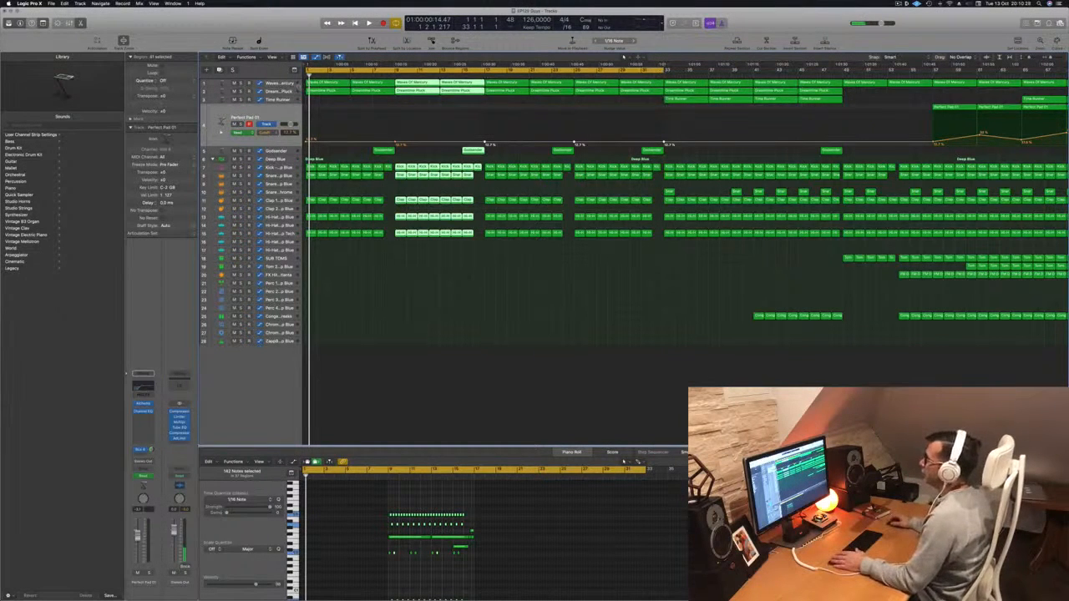
click(272, 84)
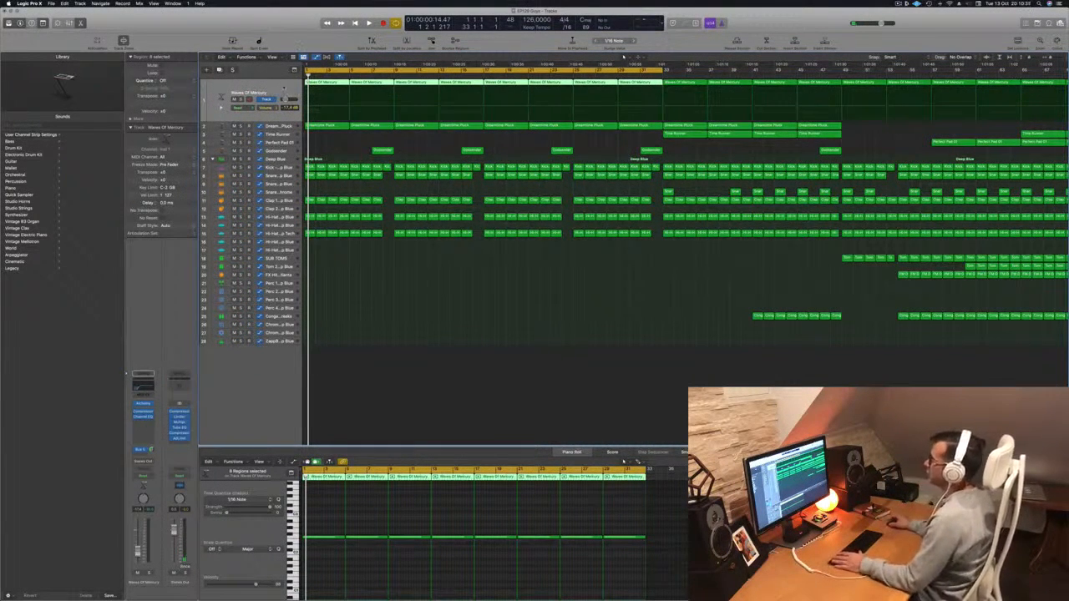
key(space)
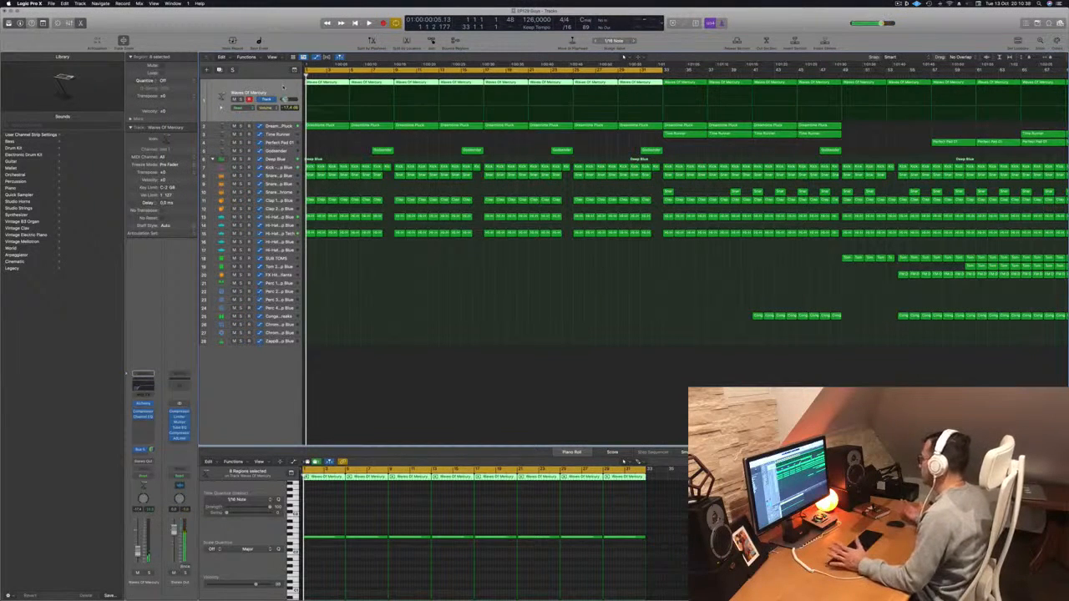
key(space)
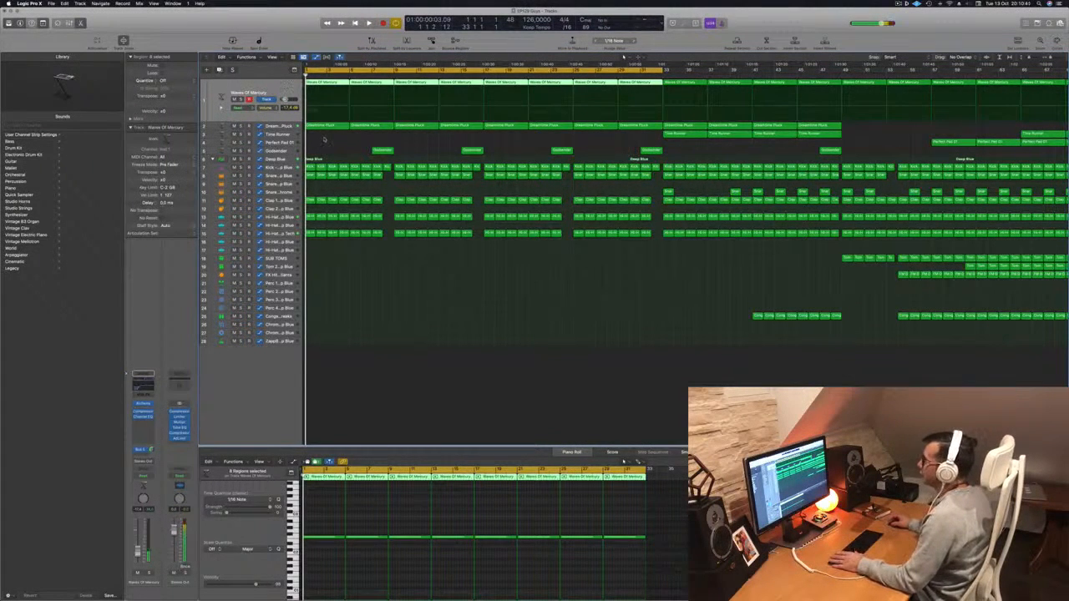
Step: Delete the first two Waves Of Mercury regions, clearing bars 1 to 9 of that track
click(325, 135)
key(space)
key(space)
click(323, 86)
key(Delete)
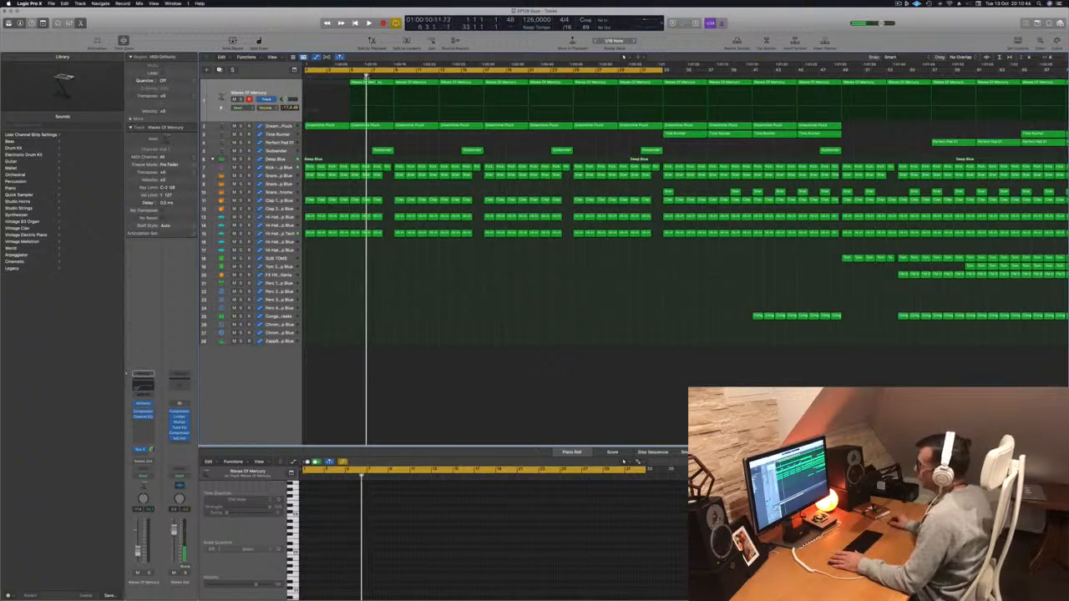
key(ctrl+z)
key(Delete)
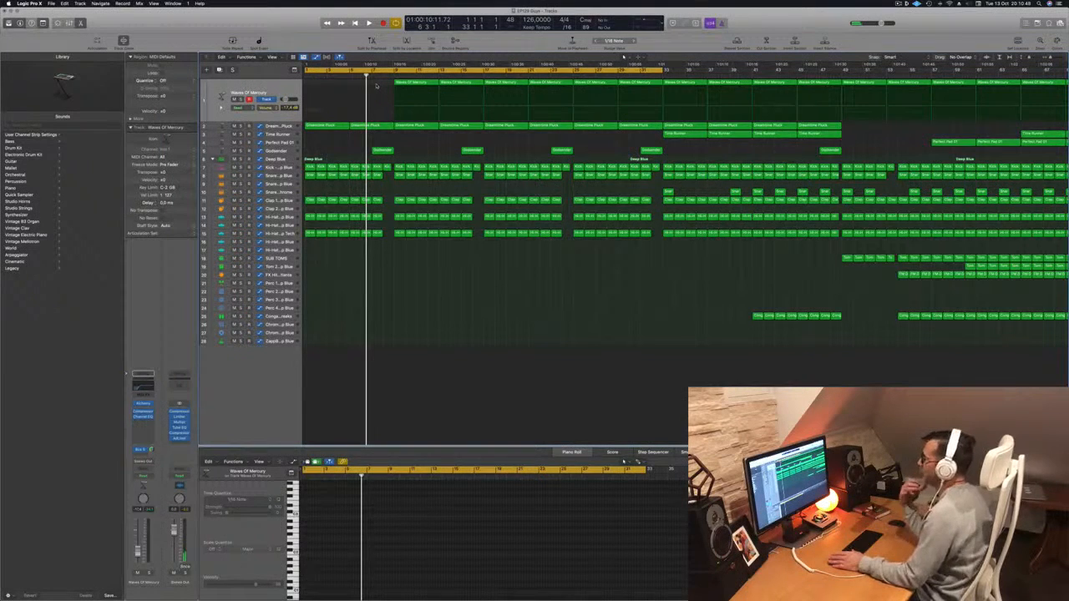
Step: Delete the first two Dreamtime Pluck regions and play the arrangement from the beginning
key(Return)
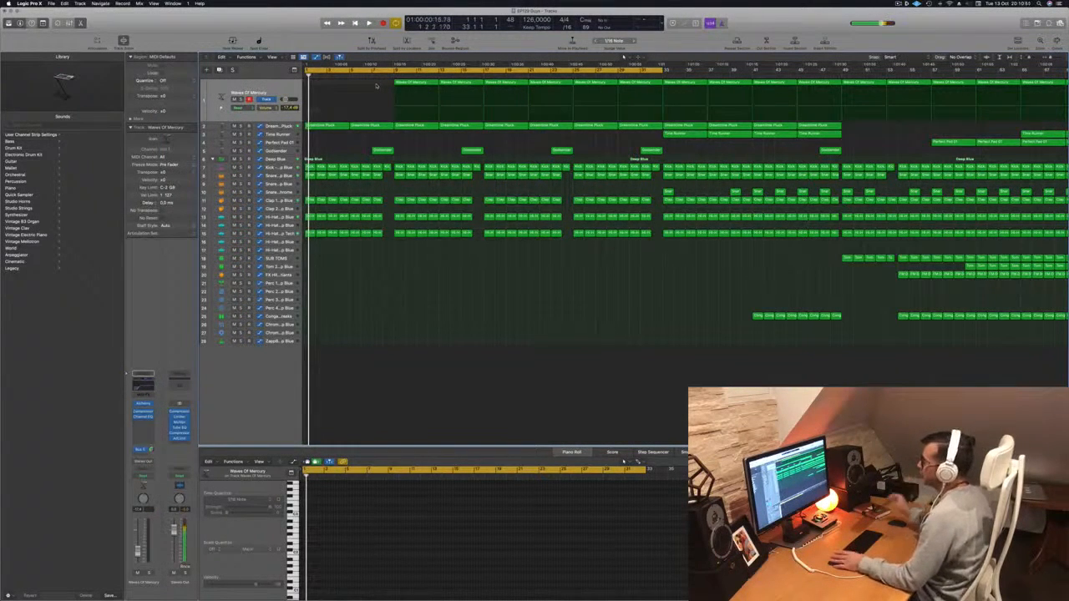
key(Return)
drag(332, 131, 363, 129)
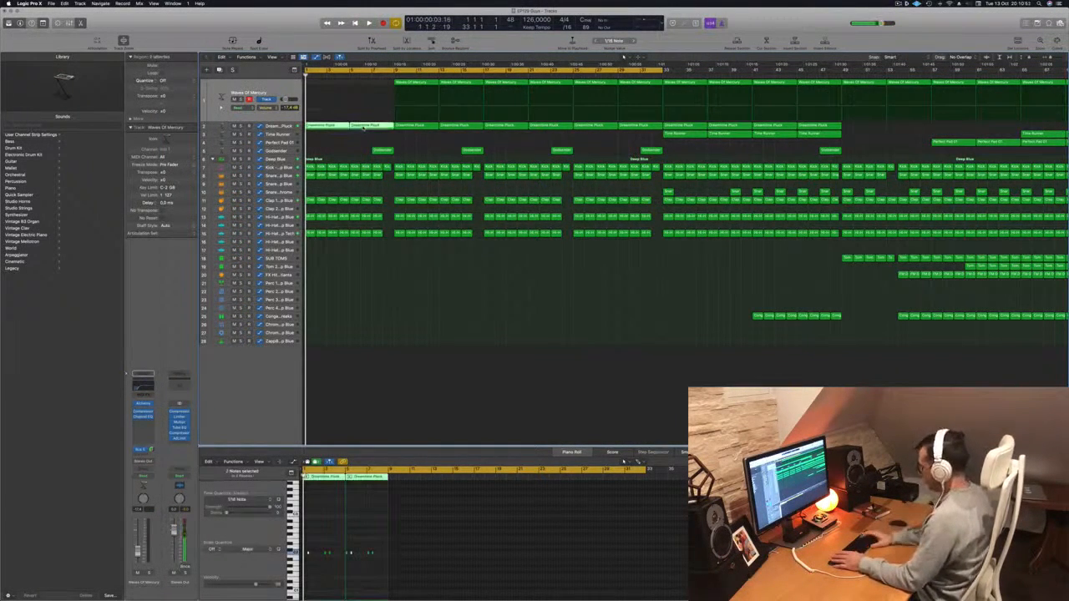
key(Delete)
key(space)
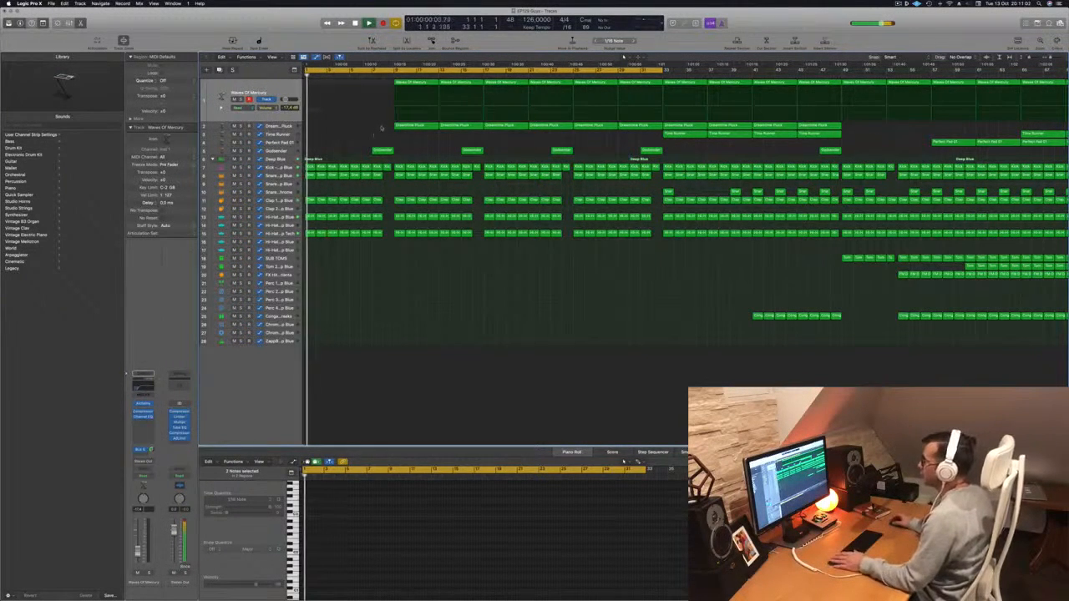
Step: Move the Waves Of Mercury region at bar 9 to bar 1 and select its track
key(Down)
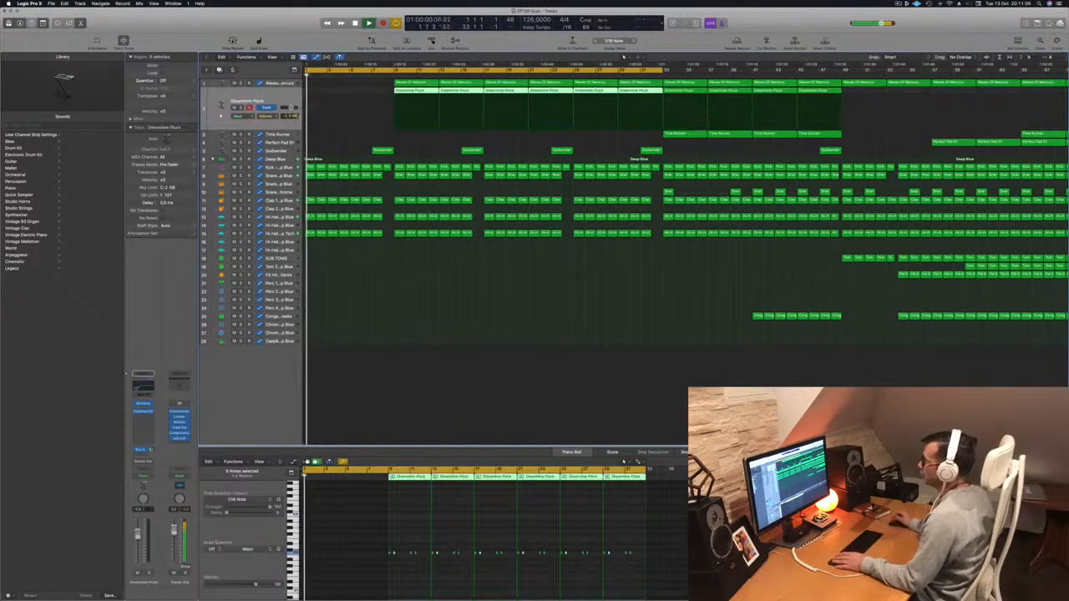
click(416, 85)
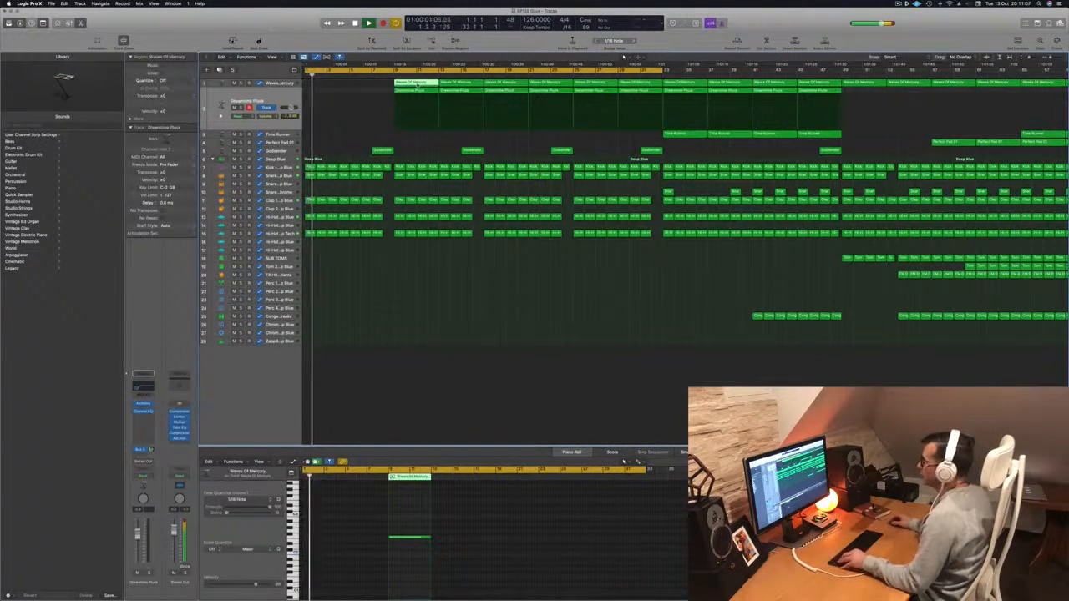
drag(415, 86, 288, 150)
click(249, 117)
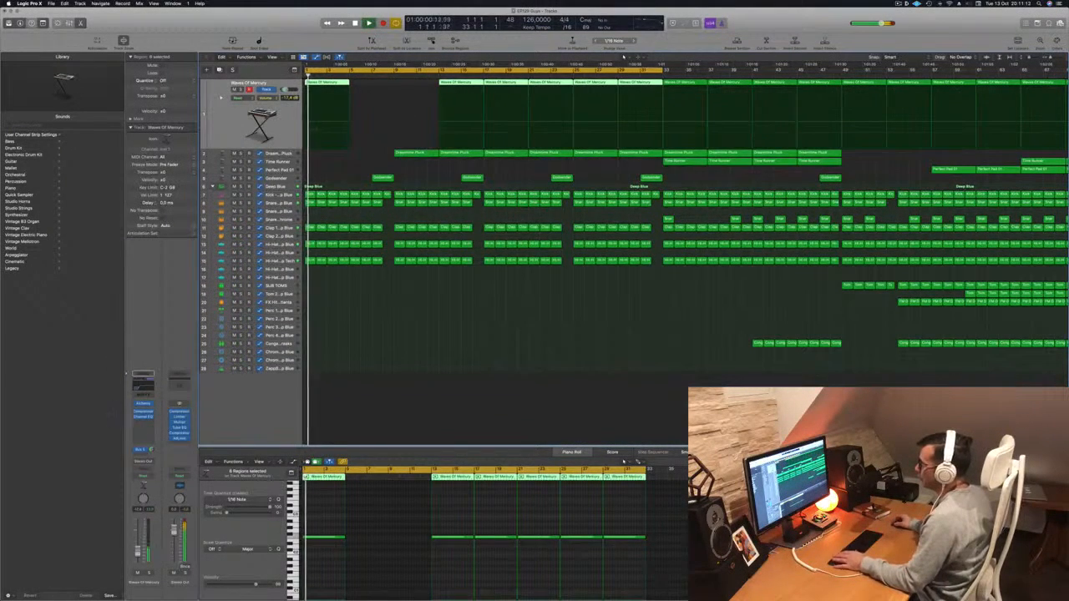
Step: Raise the low-cut filter in the Waves Of Mercury Channel EQ to 890 Hz and replay from the beginning
click(142, 386)
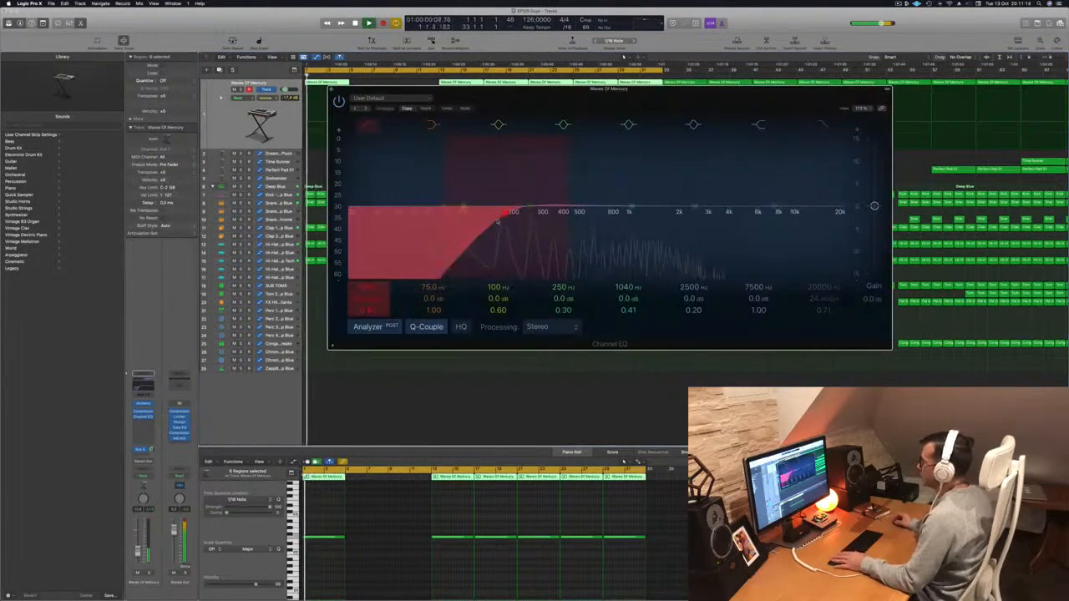
drag(353, 303, 367, 290)
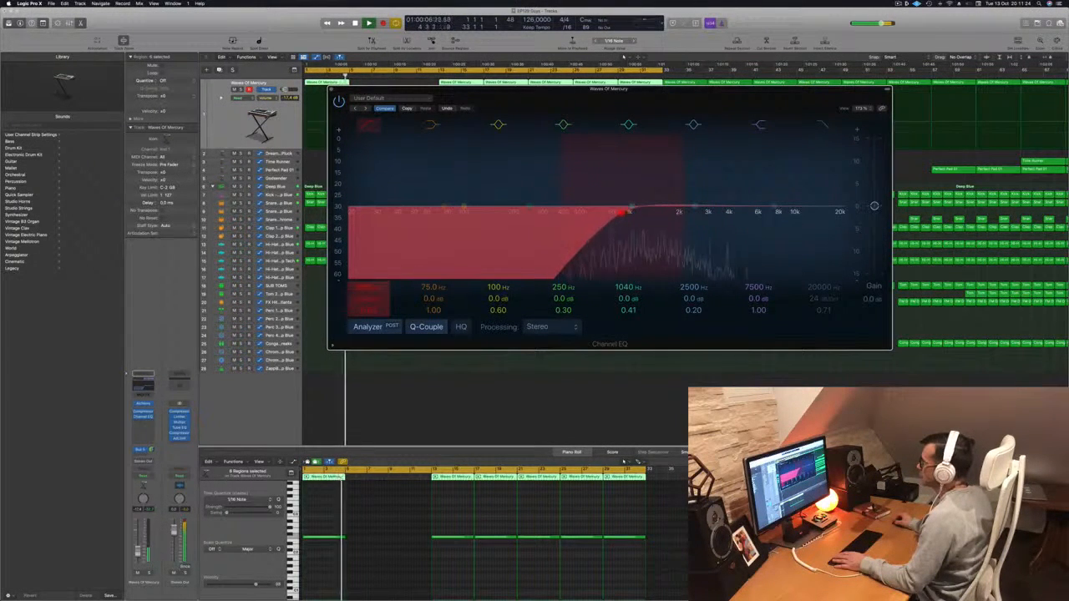
drag(557, 106, 810, 108)
key(Return)
key(space)
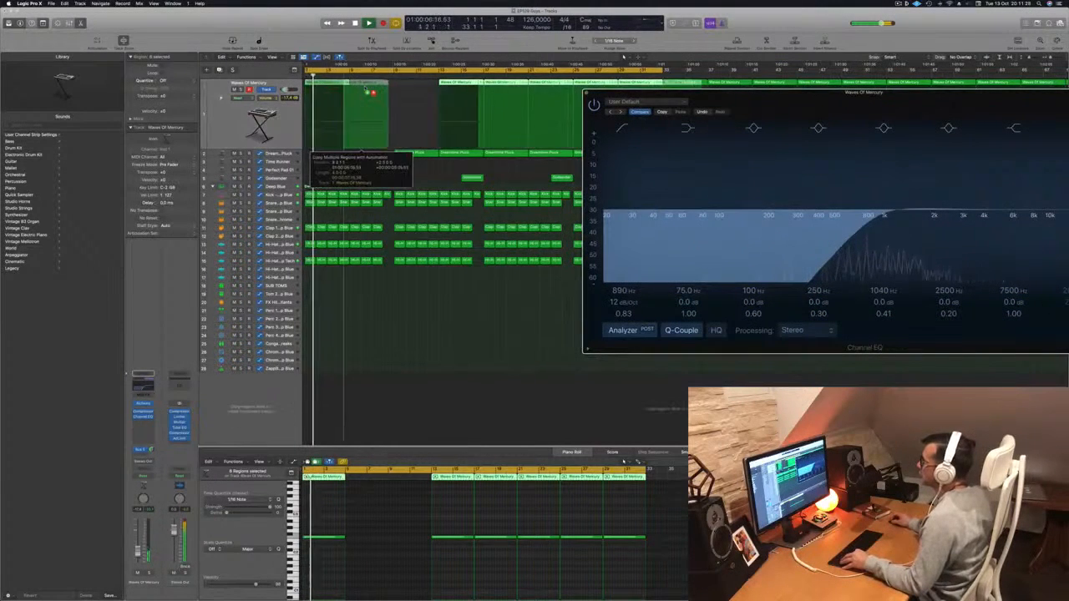
Step: Copy the Waves Of Mercury region at bar 1 to bar 5
click(330, 84)
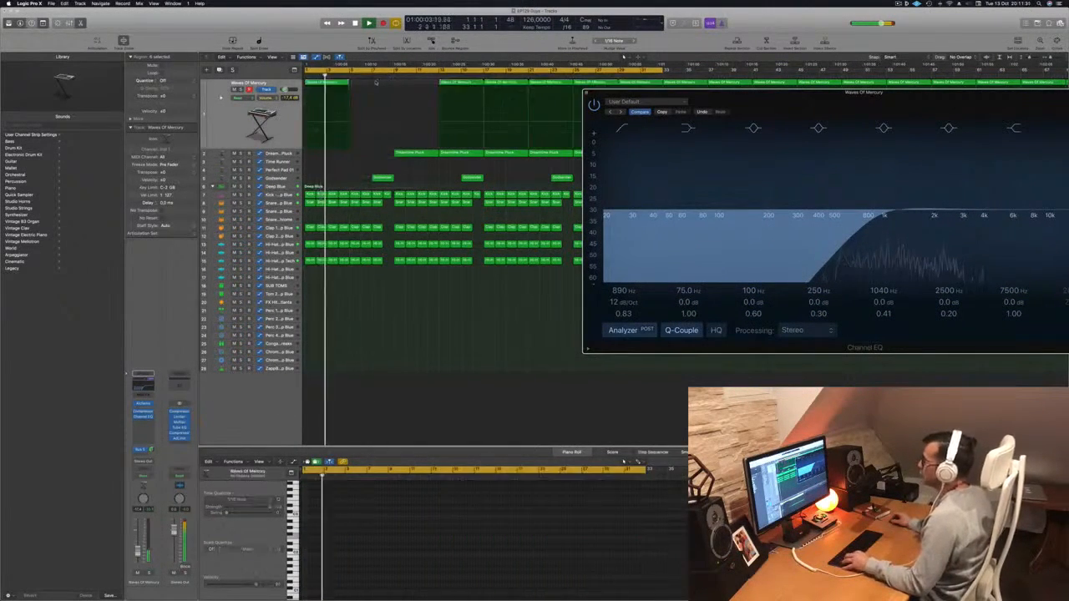
drag(332, 84, 369, 87)
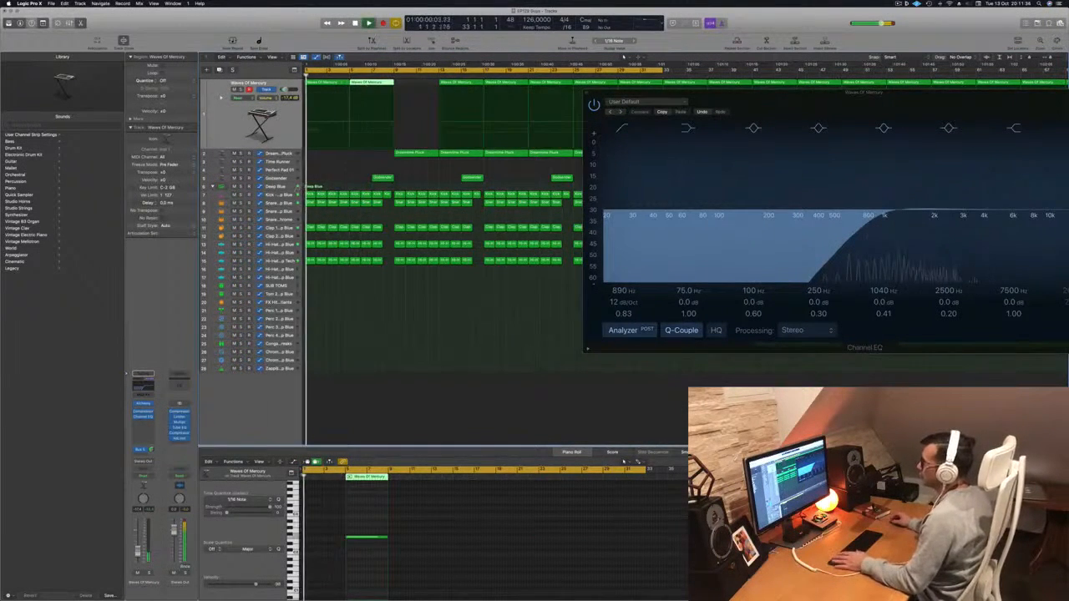
Step: Remove the first low-cut automation ramp before bar 9 on the Deep Blue track, leaving a flat line
click(284, 188)
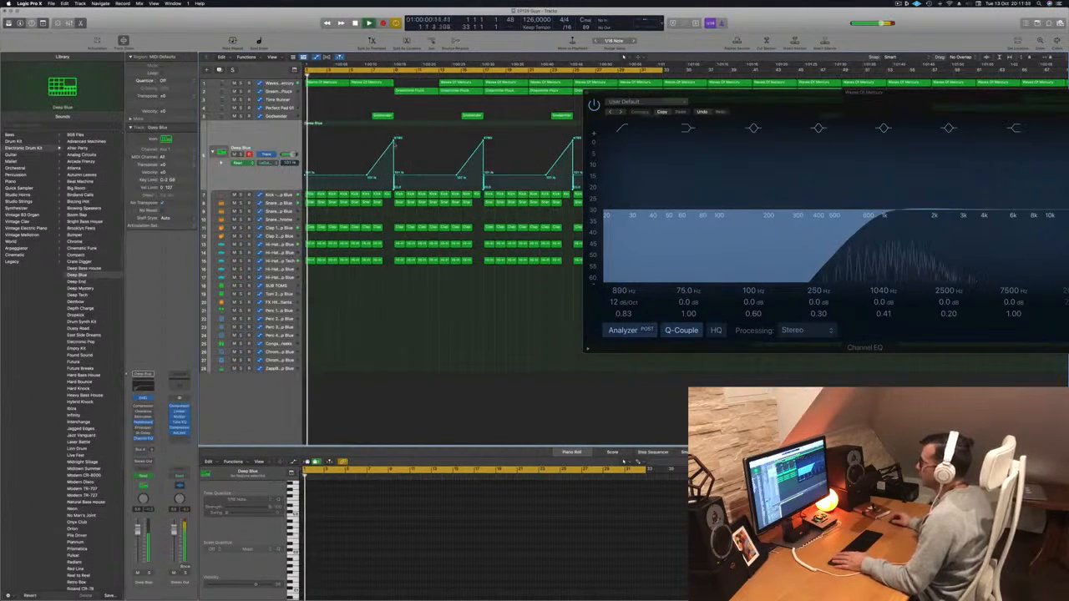
drag(393, 141, 394, 177)
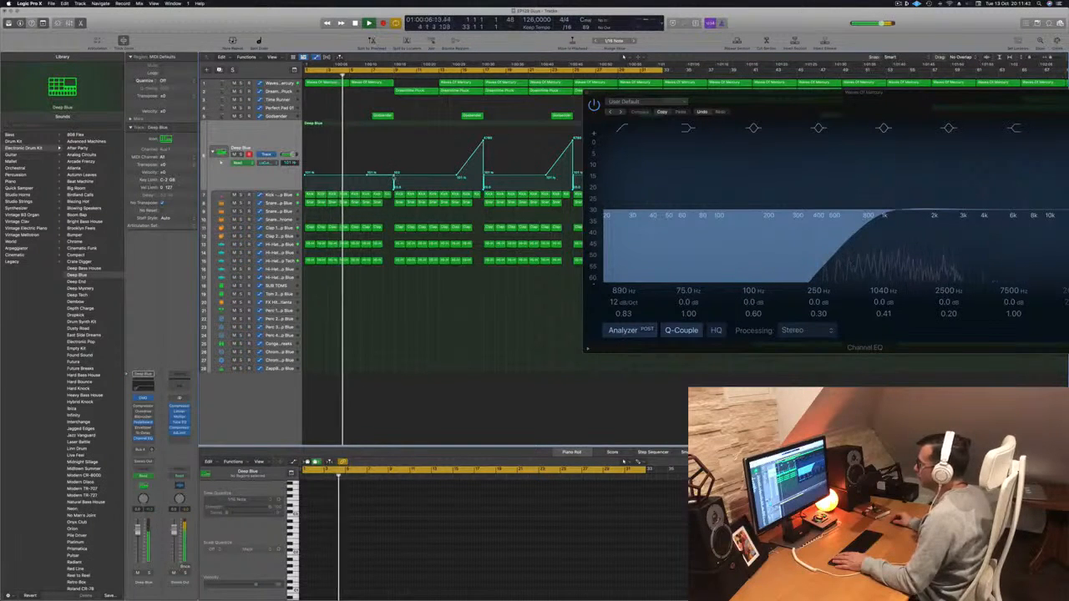
drag(394, 176, 385, 175)
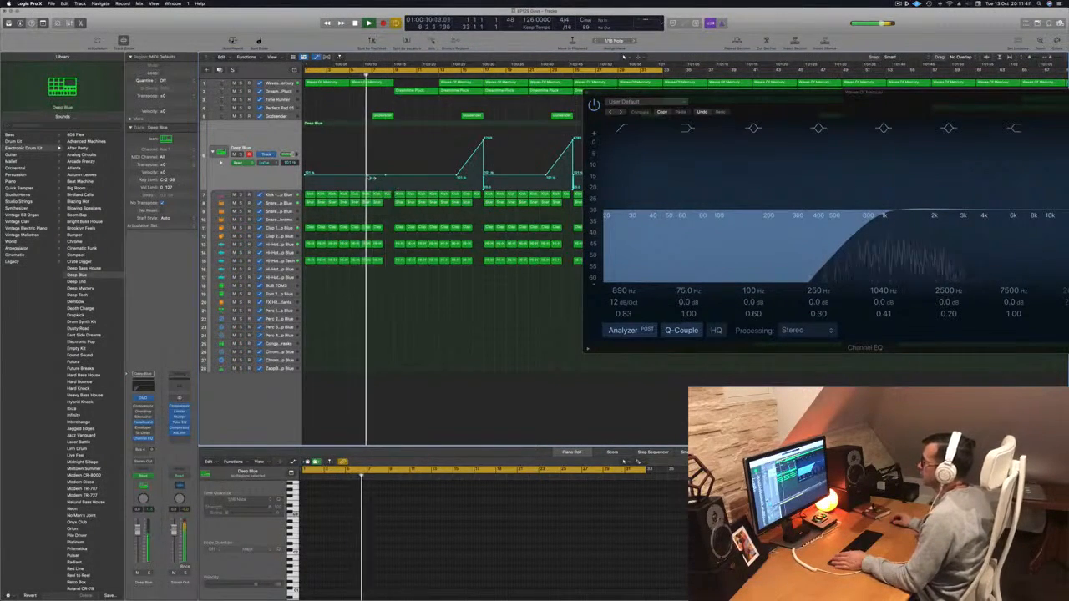
double_click(385, 175)
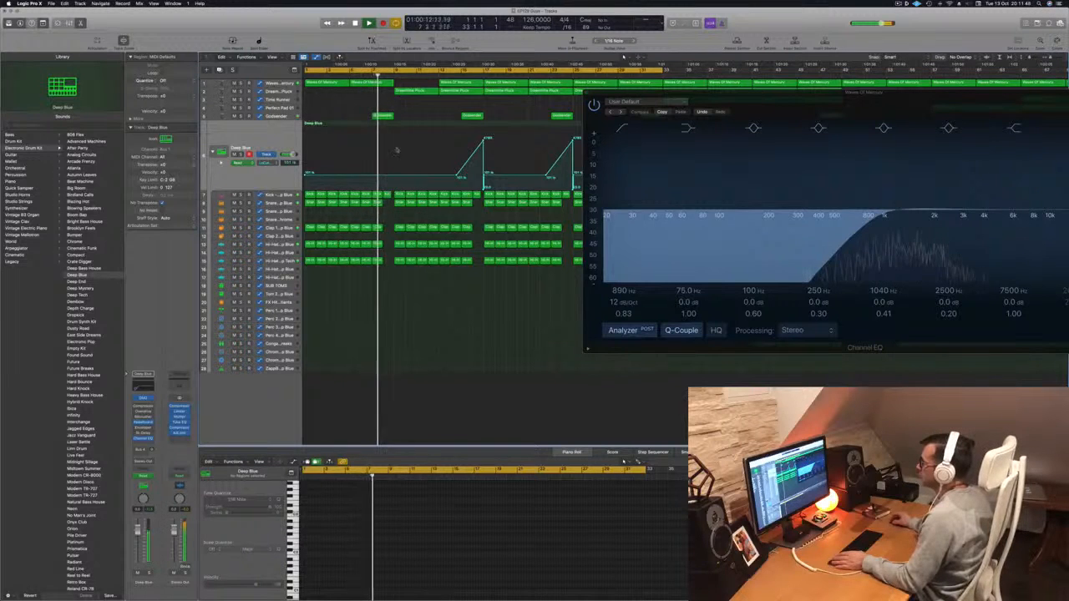
Step: Delete the first region on track 5, and copy the bar 7 snare, clap and hi-hat regions into the gap at bar 8
click(380, 116)
key(Return)
key(Delete)
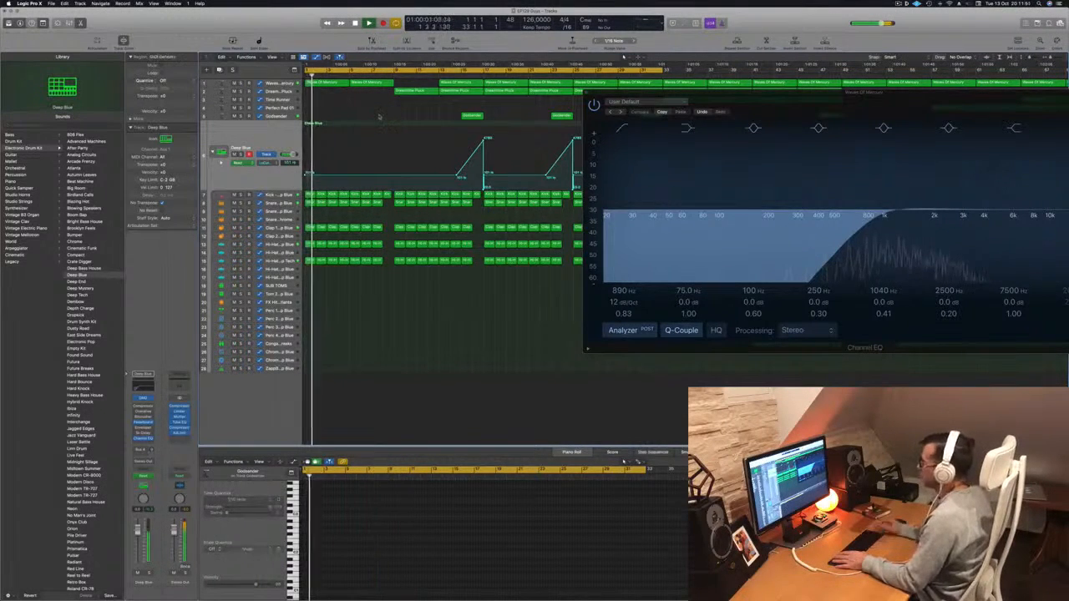
drag(385, 200, 377, 261)
drag(377, 203, 389, 207)
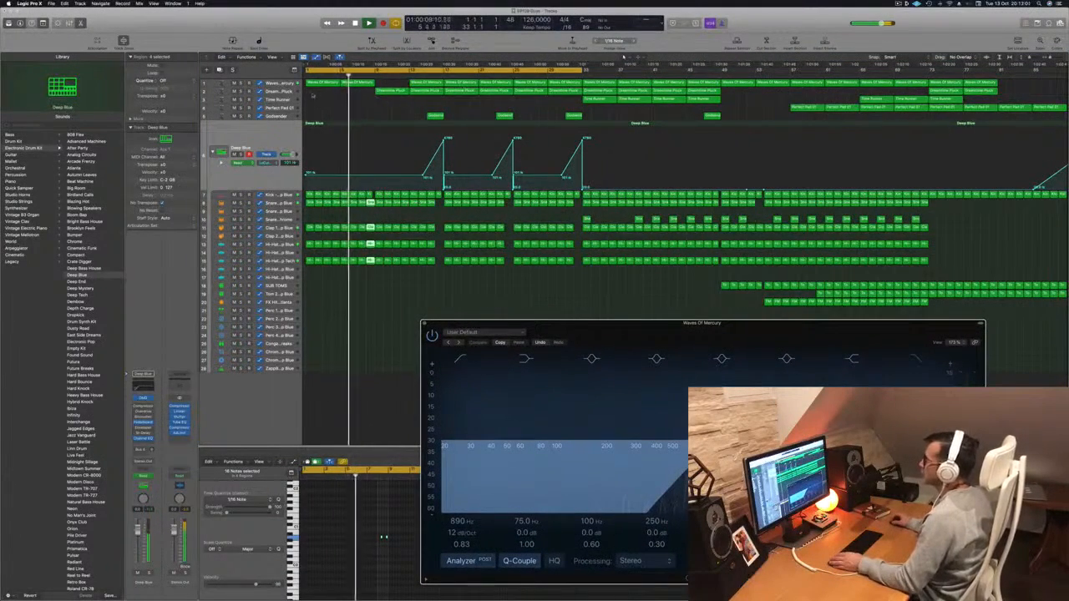
Step: Copy a Waves Of Mercury region into the gap at bar 9 and delete the two Dreamtime Pluck regions before bar 17
drag(376, 83, 400, 87)
click(399, 90)
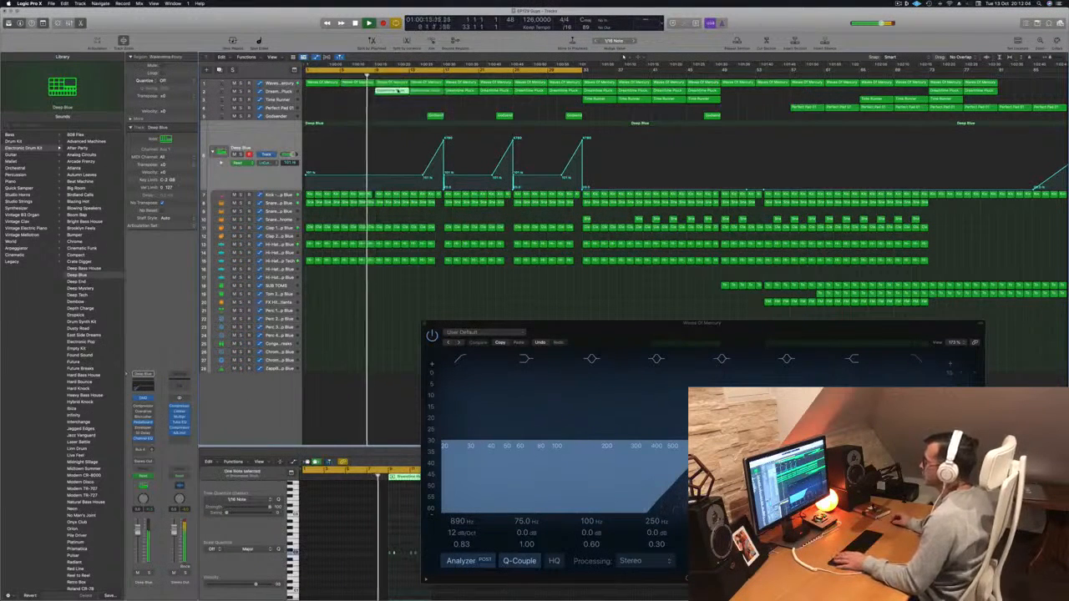
key(BackSpace)
click(422, 92)
key(Return)
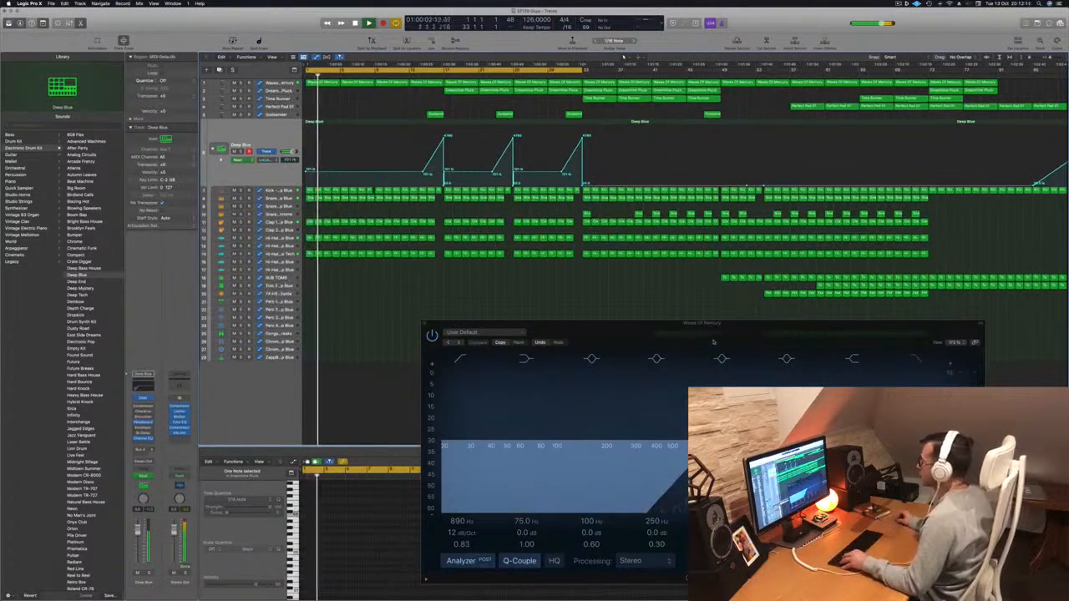
Step: Move the Channel EQ window clear of the lower tracks and copy the first SUB TOMS region to bar 8
drag(638, 328, 680, 363)
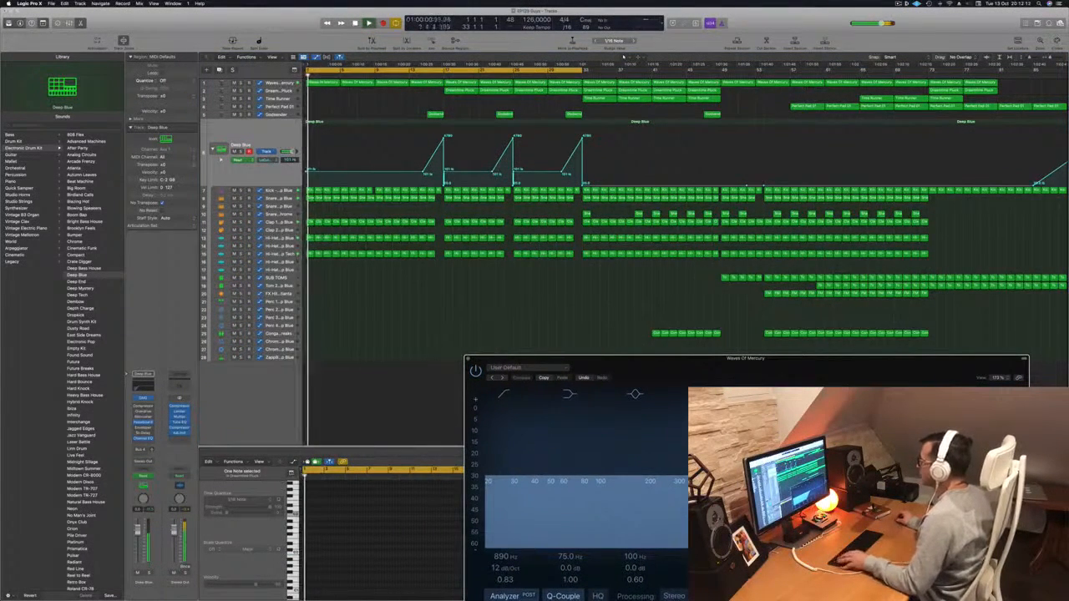
click(724, 278)
drag(724, 277, 370, 283)
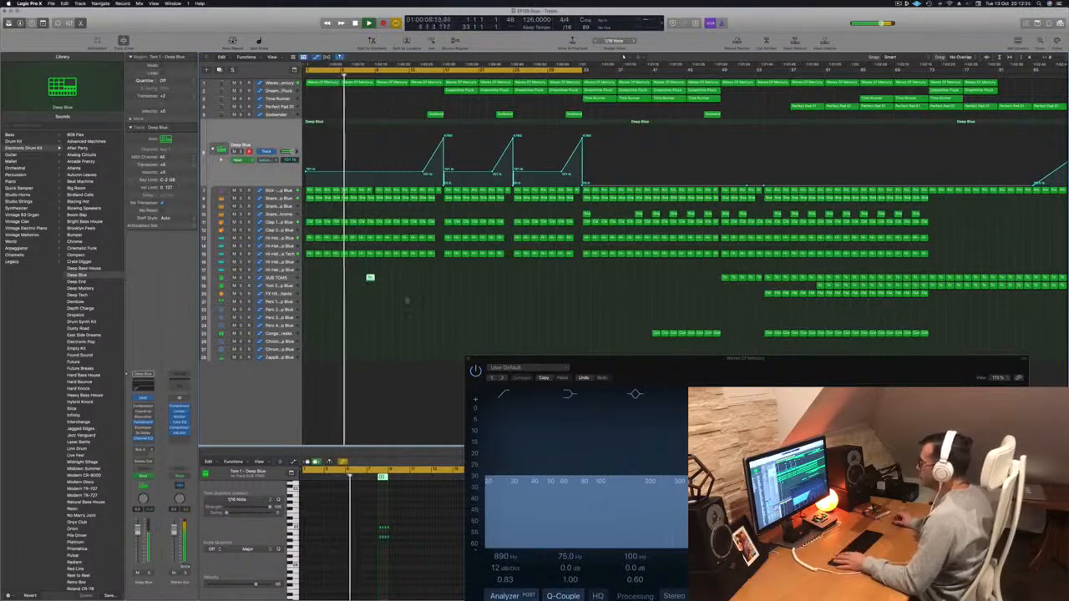
Step: Move the first FX Hit - Atlanta region to bar 5 of its track and repeat it through bar 8
click(768, 293)
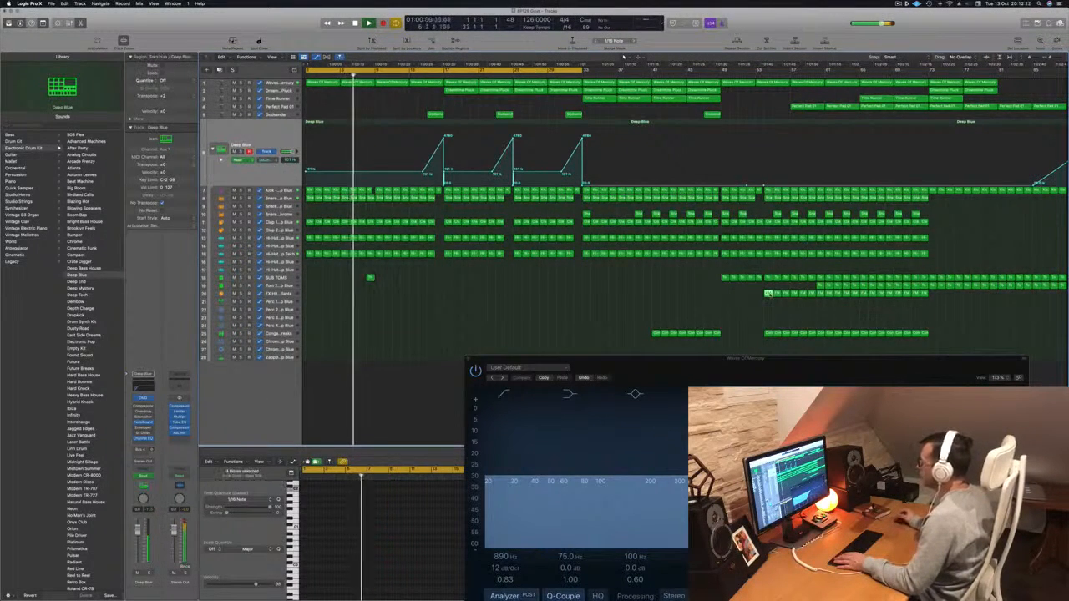
drag(766, 294, 344, 287)
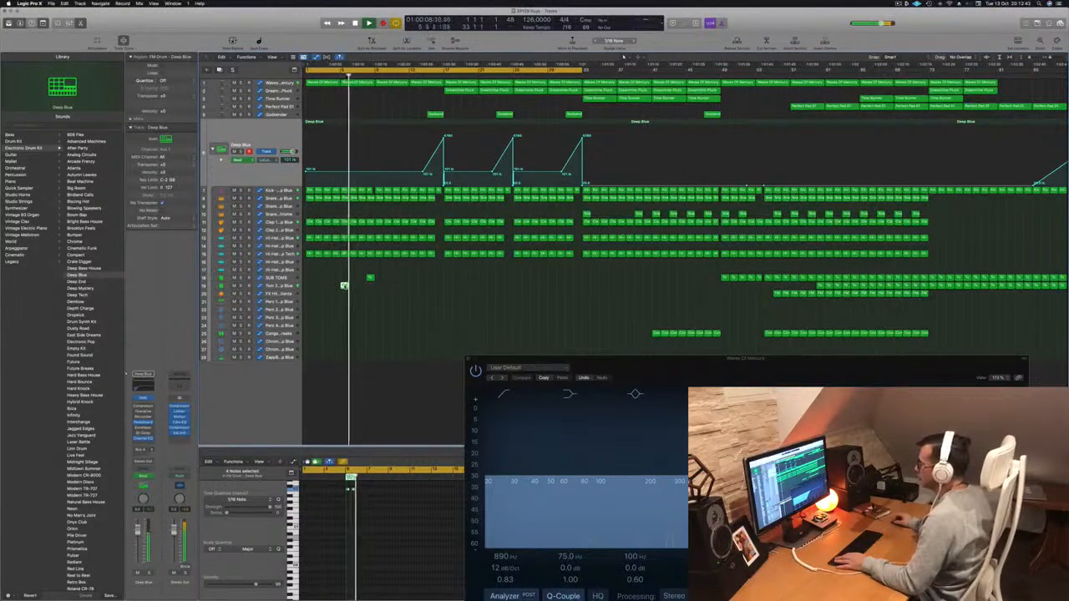
drag(344, 292, 344, 299)
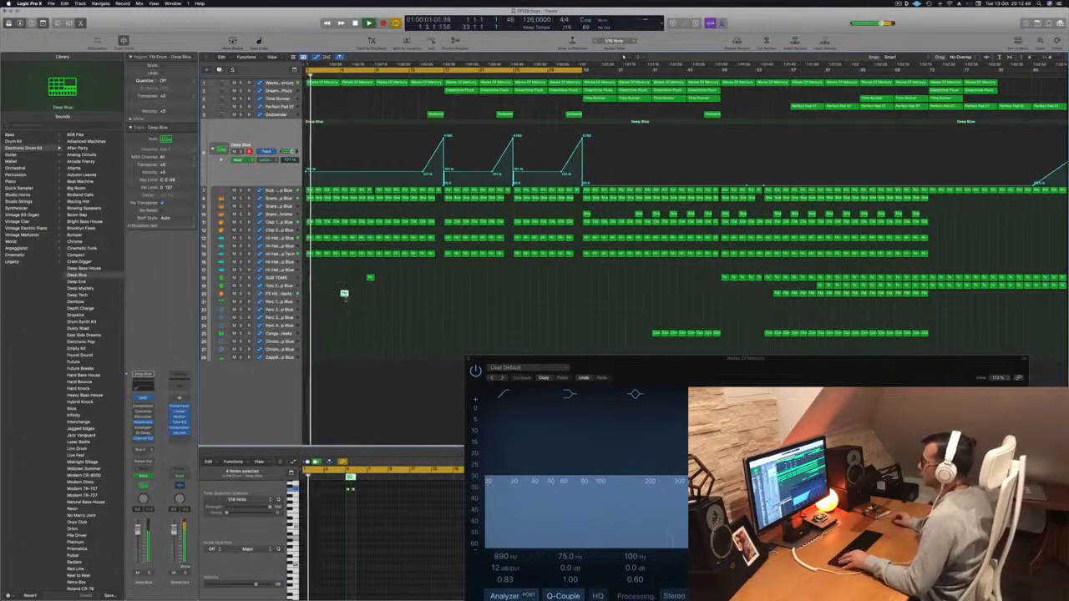
drag(344, 293, 369, 298)
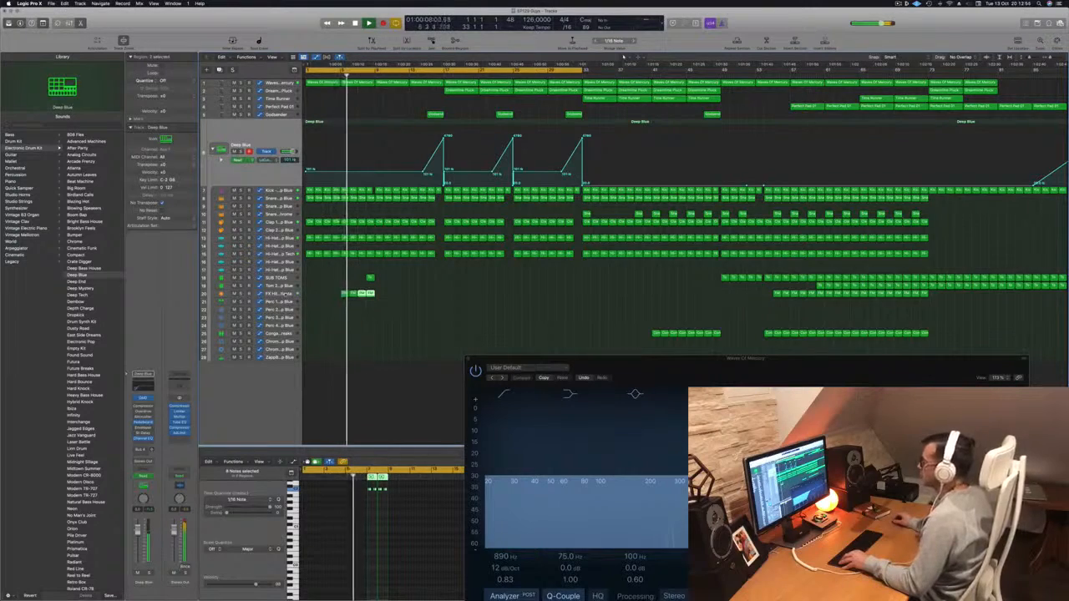
Step: Delete the FX Hit - Atlanta regions at bars 5 to 7 and the SUB TOMS region at bar 8, then replay from the beginning
click(279, 293)
click(335, 259)
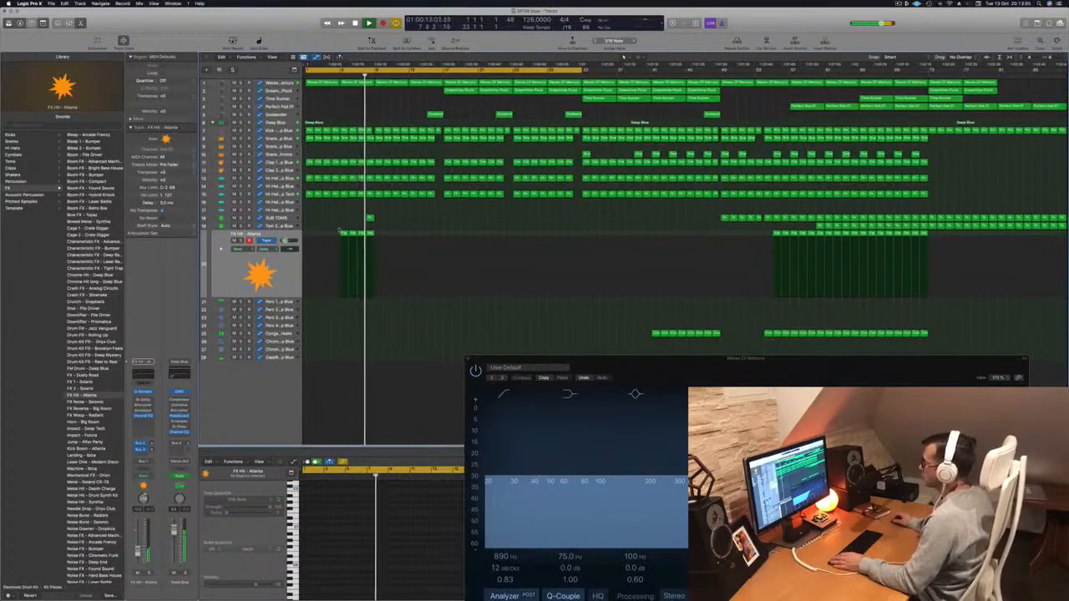
drag(341, 227, 372, 238)
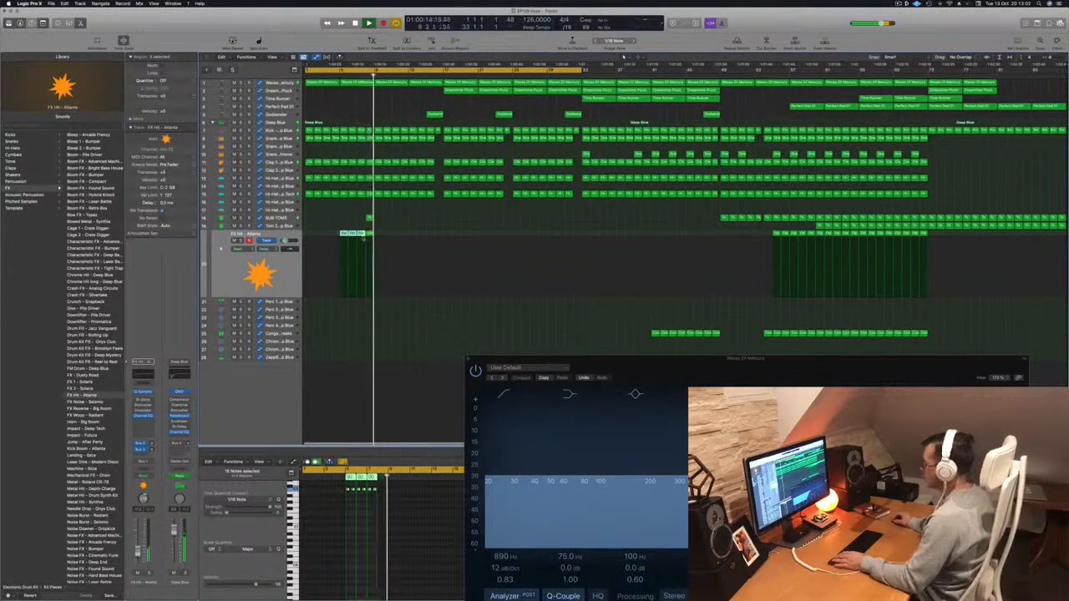
key(BackSpace)
click(368, 218)
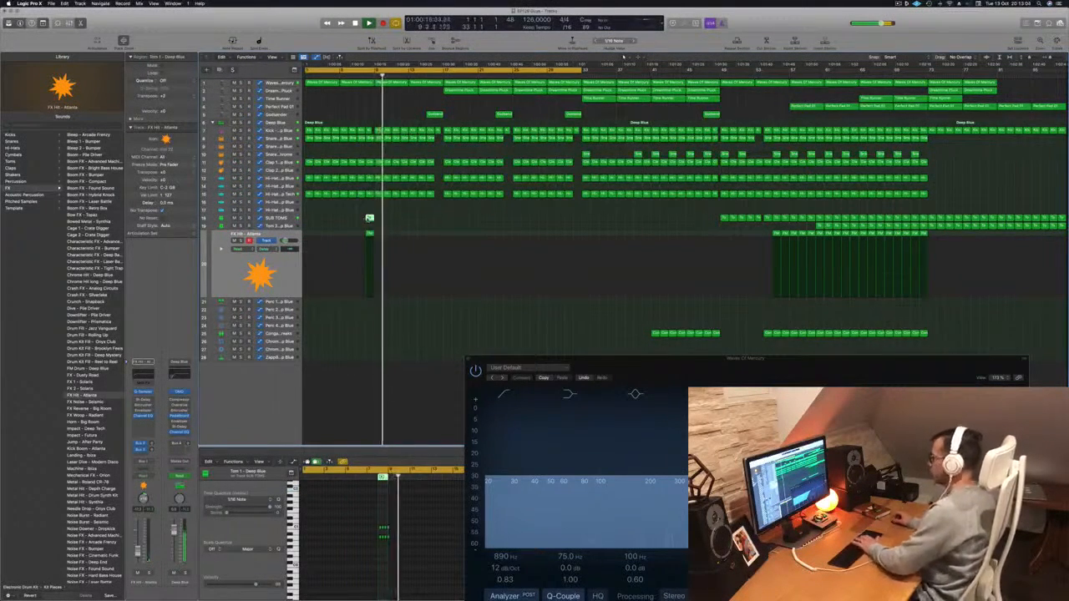
key(BackSpace)
key(Return)
scroll(365, 176, up, 3)
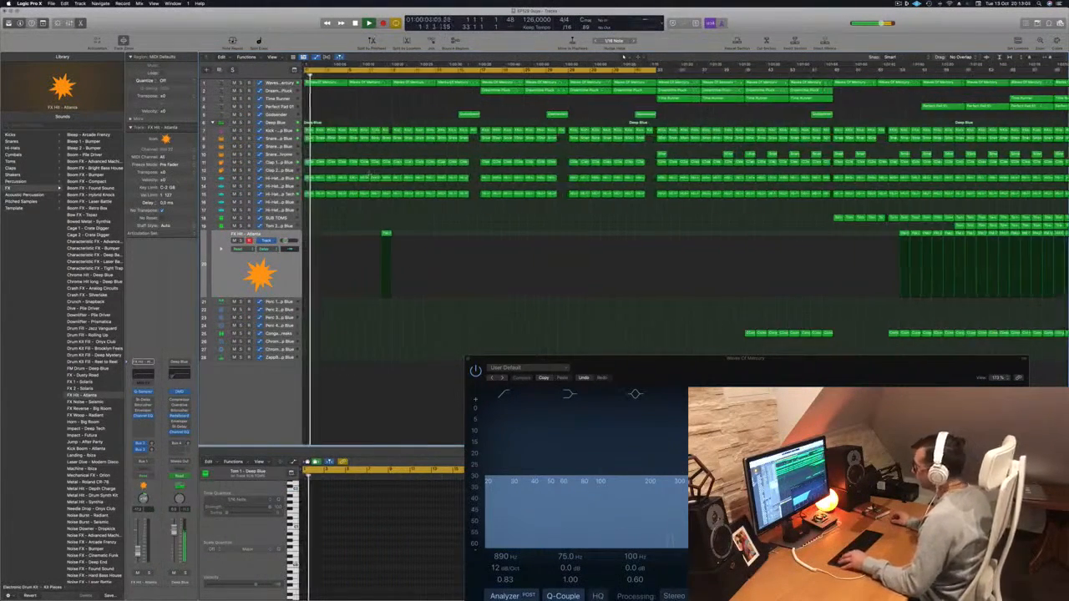
Step: Audition the intro with the Clap 1 track briefly muted, and delete its regions in bars 1 to 8
scroll(368, 174, down, 3)
key(super+Up)
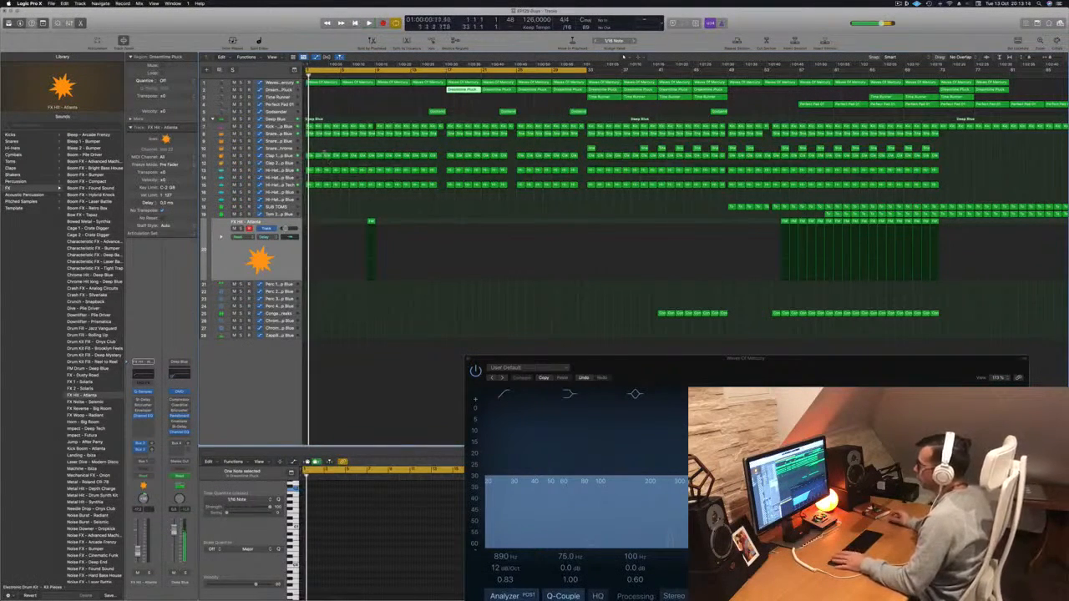
click(276, 185)
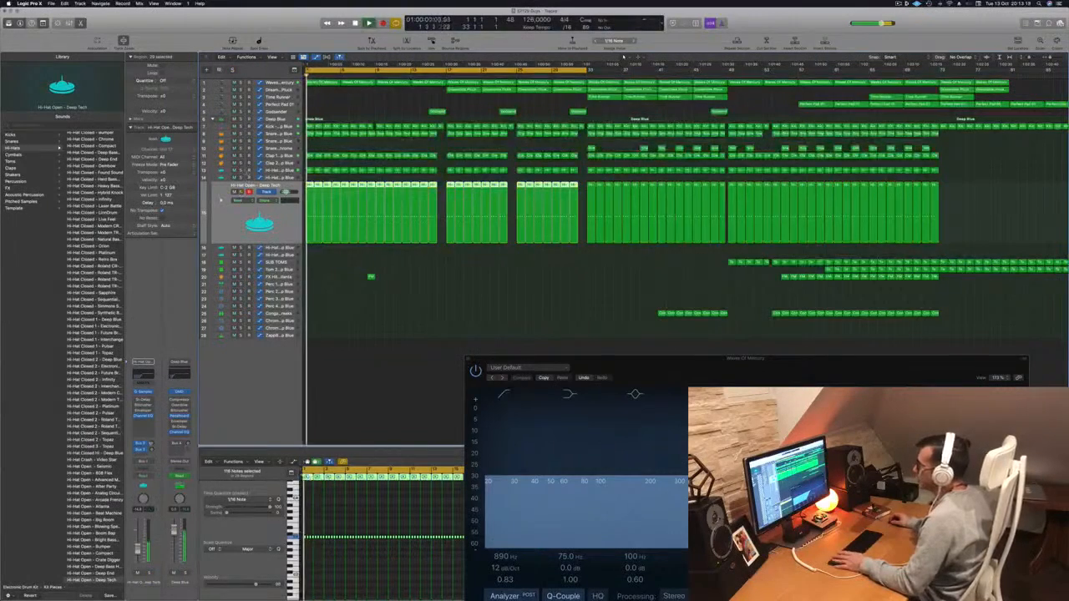
key(Up)
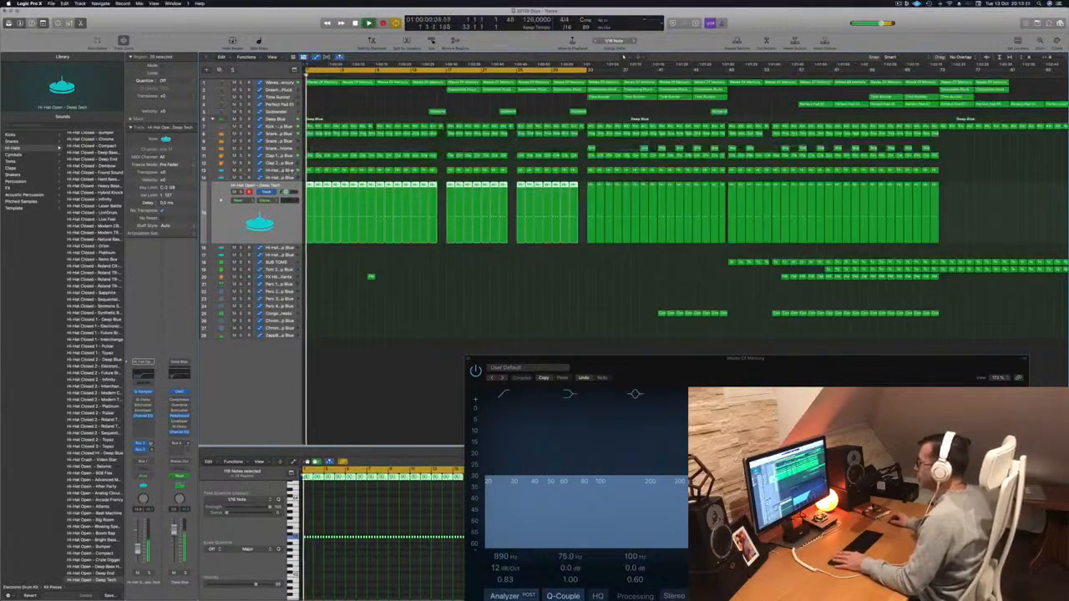
key(Up)
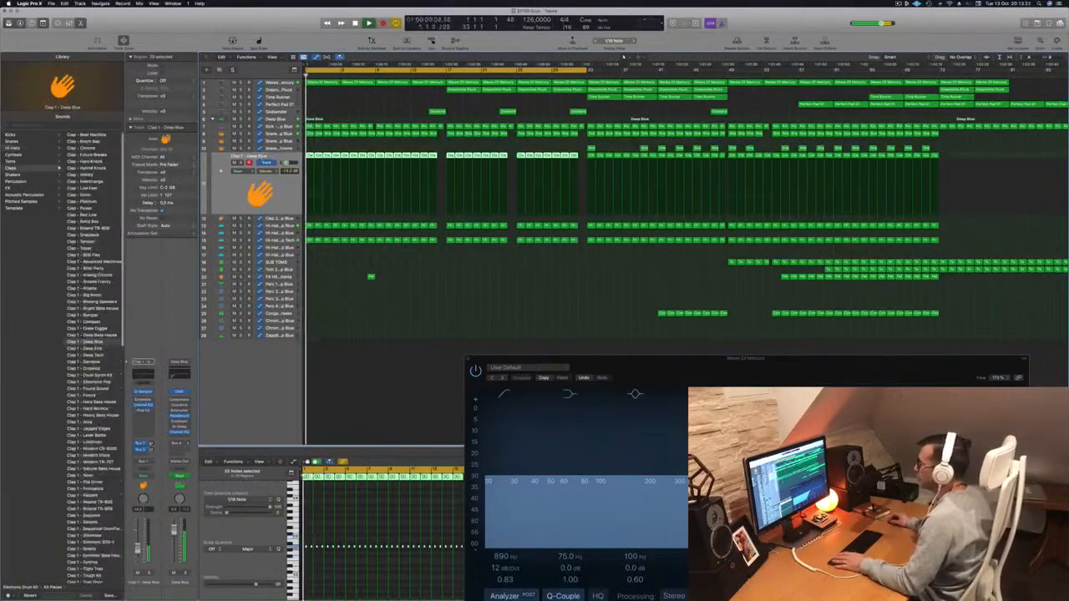
click(234, 162)
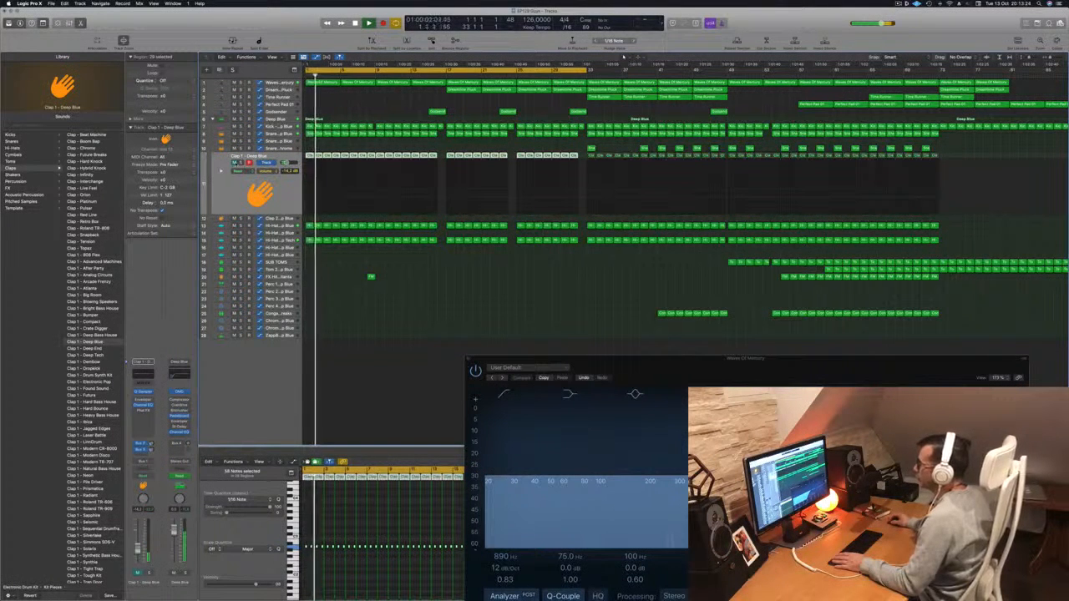
click(235, 163)
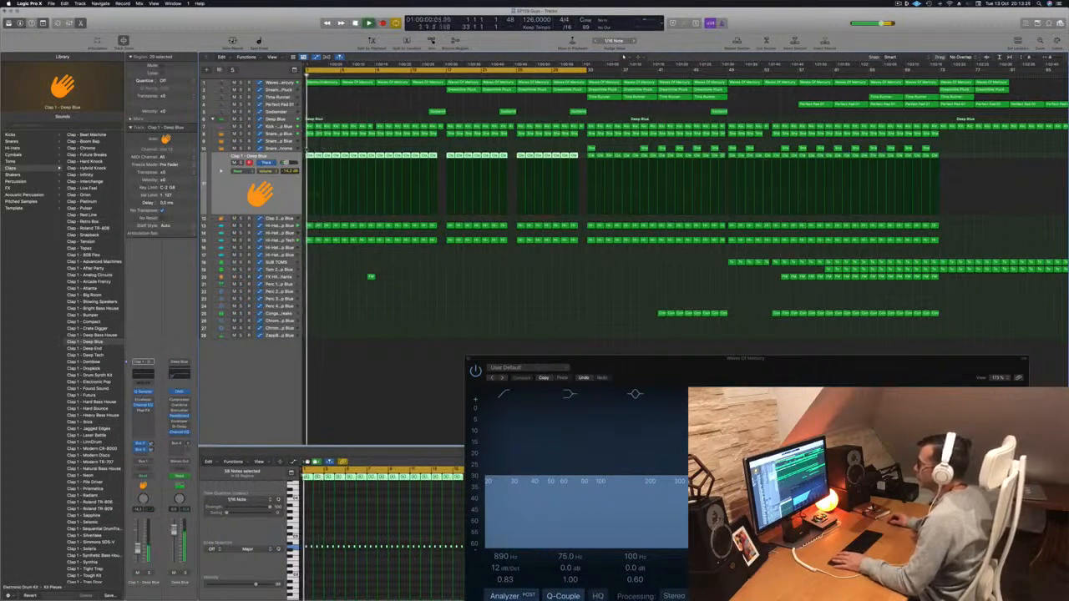
drag(307, 150, 364, 157)
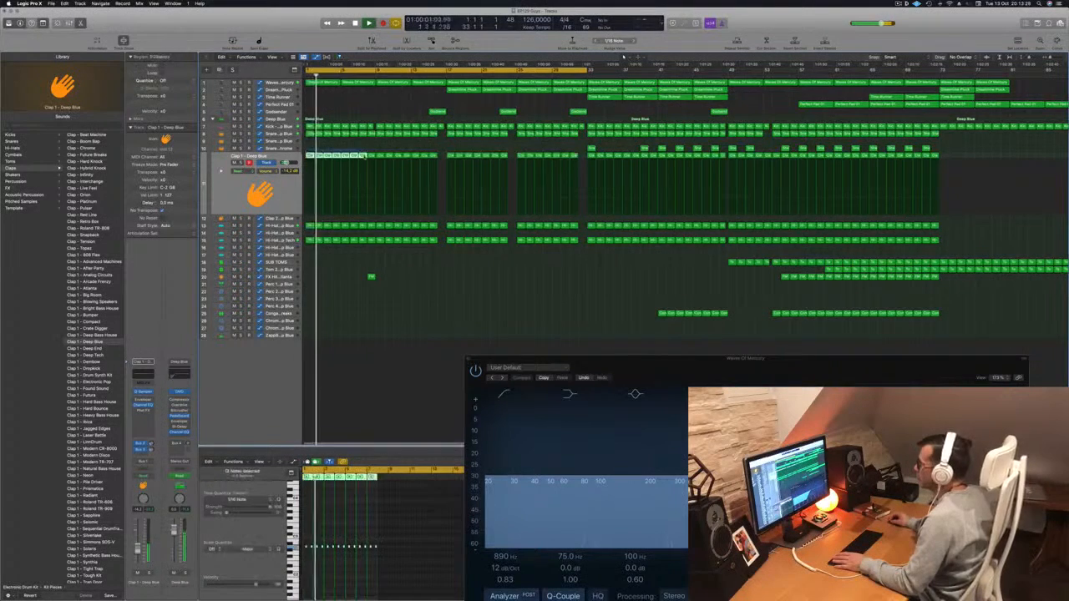
key(Delete)
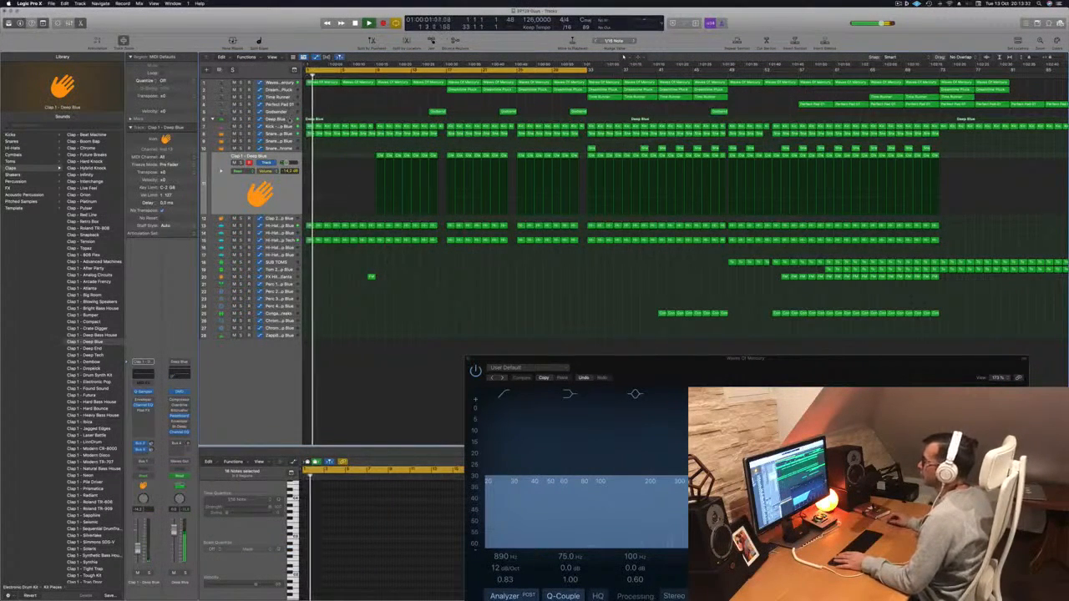
Step: Lower the Deep Blue low-cut automation at bar 9 and at the start of the ramp before bar 17, making a gradual descent
click(289, 119)
key(Return)
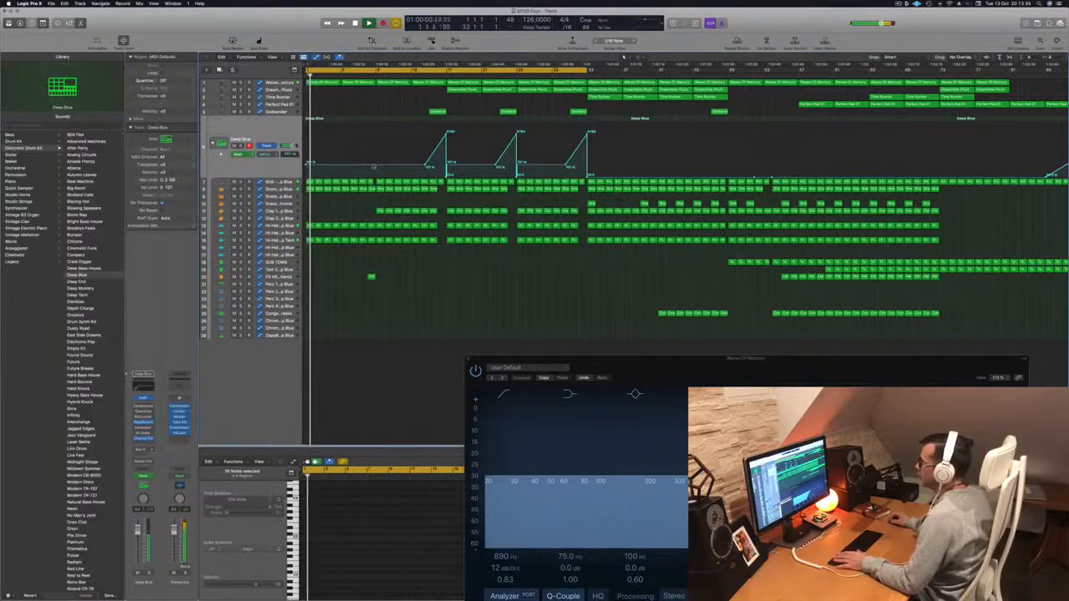
drag(377, 168, 374, 168)
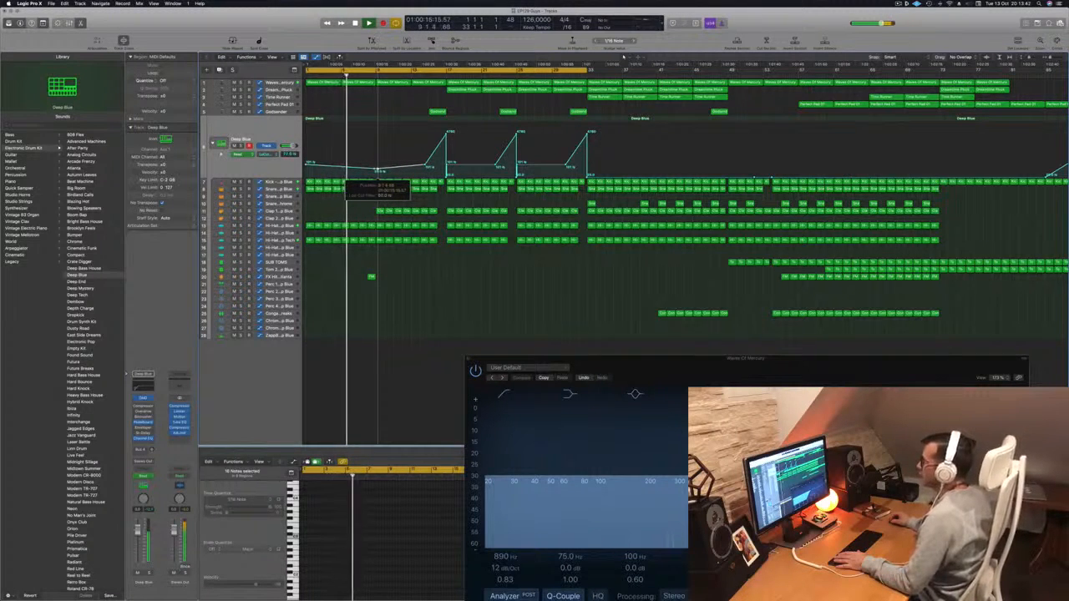
drag(425, 165, 425, 168)
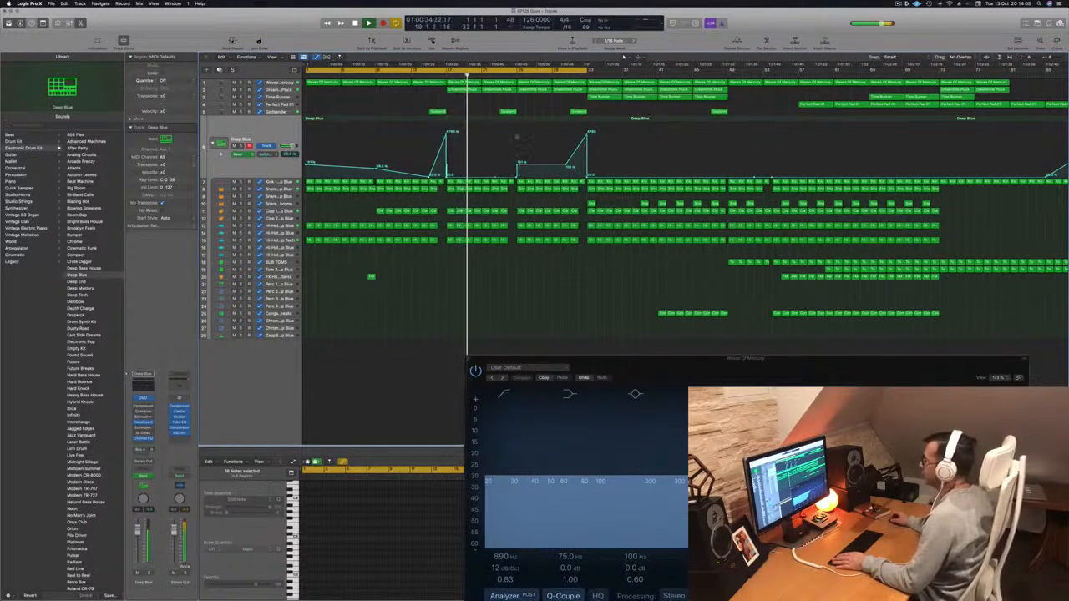
Step: Remove the remaining Deep Blue low-cut automation ramp before bar 33 and replay the transition around bar 17
click(436, 74)
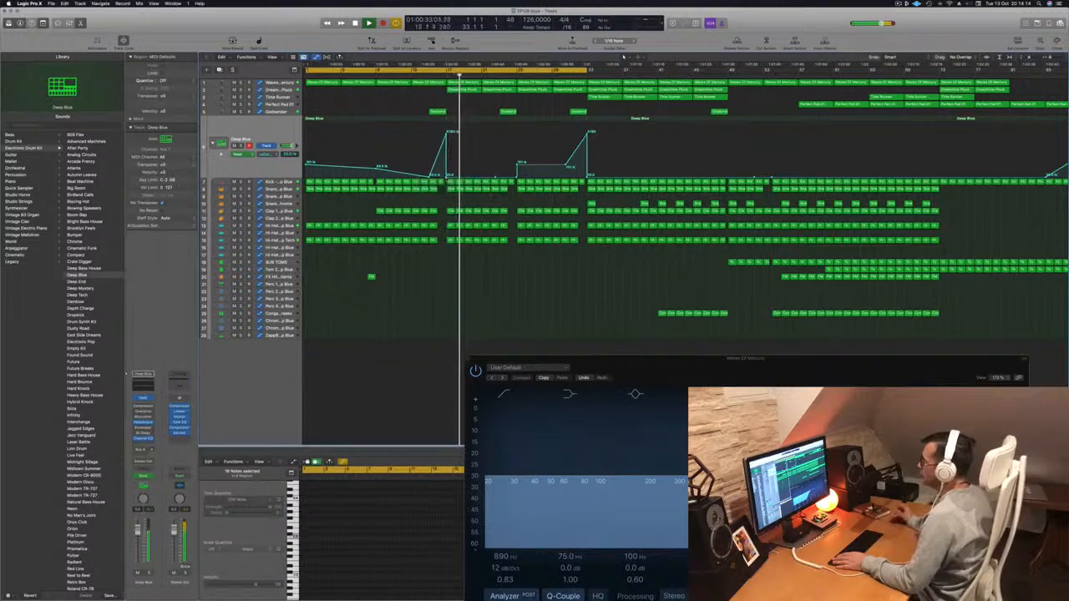
drag(495, 177, 593, 180)
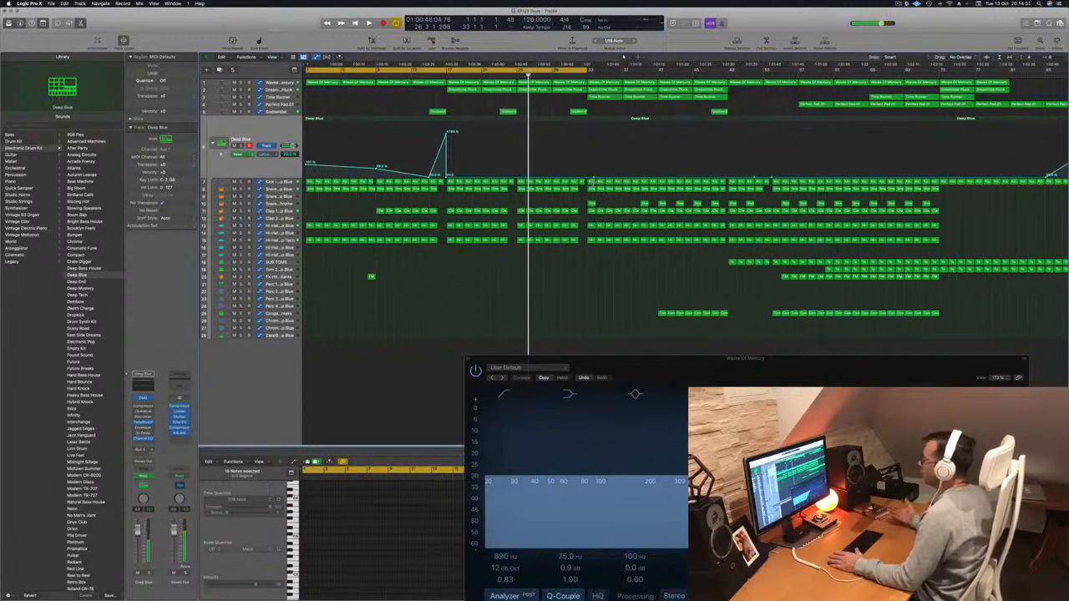
key(space)
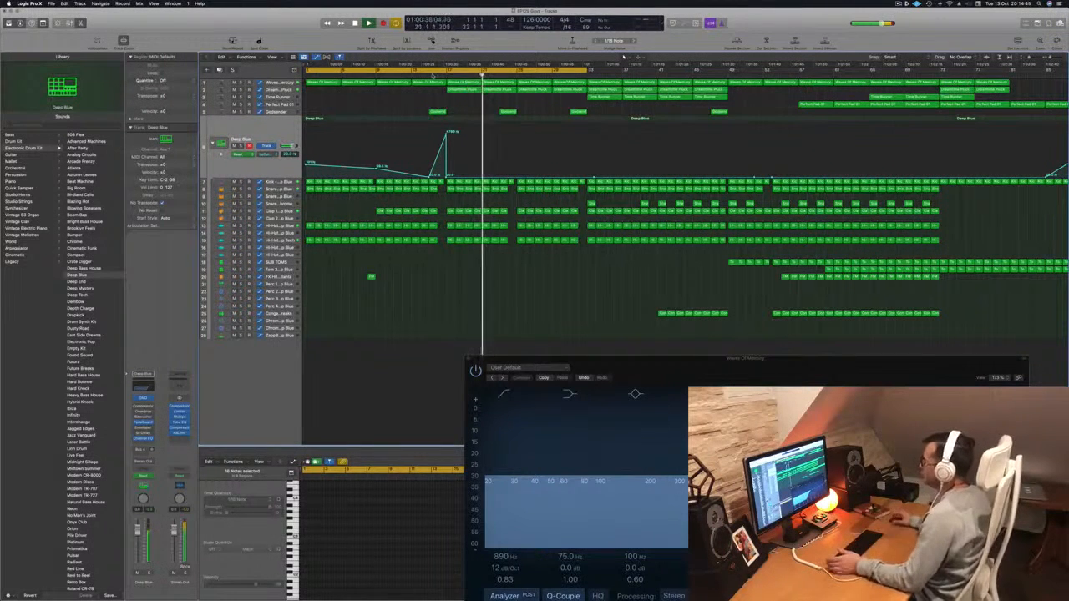
key(space)
click(445, 74)
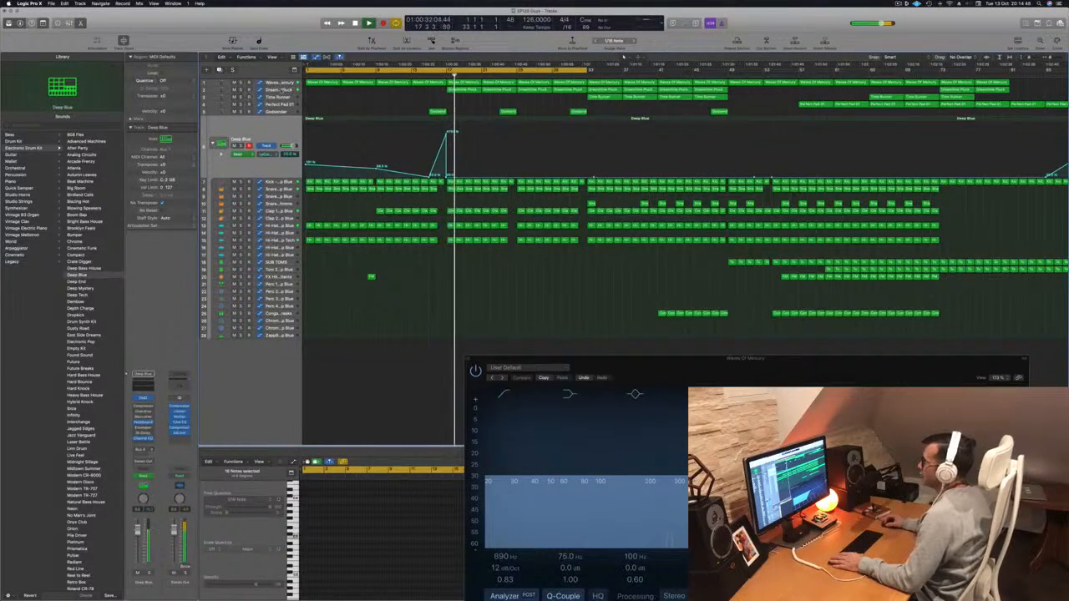
Step: Select the Dreamtime Pluck track, listen to the section after bar 17, and stop playback around bar 22
key(Up)
key(Up)
key(Up)
key(Up)
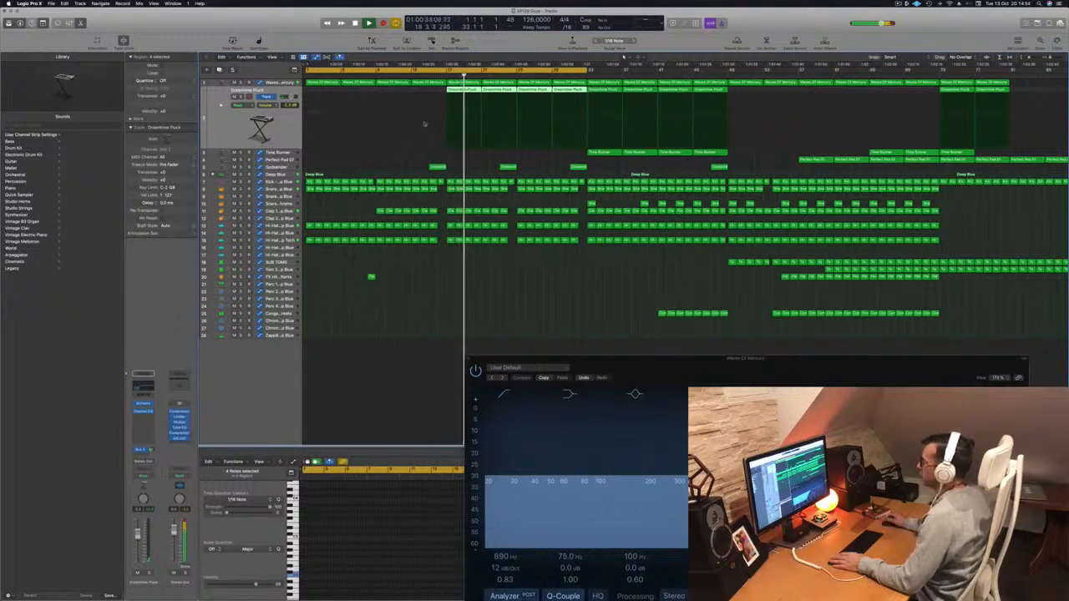
scroll(425, 137, down, 1)
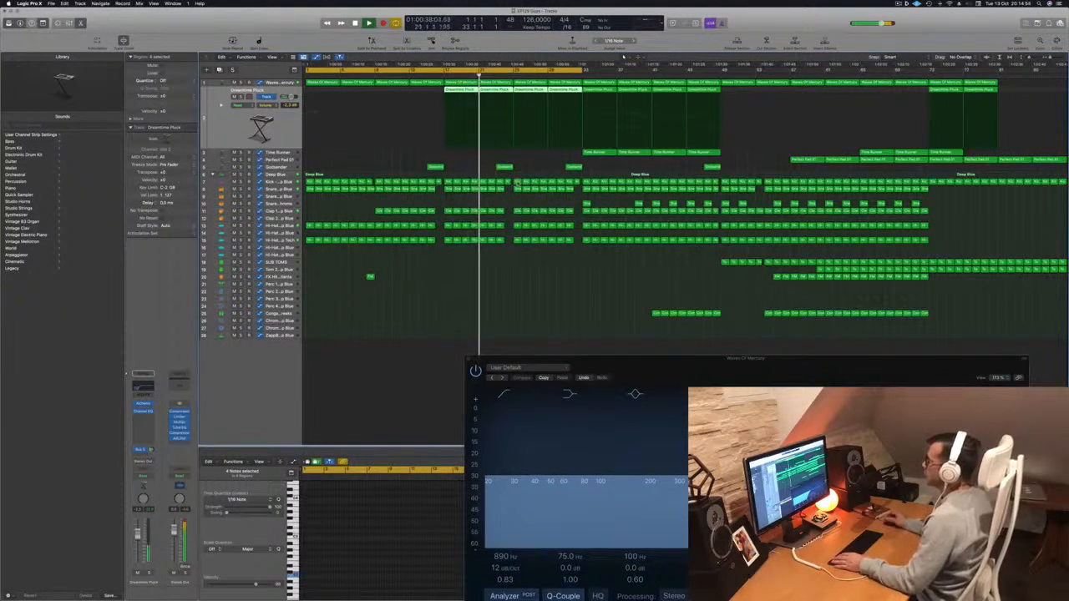
key(space)
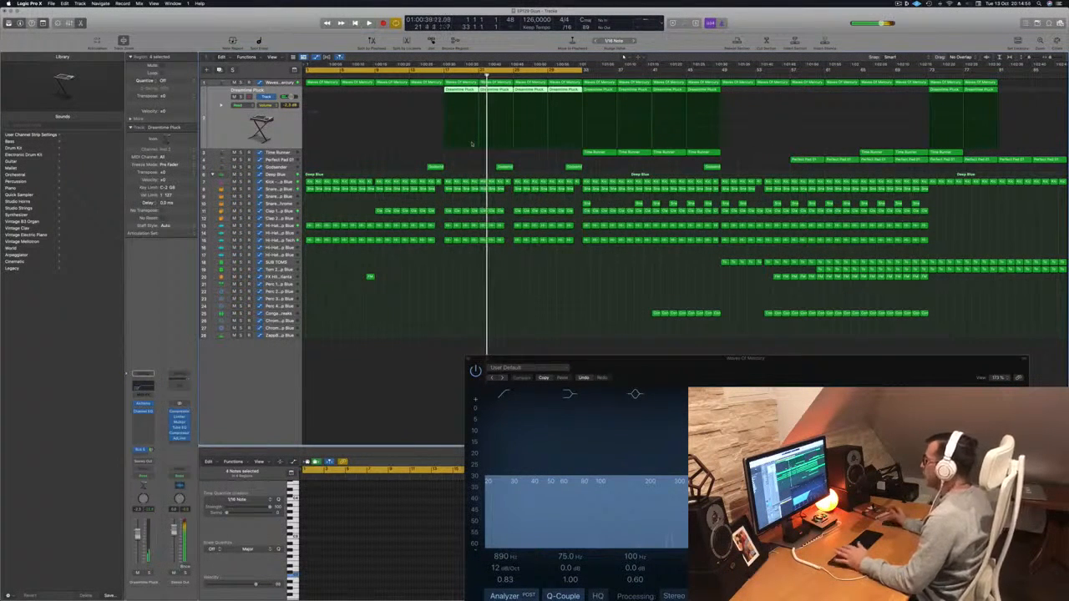
Step: Copy the drum regions of bar 23 to fill the gap at bar 24, replaying from the beginning
click(506, 182)
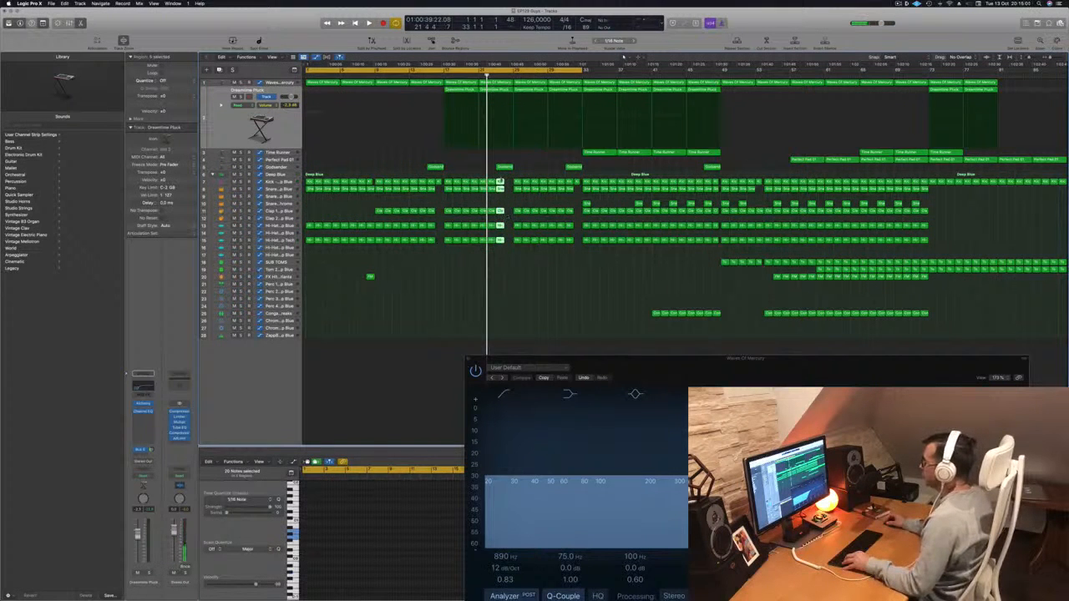
drag(499, 182, 508, 182)
key(Return)
key(space)
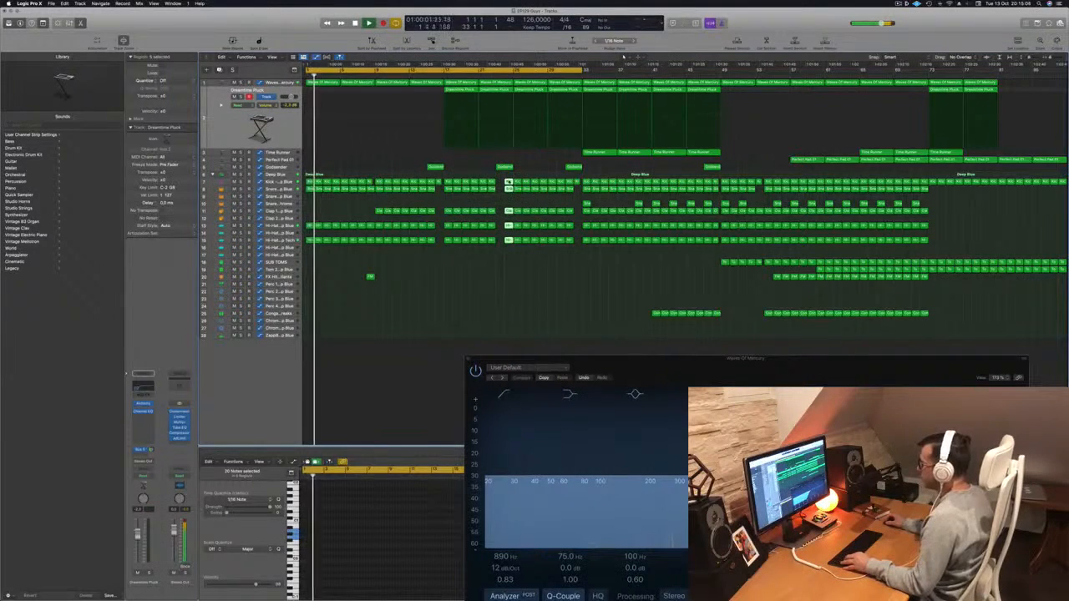
drag(506, 182, 497, 182)
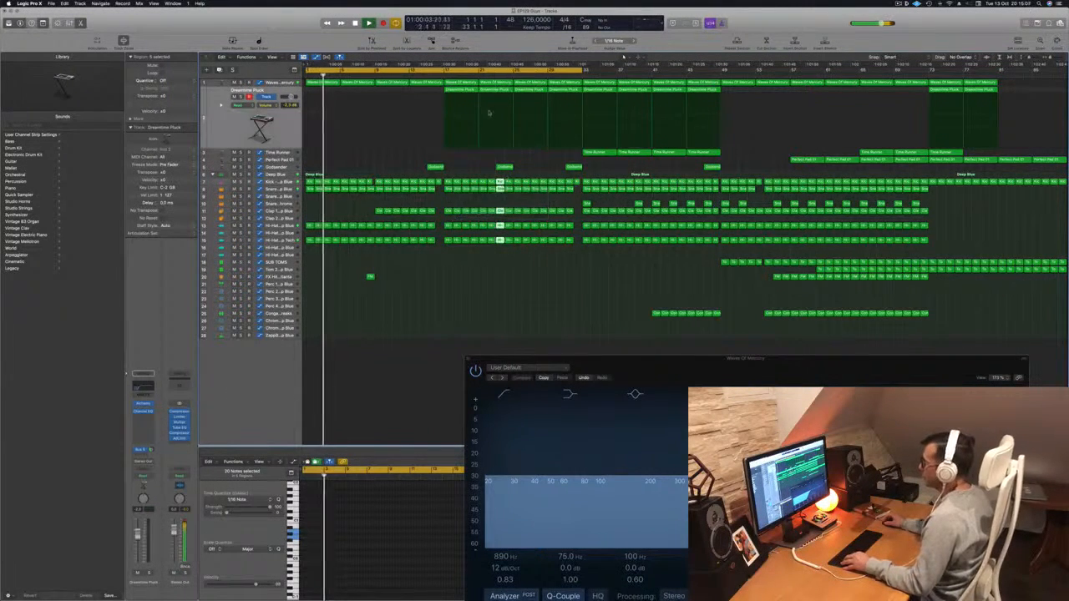
Step: Replay the lead-in to bar 17 and delete the Dreamtime Pluck regions in bars 17 to 24
click(426, 76)
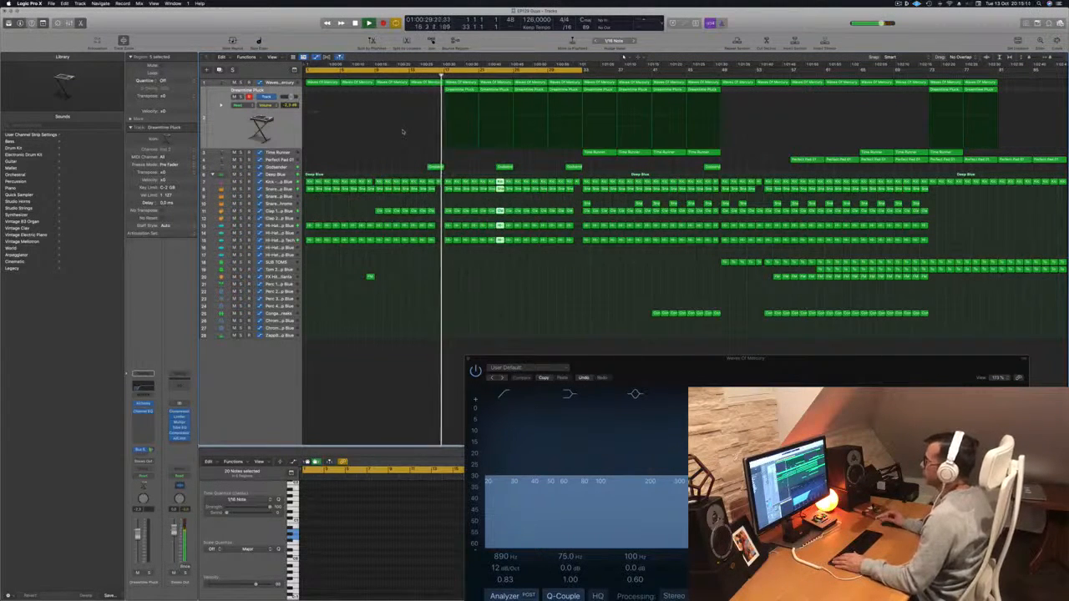
click(279, 130)
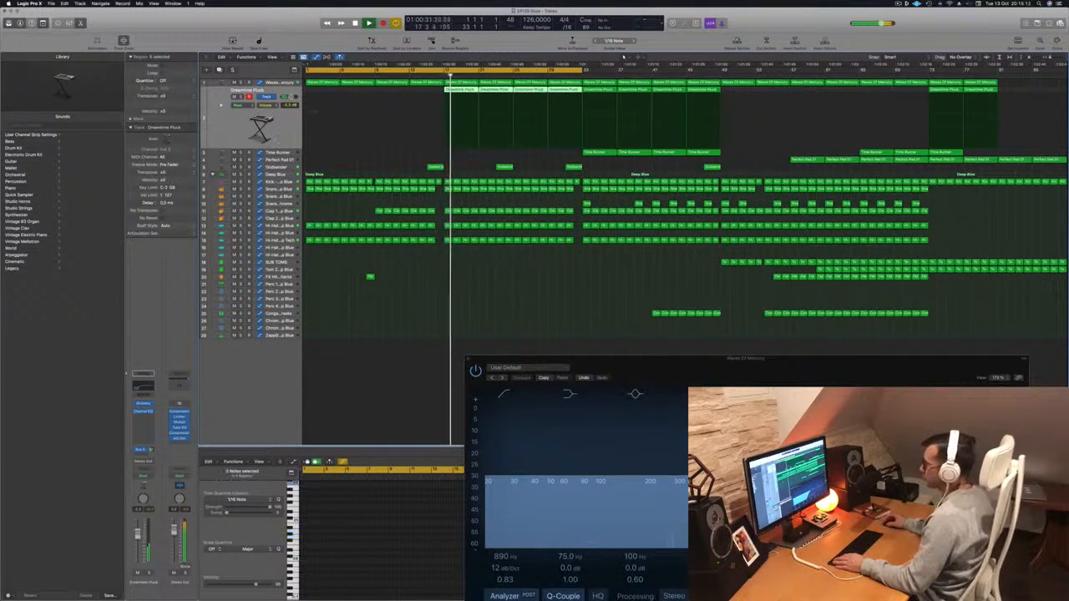
click(461, 90)
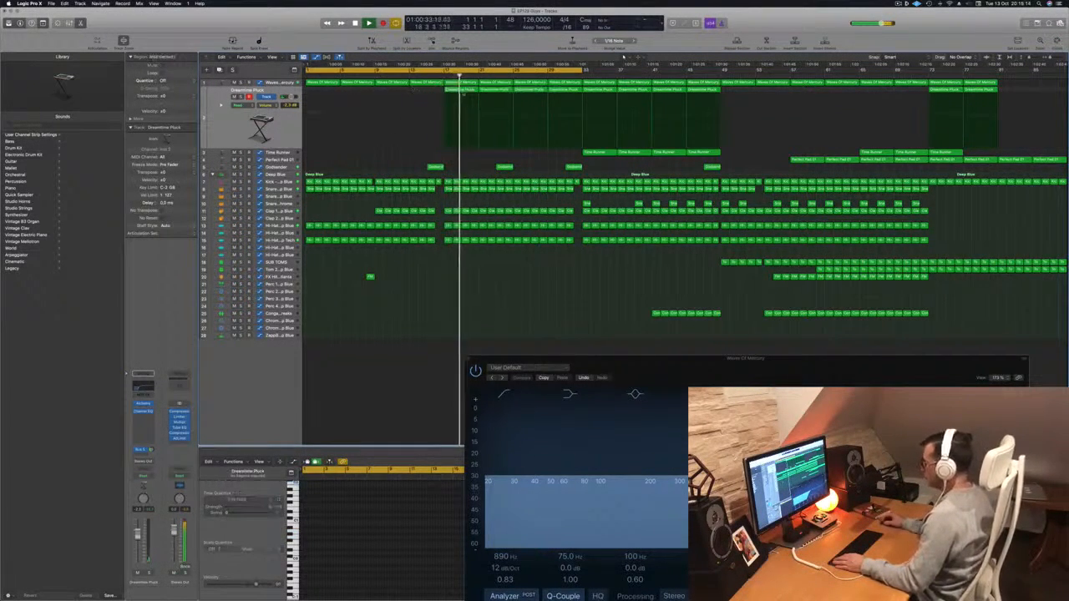
key(Delete)
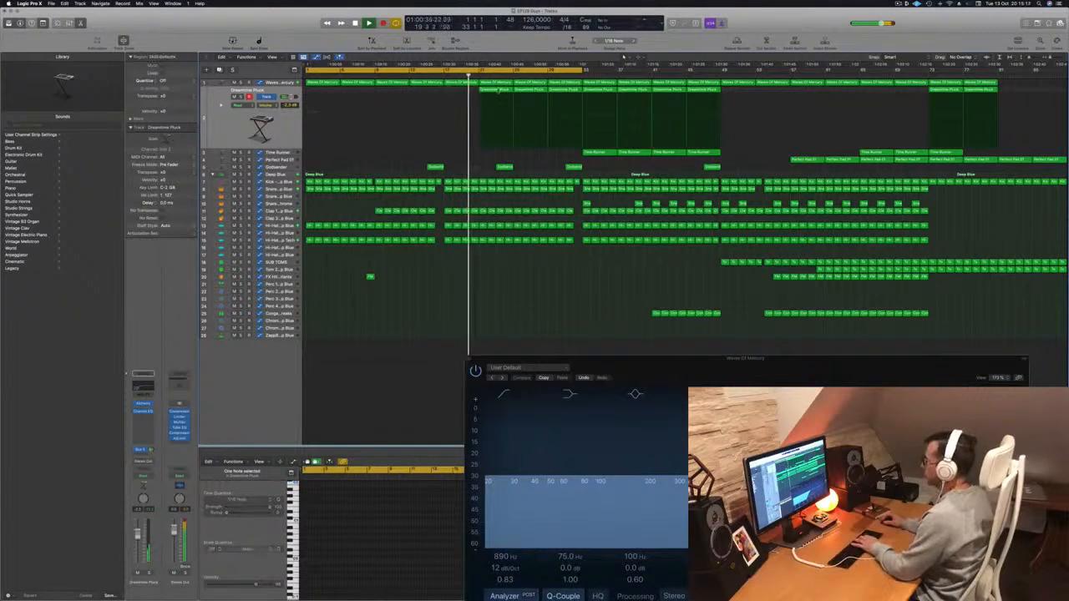
Step: Copy two Perfect Pad 01 regions with their automation to bars 17 to 24 and replay from around bar 16
drag(816, 164, 514, 148)
click(434, 74)
shift+click(451, 160)
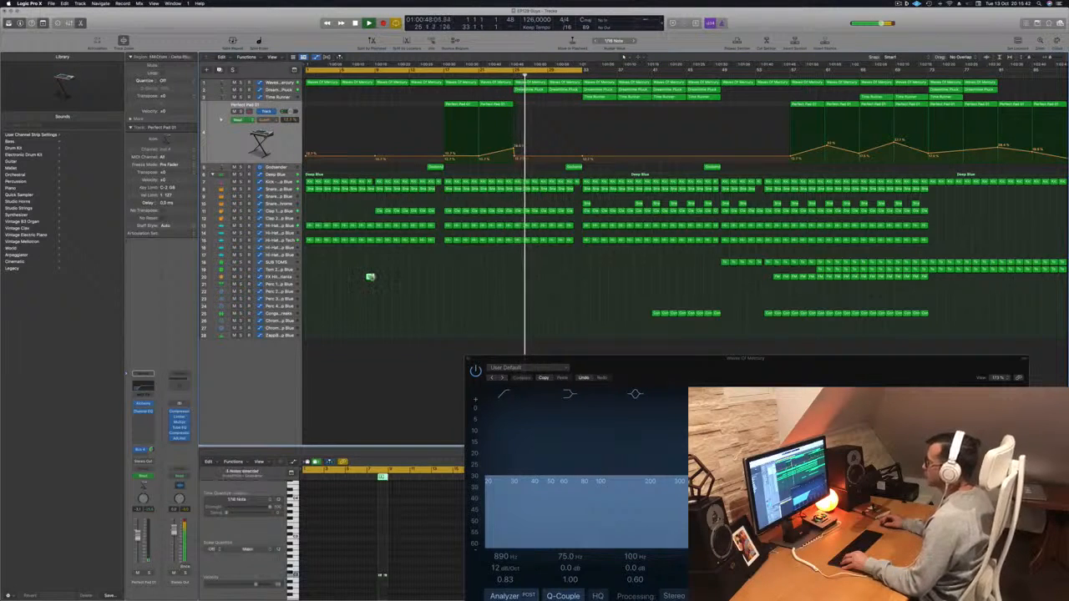
Step: Move the FX Hit - Atlanta region at bar 8 to bar 25
drag(369, 276, 525, 284)
click(370, 277)
key(Delete)
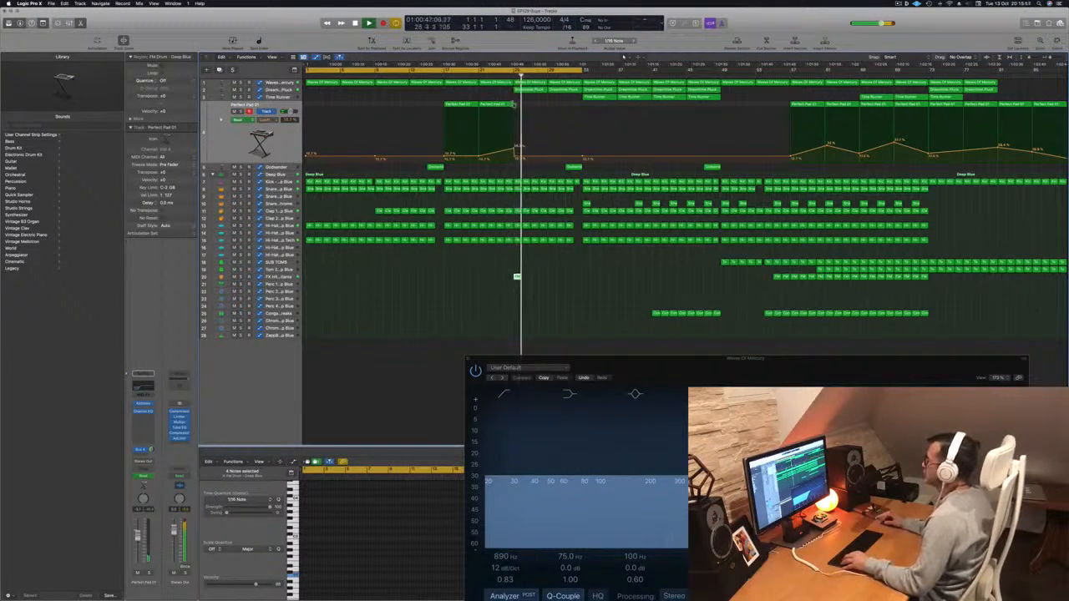
Step: Duplicate the two Perfect Pad 01 regions of bars 17 to 24 onto bars 25 to 32 and replay from around bar 24
click(464, 107)
drag(473, 107, 543, 109)
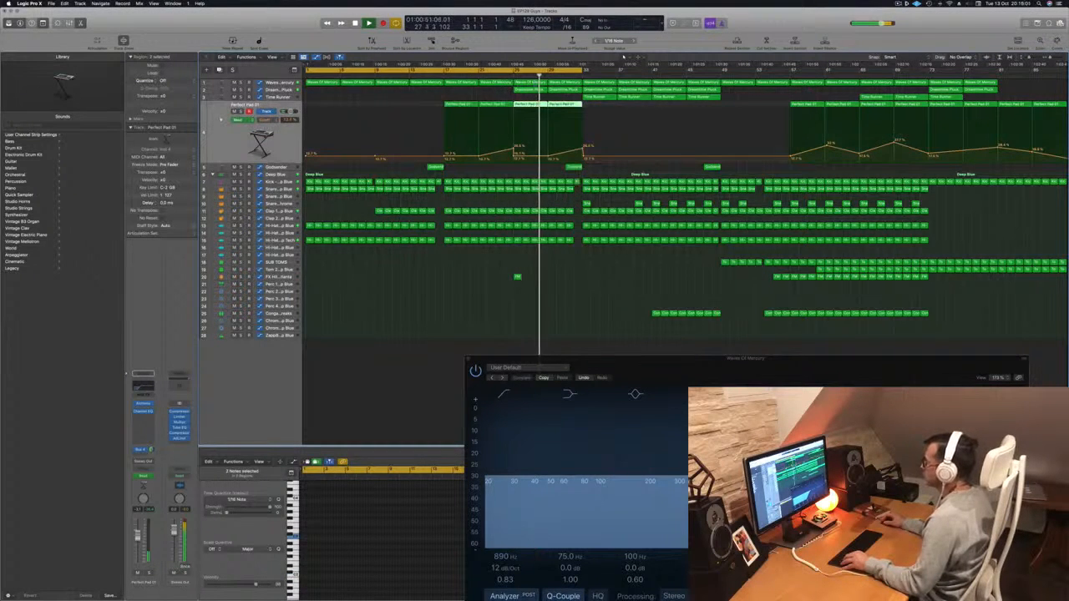
click(506, 71)
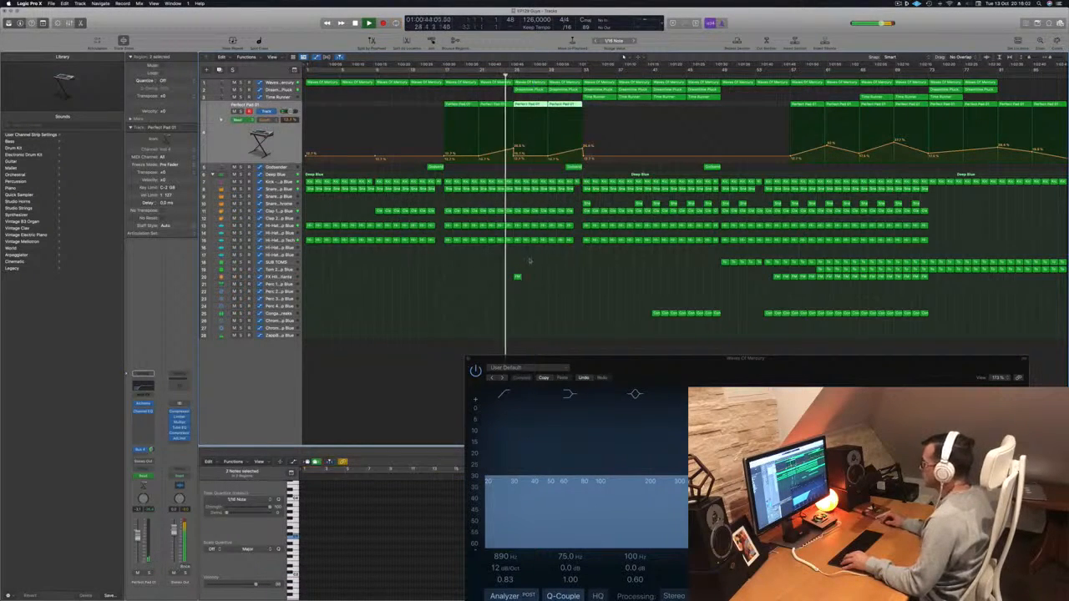
Step: Copy the FX Hit - Atlanta region repeatedly to fill bars 25 to 32 and replay from bar 17
click(277, 277)
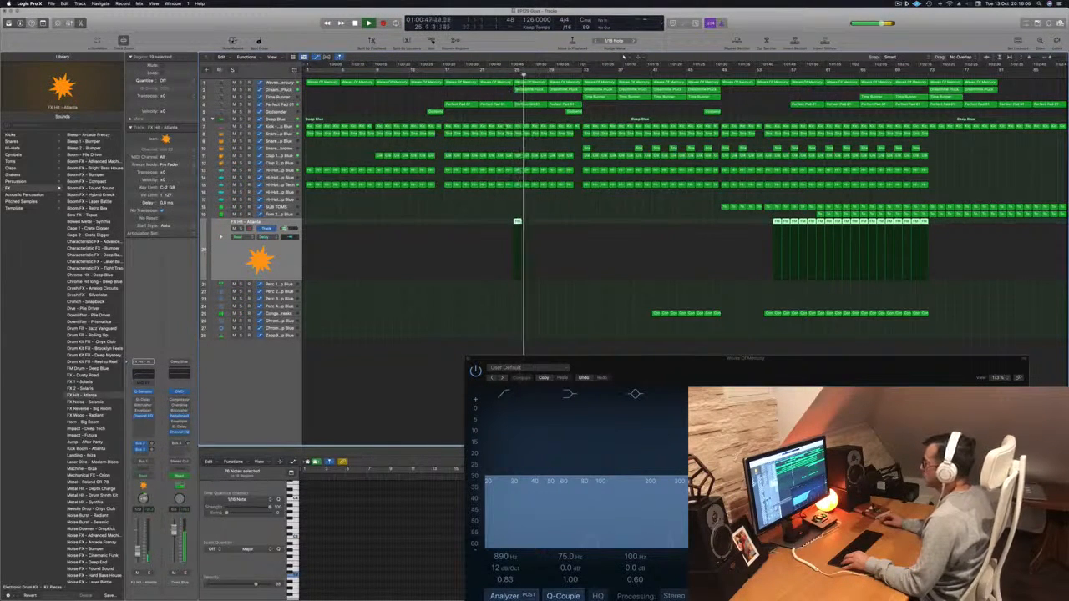
drag(518, 222, 552, 228)
click(502, 219)
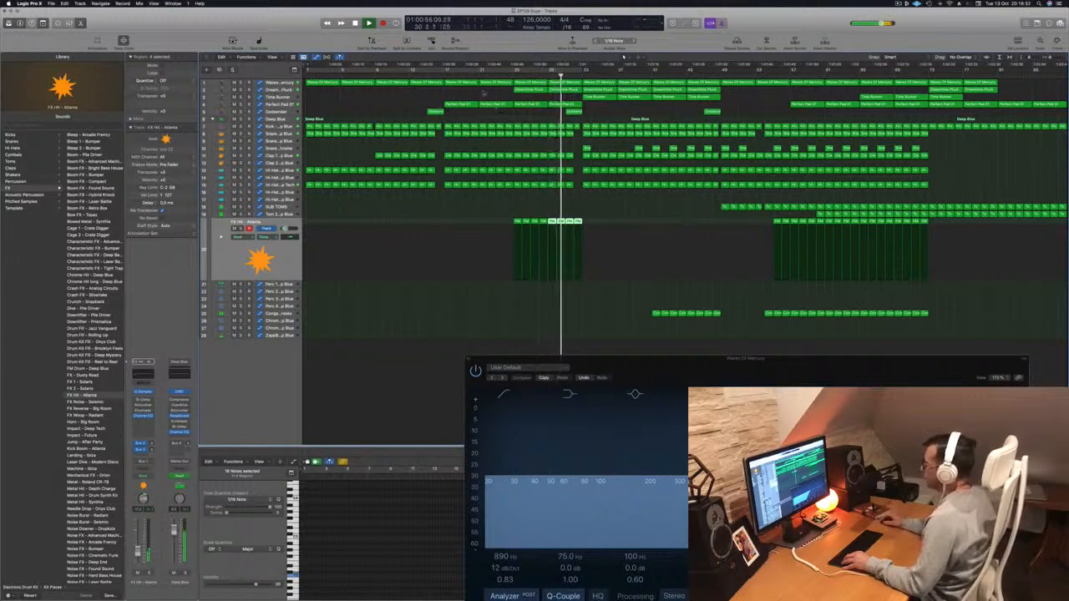
click(444, 70)
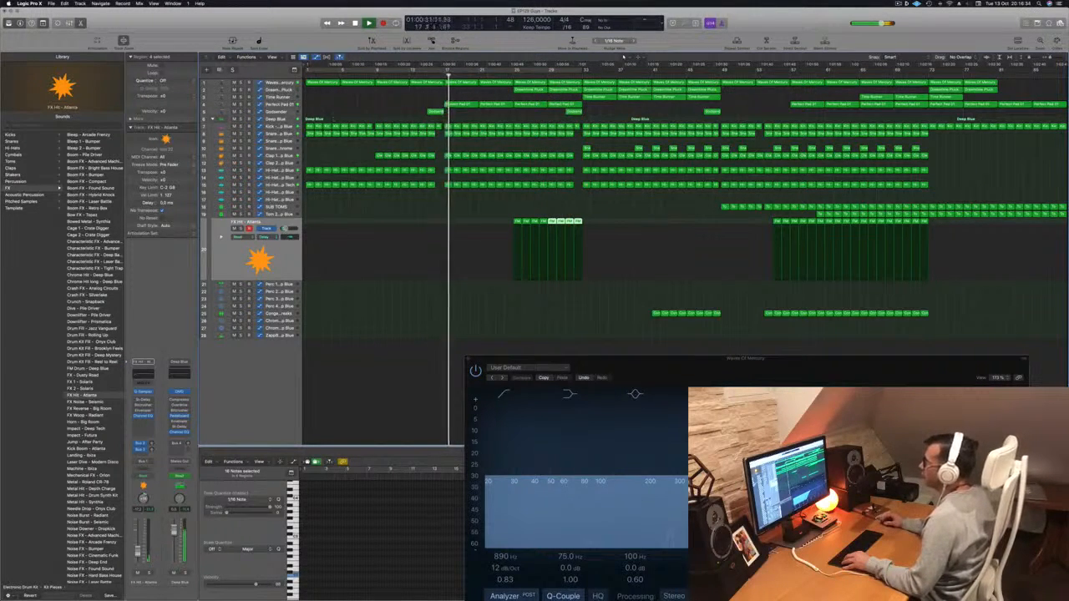
Step: Shape the Deep Blue low-cut automation into a gradual rise from bar 17 to bar 25 with an abrupt drop at bar 25
click(290, 119)
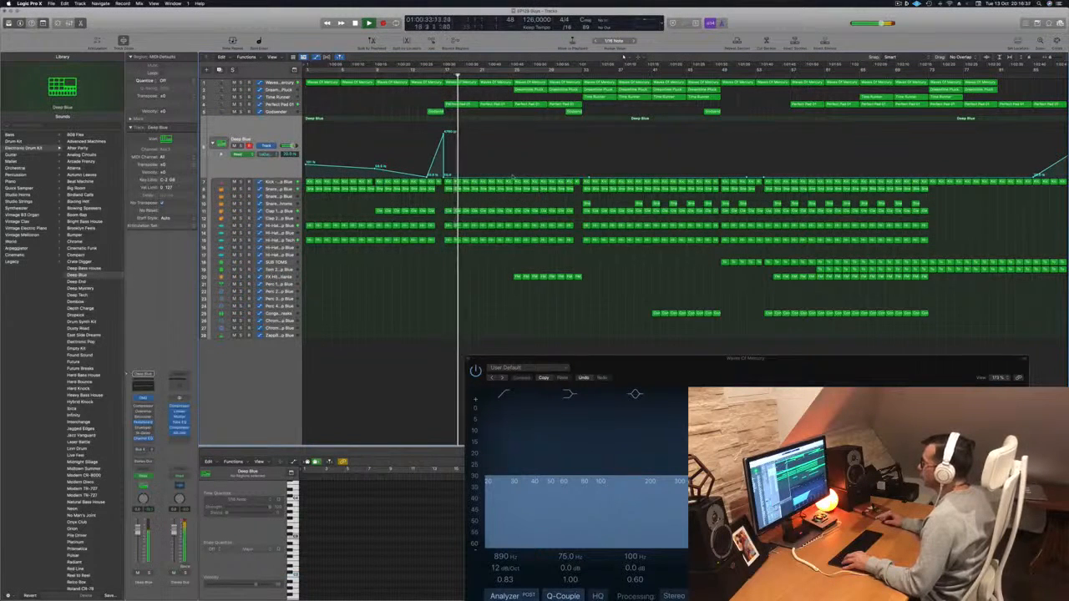
drag(512, 176, 513, 161)
click(511, 168)
click(512, 161)
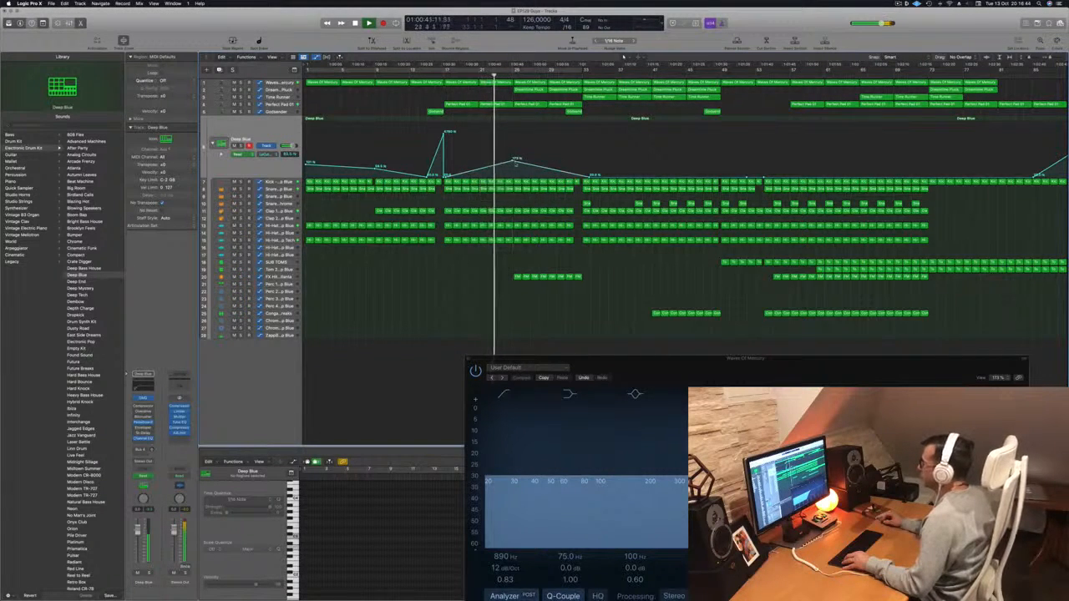
click(517, 177)
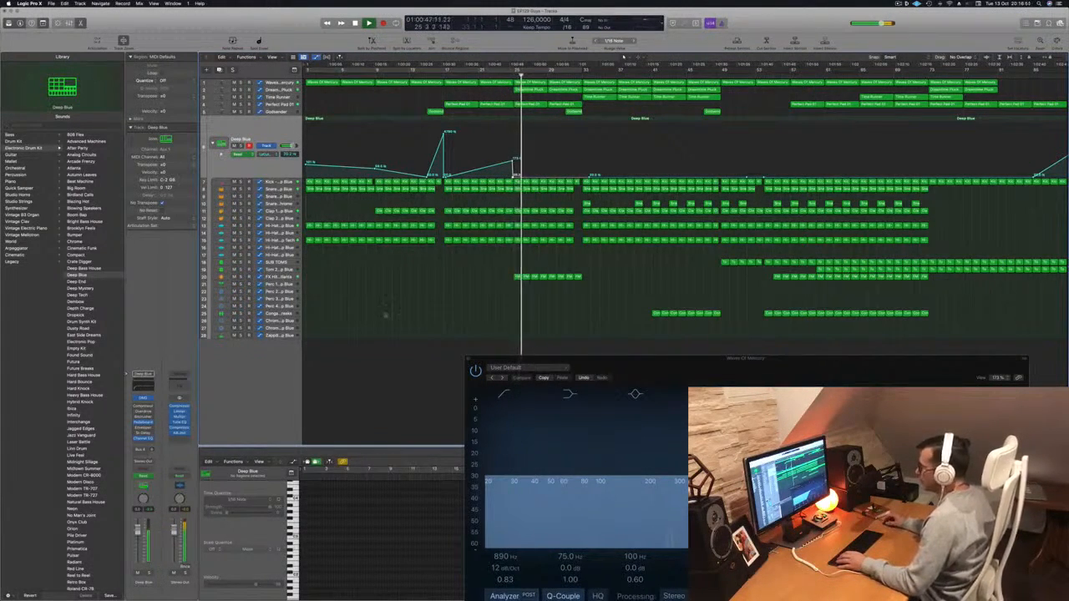
Step: Copy the FX Hit region at bar 25 onto the Chrome Hit long - Deep Blue track, replay it, and stop at the song's beginning
click(292, 337)
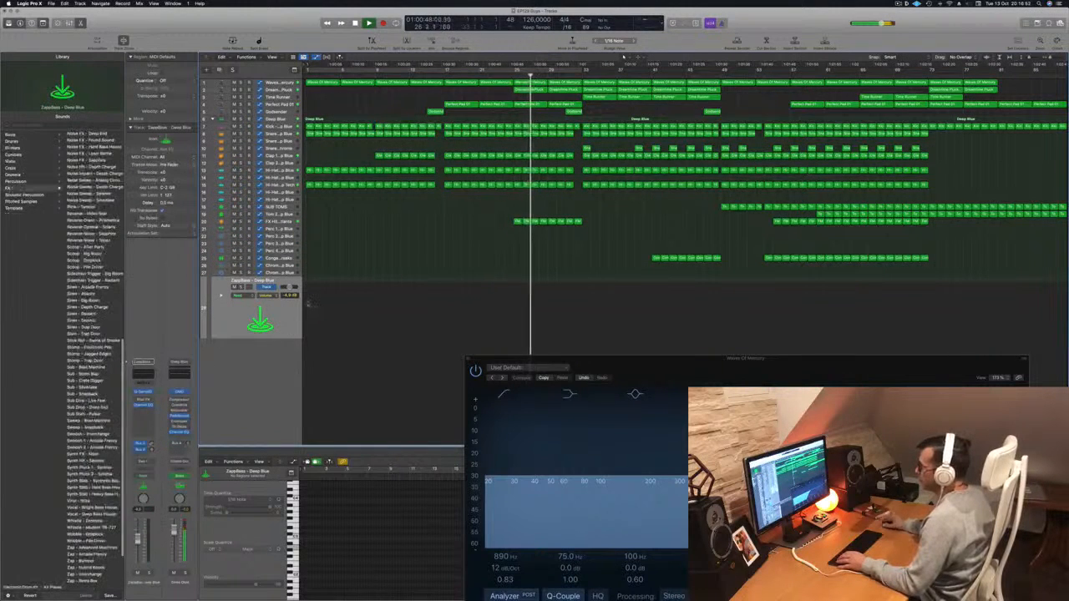
key(Up)
key(Up)
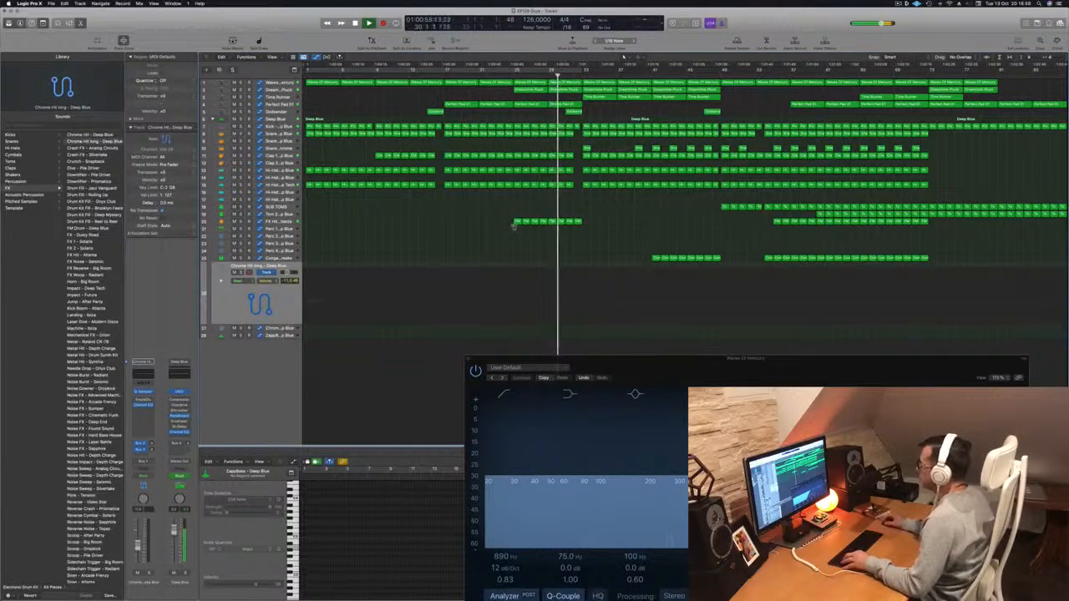
drag(514, 223, 516, 327)
click(505, 70)
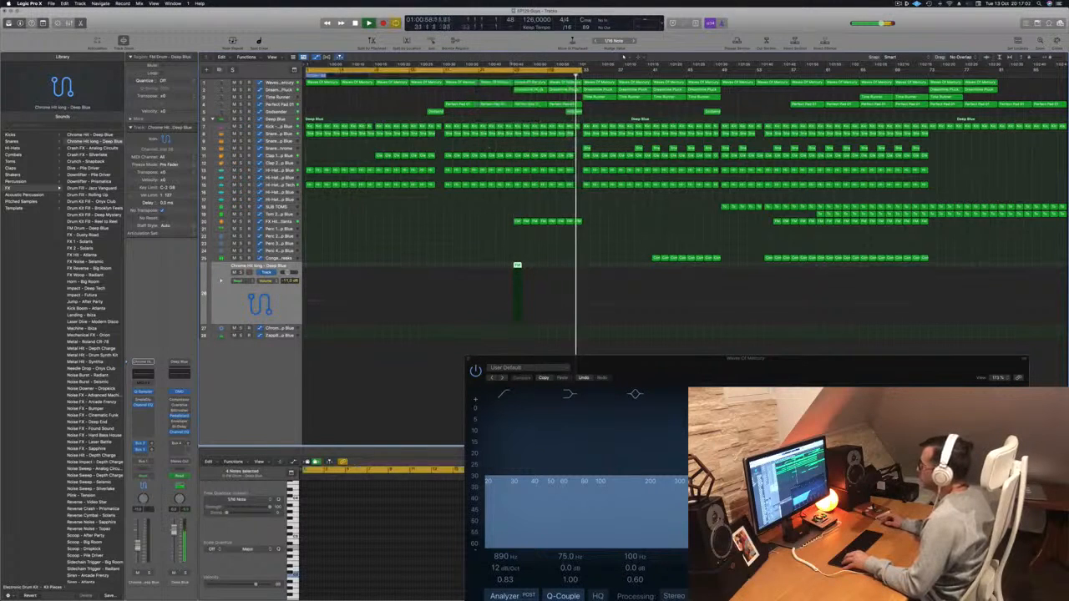
click(504, 73)
key(Return)
key(space)
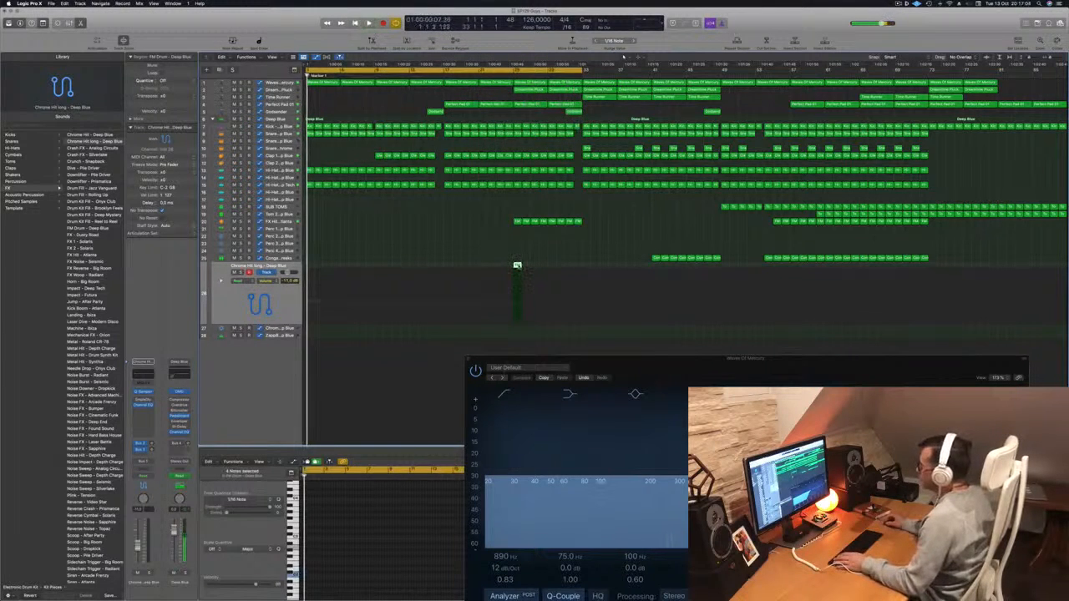
Step: Open the copied bar 25 region for note editing, delete all but its first note and lower that note an octave
double_click(518, 265)
double_click(517, 265)
drag(607, 359, 939, 319)
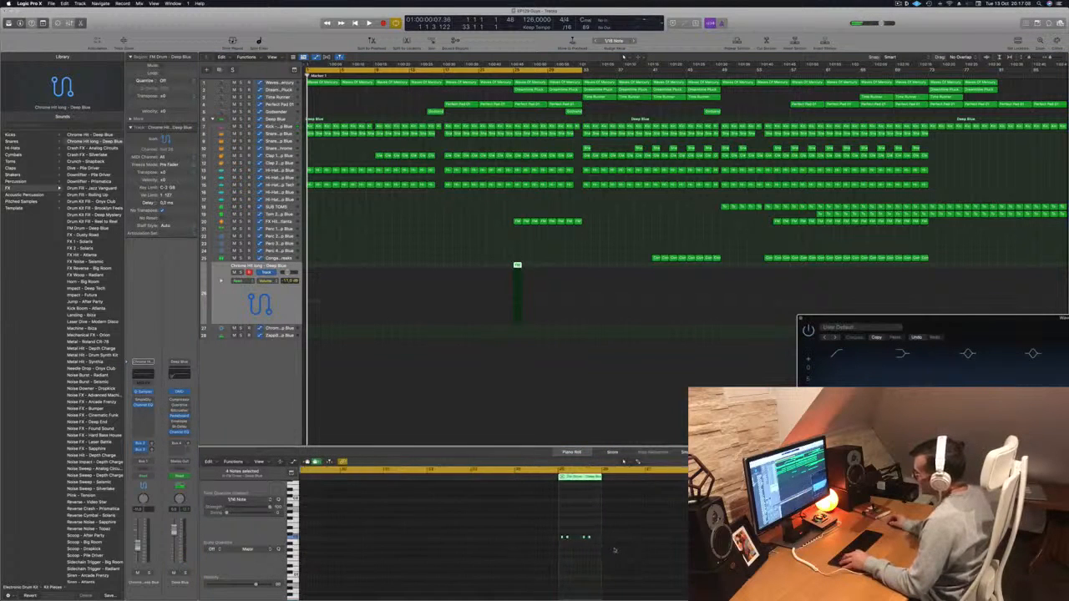
drag(656, 561, 576, 526)
key(BackSpace)
drag(608, 531, 529, 546)
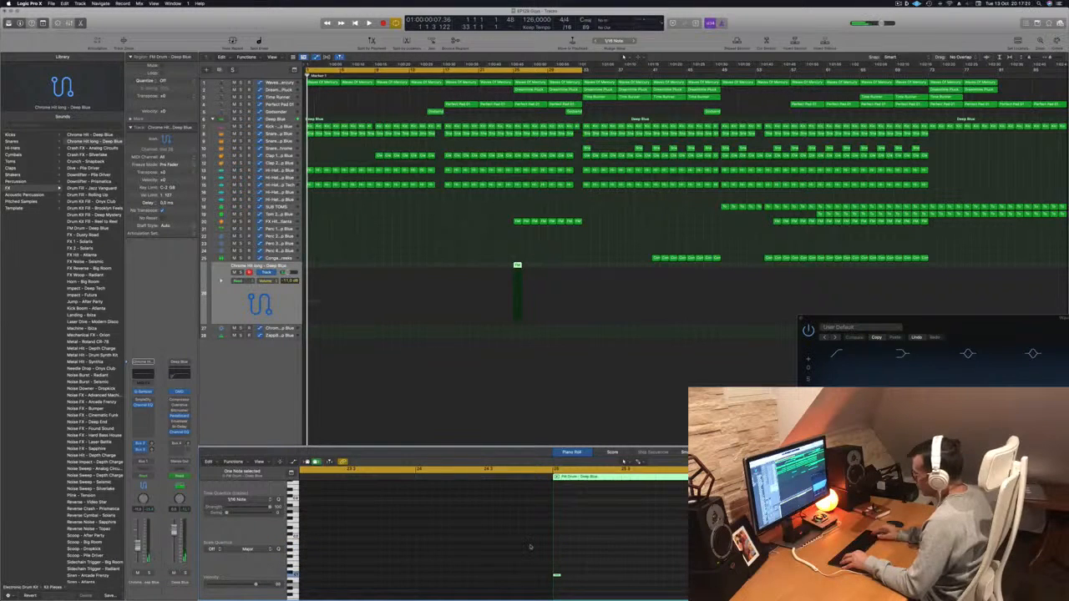
Step: Lengthen the remaining note to about three quarters of bar 25 and replay the transition
drag(552, 574, 646, 575)
key(space)
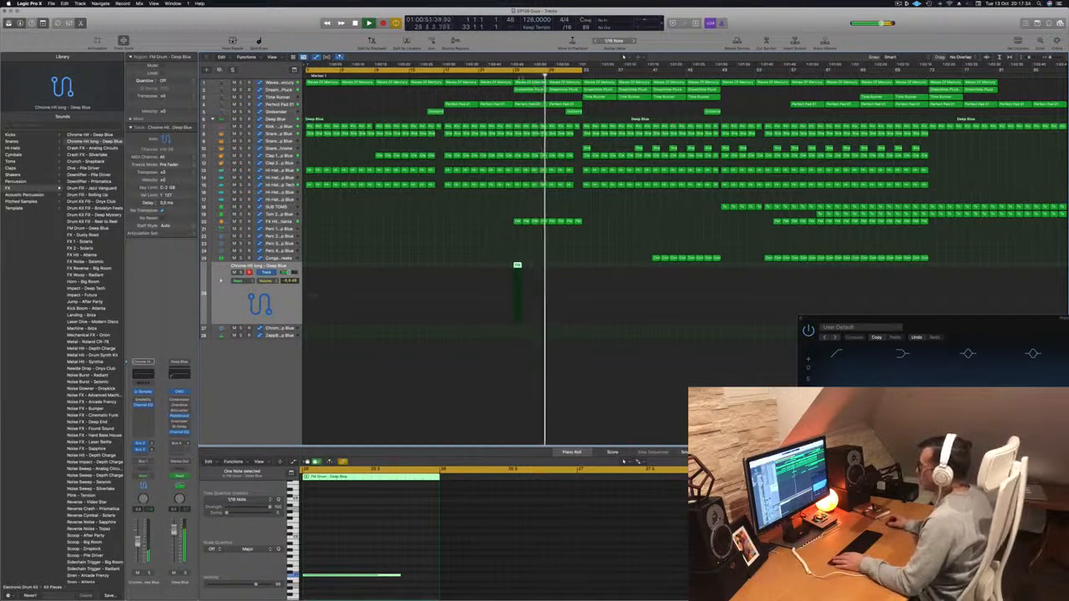
click(507, 74)
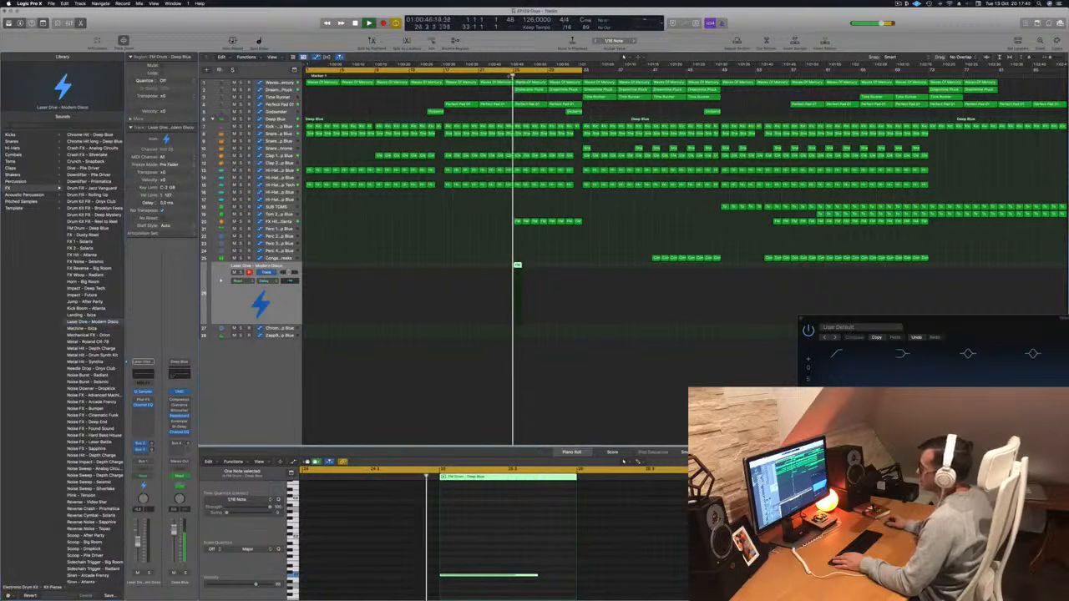
Step: Transpose the bar 25 note up two octaves with the Laser Dive - Modern Disco sound and replay the transition
key(shift+alt+Up)
key(shift+alt+Up)
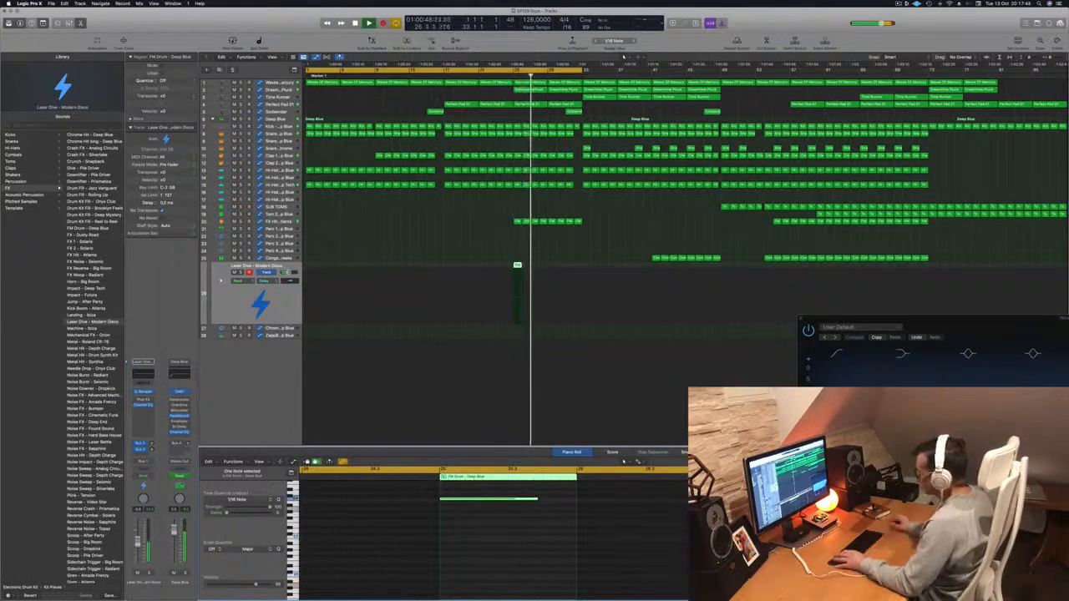
click(507, 75)
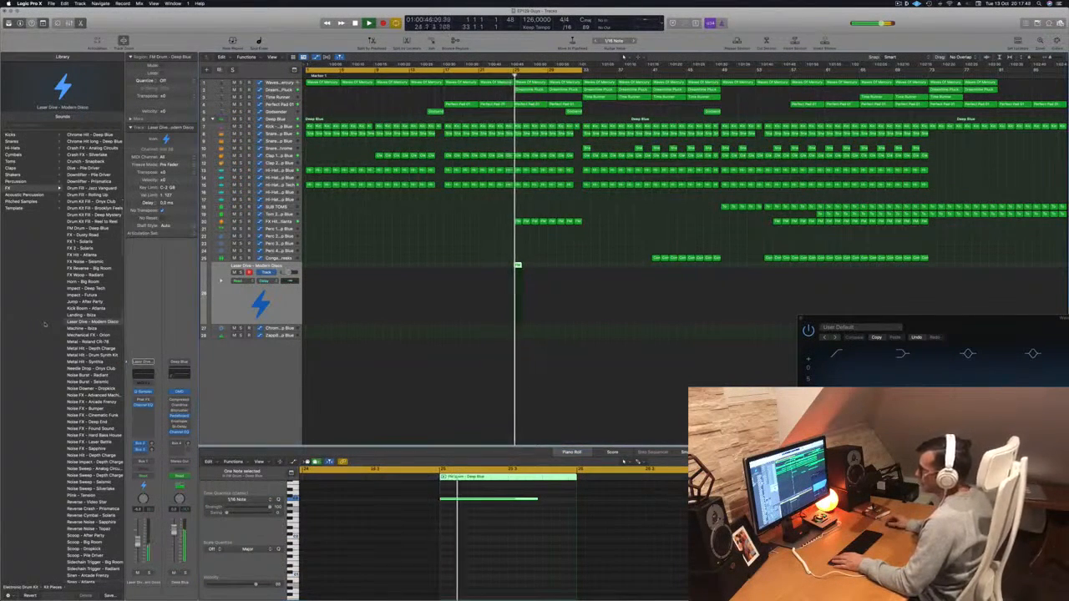
Step: Audition other FX sounds, extend the note to nearly all of bar 25, and load Noise Sweep - Analog Circuits
click(84, 315)
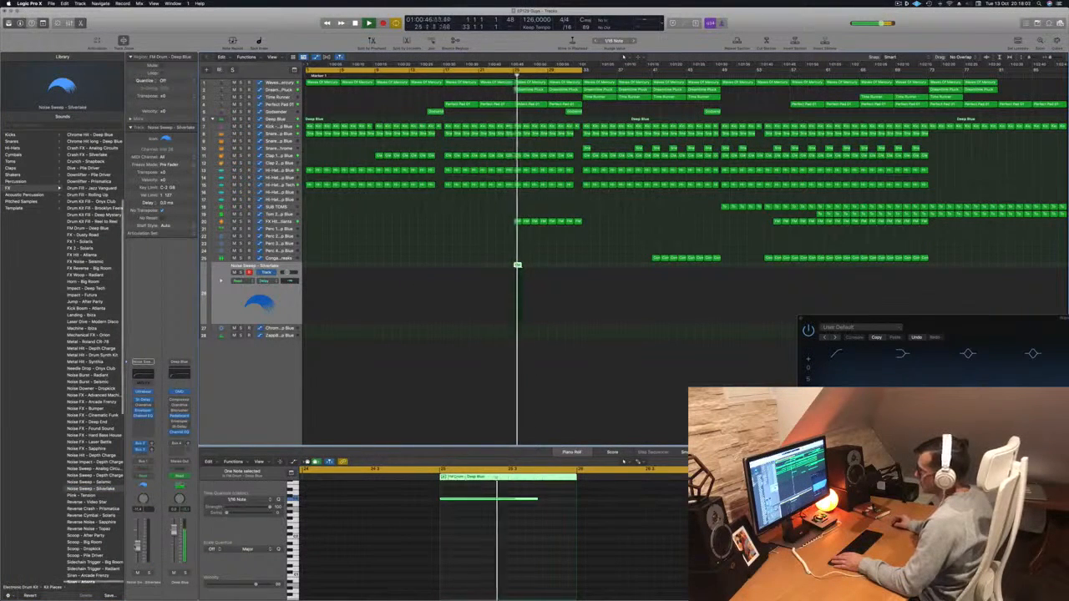
key(Up)
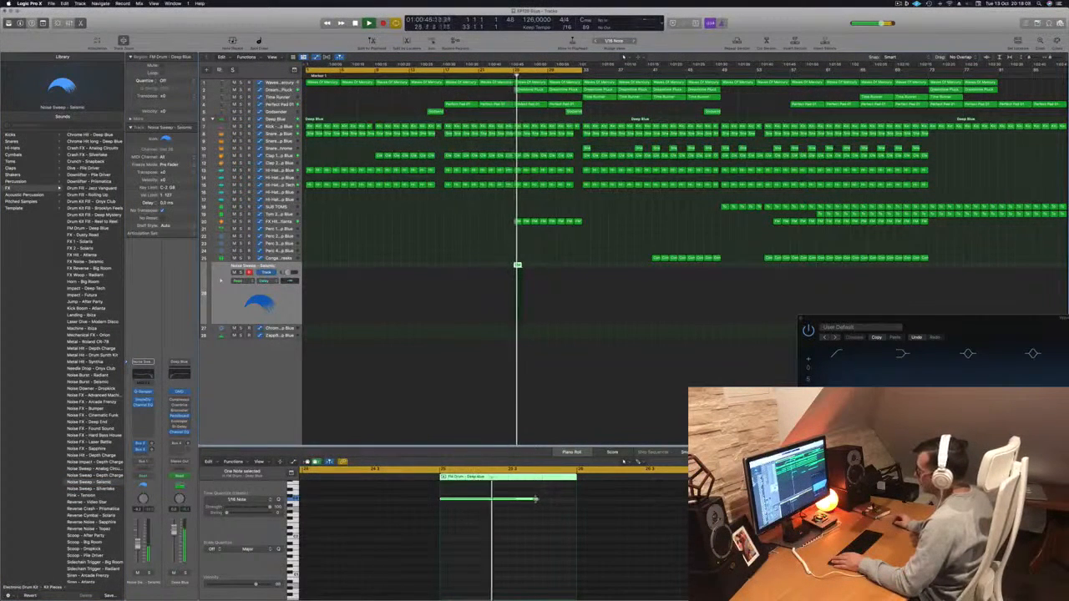
drag(536, 500, 567, 503)
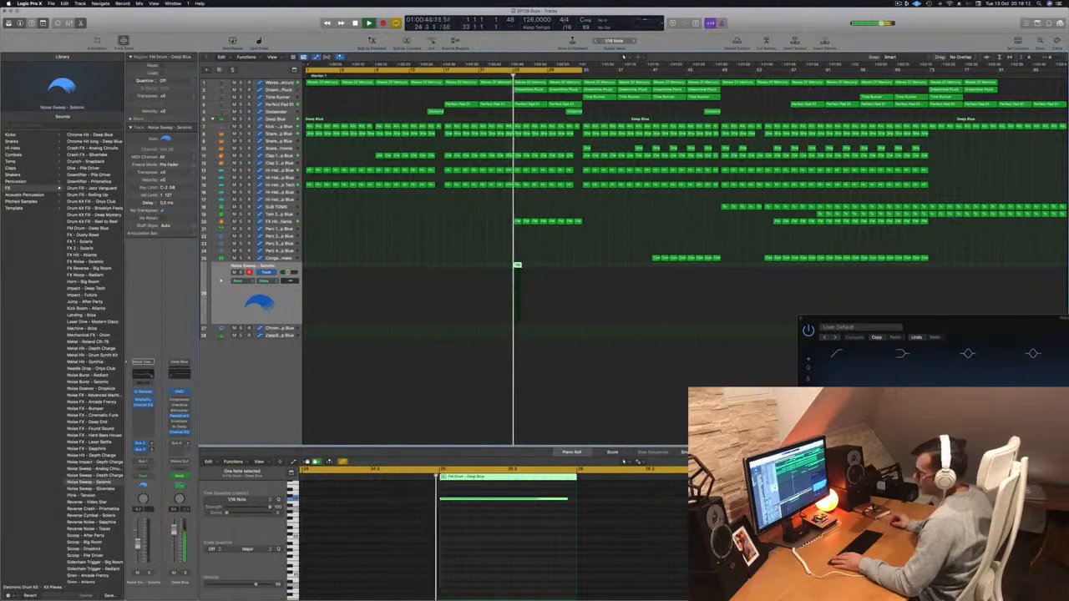
key(Up)
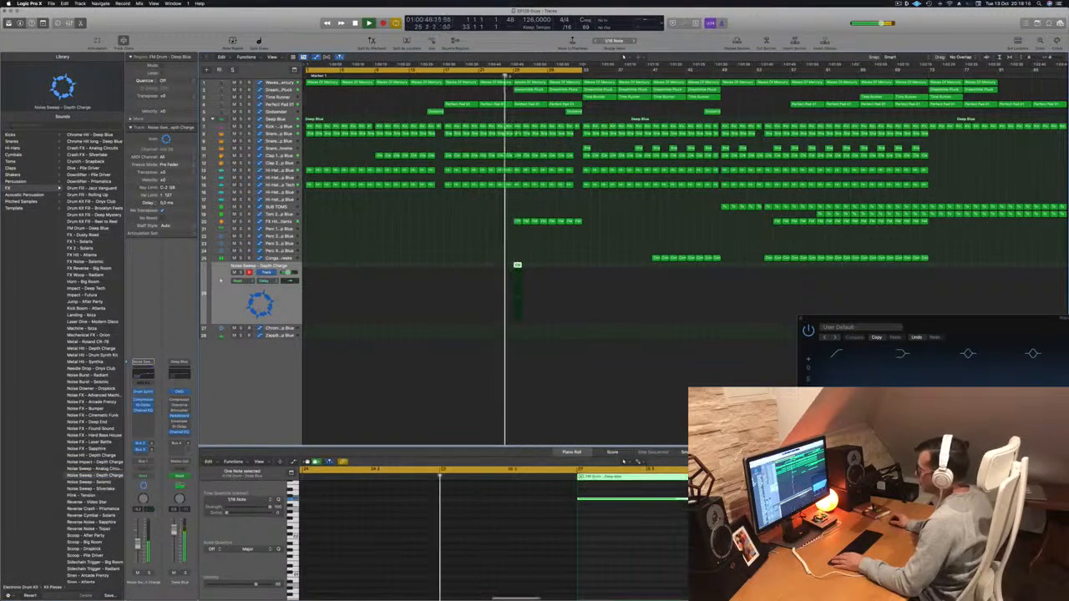
key(Up)
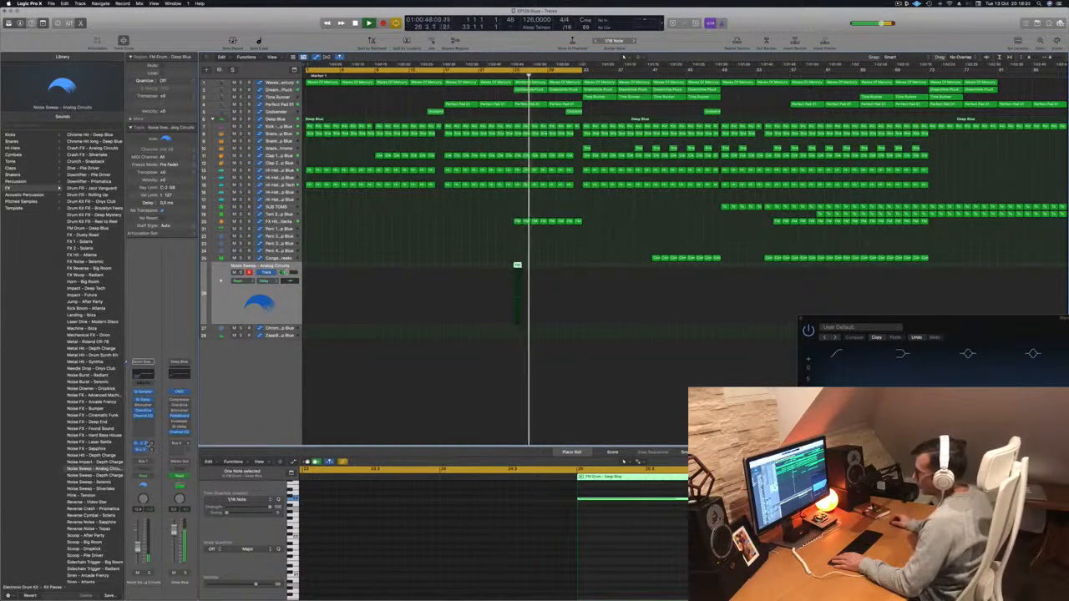
Step: Add a Bus 5 send to the Noise Sweep - Analog Circuits channel and replay the transition at bar 25
click(142, 442)
click(176, 444)
click(143, 456)
mouse_move(163, 463)
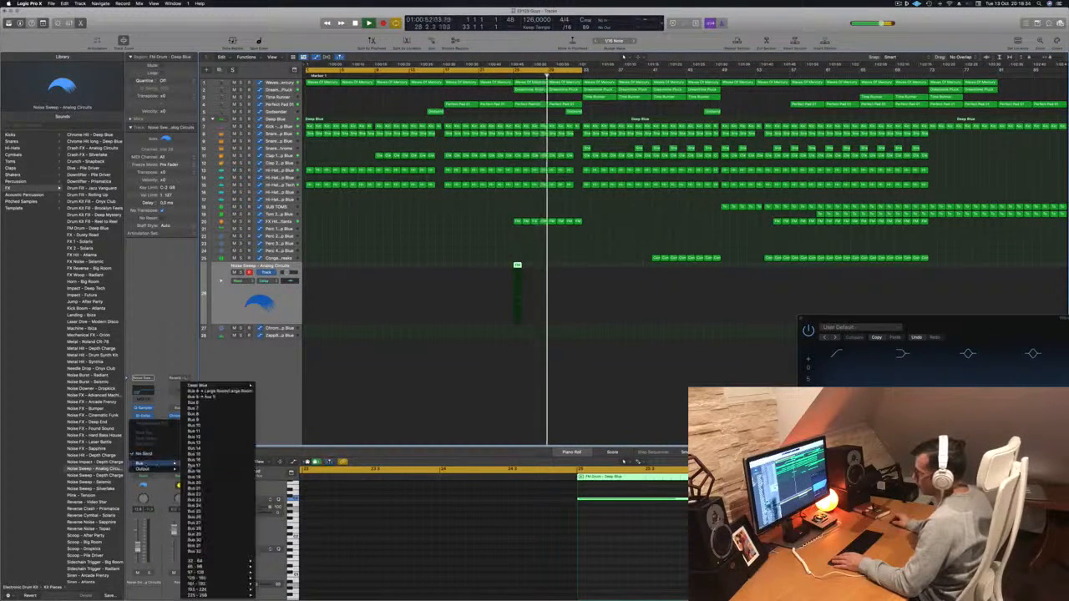
click(225, 399)
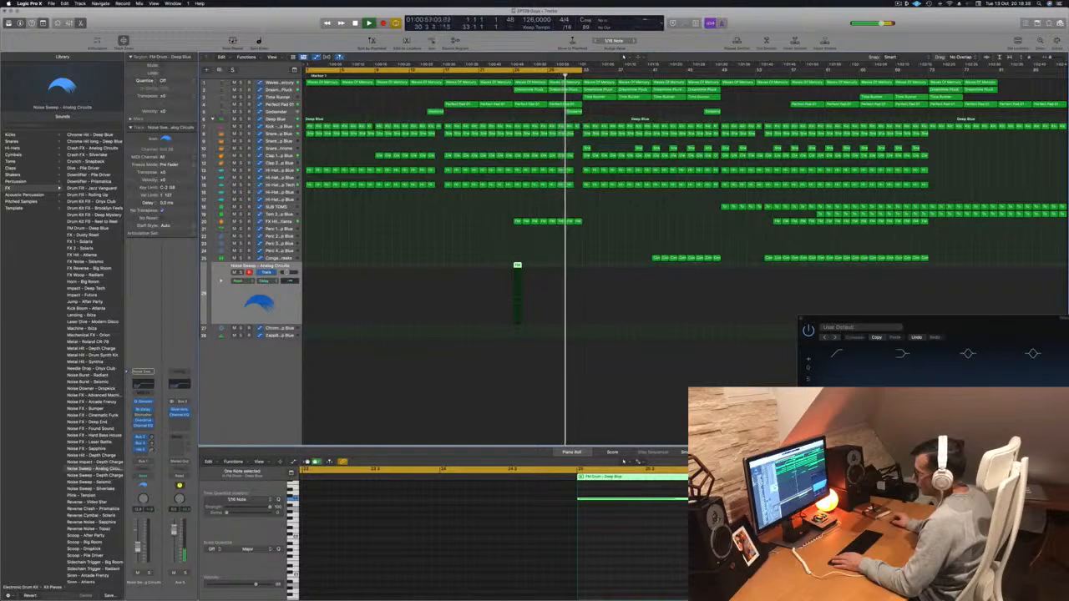
click(501, 72)
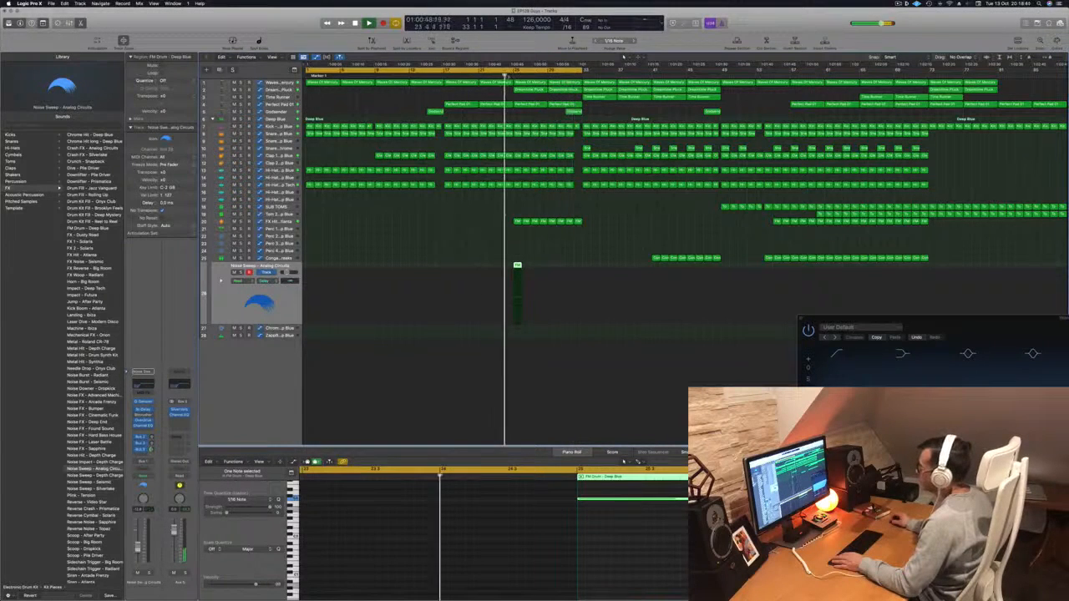
click(410, 223)
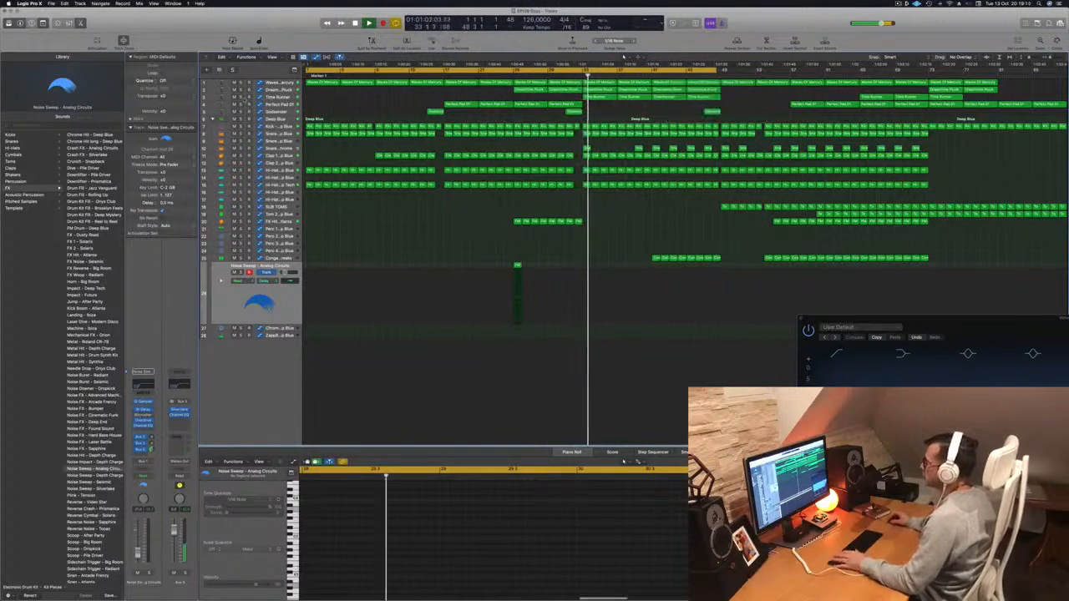
Step: Copy the Noise Sweep region from bar 25 to bar 32, just before the Time Runner regions start
click(277, 97)
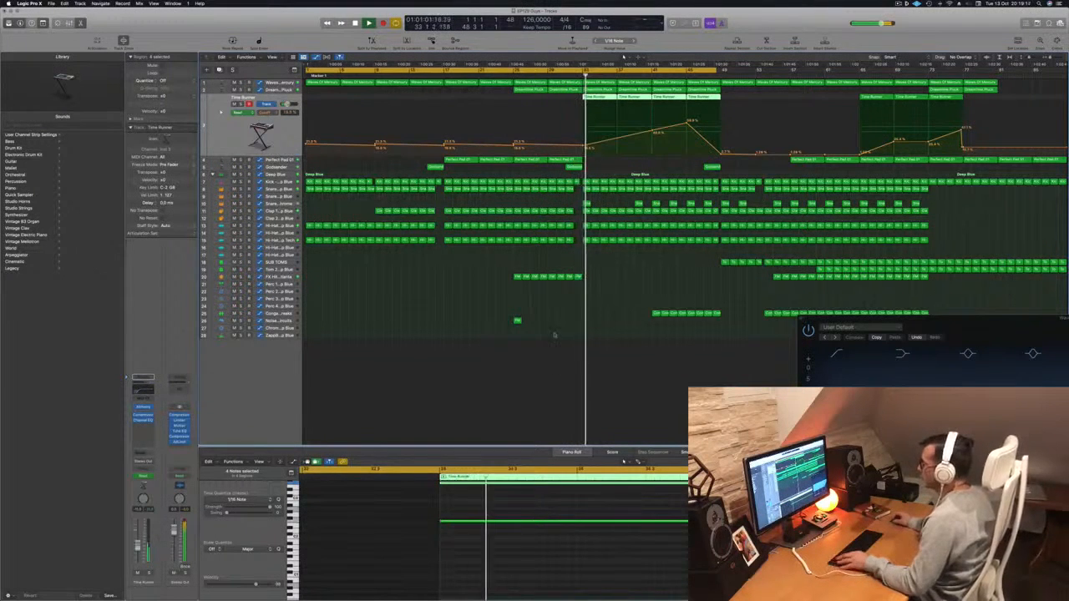
click(518, 321)
drag(518, 321, 578, 321)
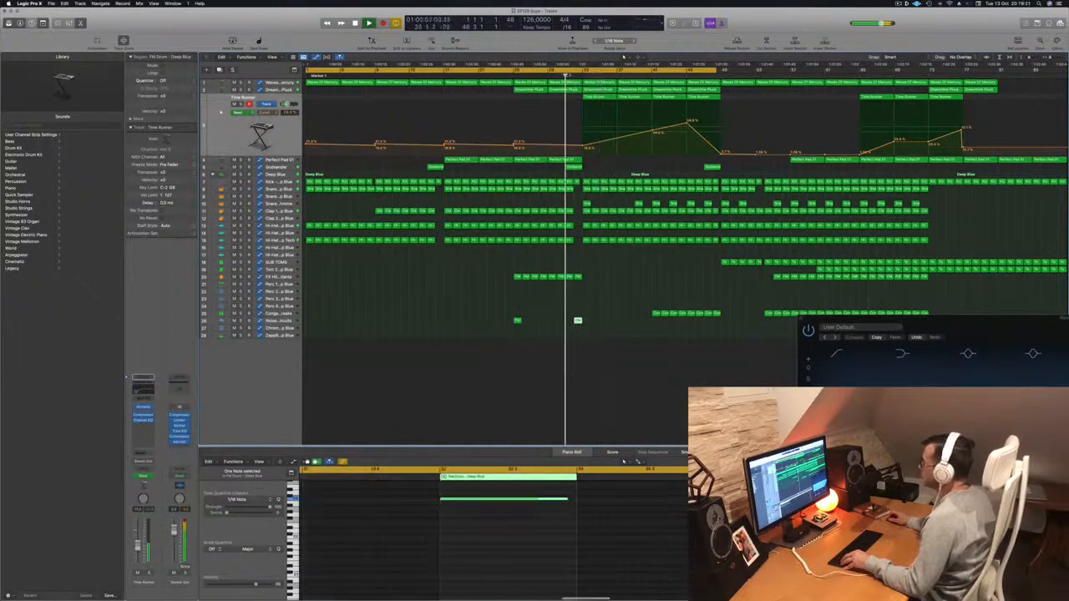
scroll(491, 243, up, 3)
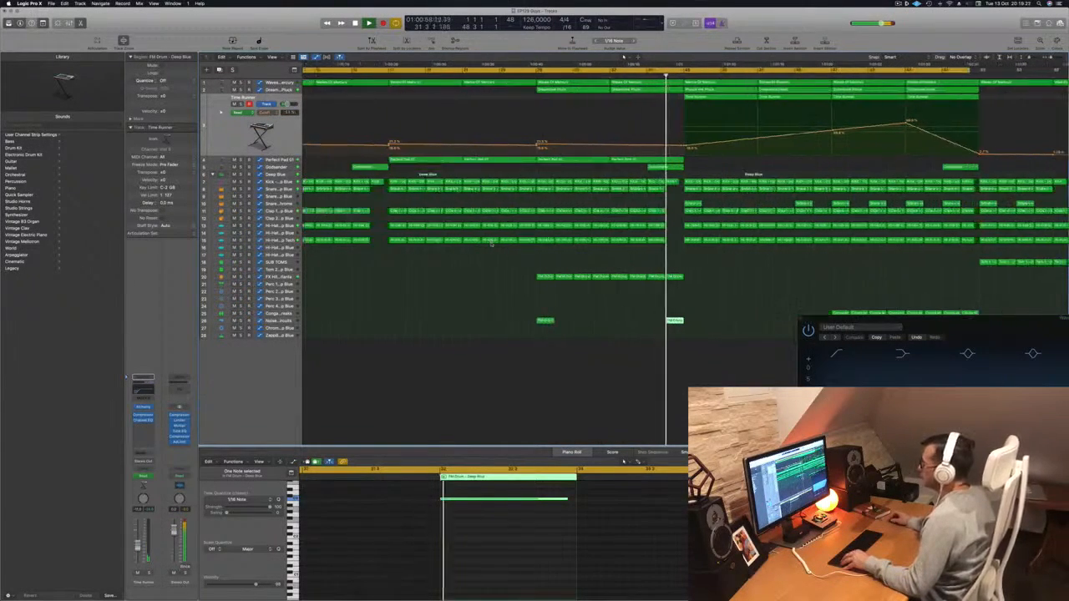
scroll(491, 243, down, 3)
scroll(556, 236, up, 3)
scroll(556, 236, down, 3)
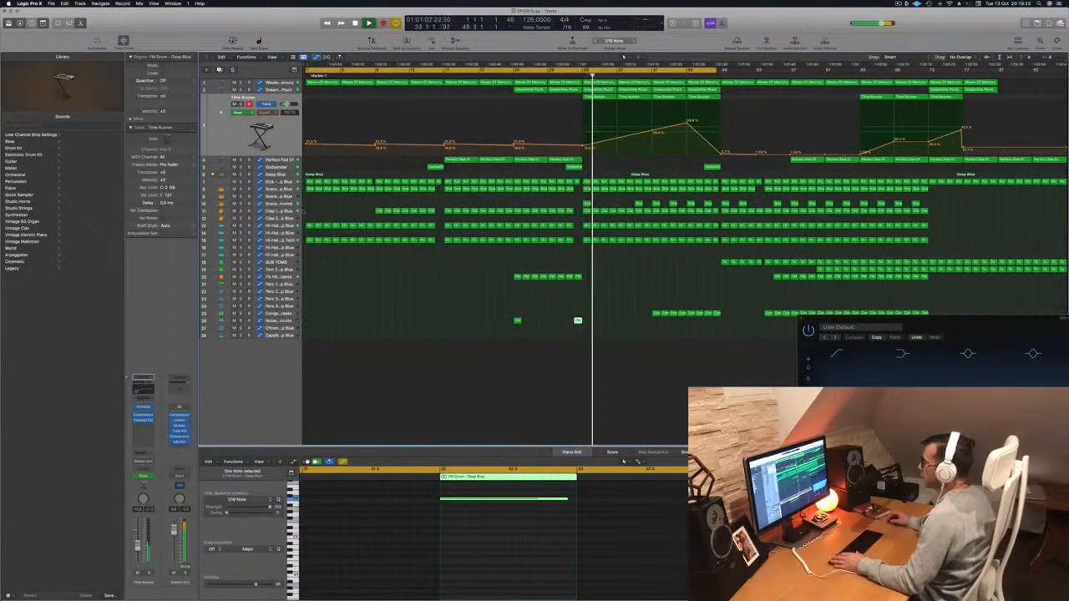
Step: Copy the Snare 1 region from bar 31 onto the Snare 2 - Deep Blue track at bar 32
click(287, 197)
key(comma)
key(comma)
key(comma)
key(comma)
scroll(577, 148, up, 2)
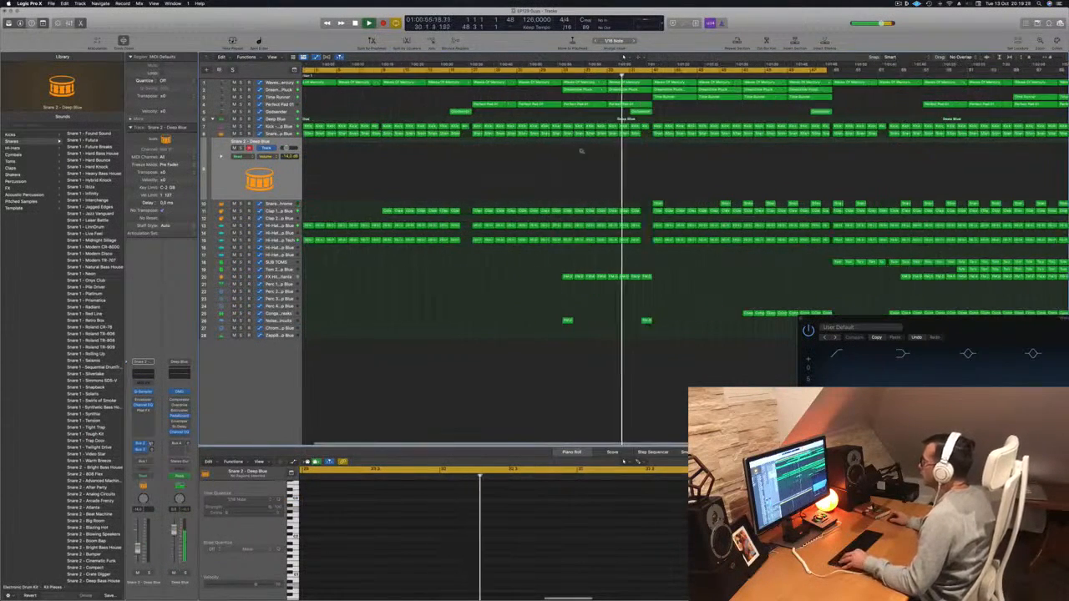
scroll(577, 148, up, 2)
drag(747, 134, 766, 146)
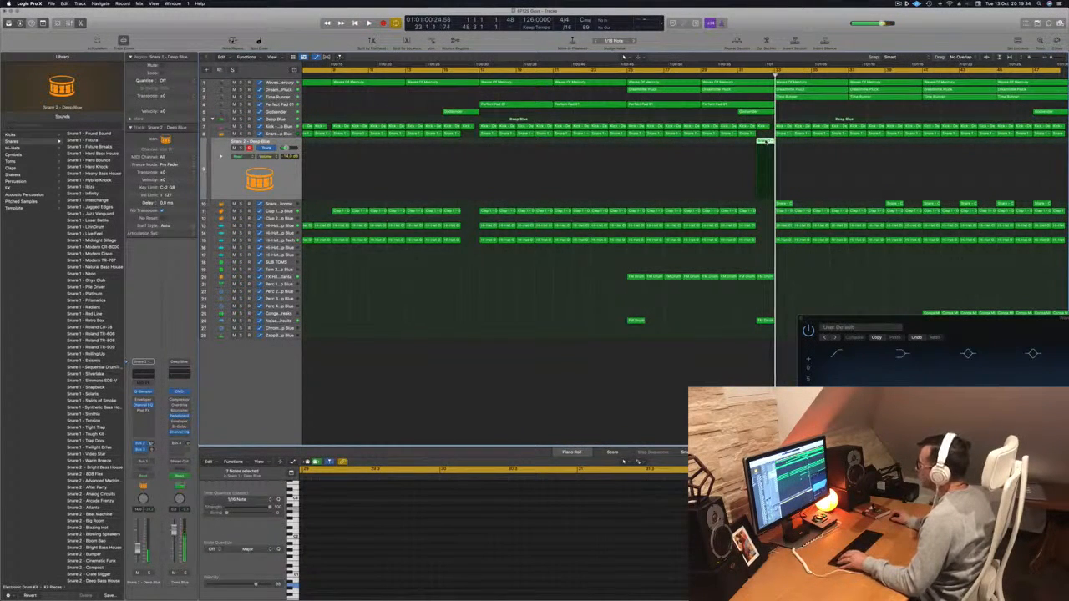
Step: Open the copied snare region's notes, move both toward the end of bar 32 and duplicate one between them to form a three-note fill
key(e)
key(e)
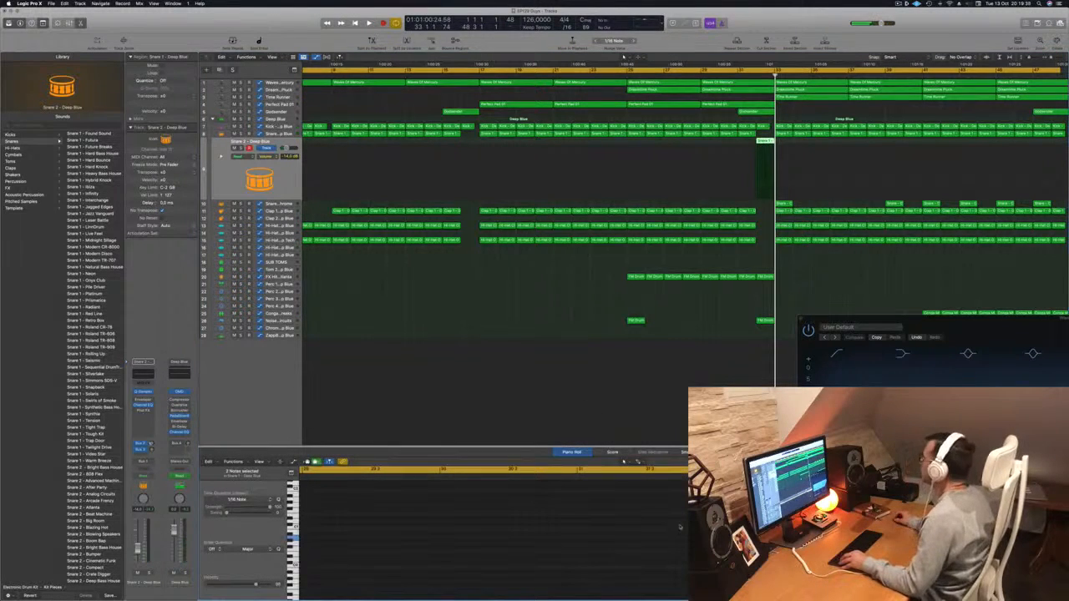
scroll(535, 519, right, 5)
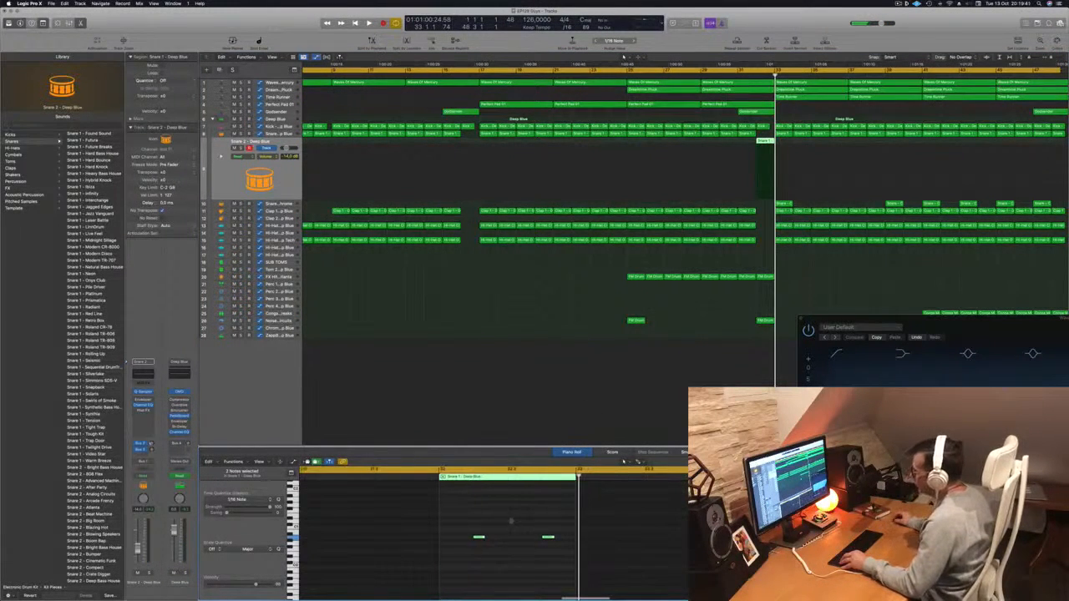
drag(466, 520, 556, 554)
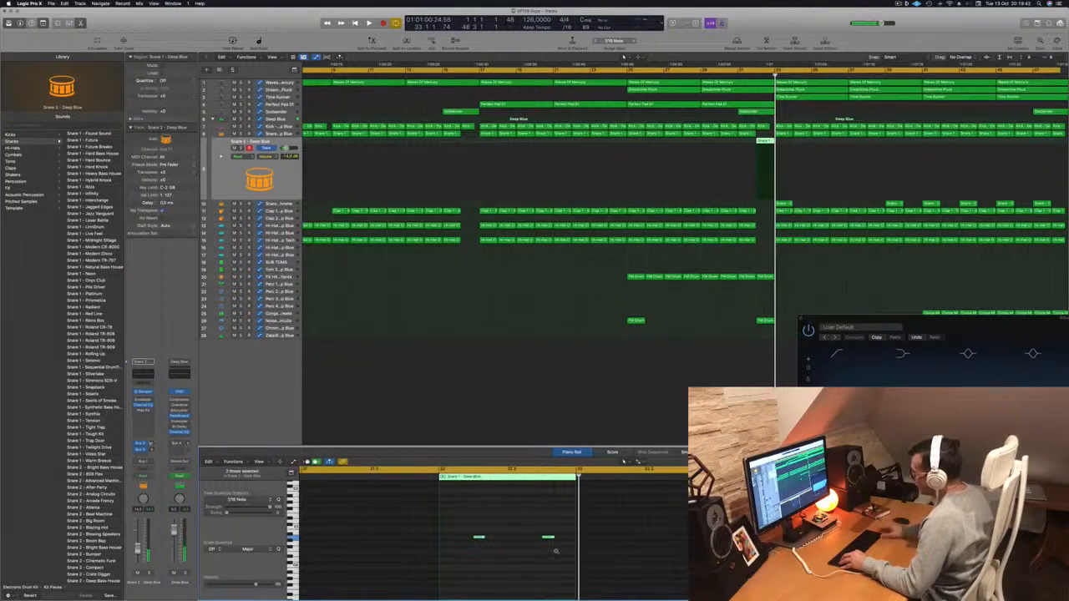
drag(494, 527, 531, 555)
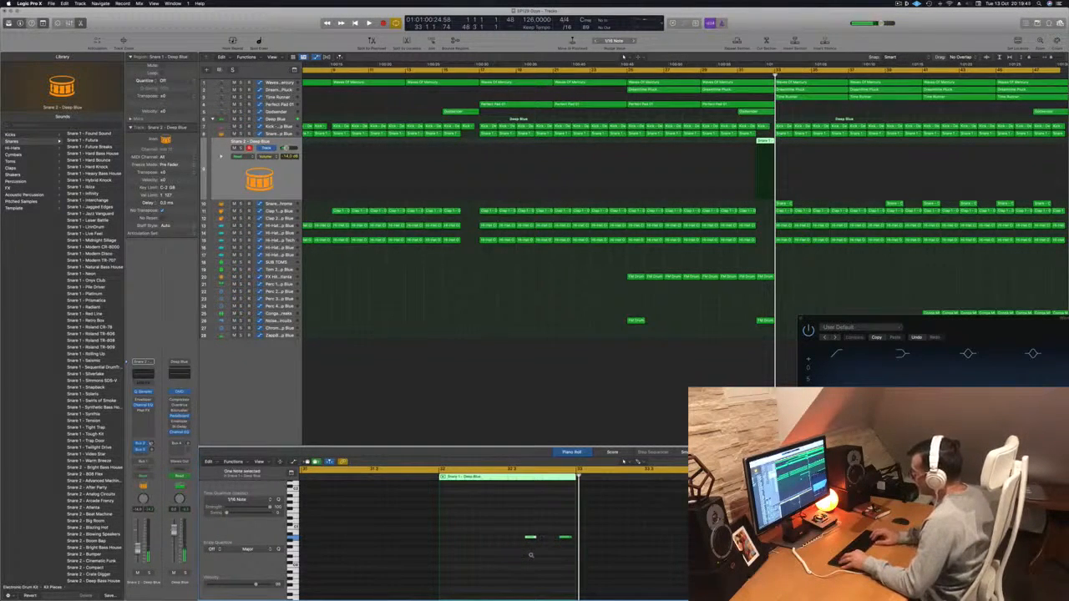
drag(532, 539, 548, 539)
drag(522, 530, 576, 545)
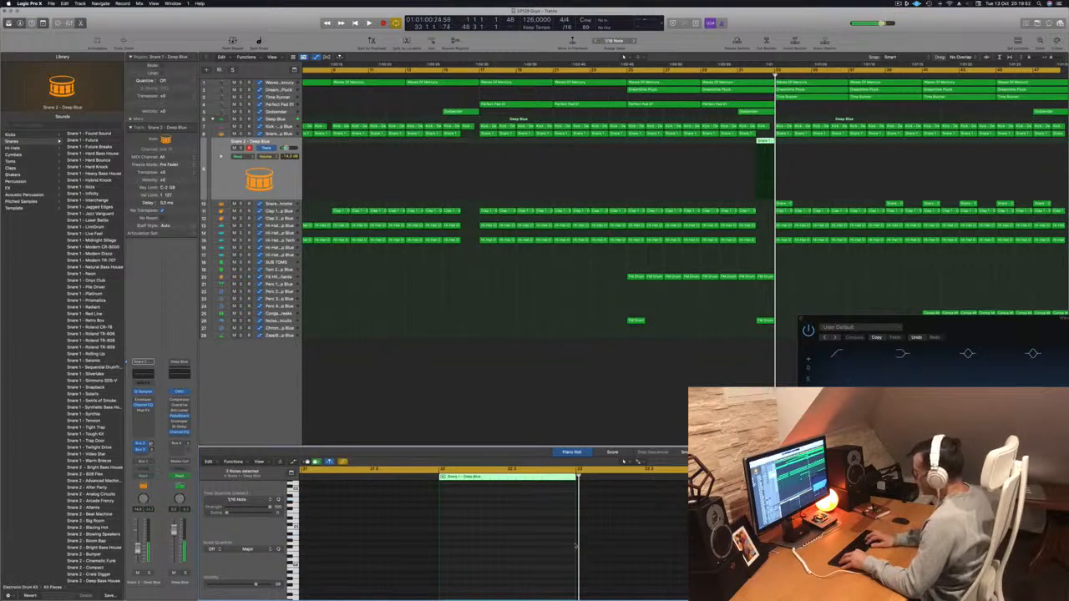
Step: Set the cycle range to bars 31 to 33 and loop playback over the snare fill
scroll(483, 559, up, 4)
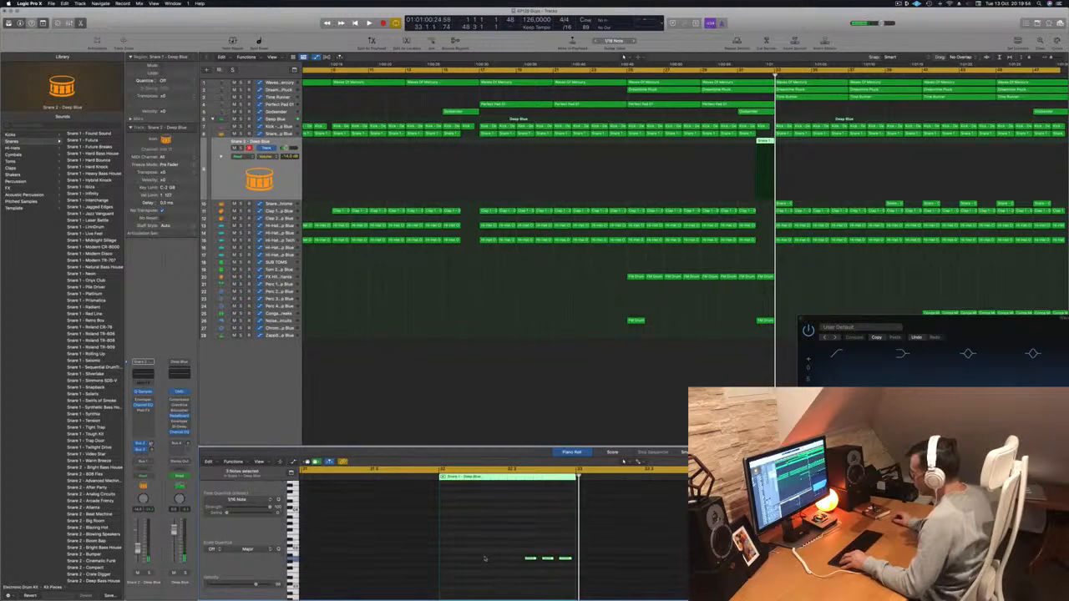
scroll(484, 558, up, 5)
scroll(483, 557, right, 5)
scroll(485, 557, down, 1)
scroll(486, 556, up, 2)
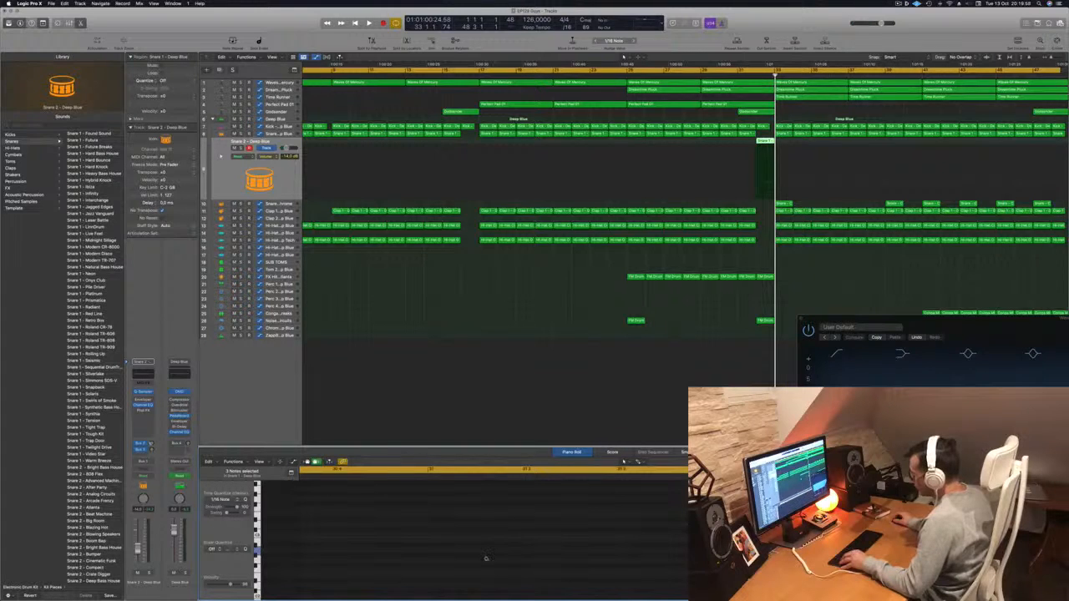
scroll(487, 559, right, 6)
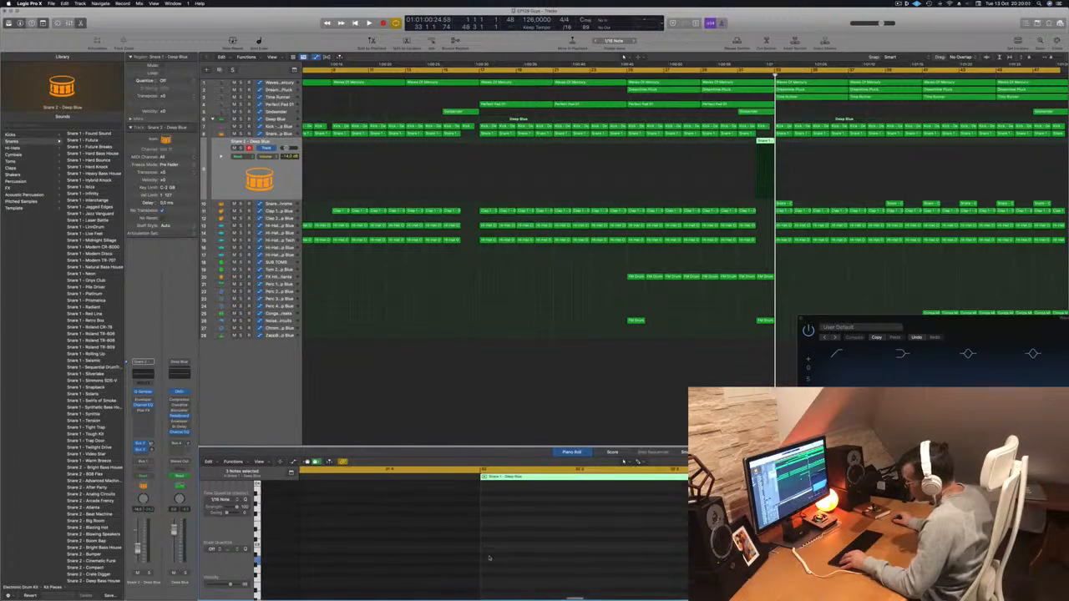
scroll(490, 558, up, 3)
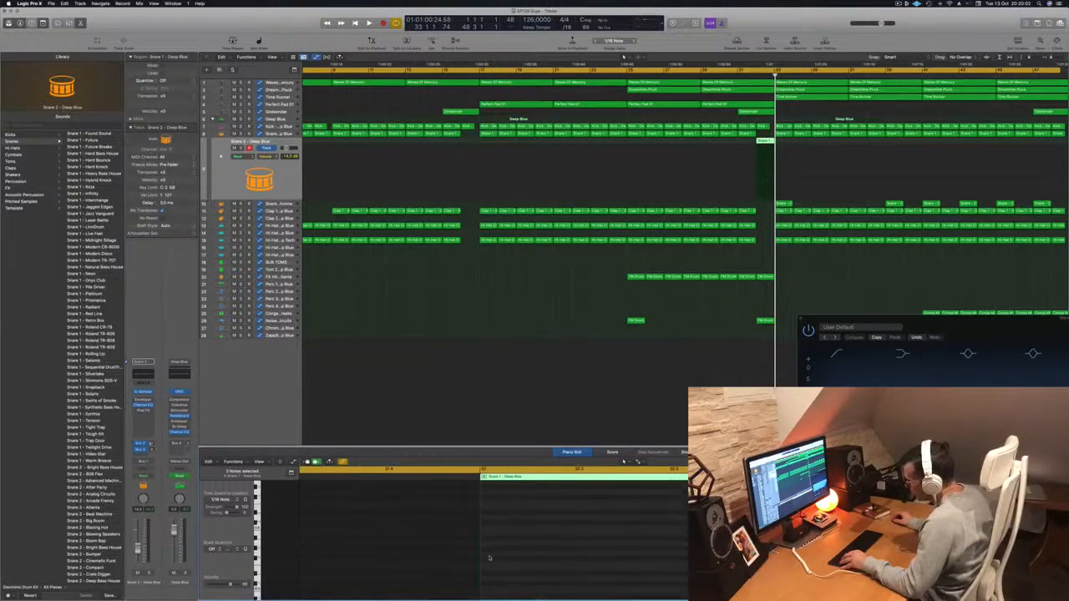
scroll(490, 557, up, 5)
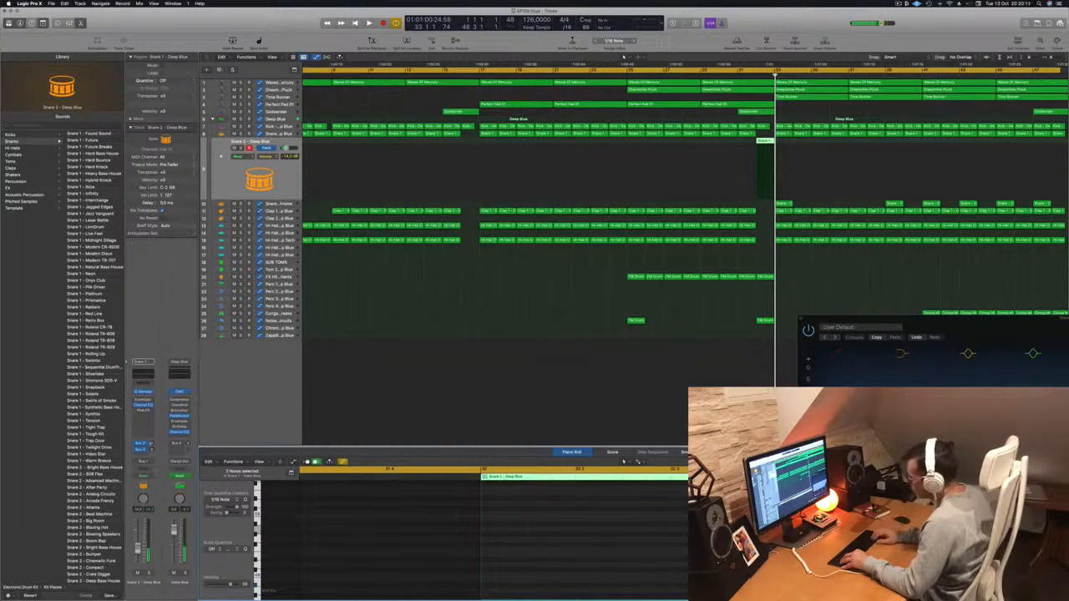
click(749, 70)
drag(739, 70, 775, 72)
key(space)
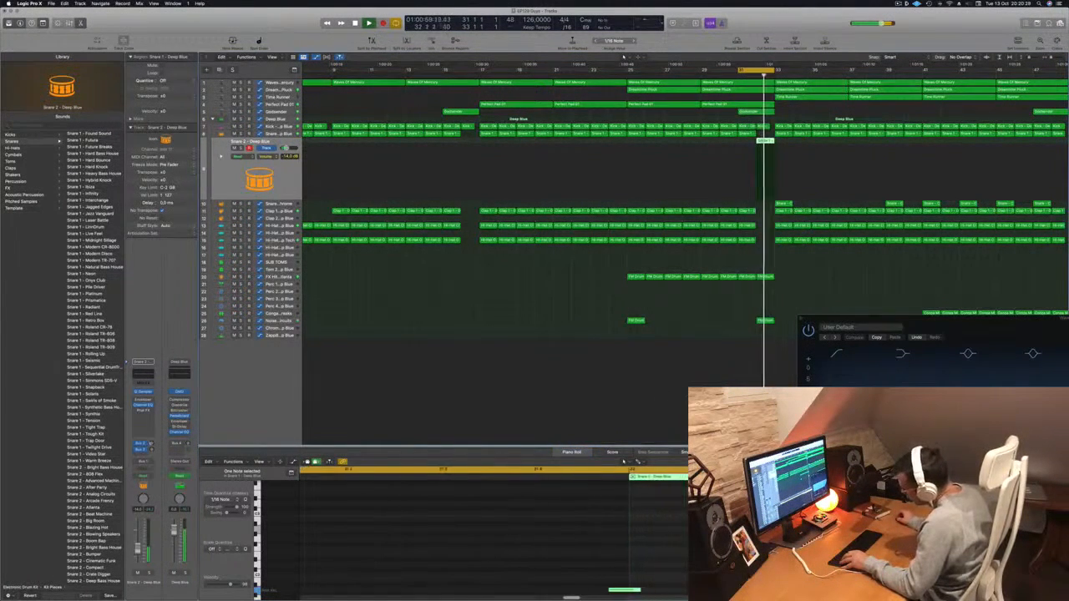
Step: Reposition the snare fill notes in bar 32 while looping and load the Snare 1 - Roland TR-606 sound
drag(397, 591, 396, 591)
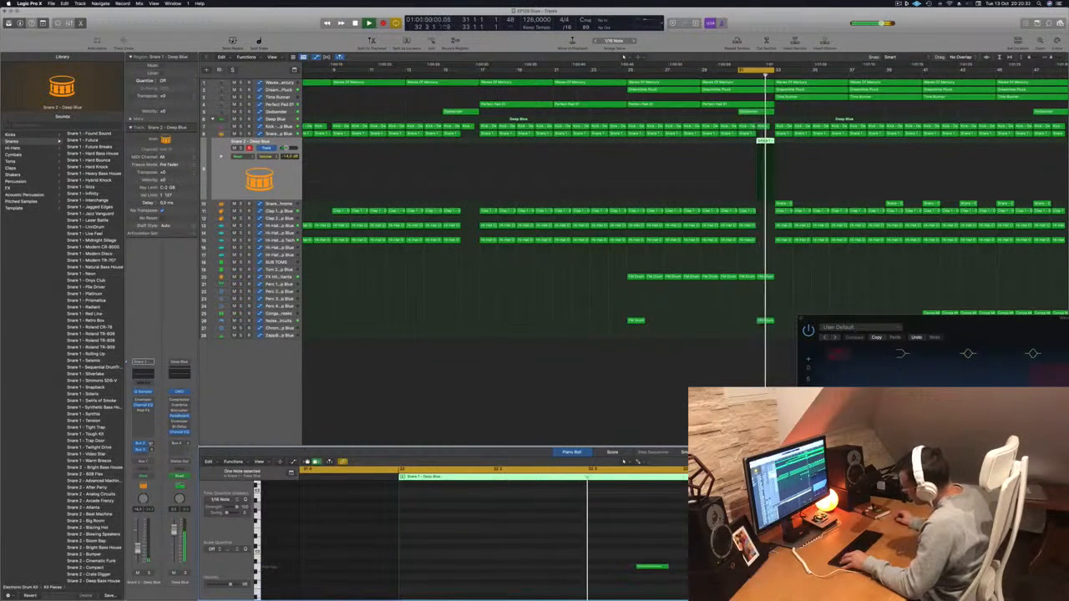
drag(650, 566, 673, 572)
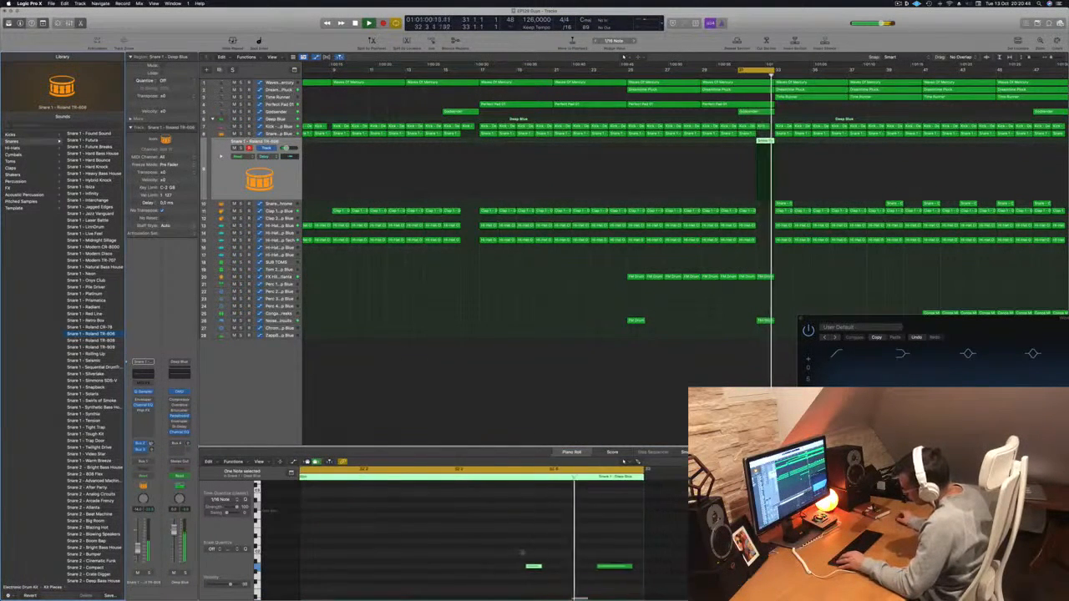
drag(534, 568, 559, 568)
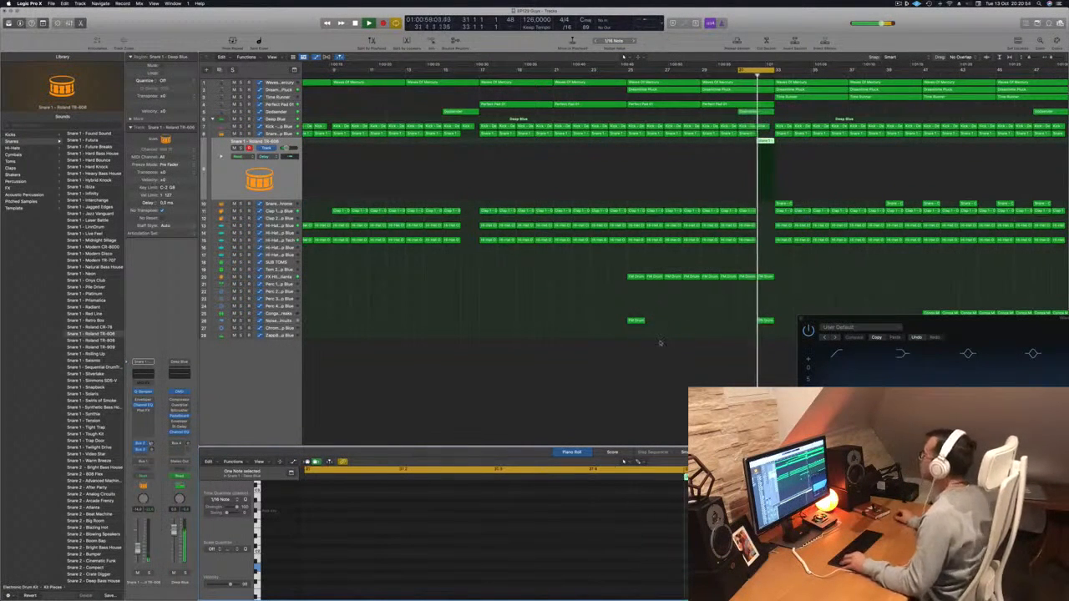
Step: Fine-tune the snare fill notes near the end of bar 32 and switch the track's sound to Snare 1 - Roland TR-808
scroll(639, 340, down, 1)
scroll(639, 341, down, 3)
scroll(608, 343, down, 1)
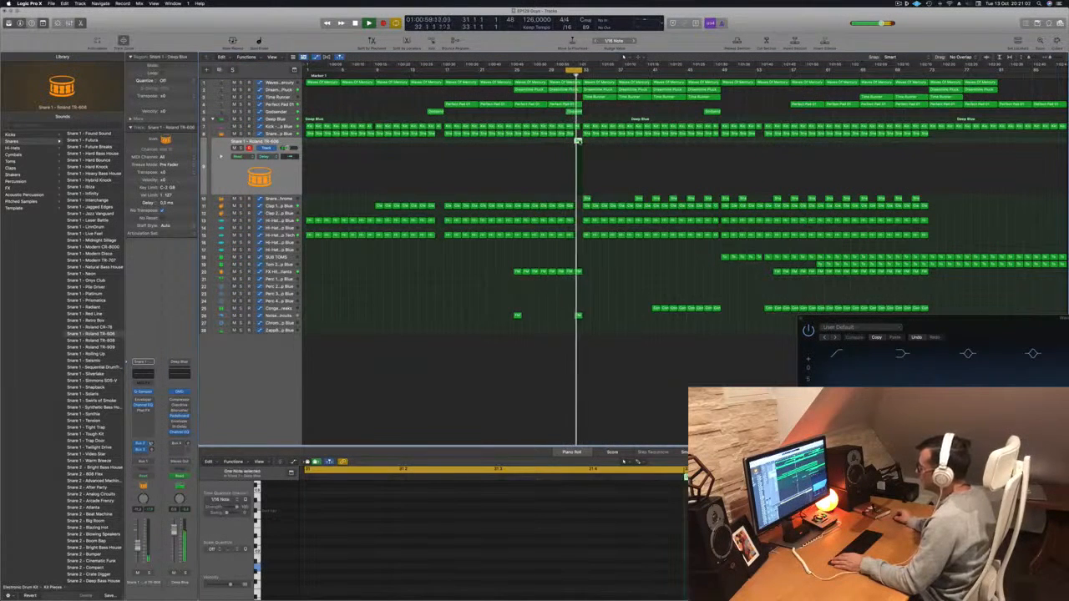
scroll(596, 520, right, 5)
scroll(618, 527, down, 3)
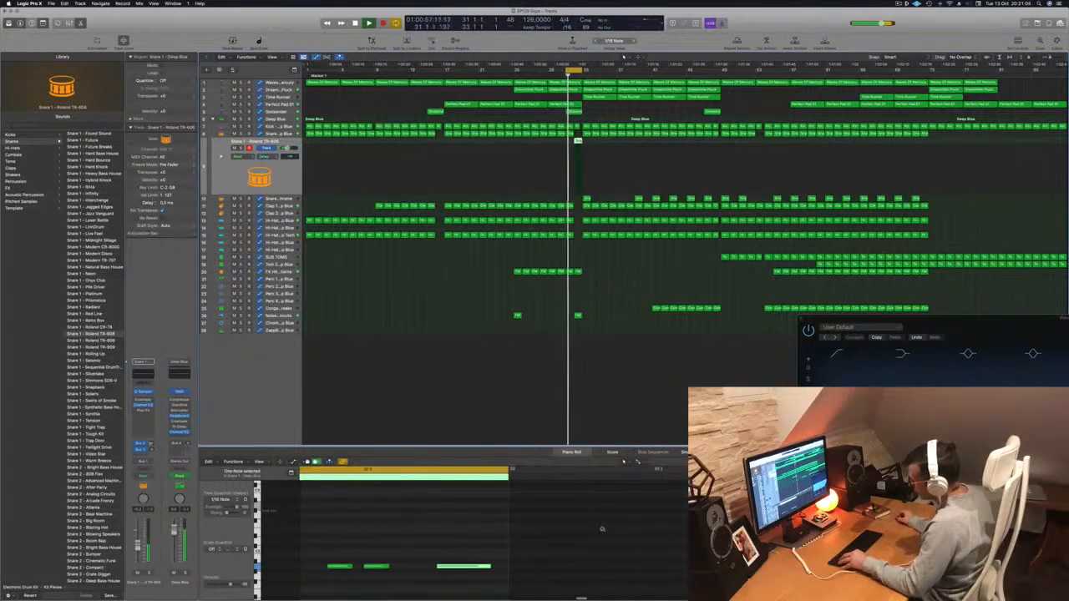
click(394, 567)
key(super+Left)
scroll(437, 573, left, 4)
drag(478, 571, 458, 569)
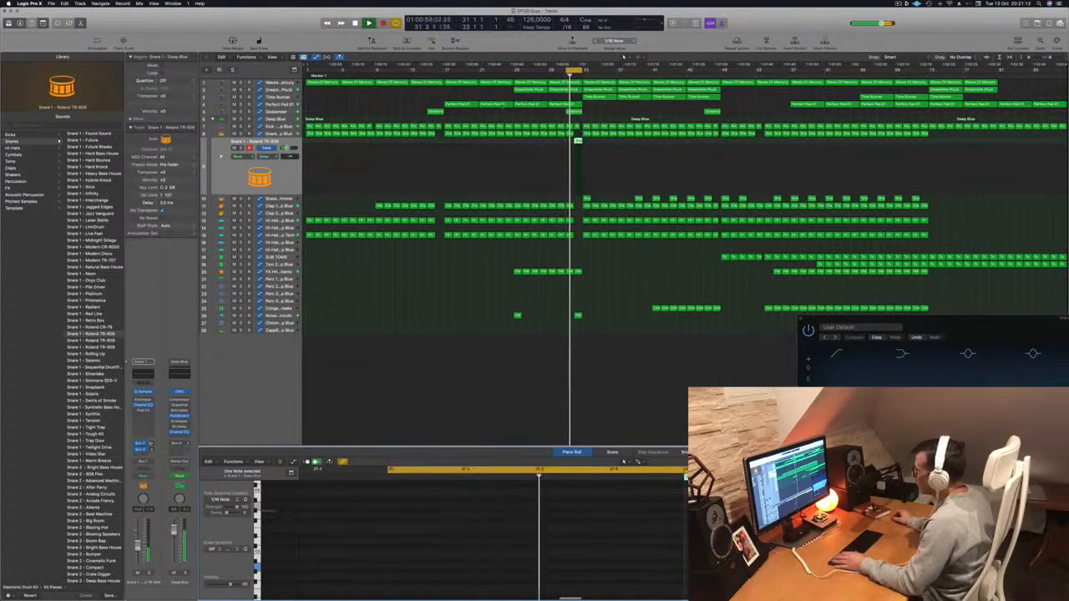
click(87, 341)
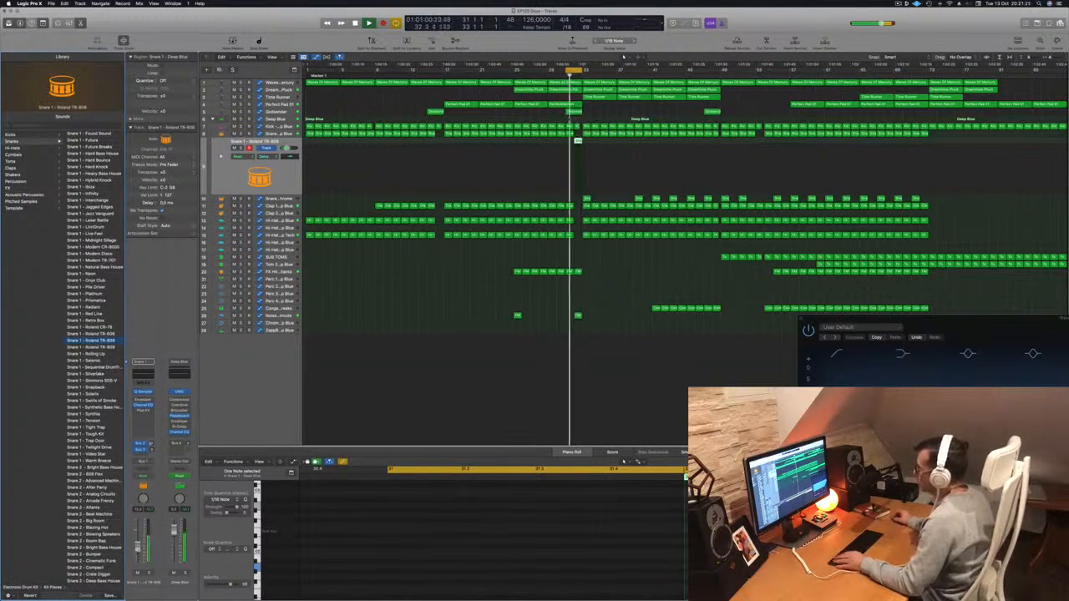
Step: Extend the cycle start back to bar 25 and listen to the Dreamtime Pluck and Waves Of Mercury tracks soloed in turn
drag(577, 70, 513, 75)
key(Return)
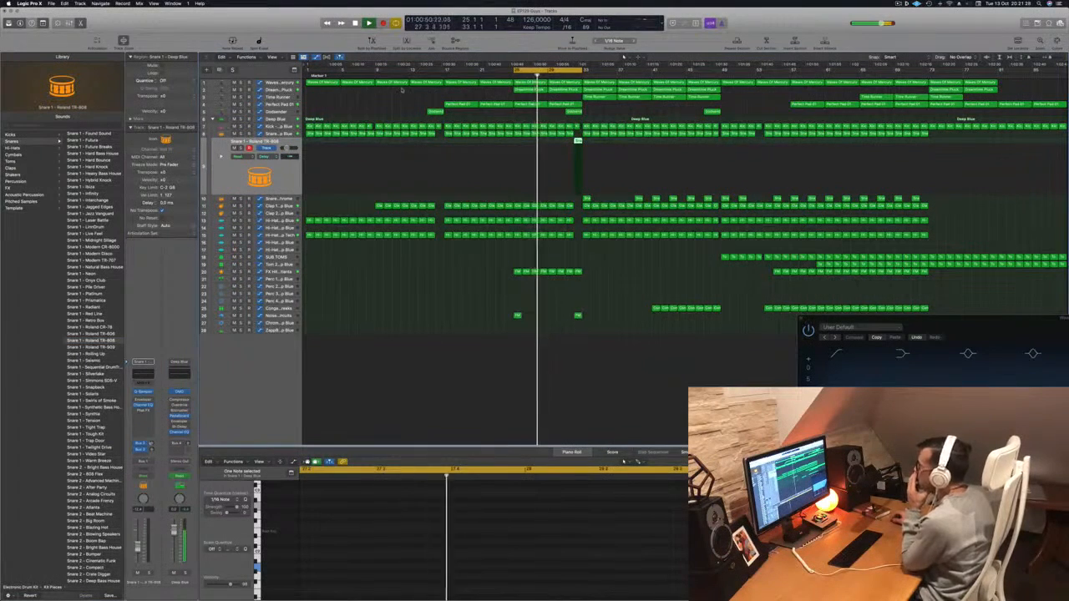
click(239, 90)
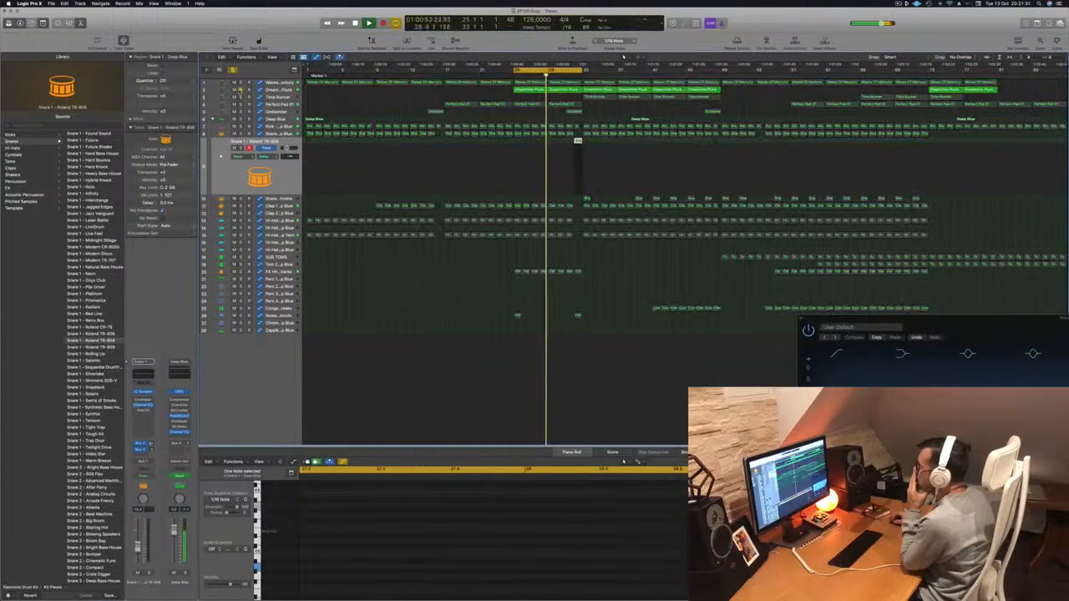
key(s)
key(s)
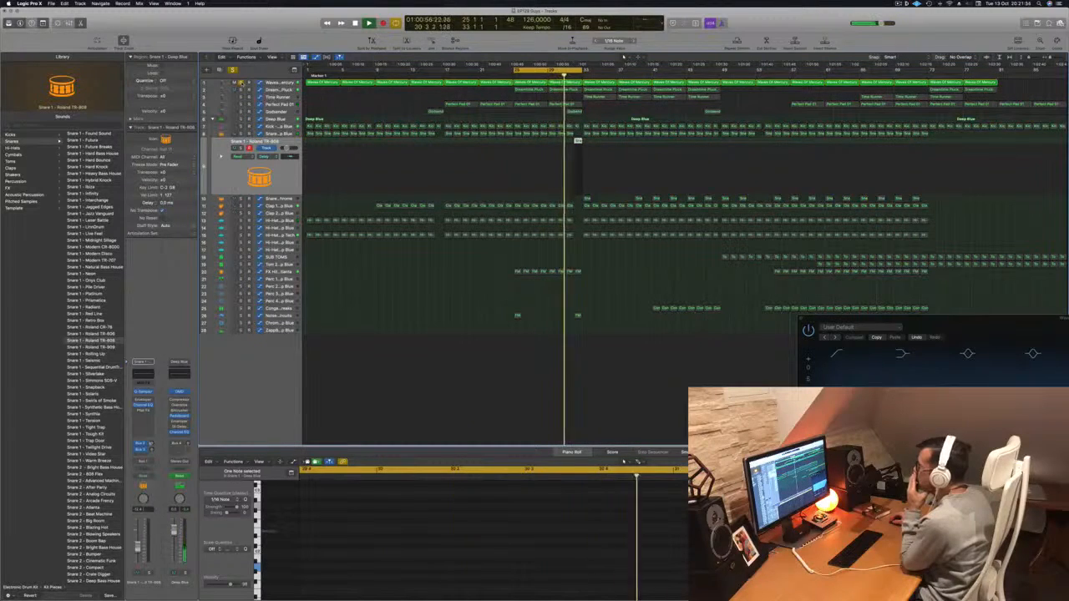
key(s)
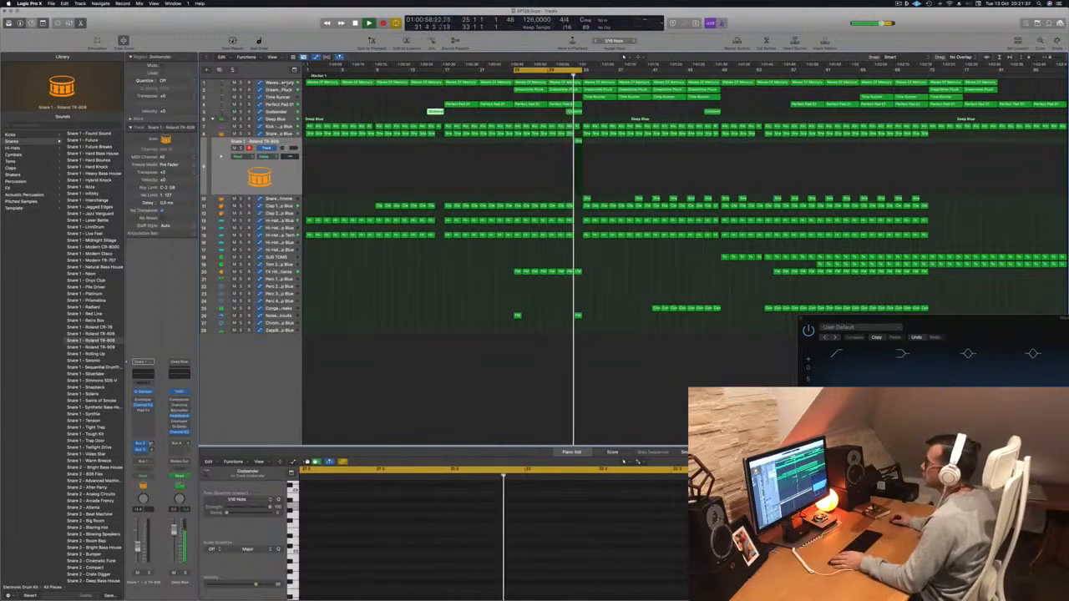
Step: Extend the cycle end from bar 33 to about bar 52 and select the Time Runner track during playback
click(278, 83)
drag(580, 70, 747, 71)
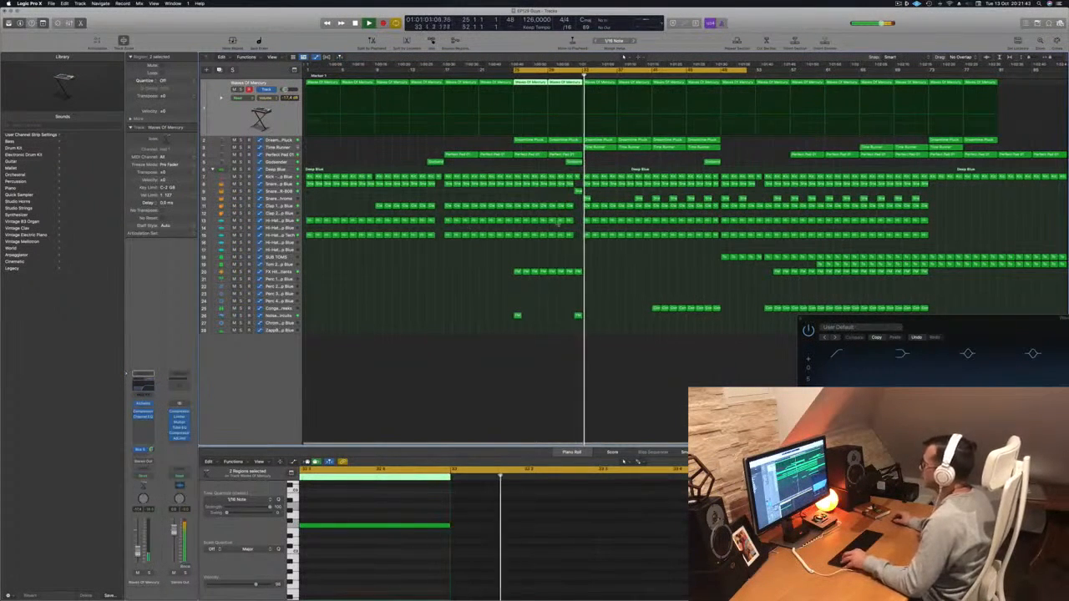
key(super+Right)
key(super+Left)
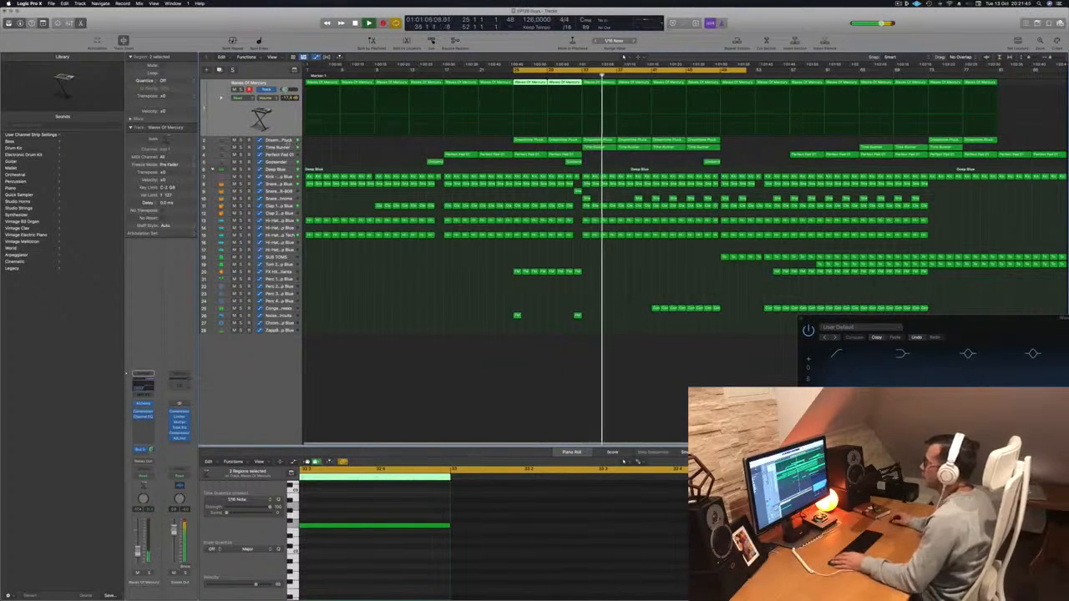
key(Down)
key(Down)
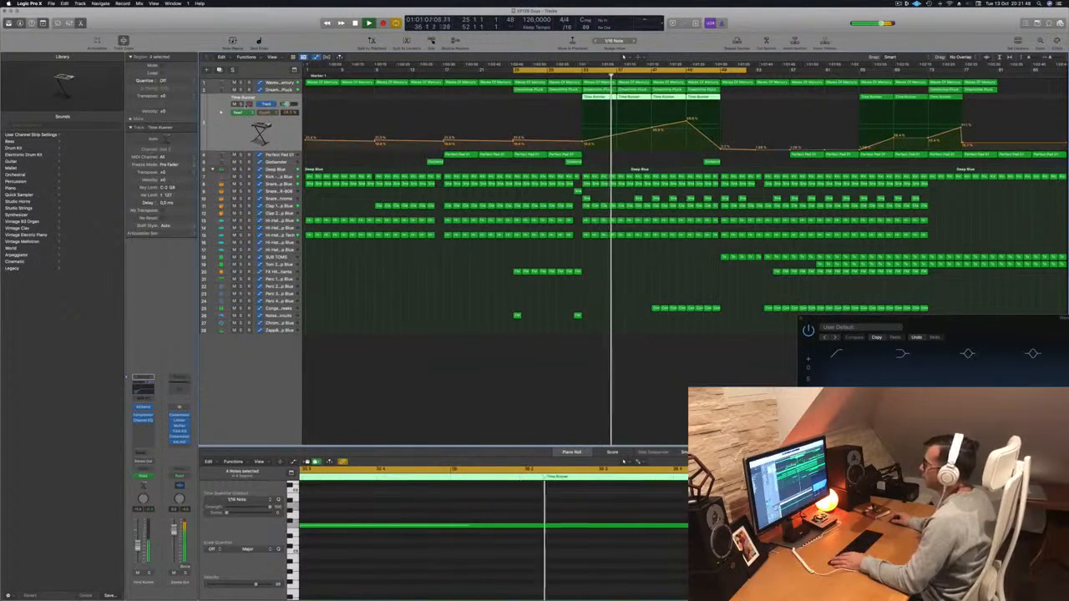
Step: Lower the Time Runner automation curve across bars 33 to 48 and listen to the transition from about bar 32
drag(686, 121, 656, 141)
click(574, 73)
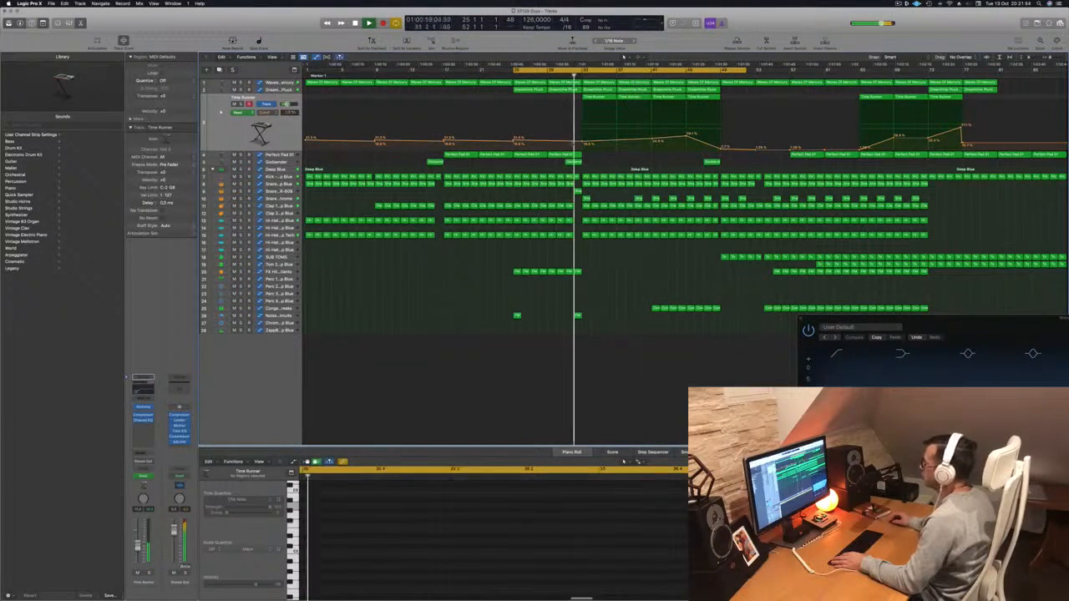
drag(582, 142, 583, 146)
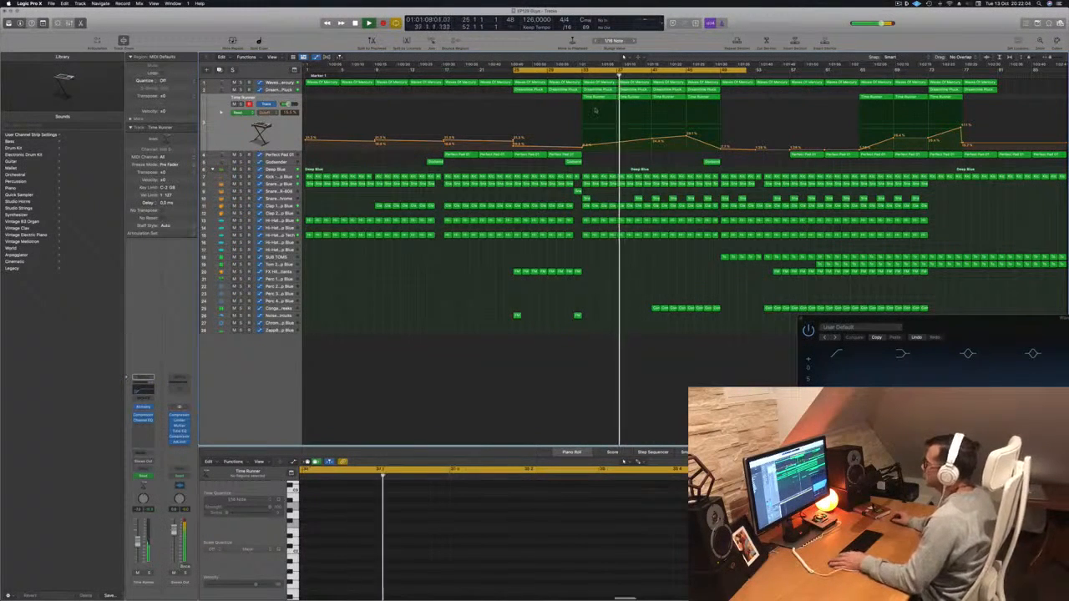
click(286, 134)
key(space)
key(space)
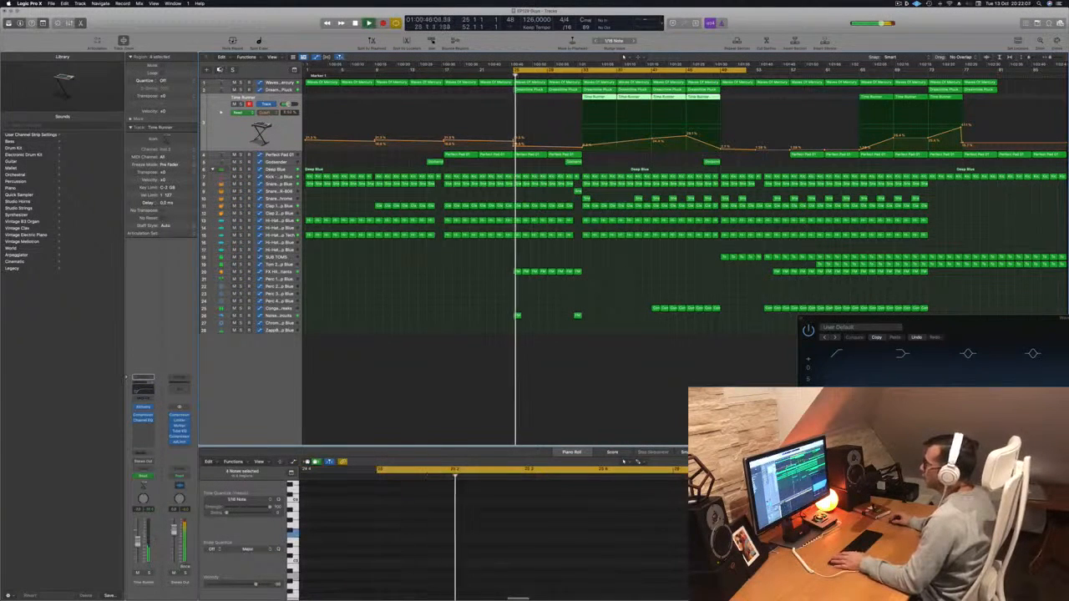
Step: Create a duplicate of the Time Runner track, place the bar 33 region on it, and loop playback from bar 33
key(super+d)
drag(556, 72, 603, 112)
key(space)
key(space)
key(Return)
key(space)
key(space)
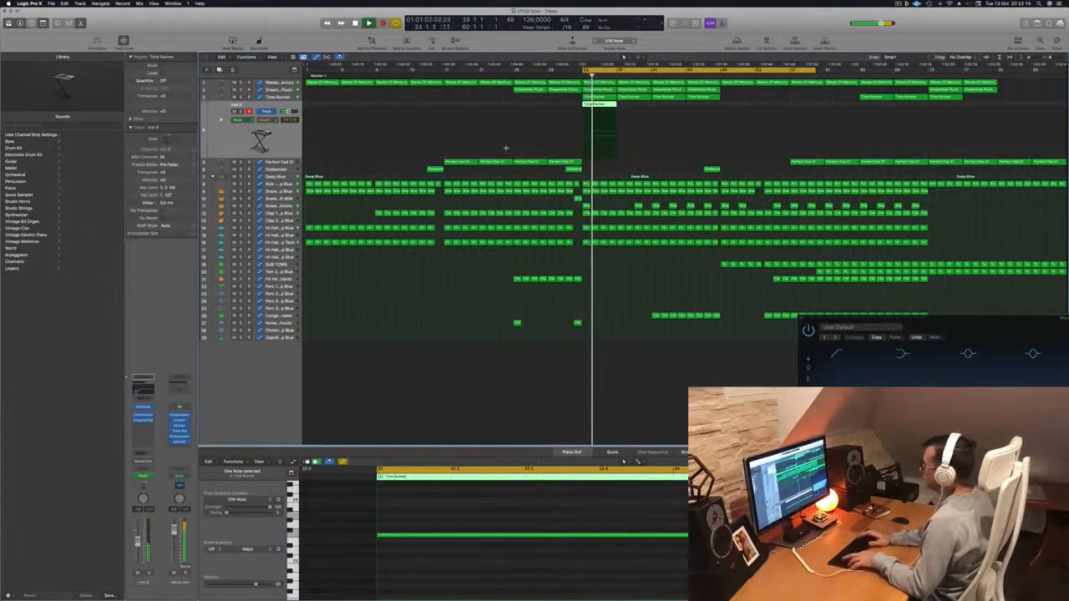
Step: Open Alchemy on the duplicated track and audition the 1970s Analog Arp performance variations and the 1970s Modular Synth Bass preset
key(a)
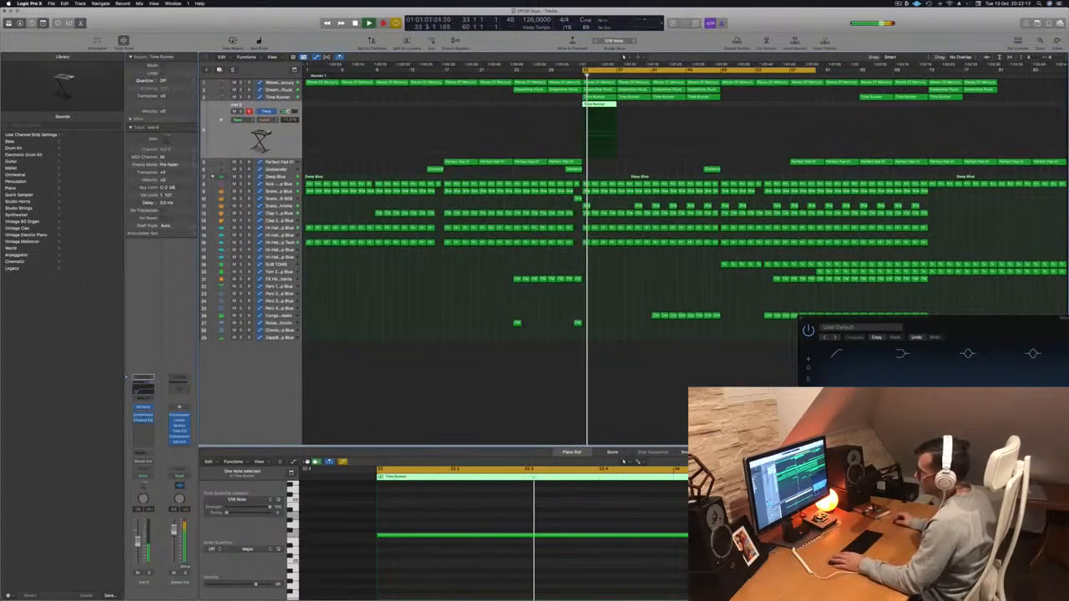
key(v)
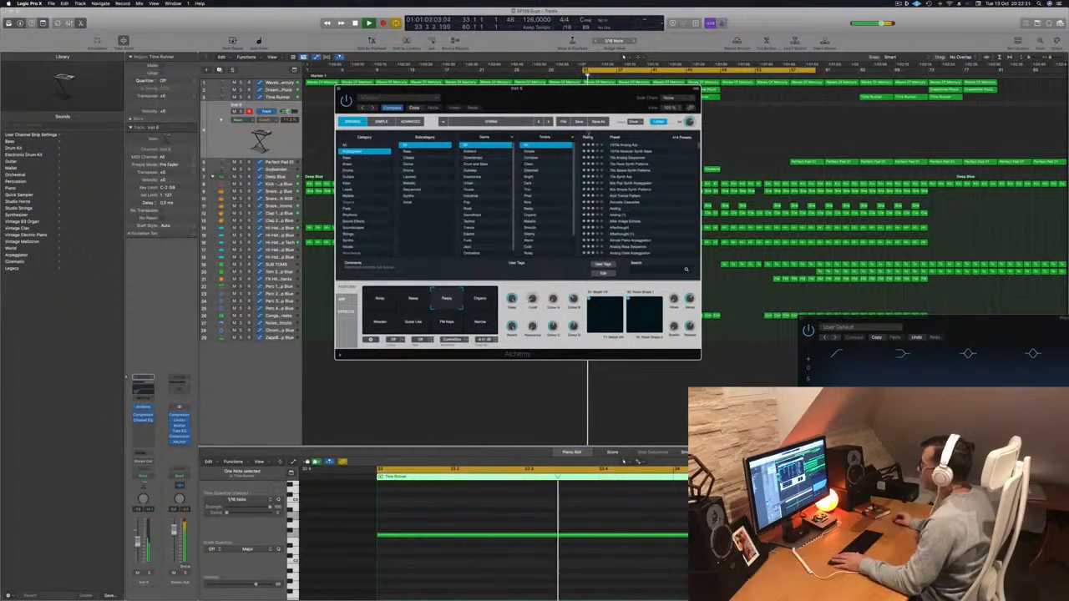
drag(595, 101, 707, 128)
click(527, 331)
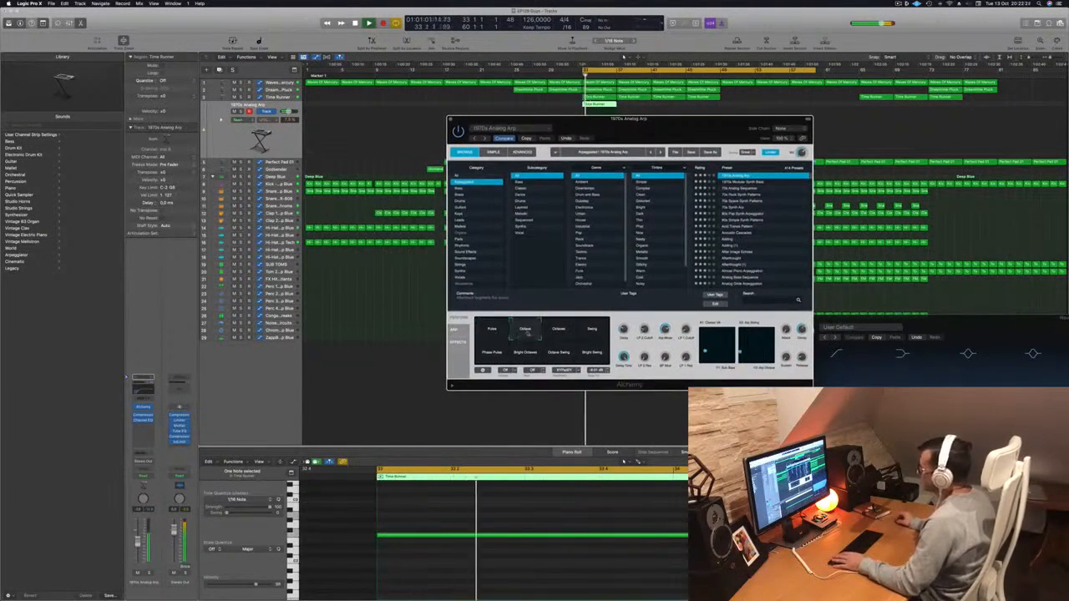
click(566, 332)
click(597, 334)
click(502, 357)
click(586, 359)
click(744, 181)
drag(682, 133, 633, 190)
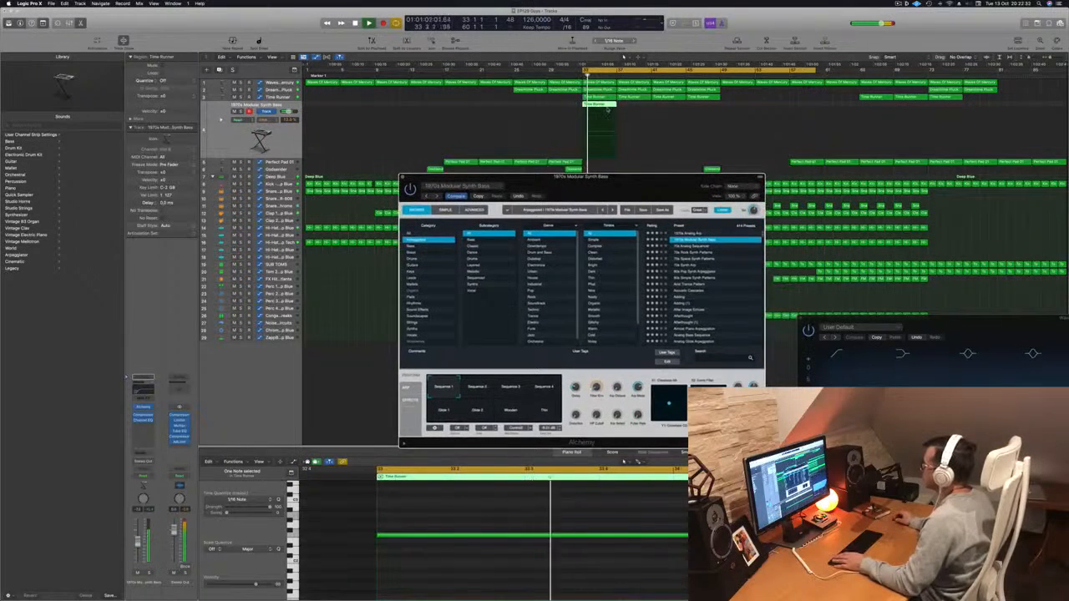
Step: Copy the duplicated track's region along bars 33 to 48 and end the cycle at bar 49
drag(601, 109, 673, 110)
key(Return)
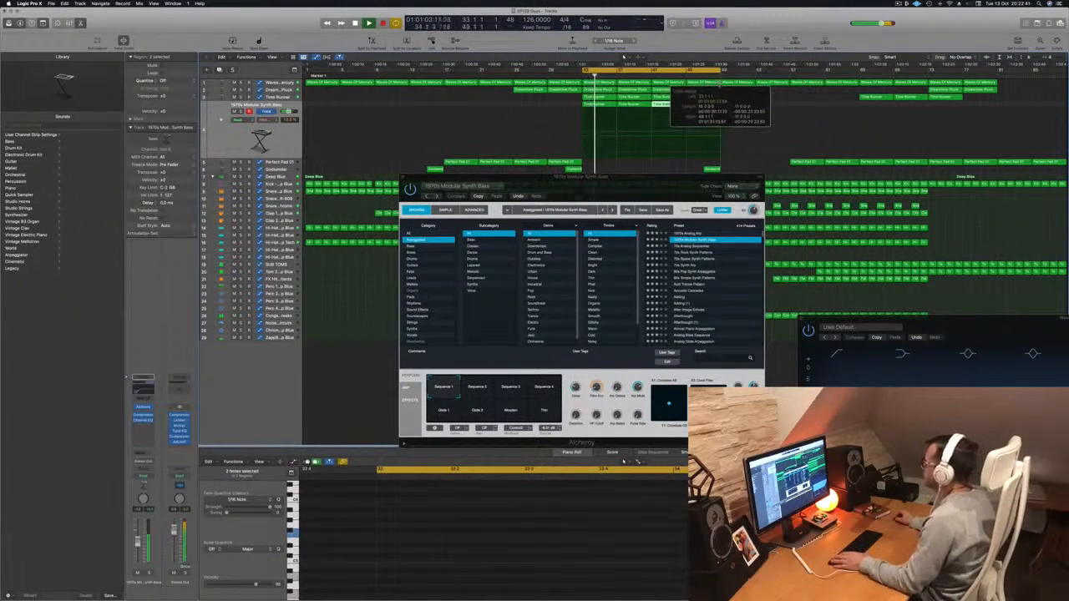
drag(601, 177, 531, 118)
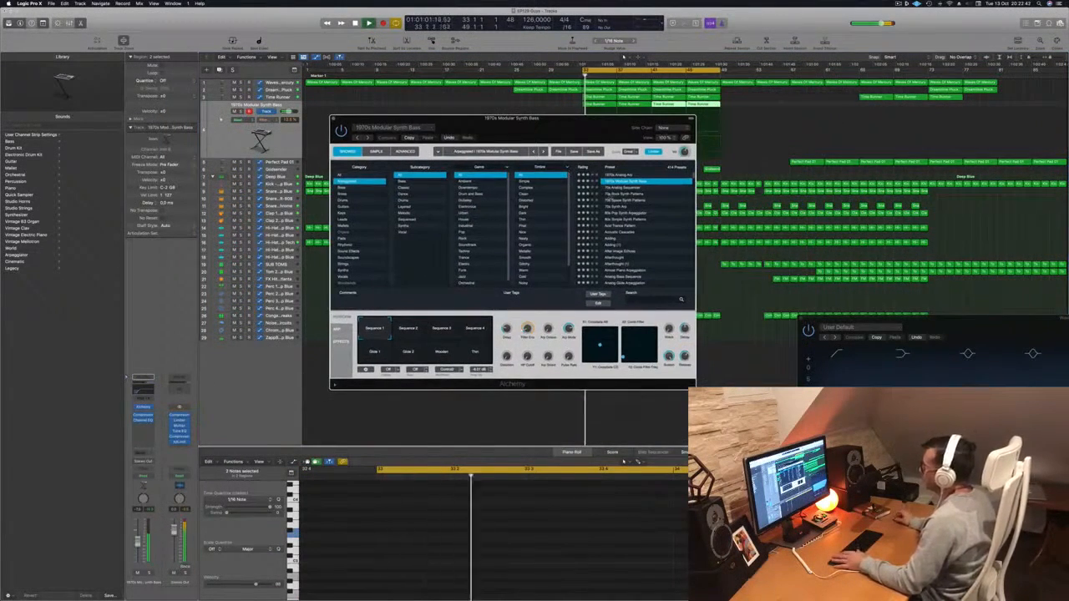
Step: Audition the arpeggiated Alchemy presets one by one from 70s Analog Sequencer to 80s Pop Synth Arpeggiator
click(625, 187)
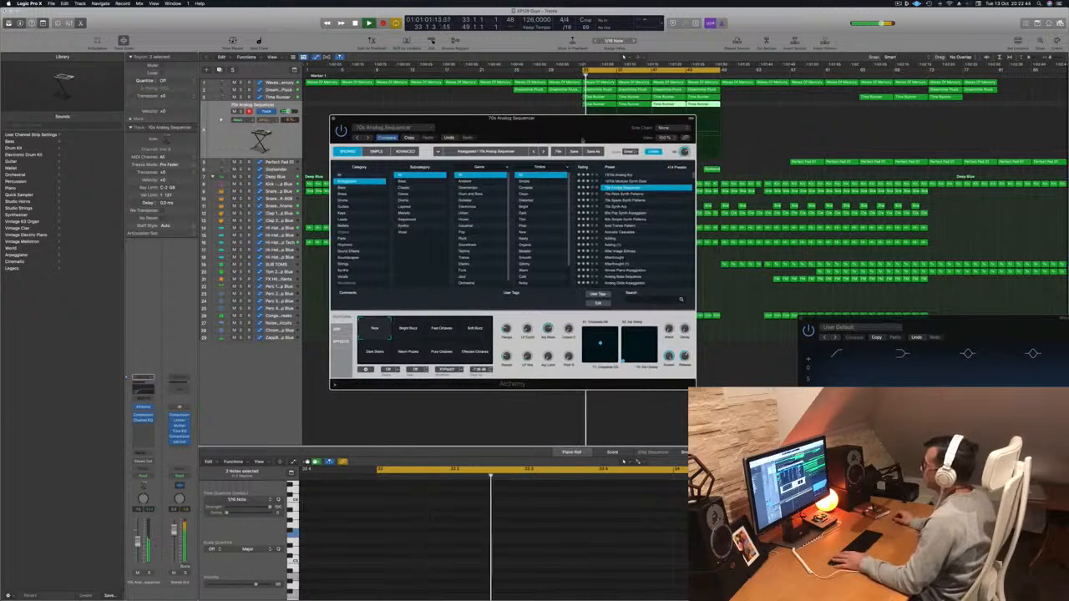
drag(601, 118, 684, 162)
click(700, 237)
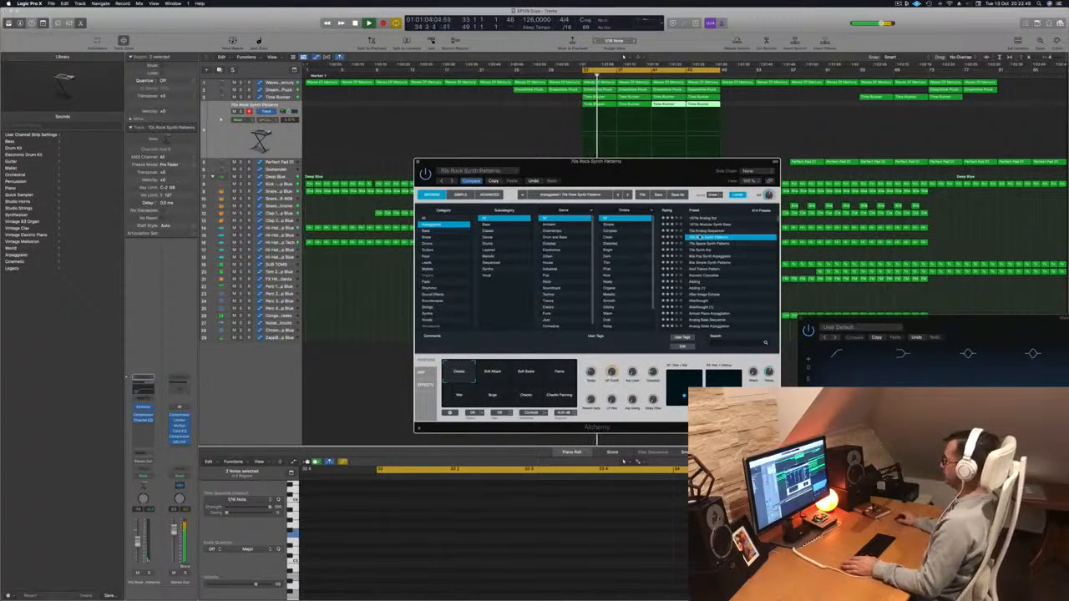
click(703, 243)
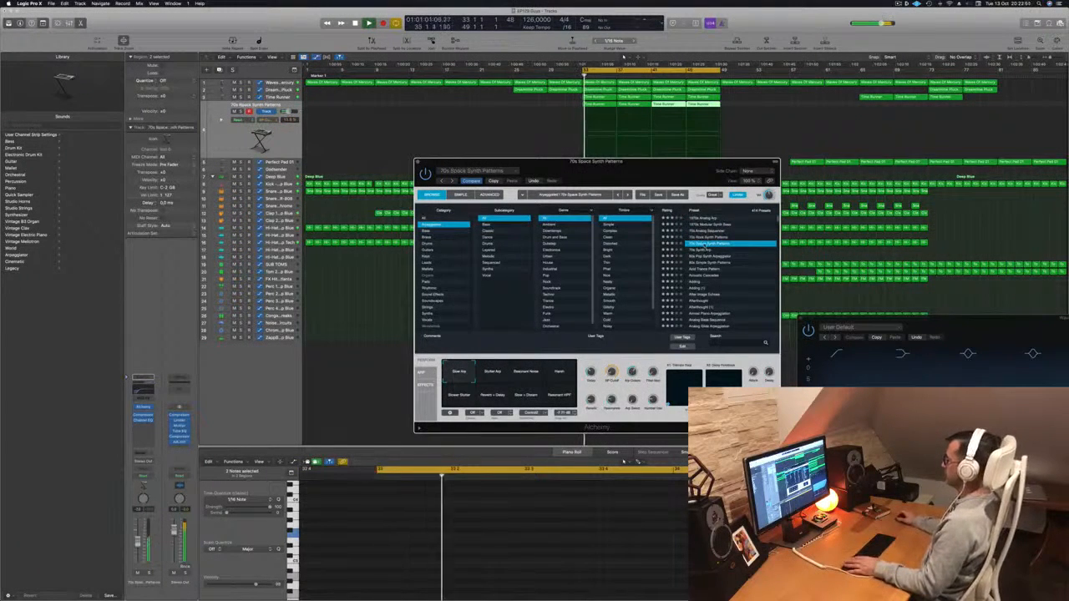
click(708, 250)
click(709, 256)
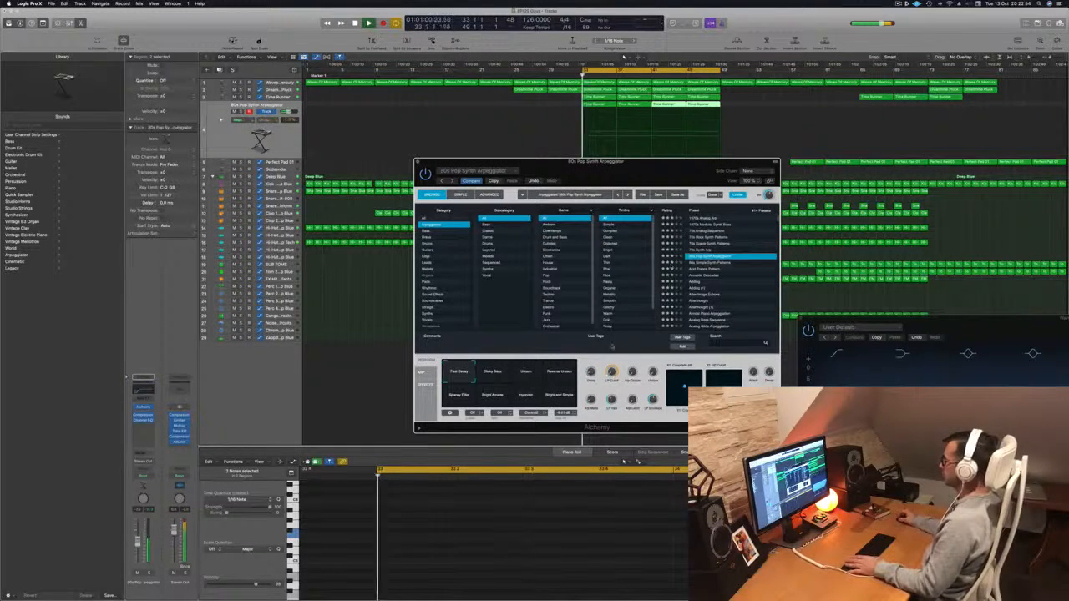
Step: Compare the 80s Pop Synth Arpeggiator variations, including Unison, Reverse Unison, Bright and Simple, and Clinky Bass
click(493, 374)
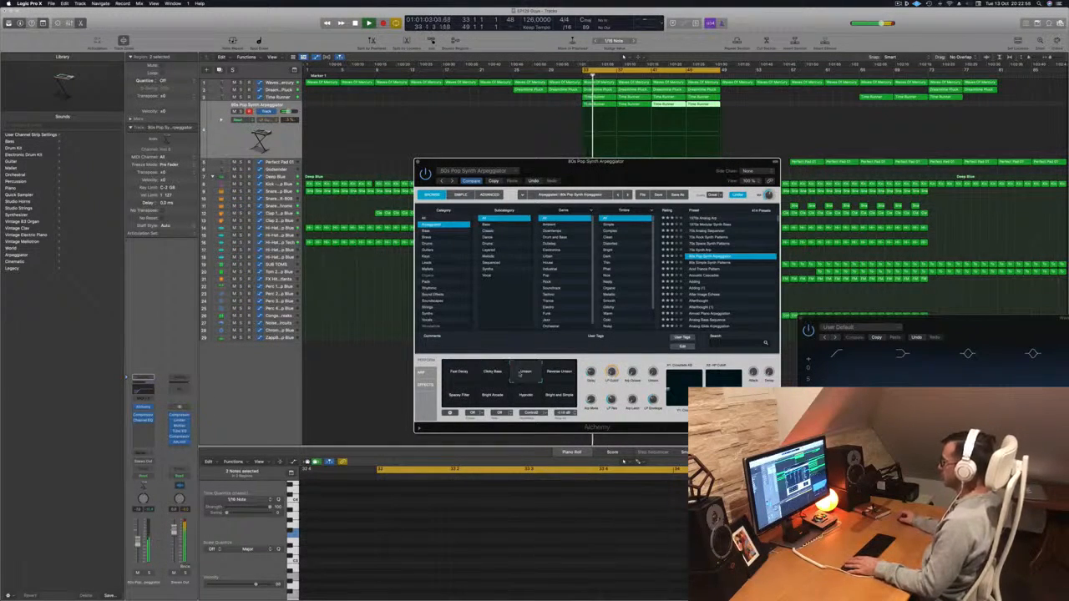
click(552, 376)
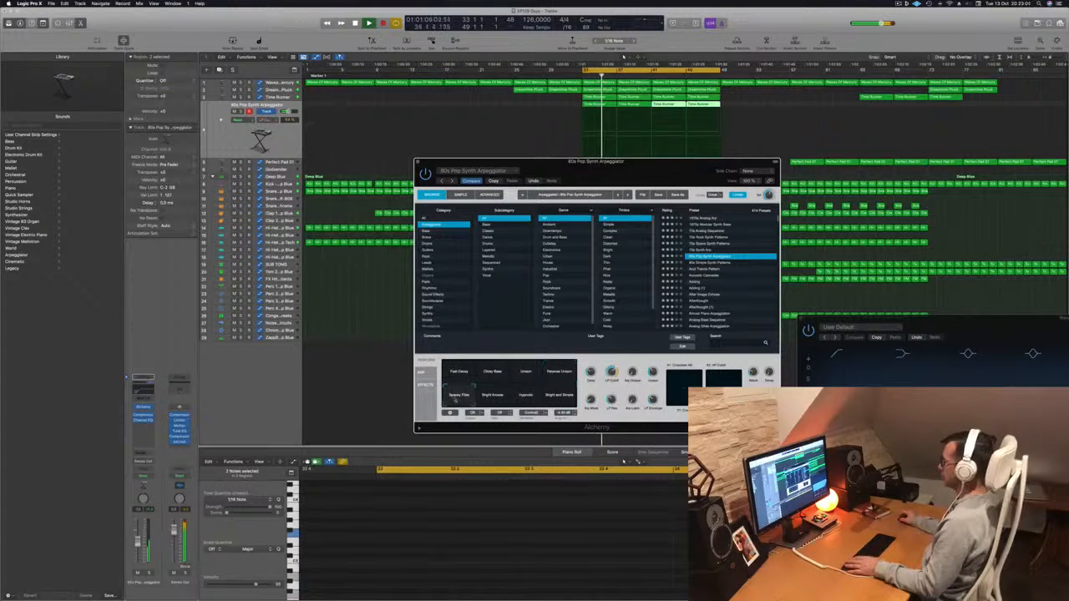
click(561, 396)
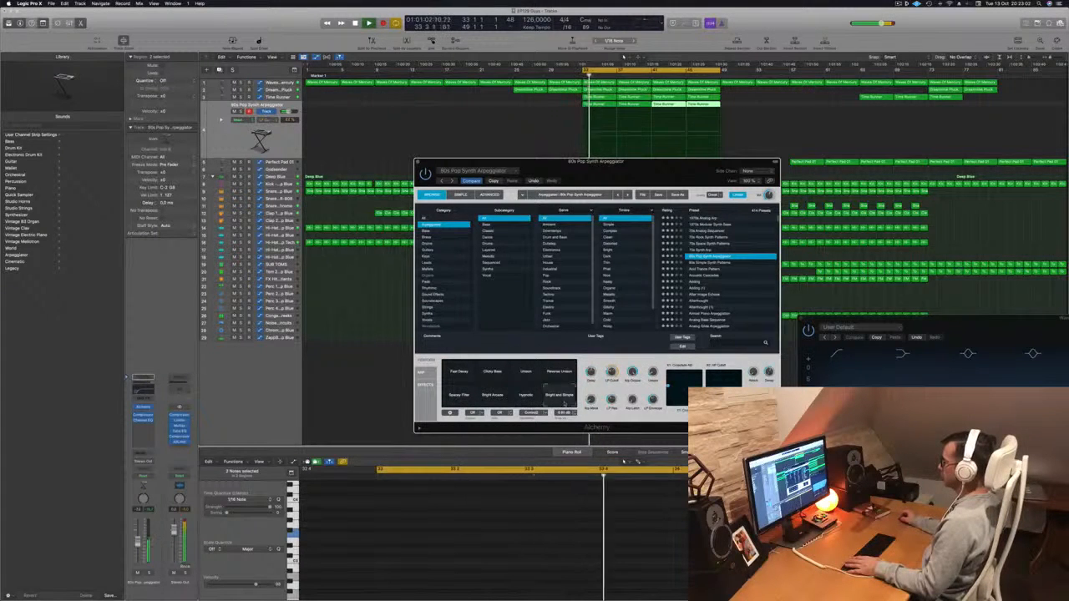
click(495, 373)
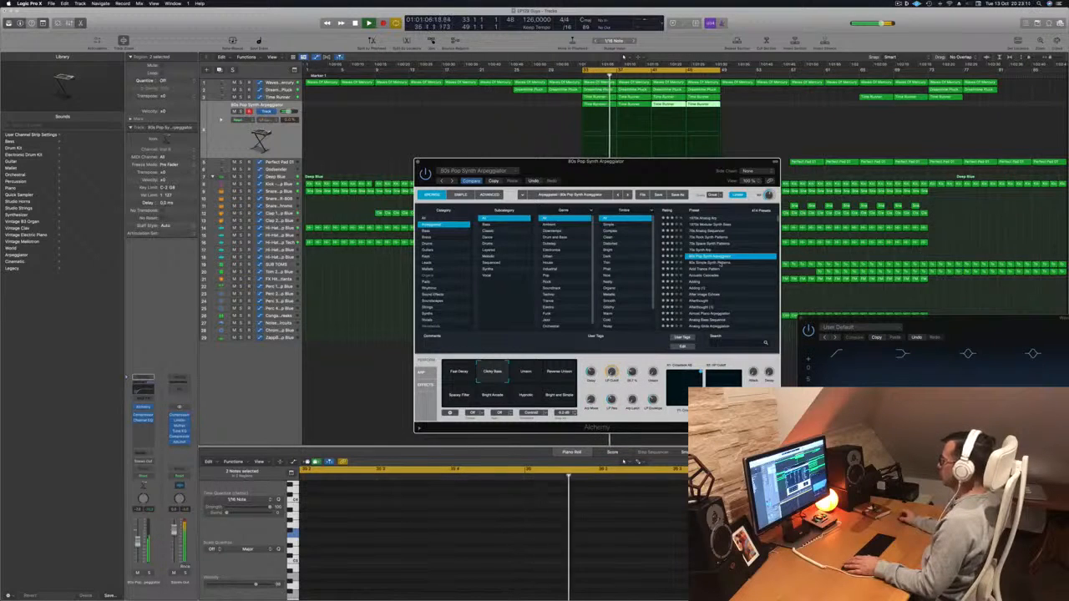
Step: Audition the 80s Simple Synth Patterns, Acid Trance Pattern, Acoustic Cascades, Adding and Afterthought presets in turn
click(716, 263)
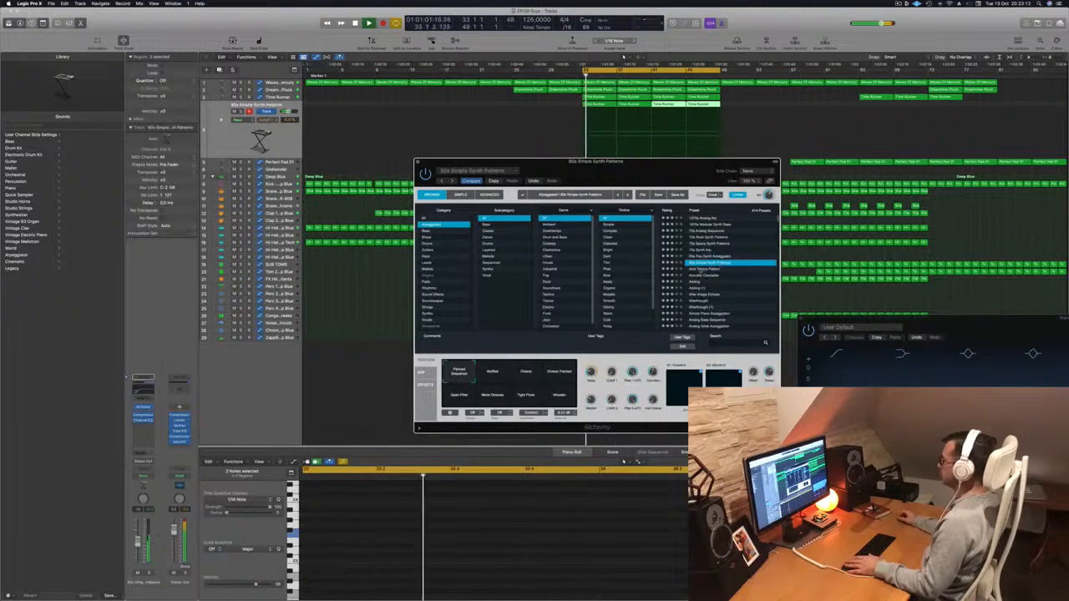
click(704, 269)
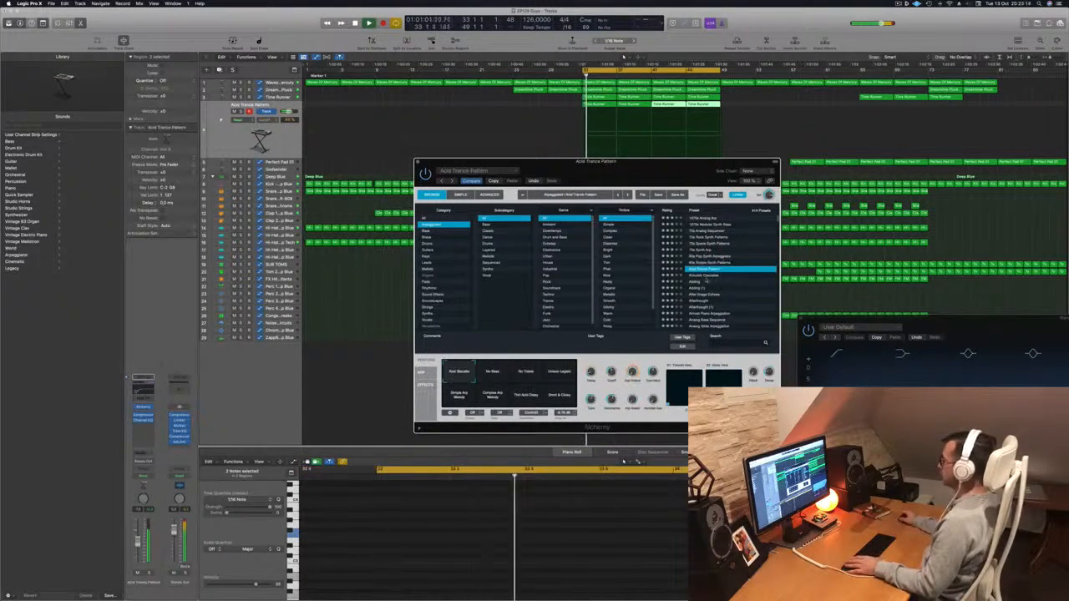
click(706, 275)
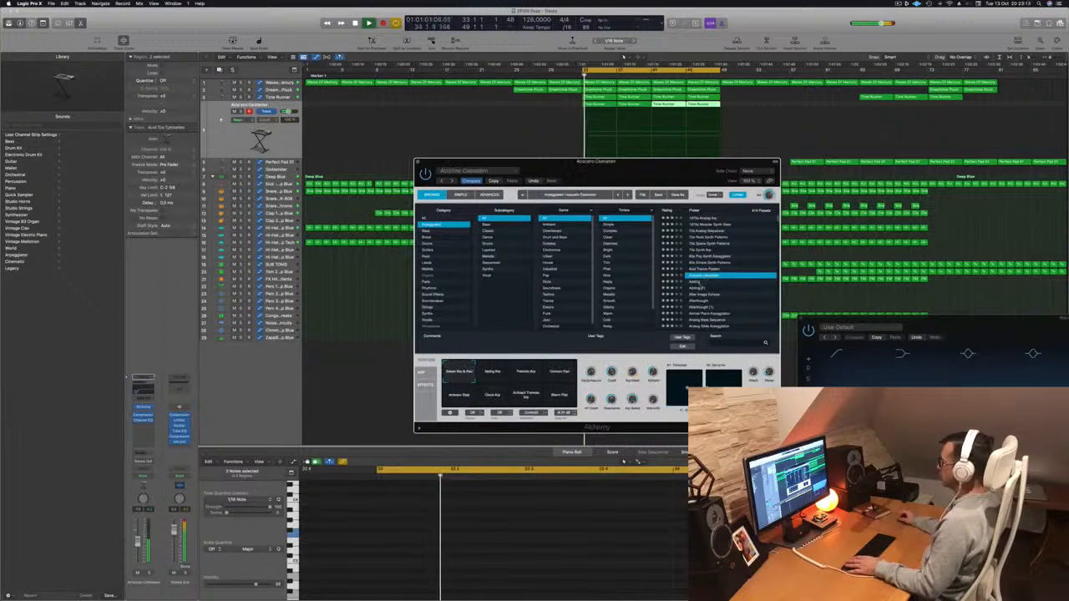
click(706, 281)
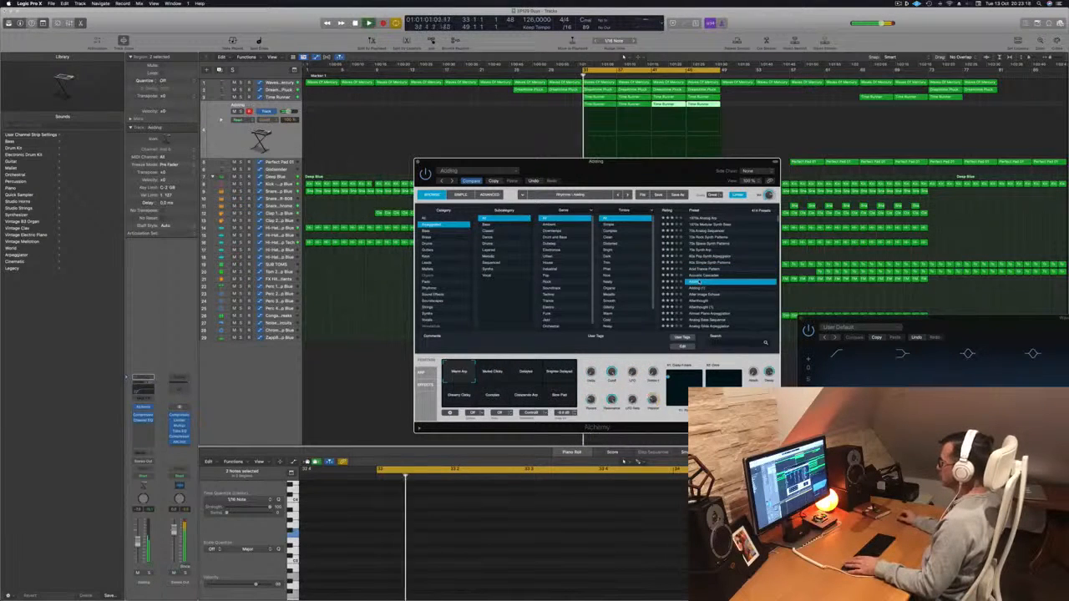
scroll(707, 282, down, 2)
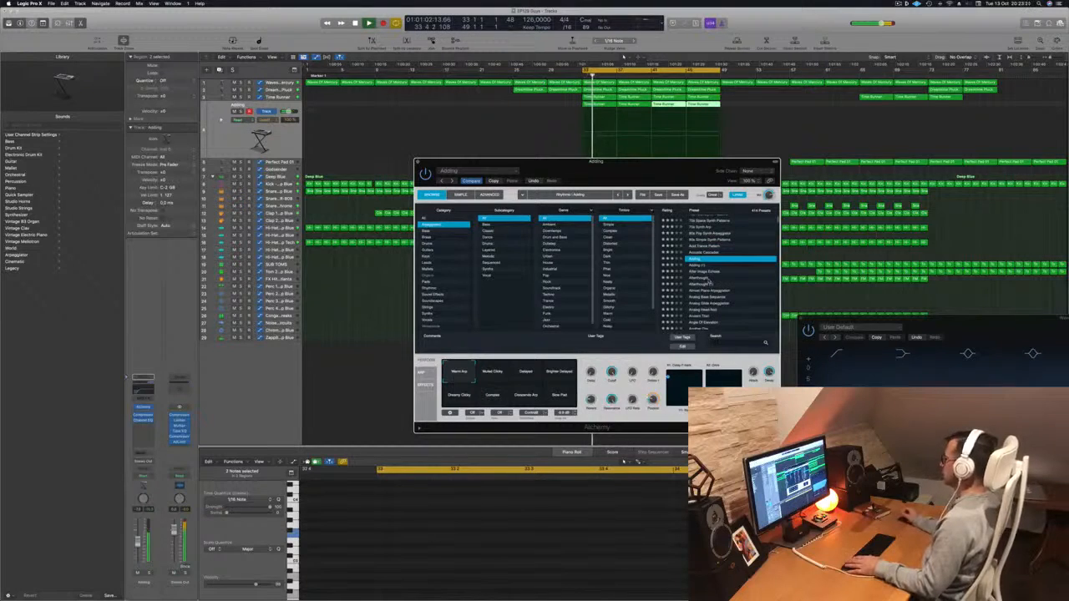
click(708, 278)
scroll(737, 277, down, 2)
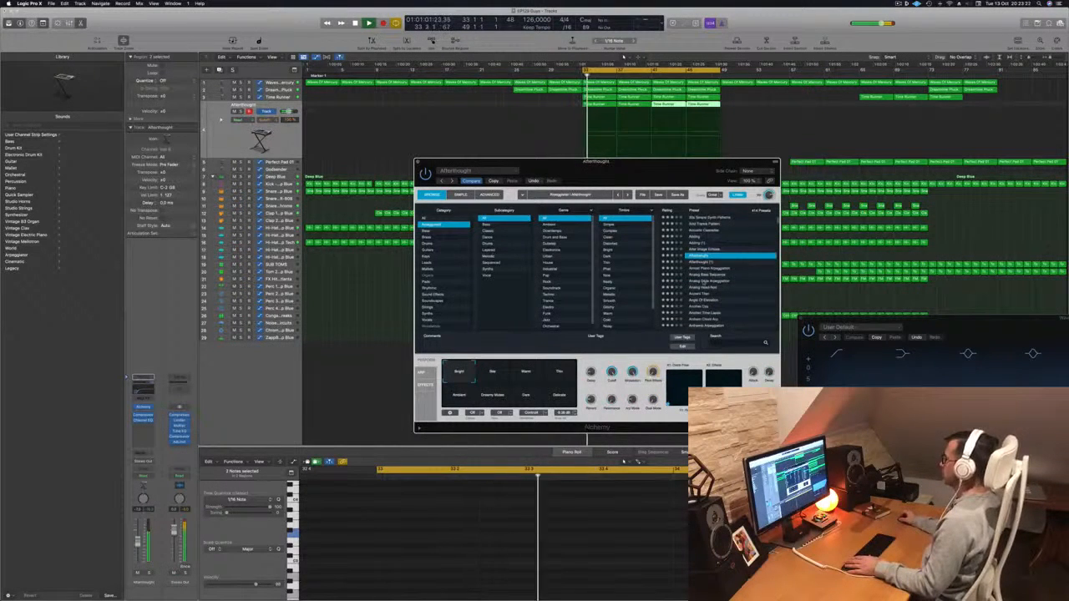
Step: Load the Analog Glide Arpeggiation preset, compare its performance variations and choose Low Dirty Glide
click(710, 281)
scroll(718, 279, down, 3)
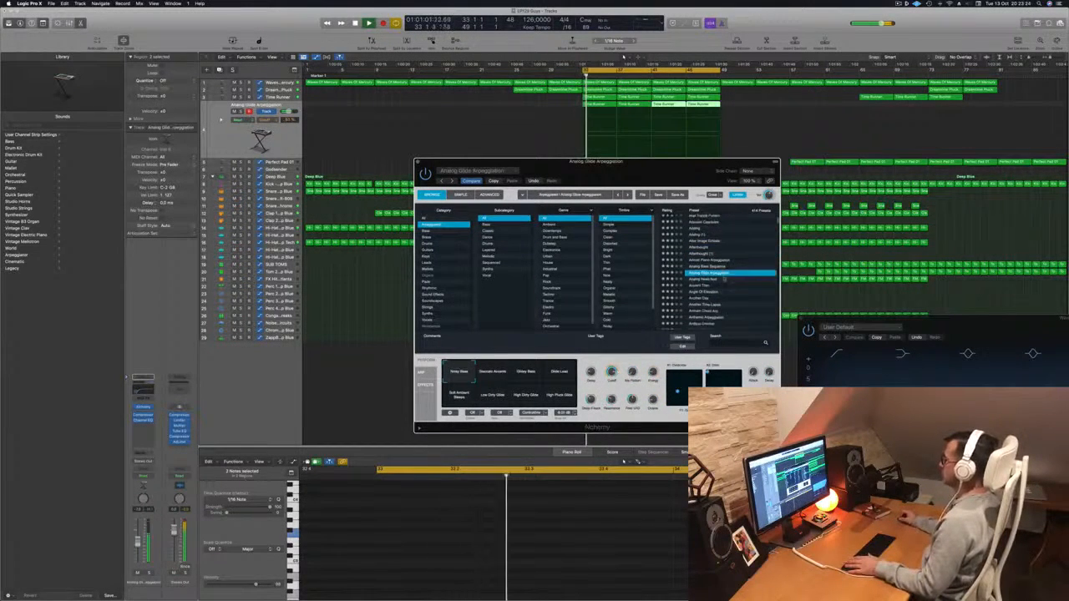
click(496, 372)
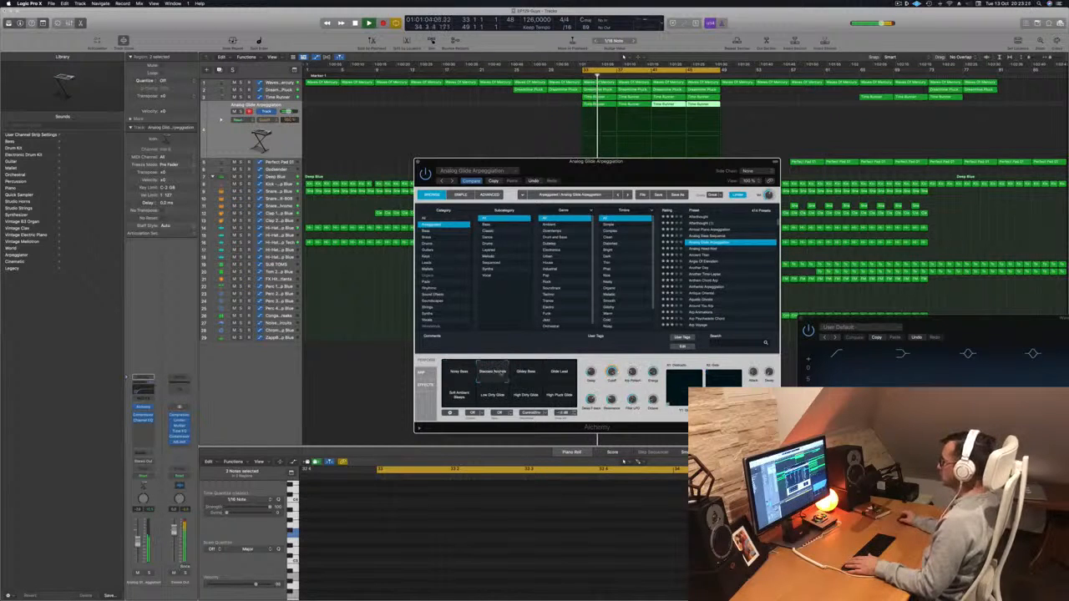
click(527, 375)
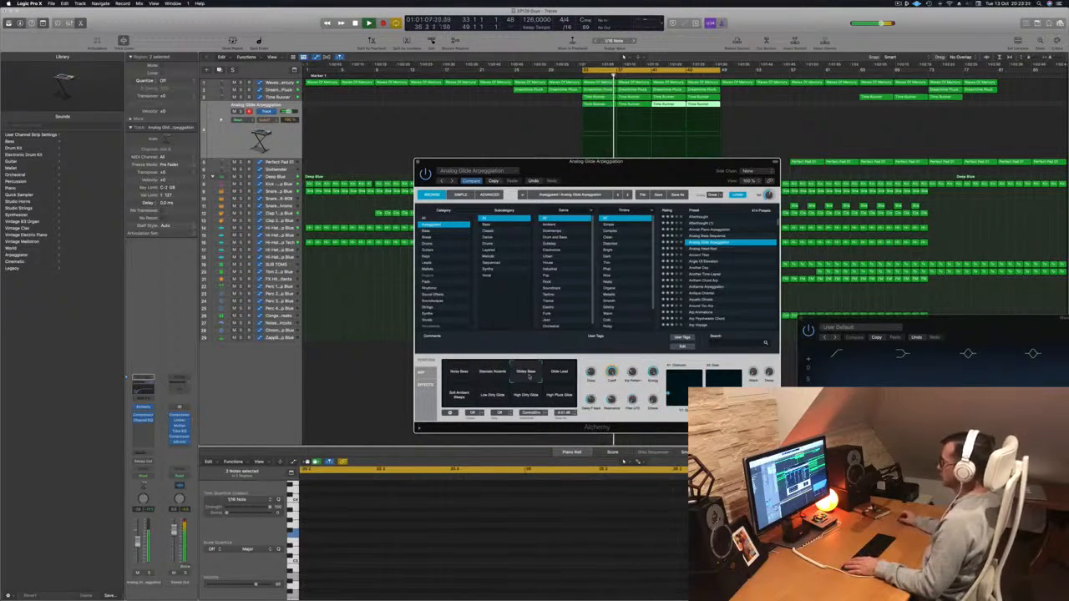
click(556, 375)
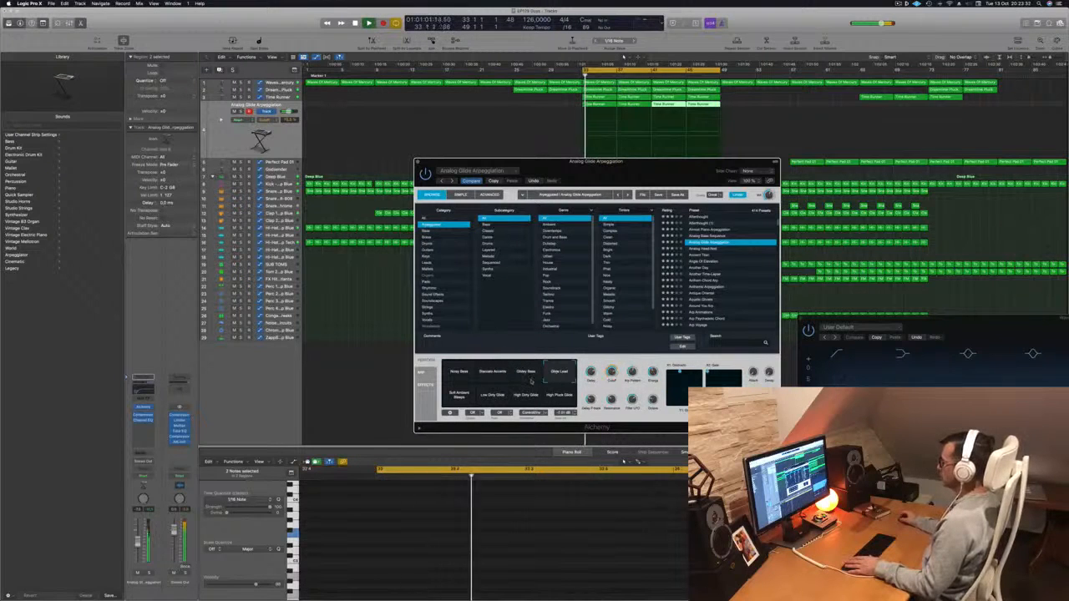
click(457, 395)
click(493, 396)
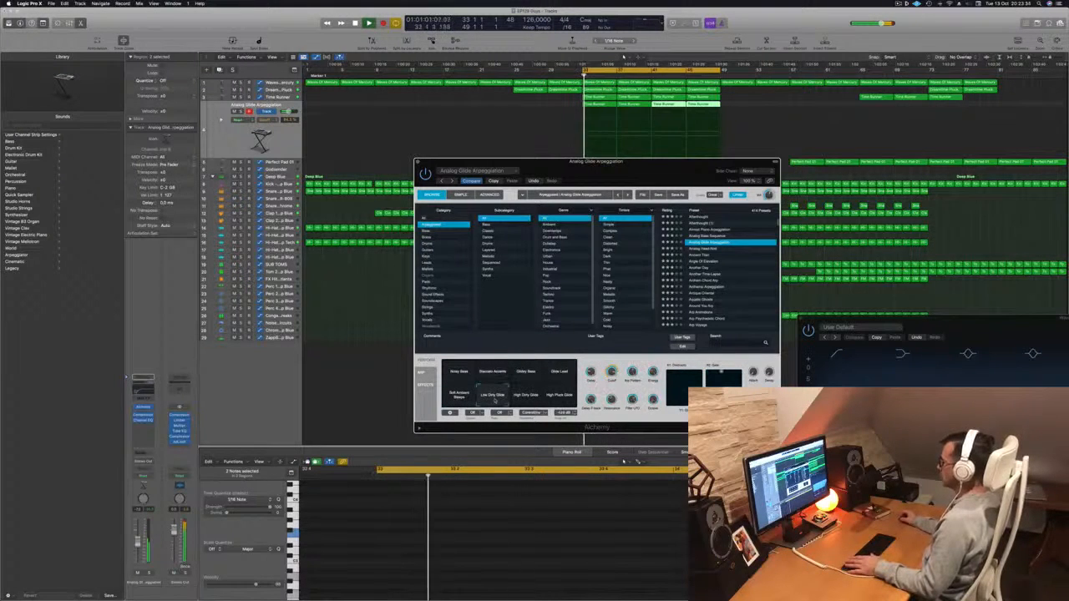
click(526, 395)
click(562, 399)
click(489, 399)
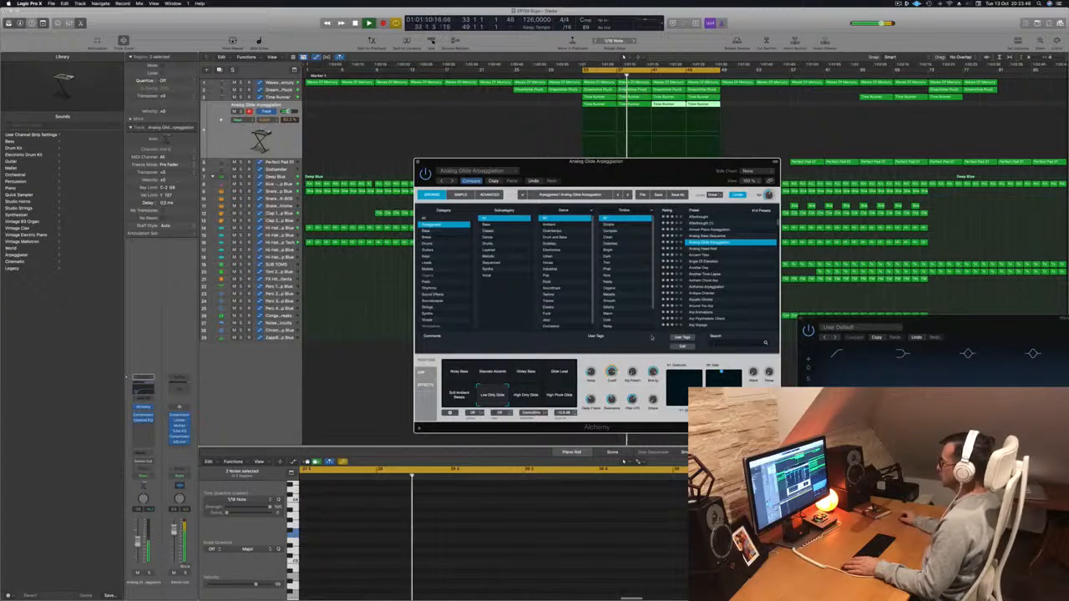
Step: Reopen Alchemy on the Analog Glide Arpeggiation track, adjust its Cutoff and briefly solo the track to check the sound
drag(640, 159, 716, 149)
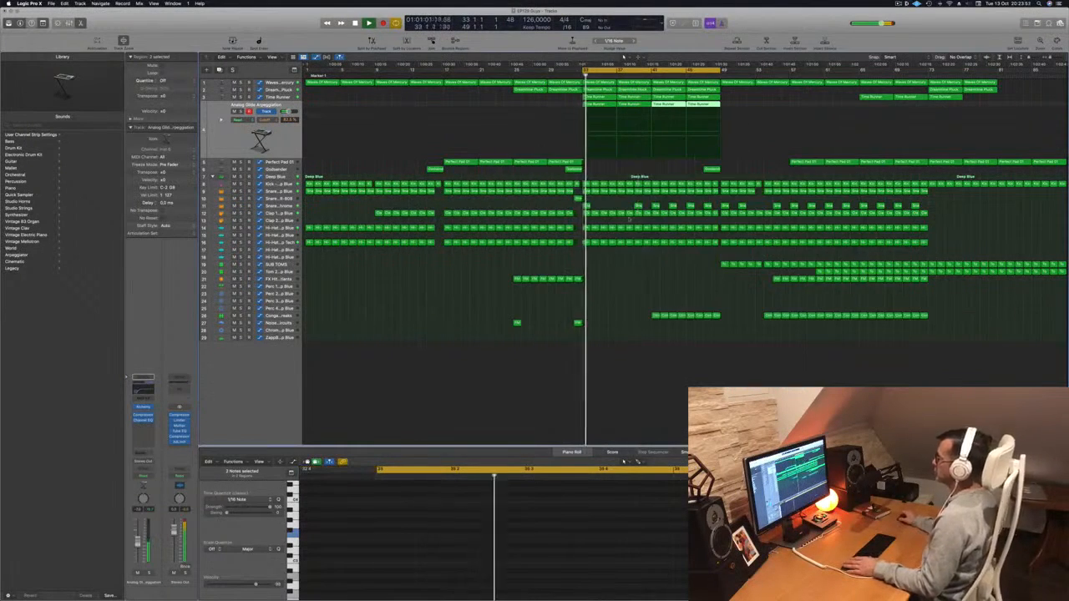
click(429, 351)
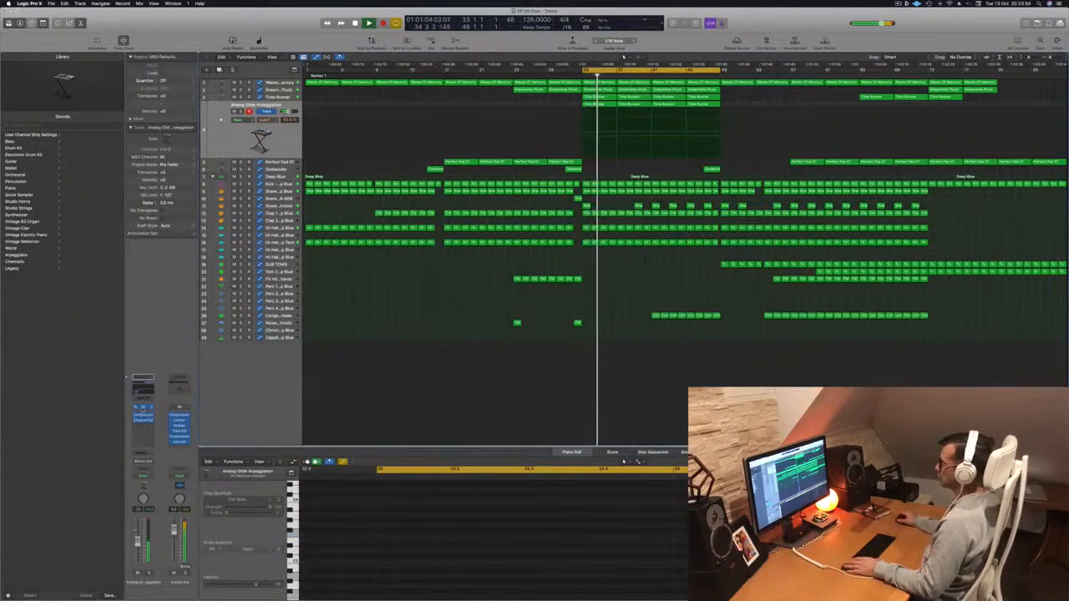
click(142, 409)
key(space)
key(space)
drag(689, 162, 645, 139)
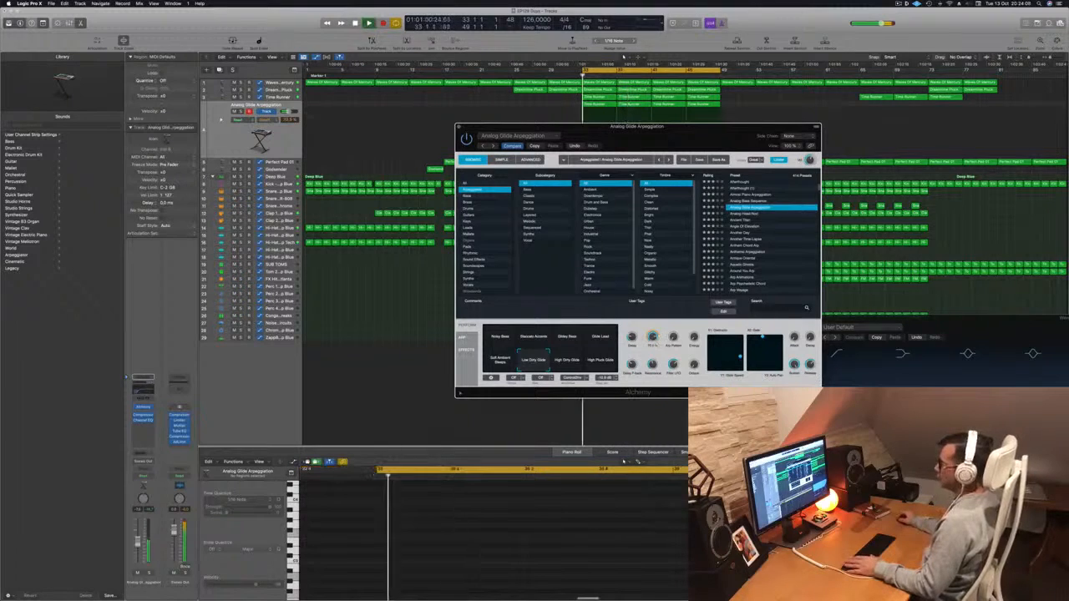
click(148, 573)
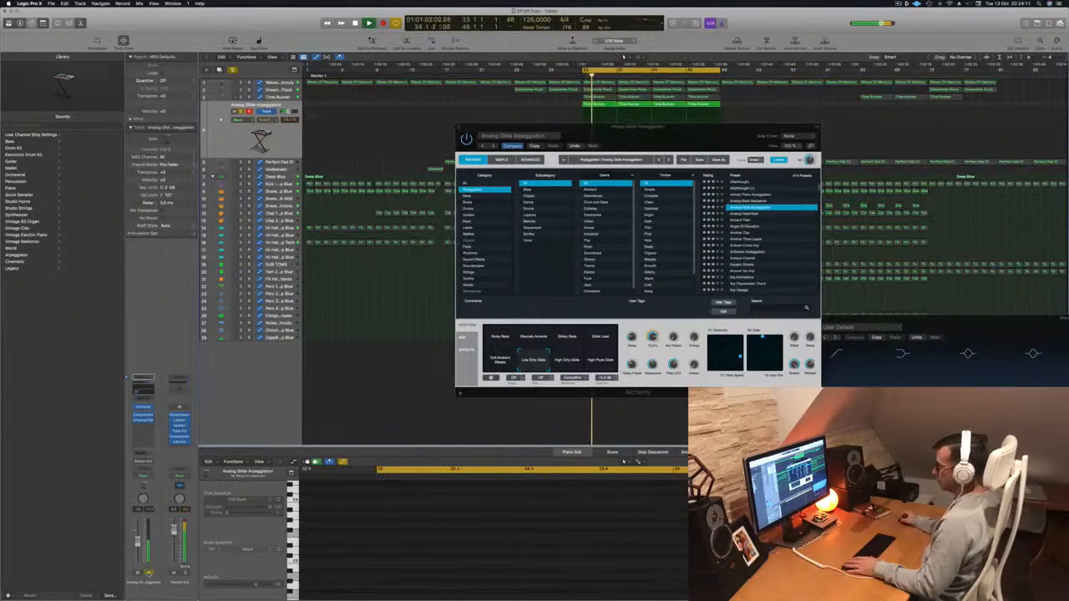
click(148, 574)
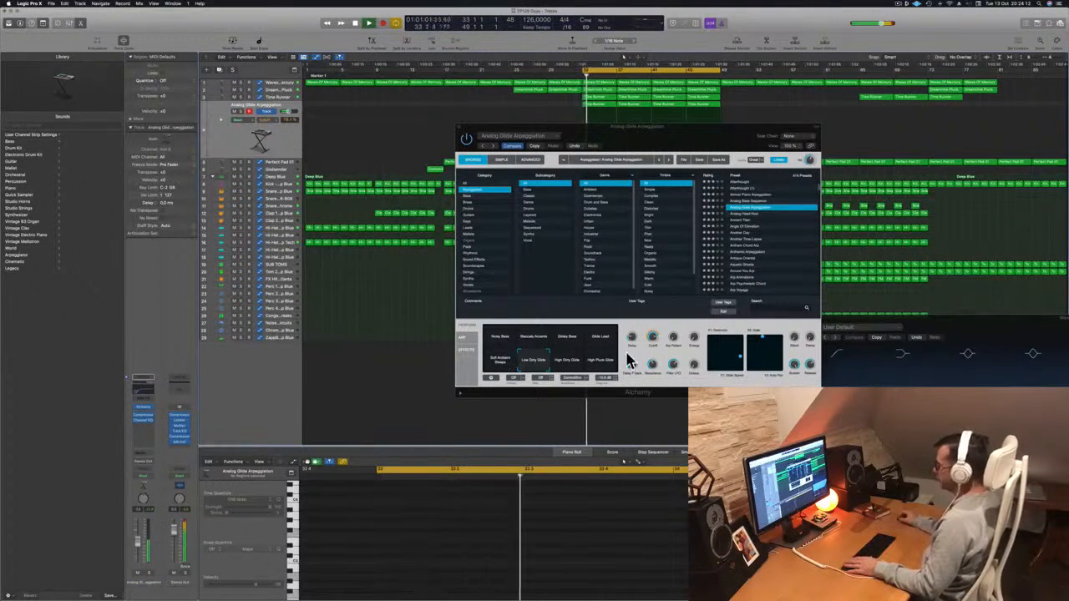
Step: Fine-tune the Cutoff of the Analog Glide Arpeggiation during playback and close its Alchemy window
drag(653, 336, 652, 341)
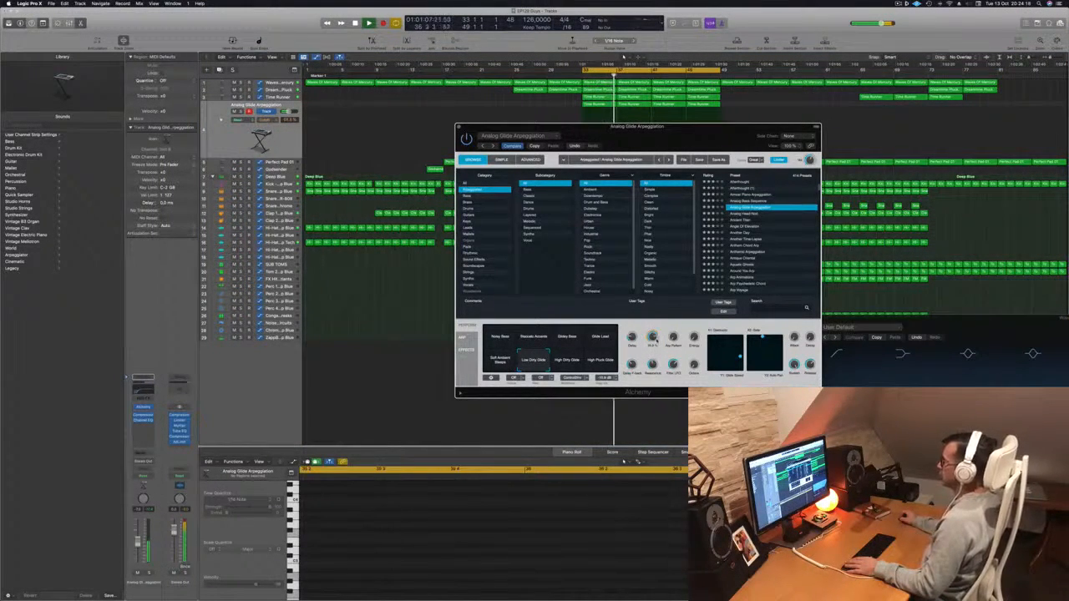
key(space)
key(space)
drag(462, 127, 373, 154)
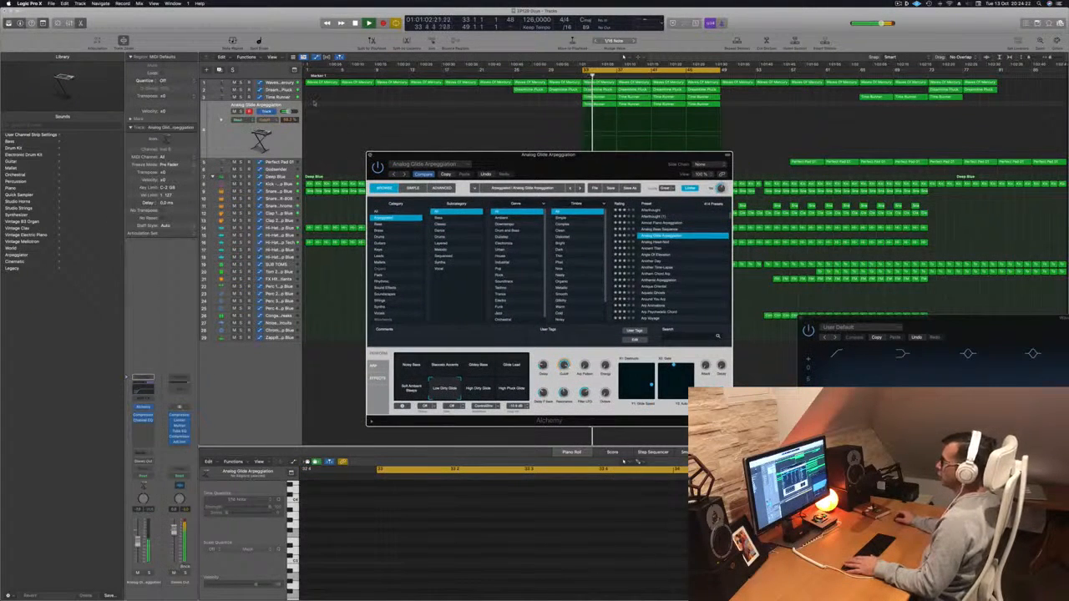
click(372, 155)
key(space)
key(space)
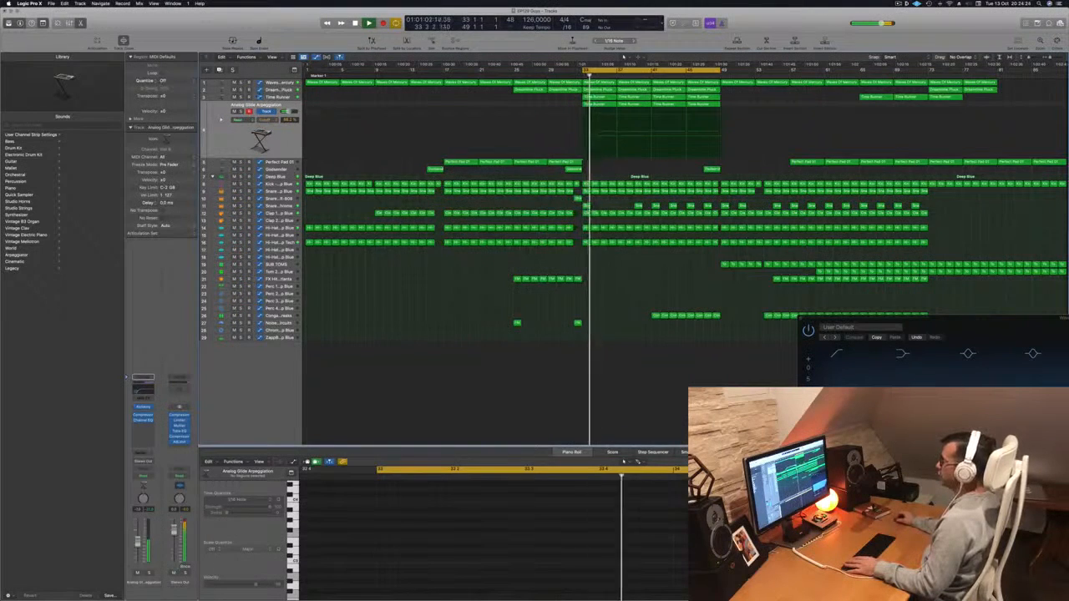
Step: Compare the Time Runner and Analog Glide Arpeggiation tracks while playing the section from bar 33
key(Up)
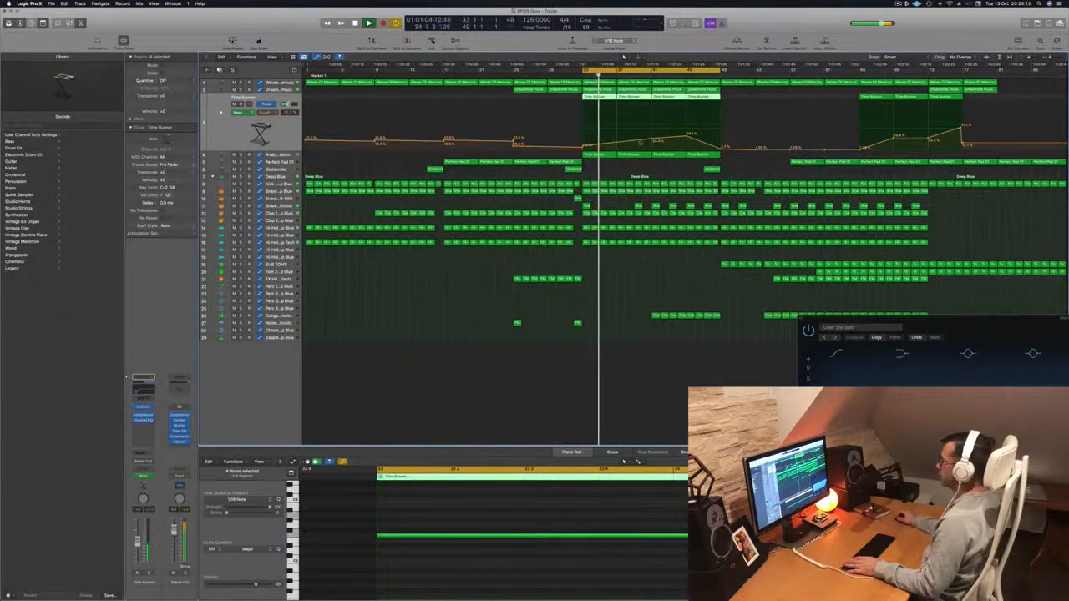
key(a)
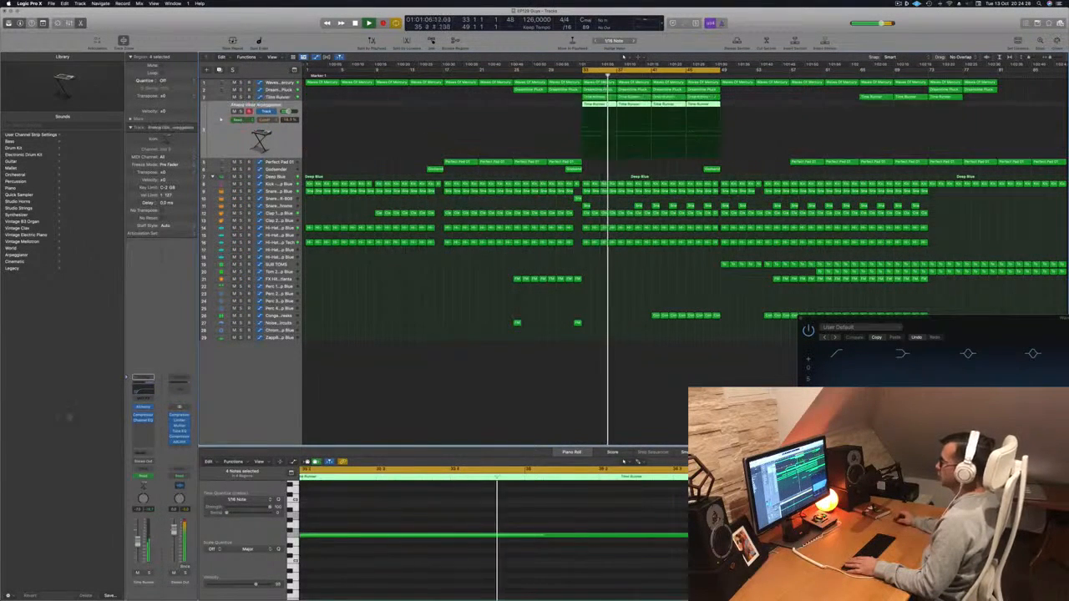
key(space)
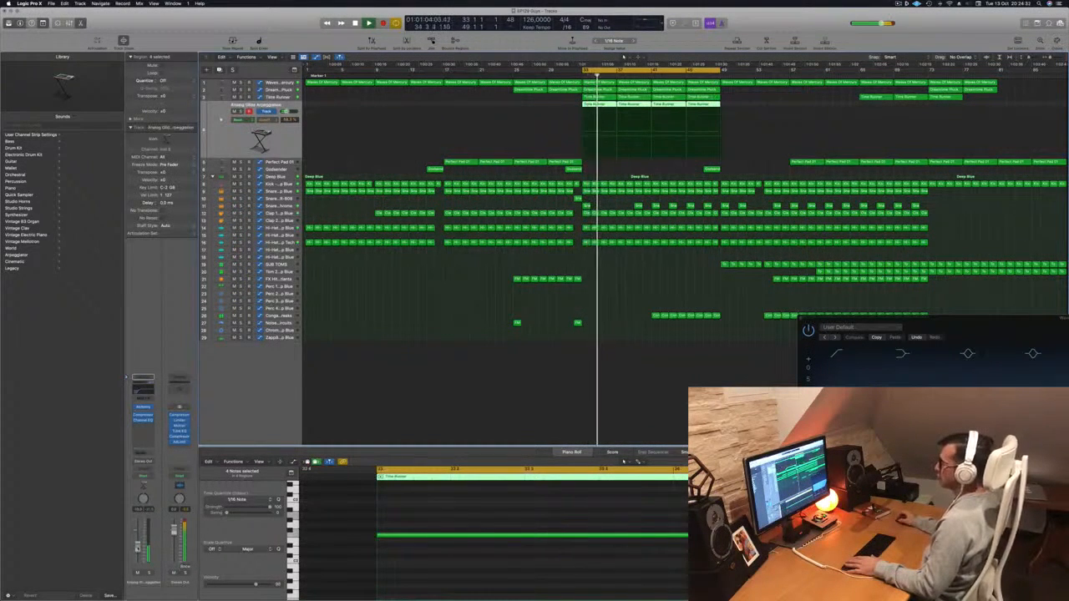
key(shift+Return)
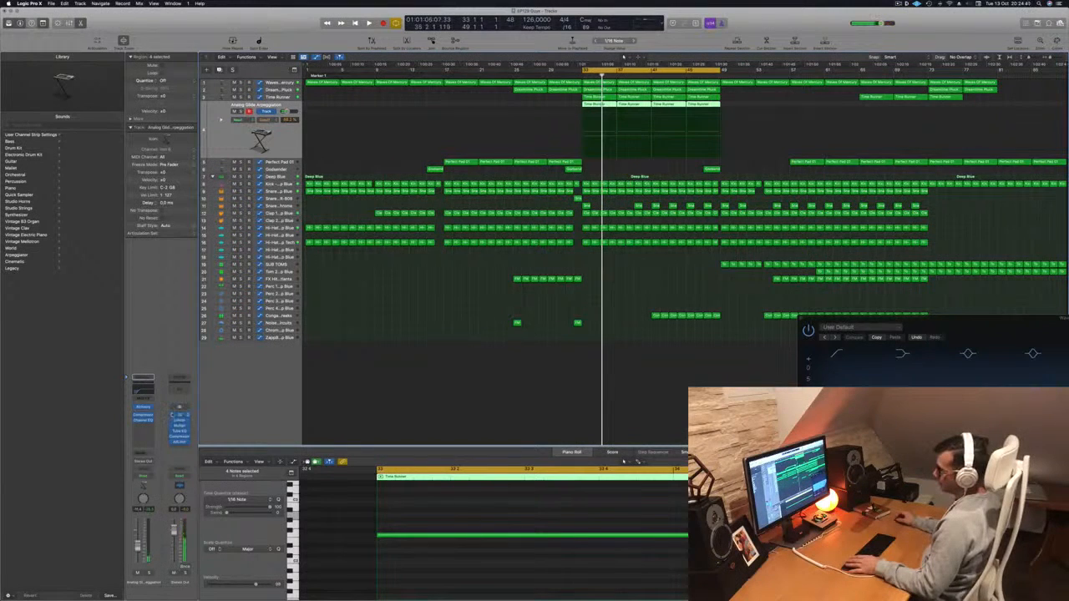
key(shift+Return)
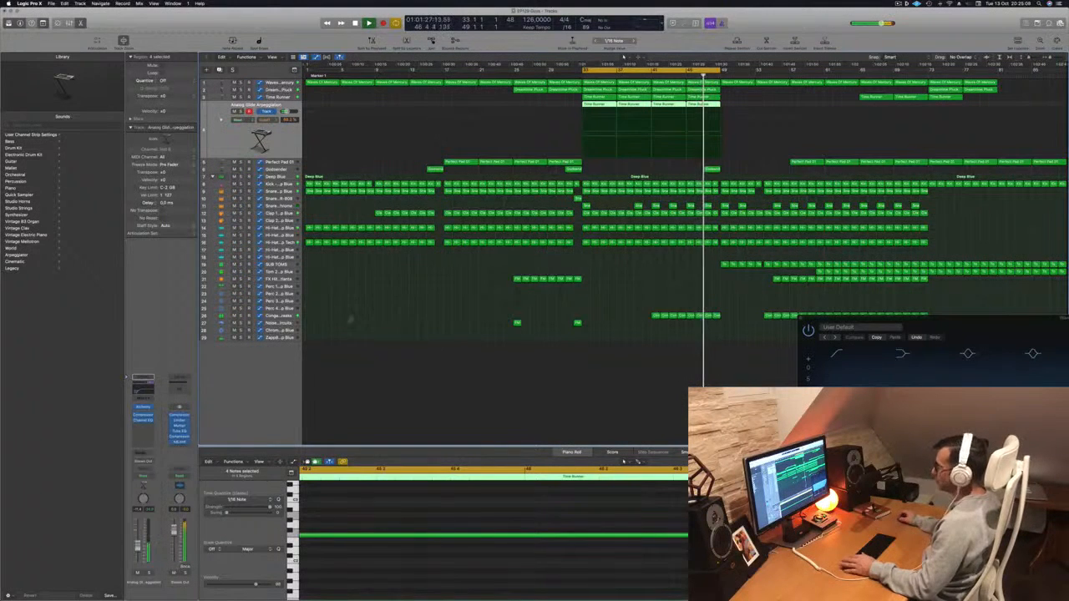
Step: Extend the cycle range from bar 33 to bar 81 and restart playback from its beginning
click(351, 318)
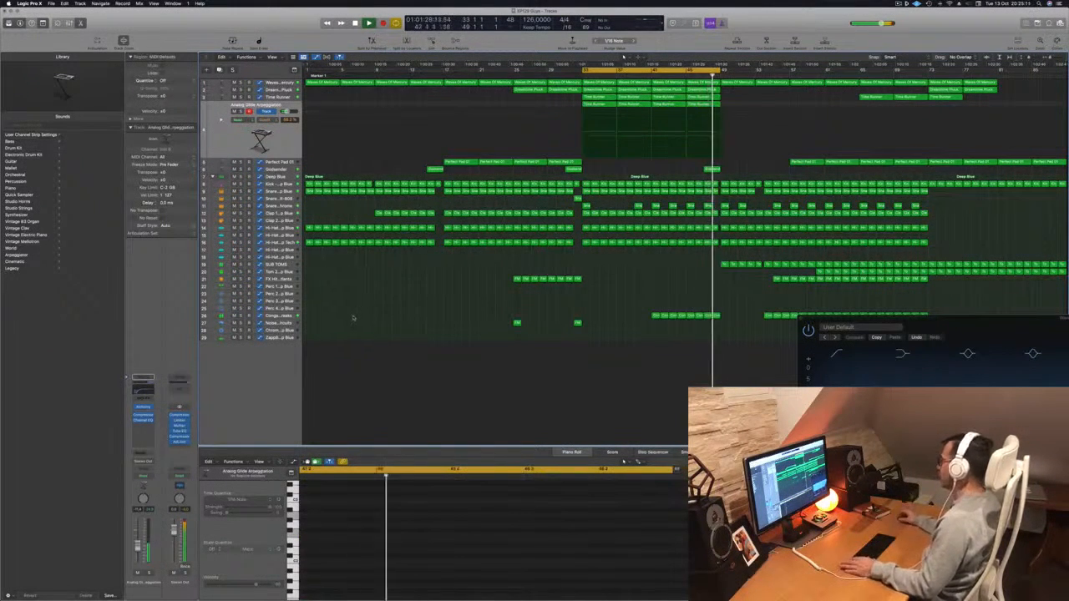
drag(720, 70, 1000, 81)
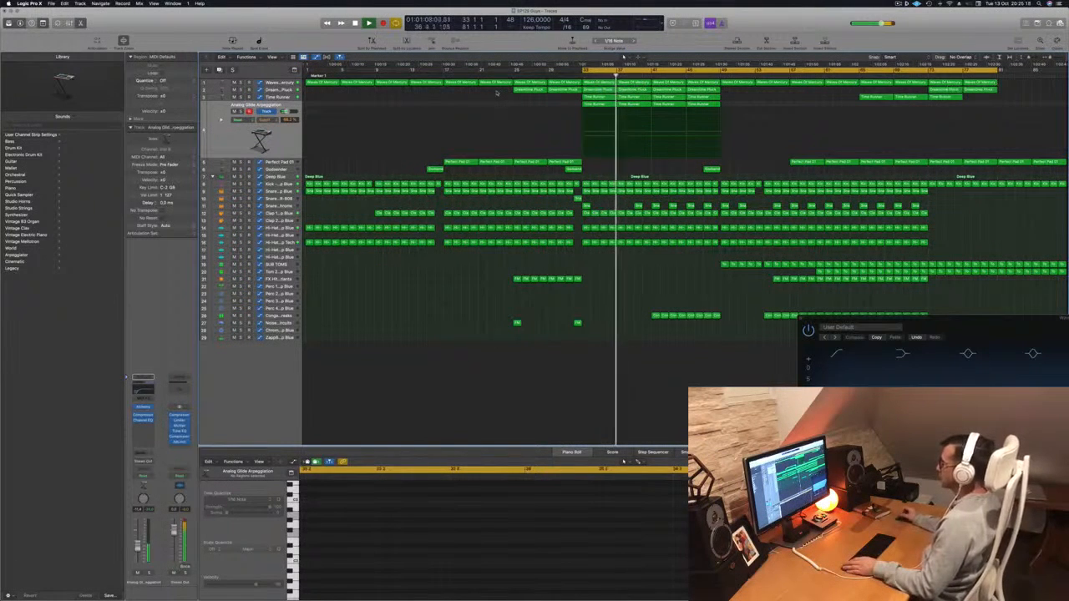
key(space)
key(space)
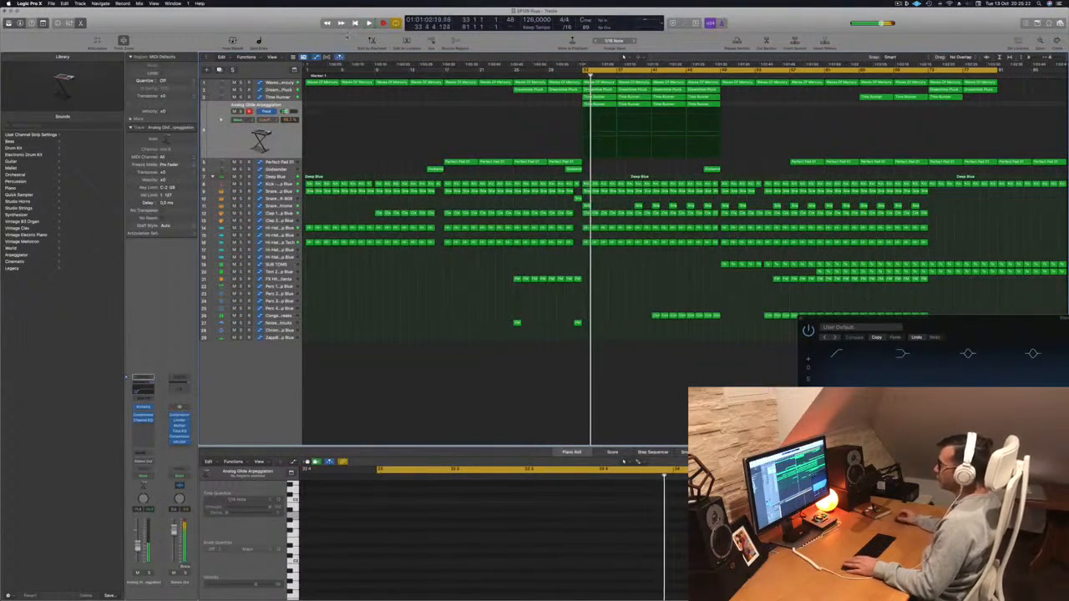
Step: Duplicate the Time Runner track with its settings and copy the bar 33 Time Runner region onto the new track
click(283, 141)
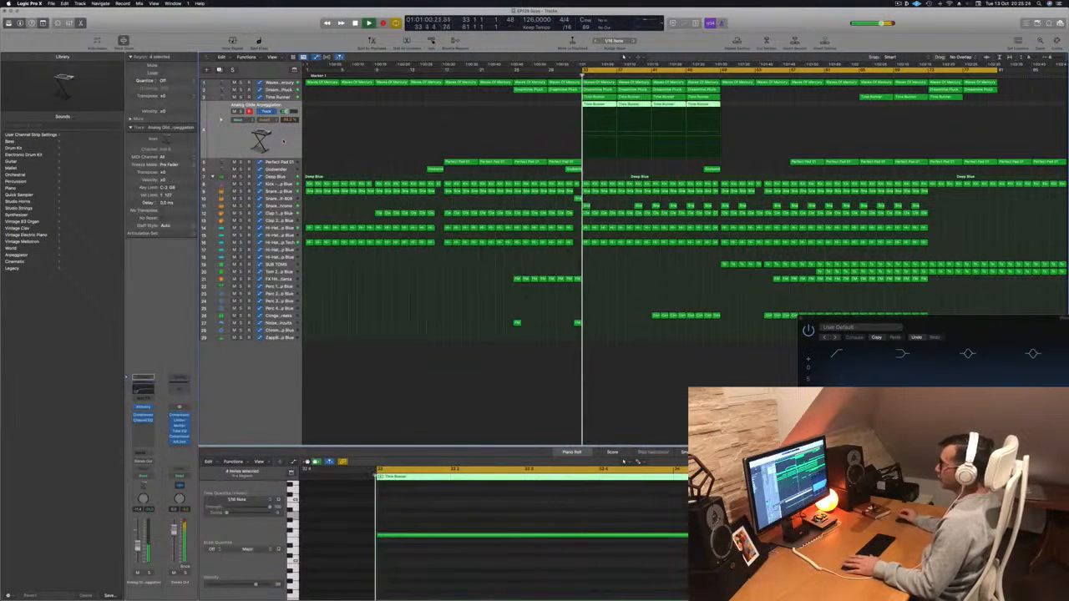
key(a)
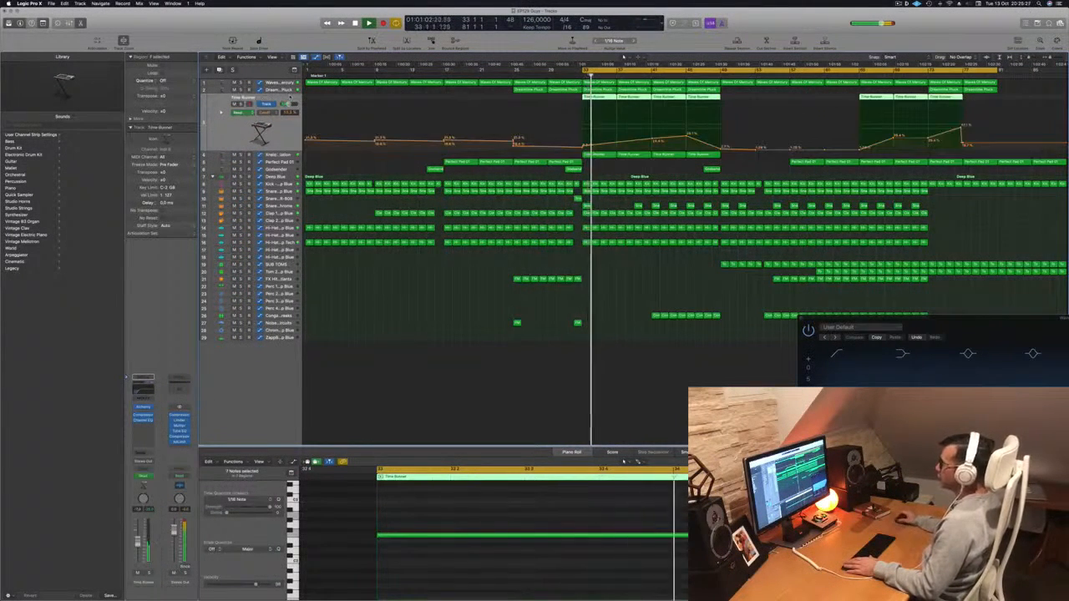
key(super+d)
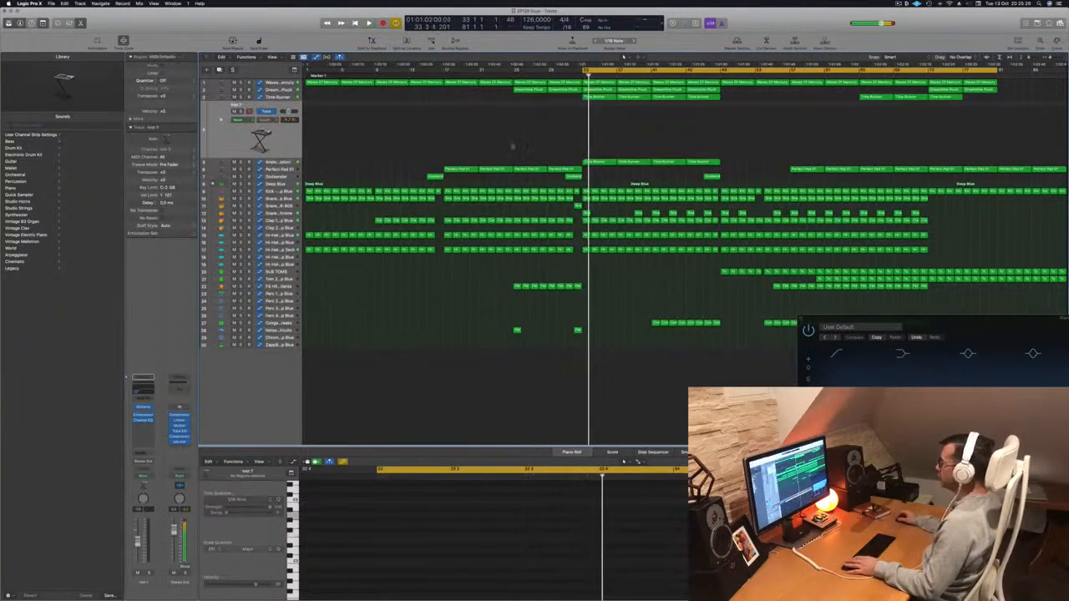
drag(599, 96, 598, 103)
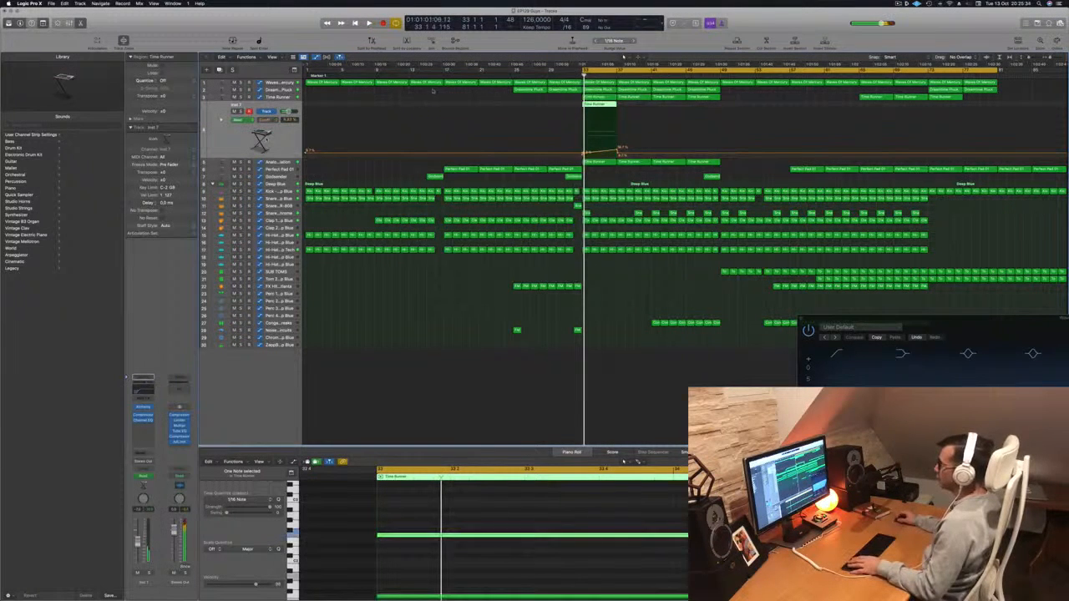
Step: Delete a note from the copied Time Runner region and repeat the region to fill bars 33 to 49
scroll(446, 517, down, 2)
scroll(485, 531, down, 3)
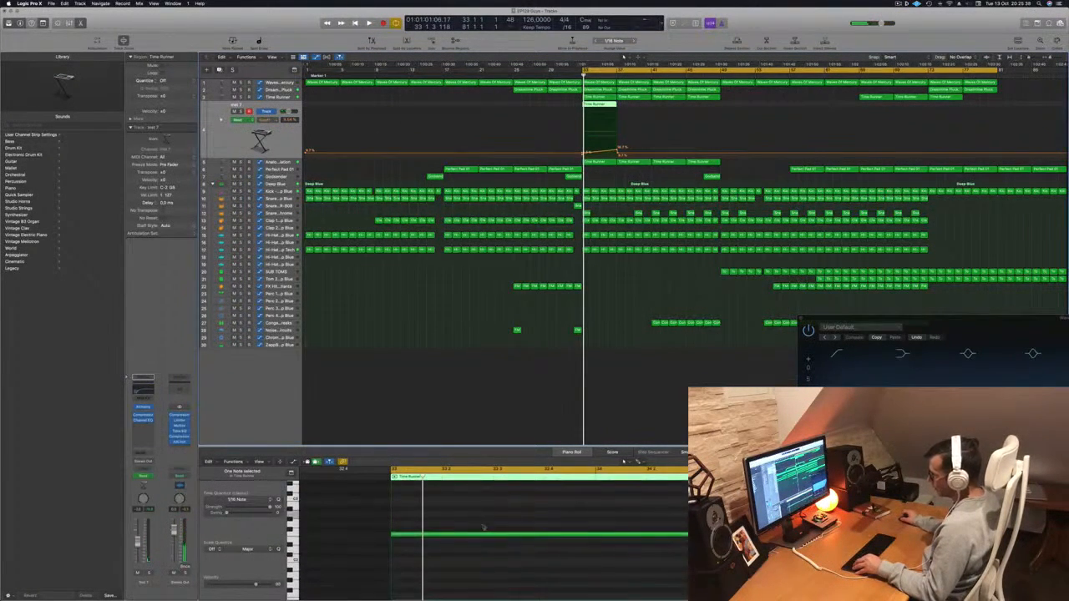
key(BackSpace)
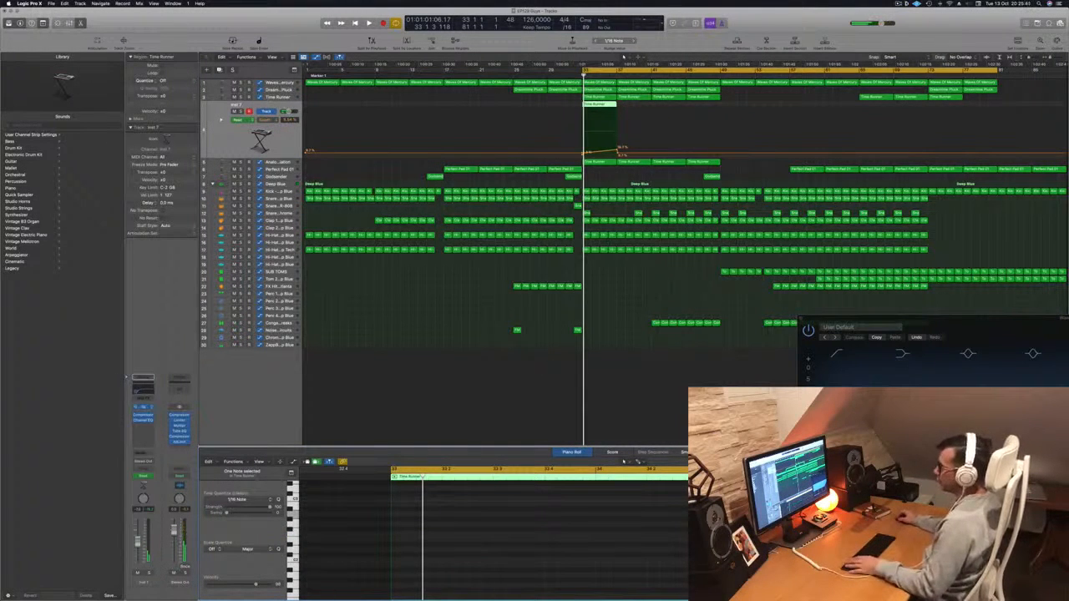
drag(599, 104, 634, 105)
key(a)
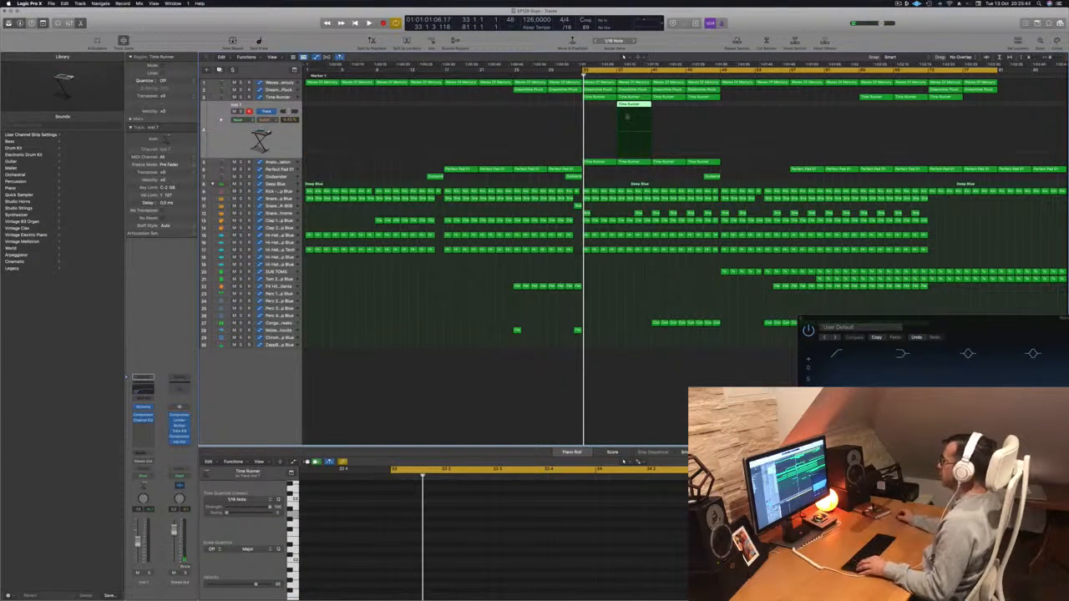
drag(633, 104, 663, 107)
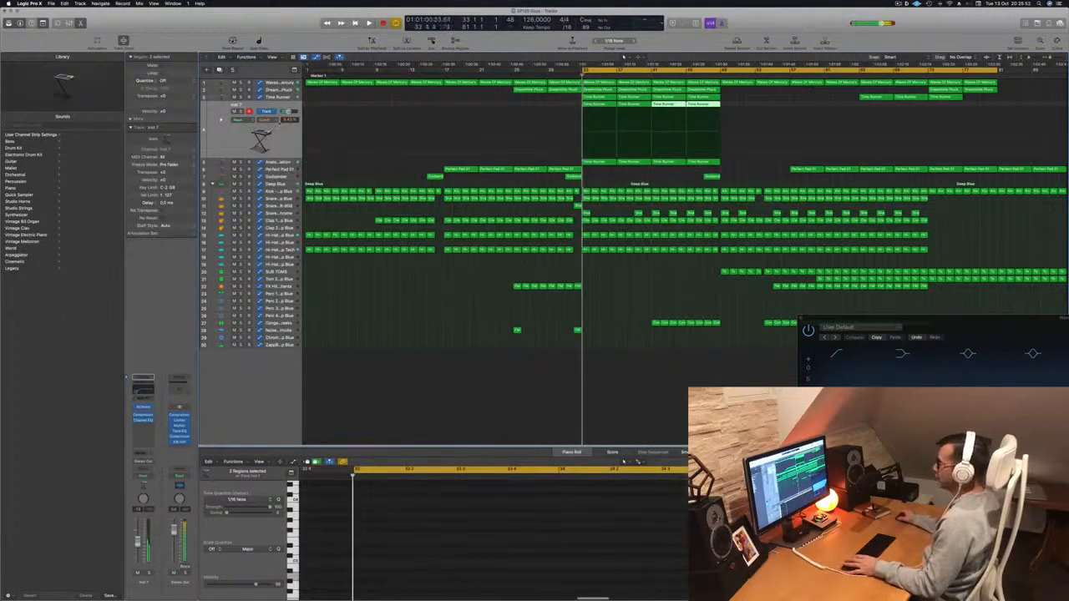
Step: Open Alchemy on the new track, switch its browser to Drums and audition the Beat Box Battle Kit 03 preset
click(278, 131)
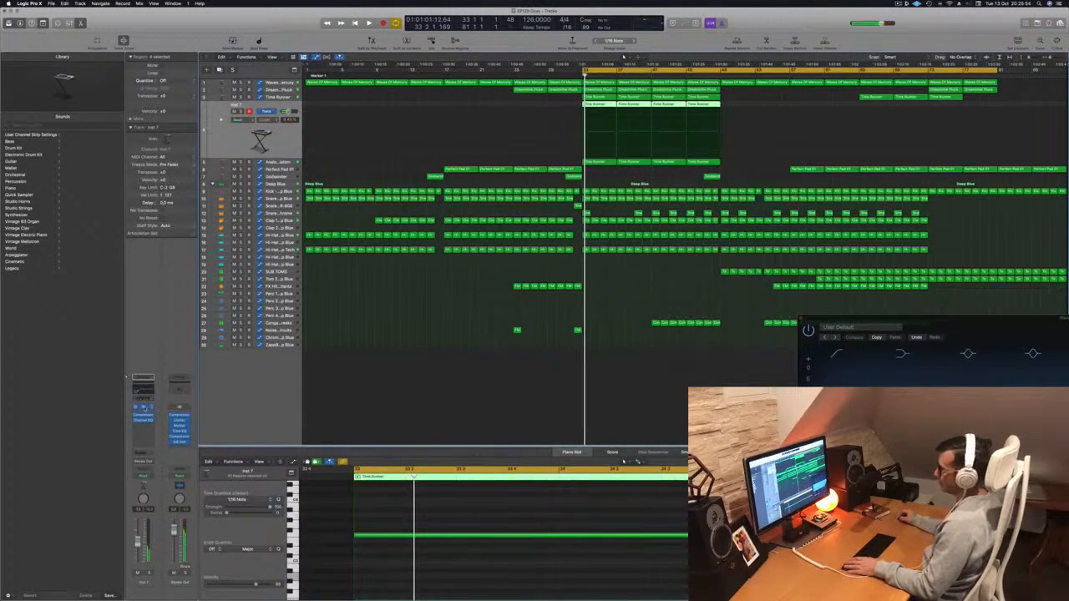
click(146, 407)
drag(530, 99, 550, 109)
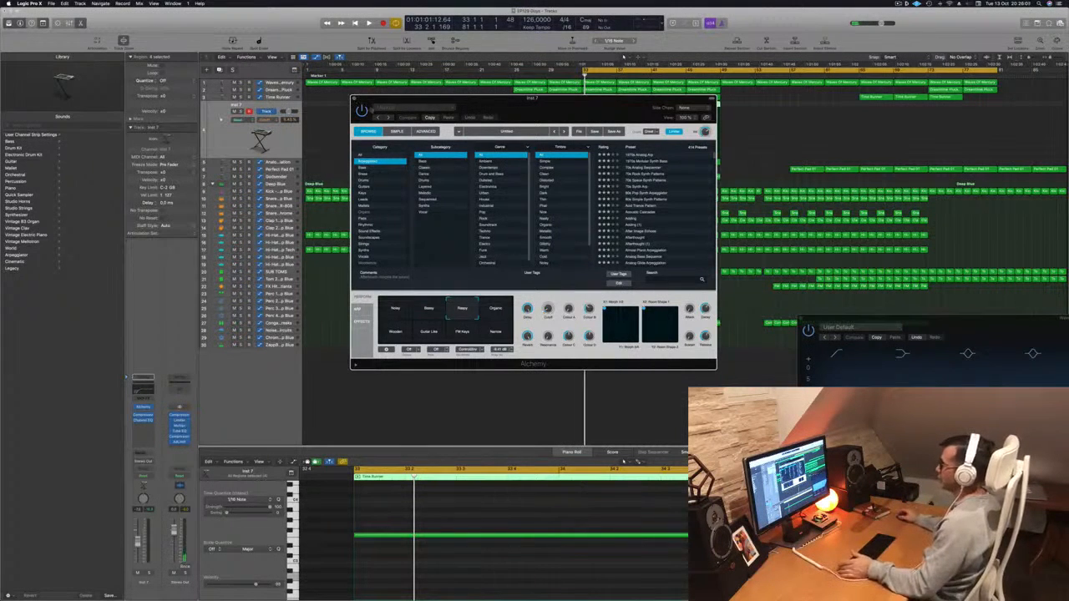
drag(571, 107, 566, 108)
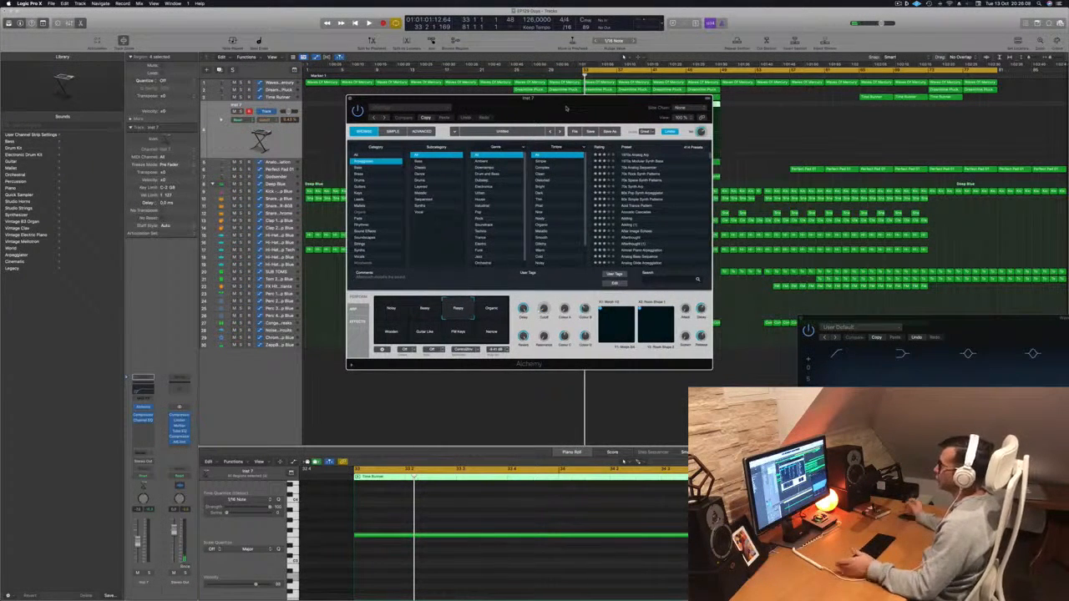
drag(566, 107, 600, 110)
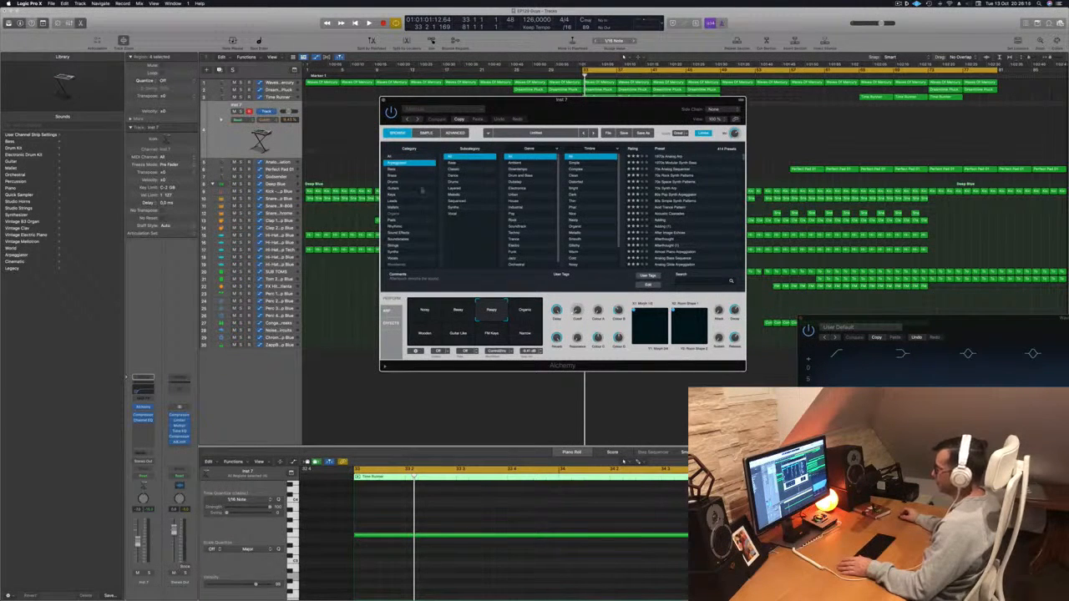
click(392, 182)
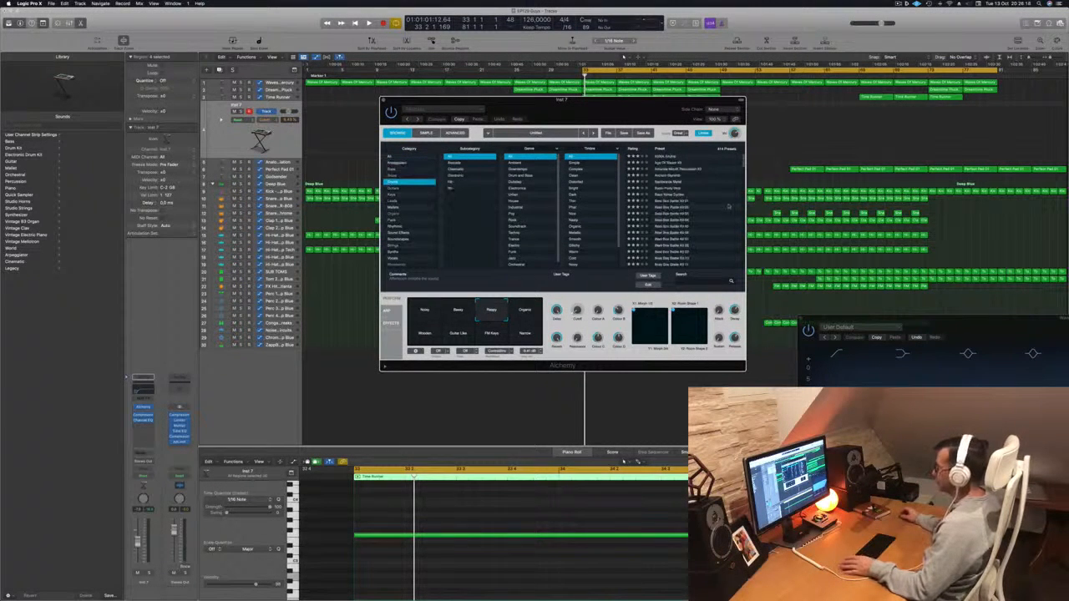
drag(650, 109, 865, 137)
key(space)
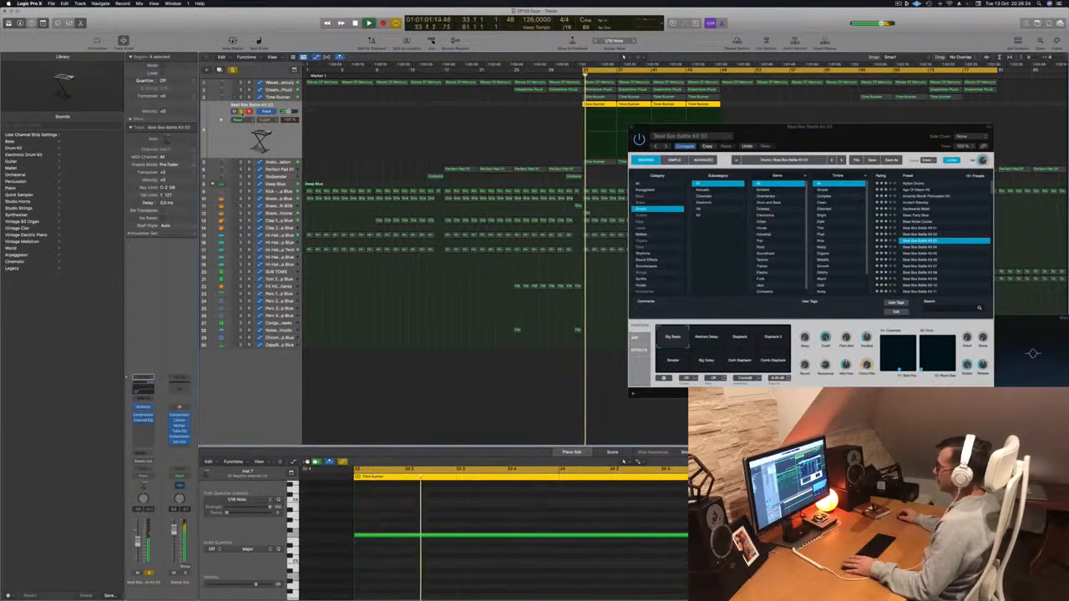
Step: Audition Backwards Metal, Ancient Starship, Beat Box Parts 01, Blurry Machinery and Breakbeat Kit Granular, and load Cutting Through Ice Caves
click(916, 209)
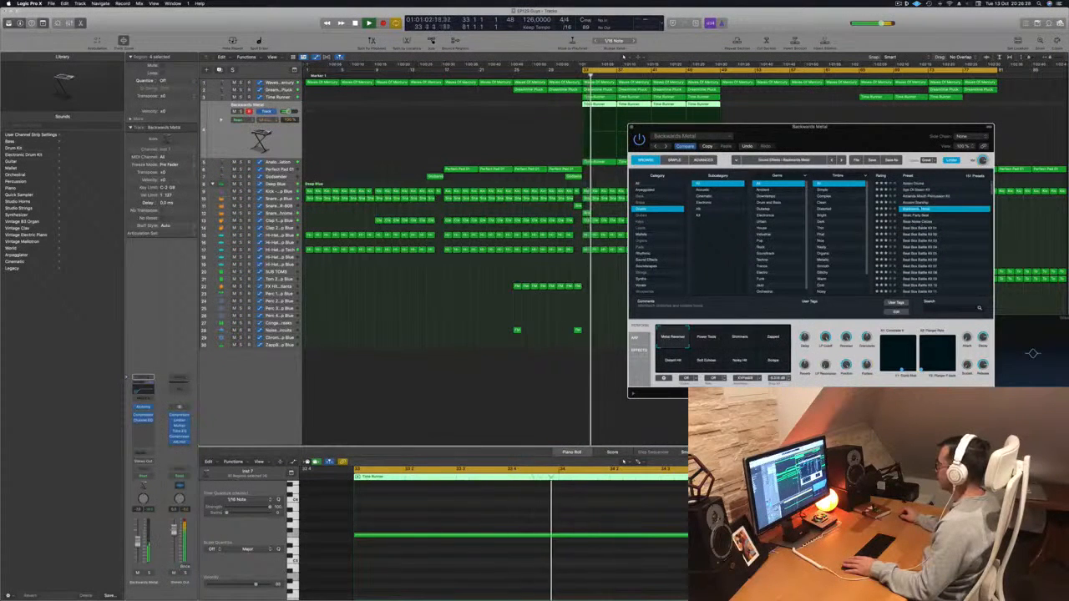
click(919, 203)
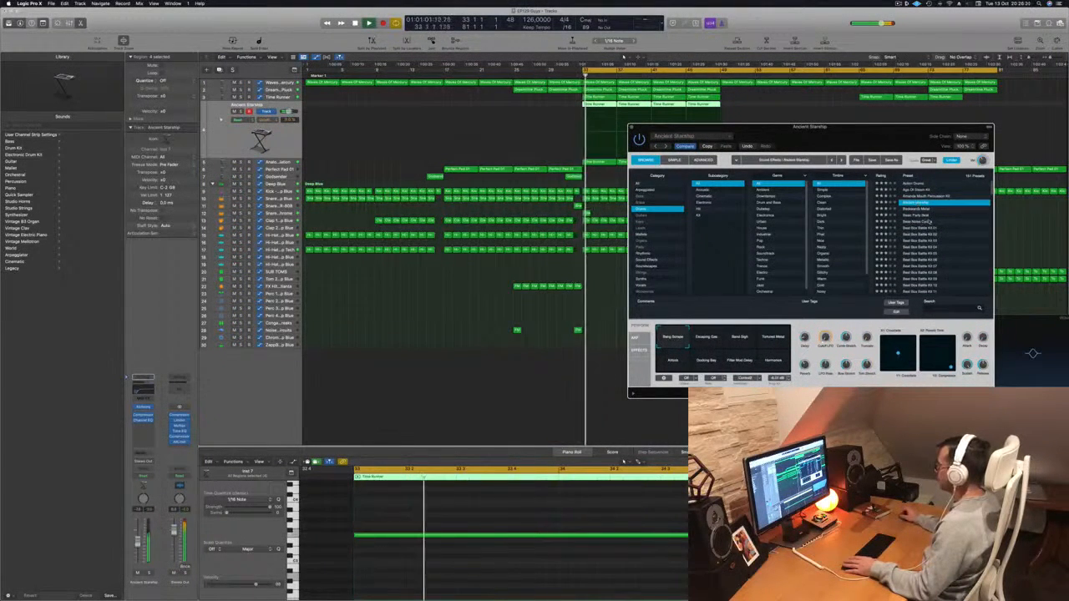
scroll(928, 222, down, 4)
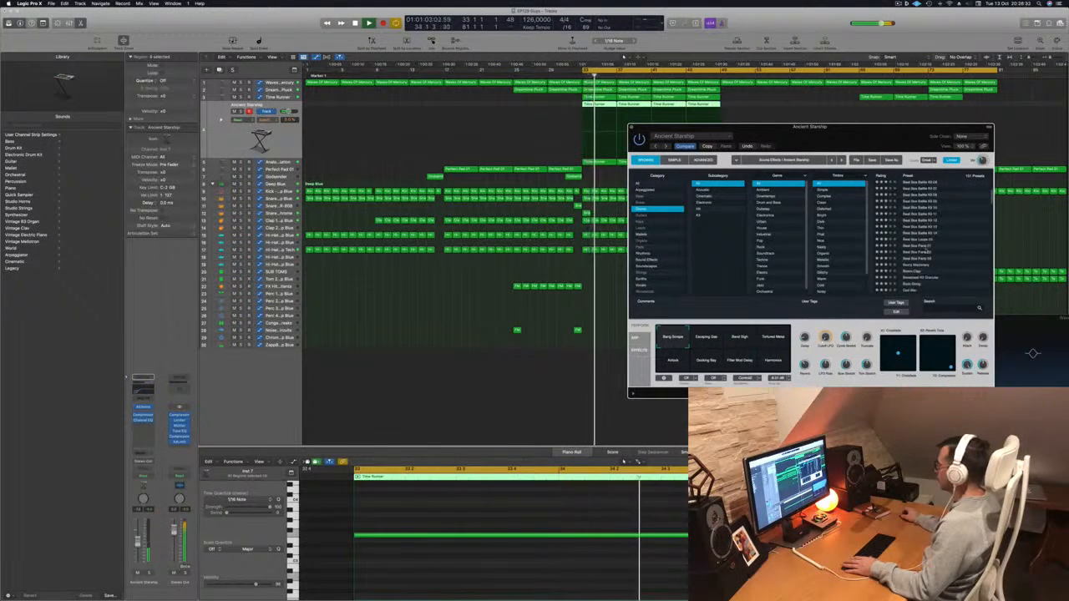
click(923, 245)
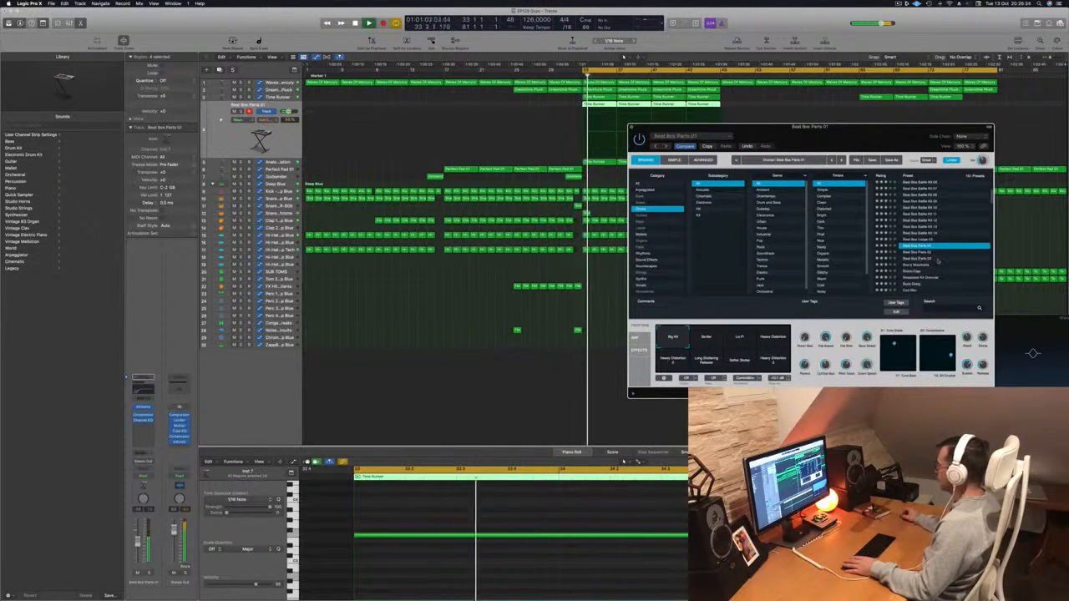
scroll(938, 262, down, 2)
click(916, 242)
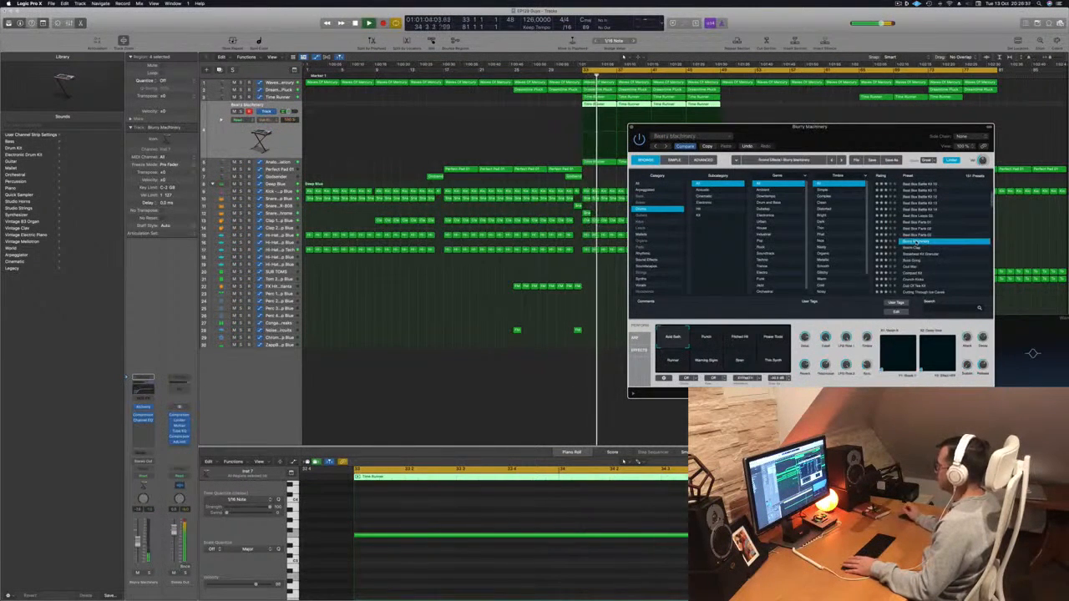
scroll(919, 241, down, 2)
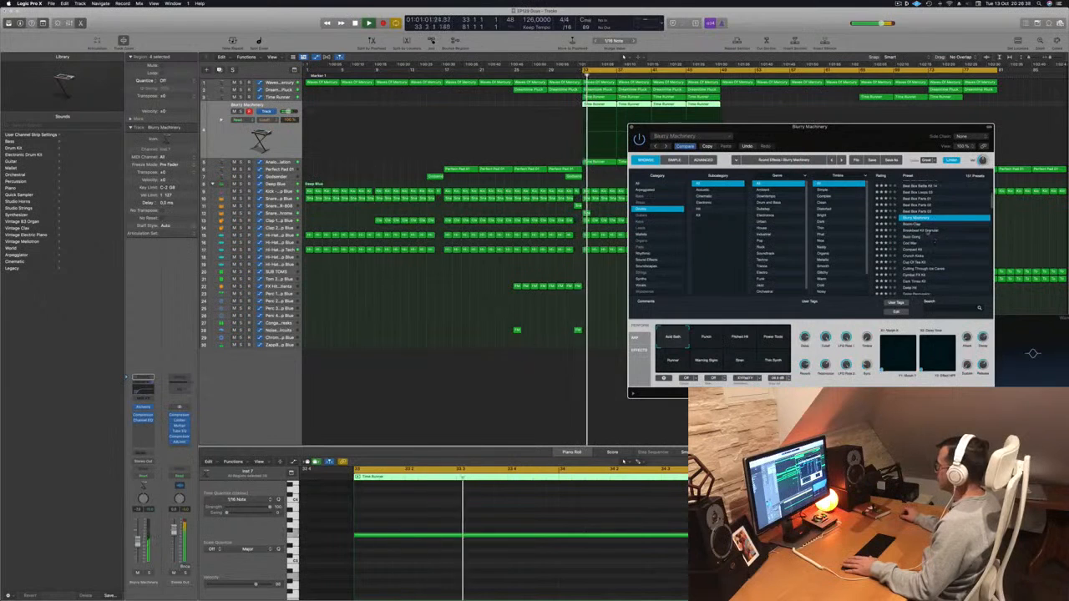
click(923, 231)
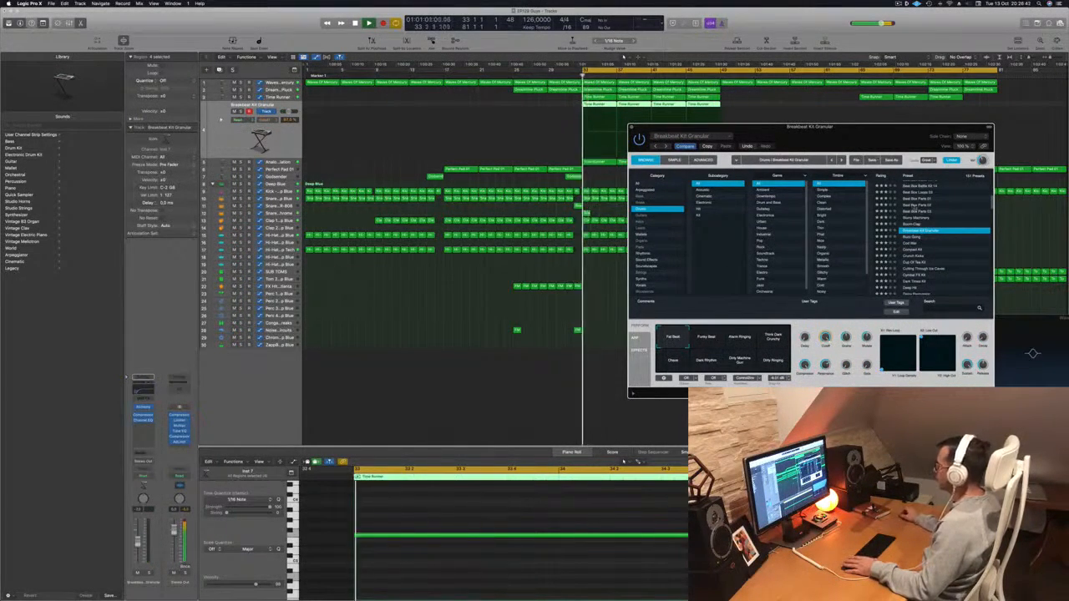
scroll(913, 206, down, 2)
click(924, 241)
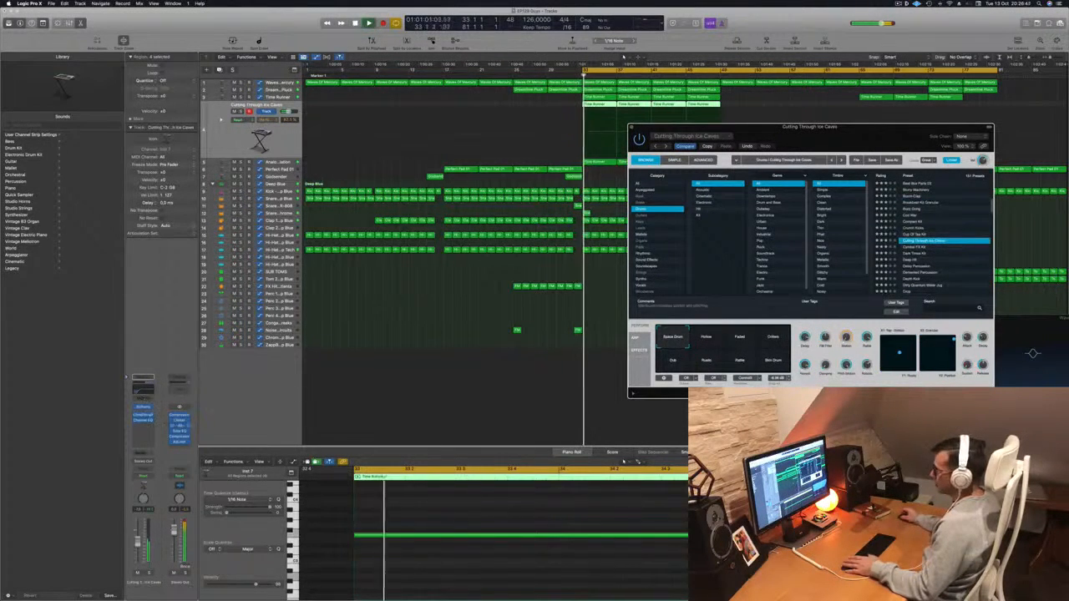
Step: Add an Arpeggiator MIDI effect to the Cutting Through Ice Caves track
click(143, 383)
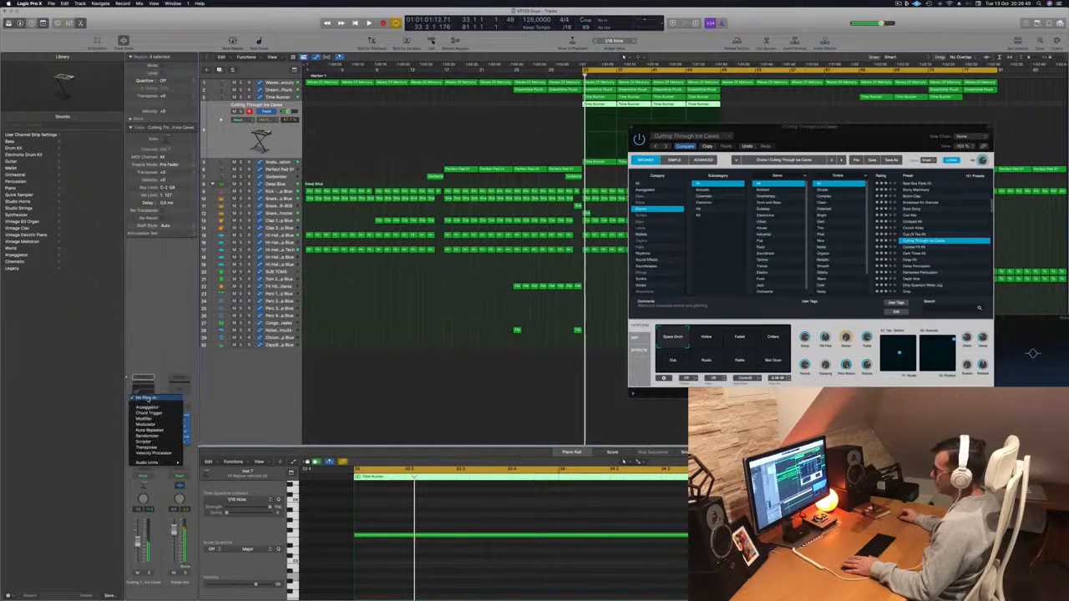
click(147, 408)
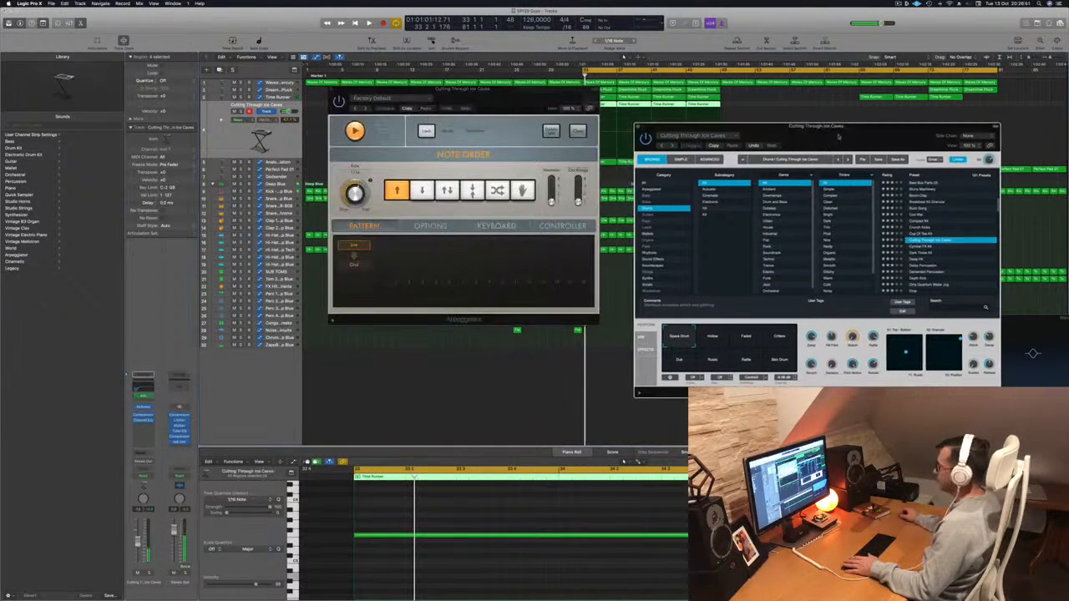
Step: Adjust the Arpeggiator's rate slightly and close the Arpeggiator window, keeping Alchemy open
drag(824, 135, 792, 133)
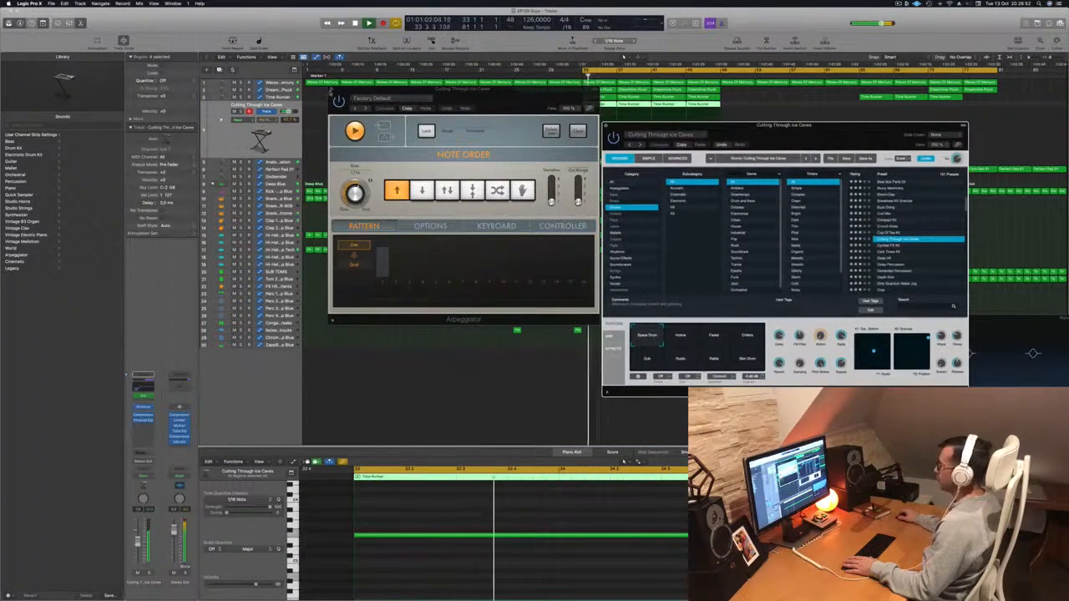
drag(356, 193, 355, 197)
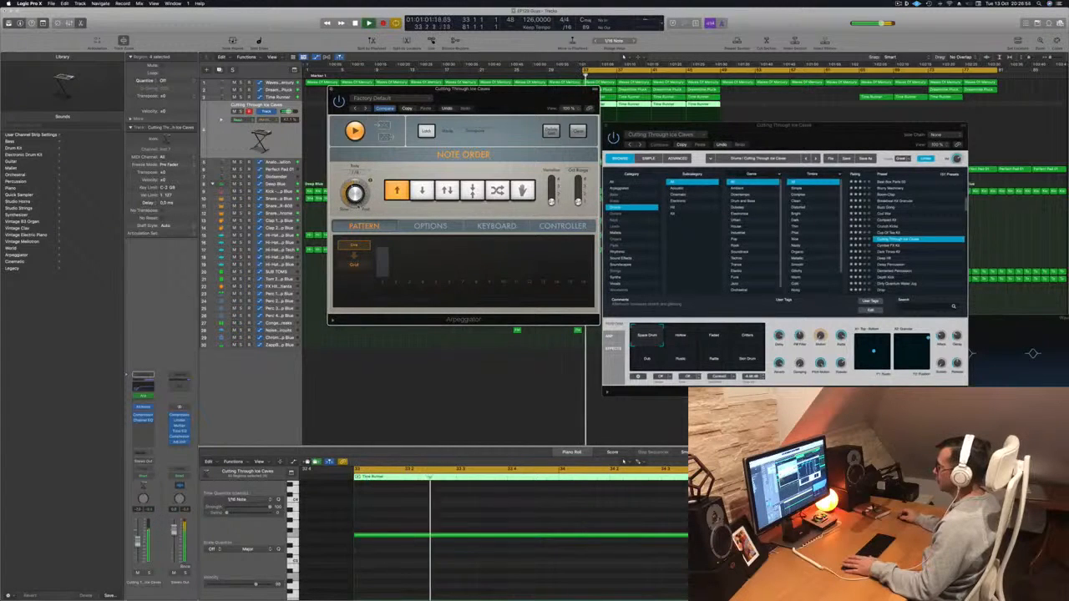
key(super+w)
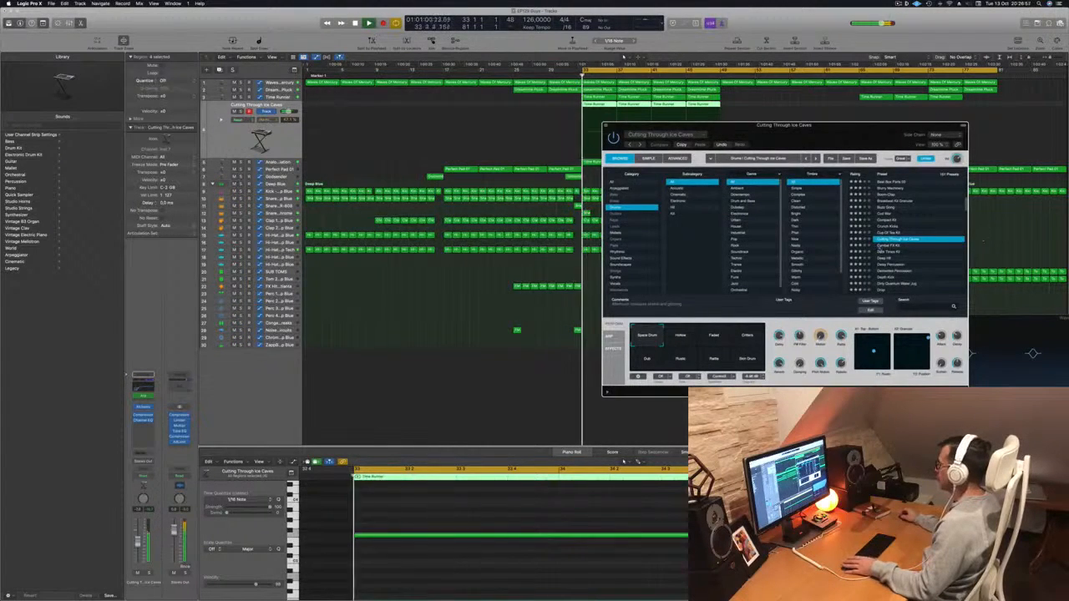
Step: Audition the drum presets Dark Times Kit, Deep Hit and Delay Percussion in Alchemy
key(Down)
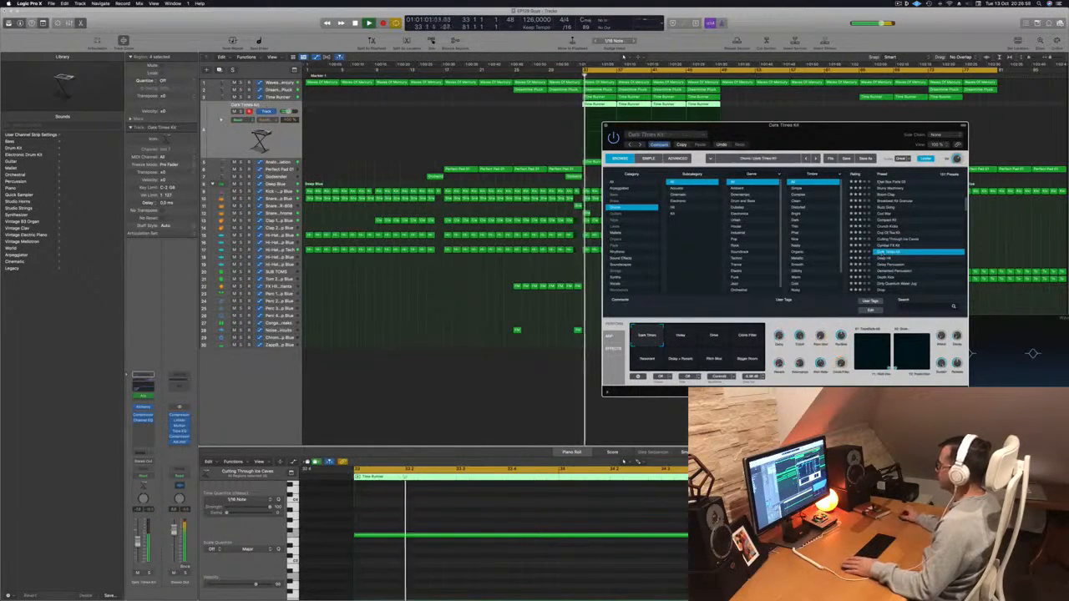
key(Down)
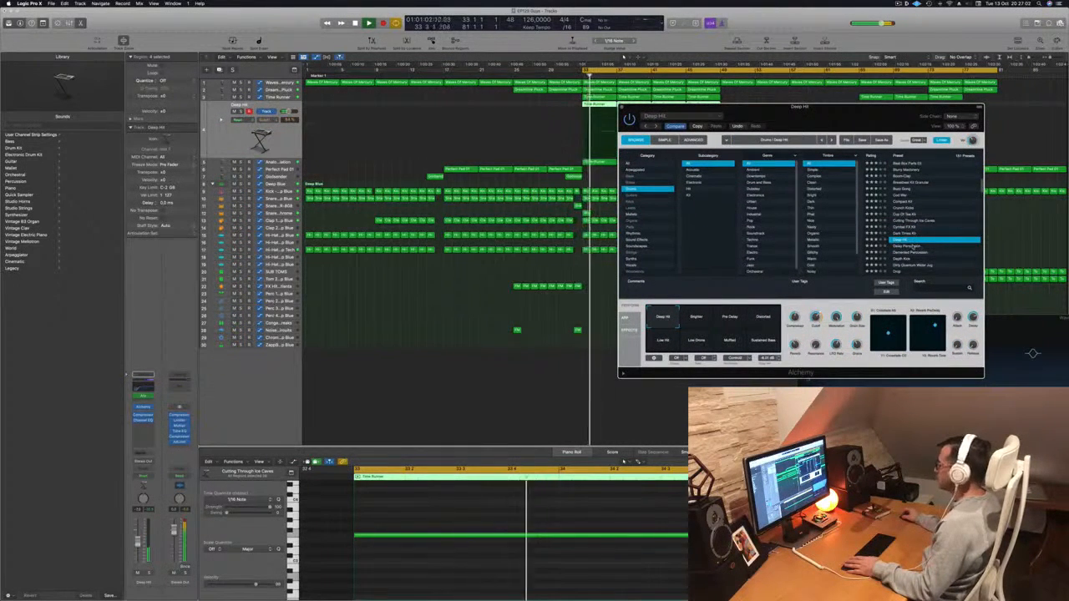
key(Down)
drag(833, 110, 838, 85)
Step: Audition the Delay Percussion performance variations from Frozen, Tremolo and Muffled through Distant and Resonant to Cavern
click(706, 292)
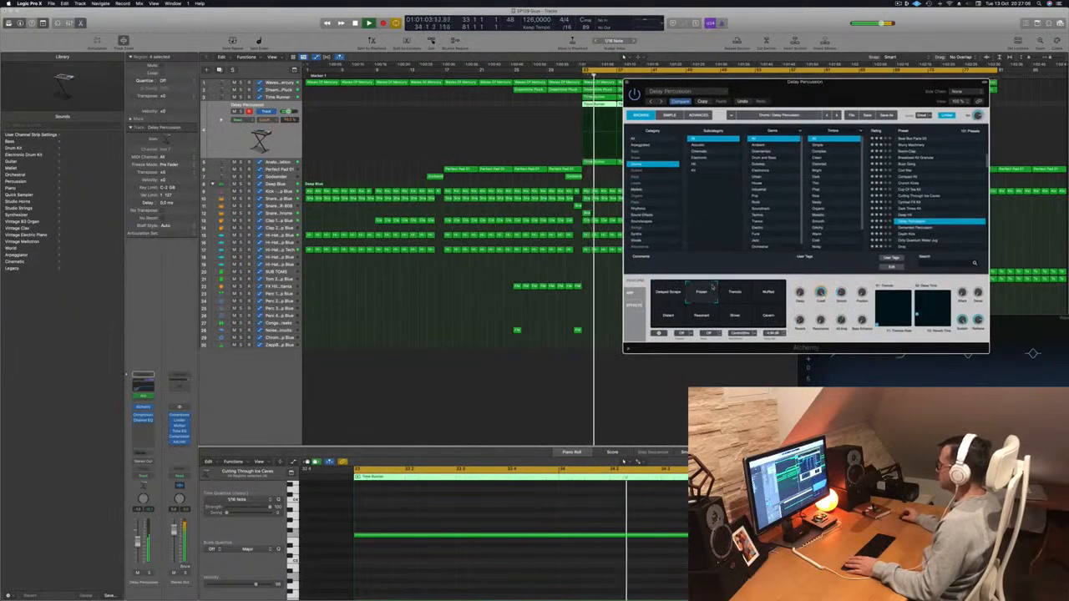
click(734, 294)
click(765, 295)
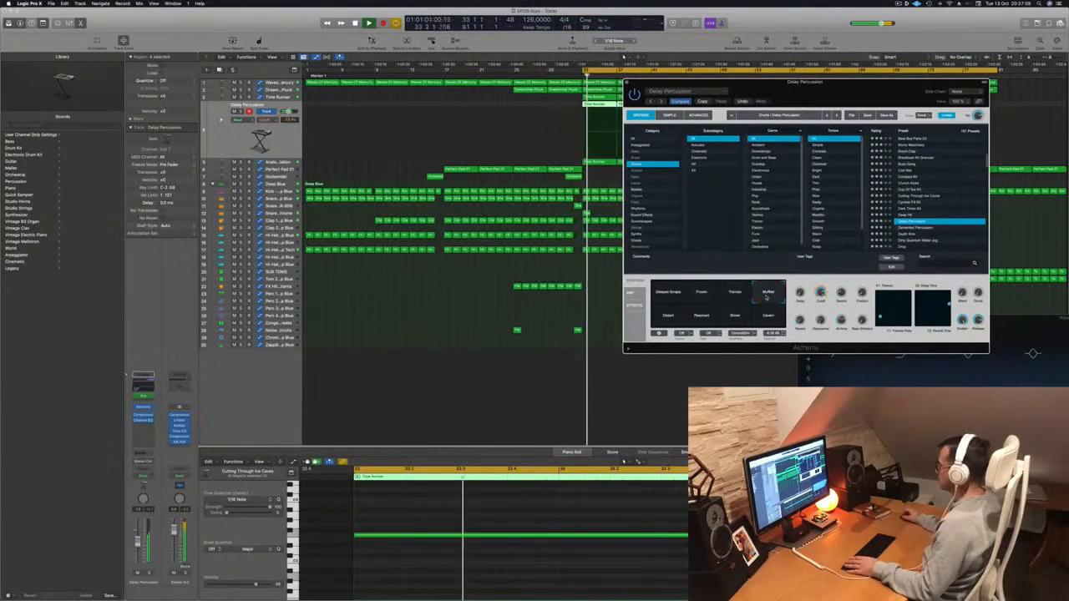
click(670, 317)
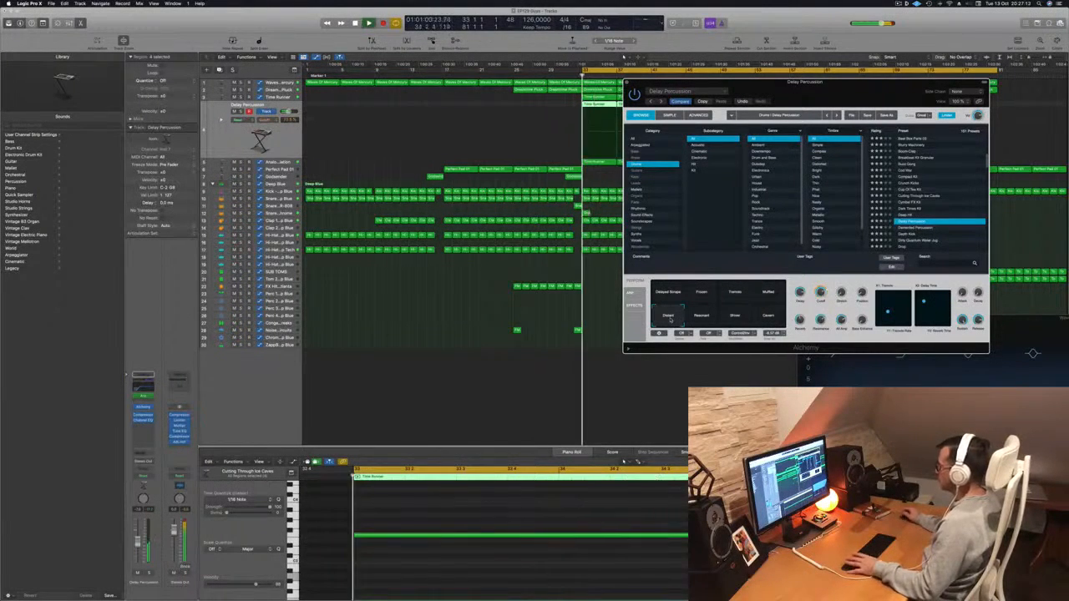
click(707, 321)
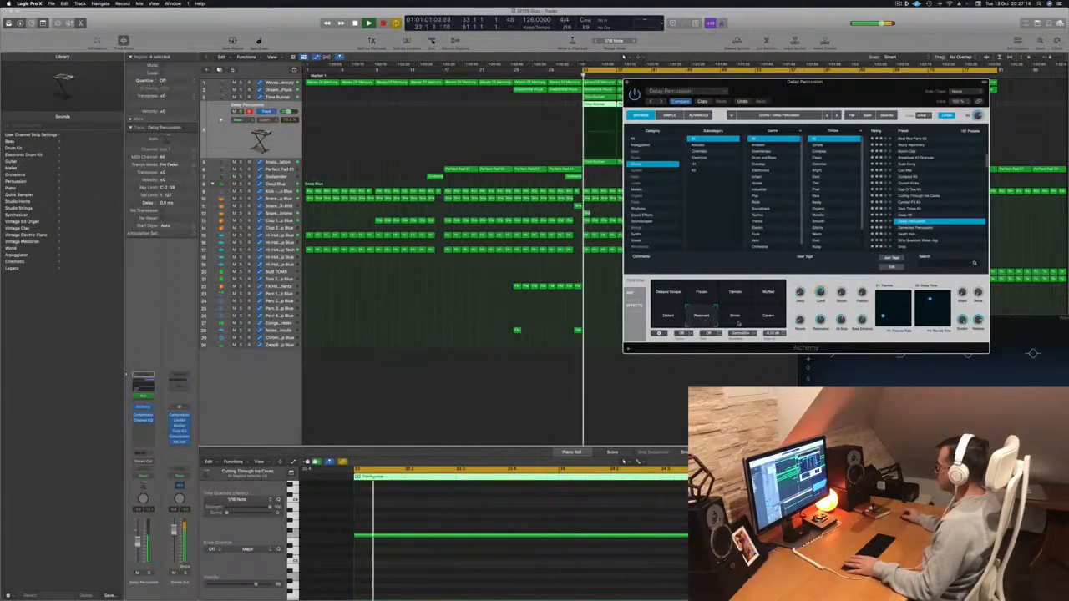
click(735, 318)
click(768, 318)
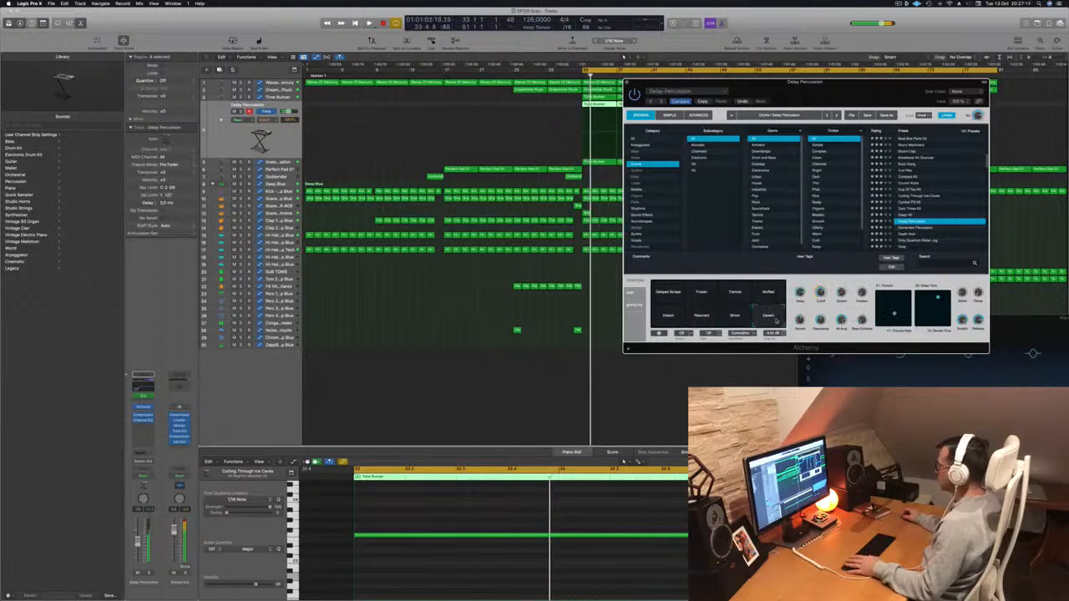
Step: Audition the Demented Percussion, Depth Kick and Dirty Quantum Water Jug presets in Alchemy
click(918, 227)
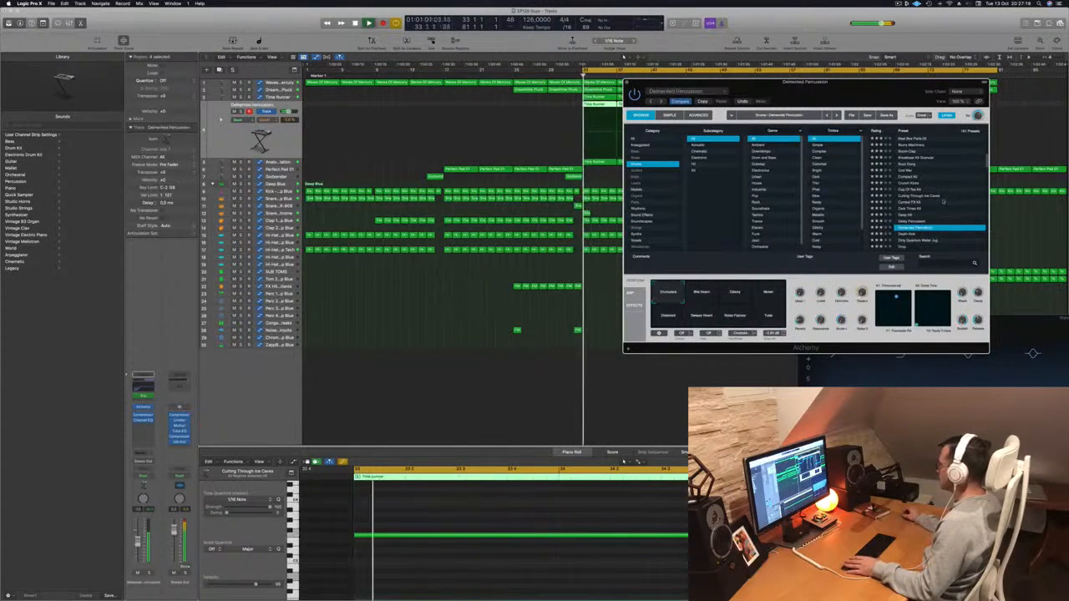
click(919, 234)
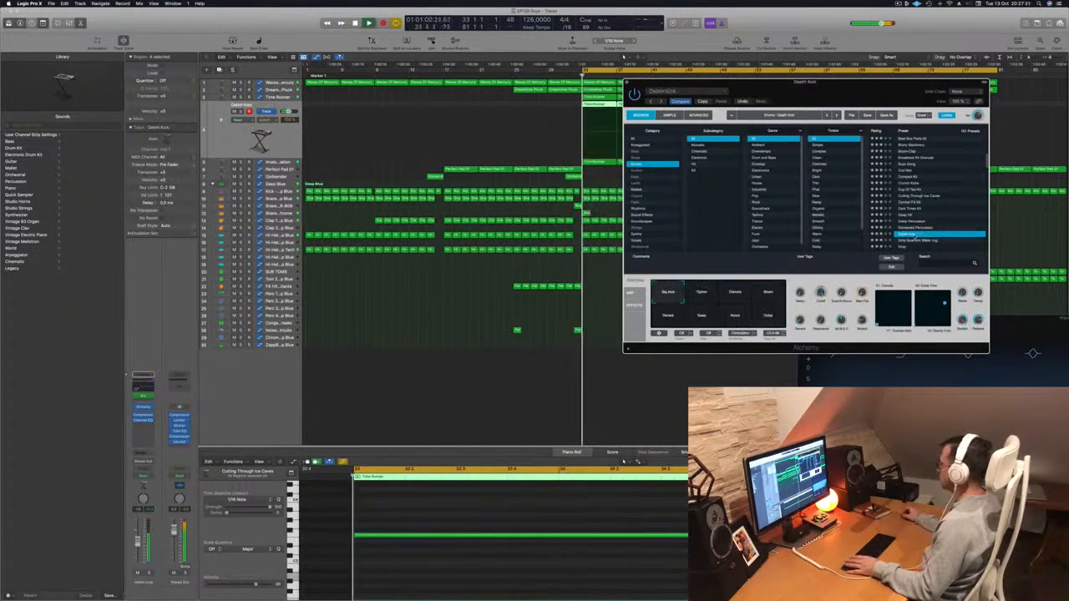
click(919, 240)
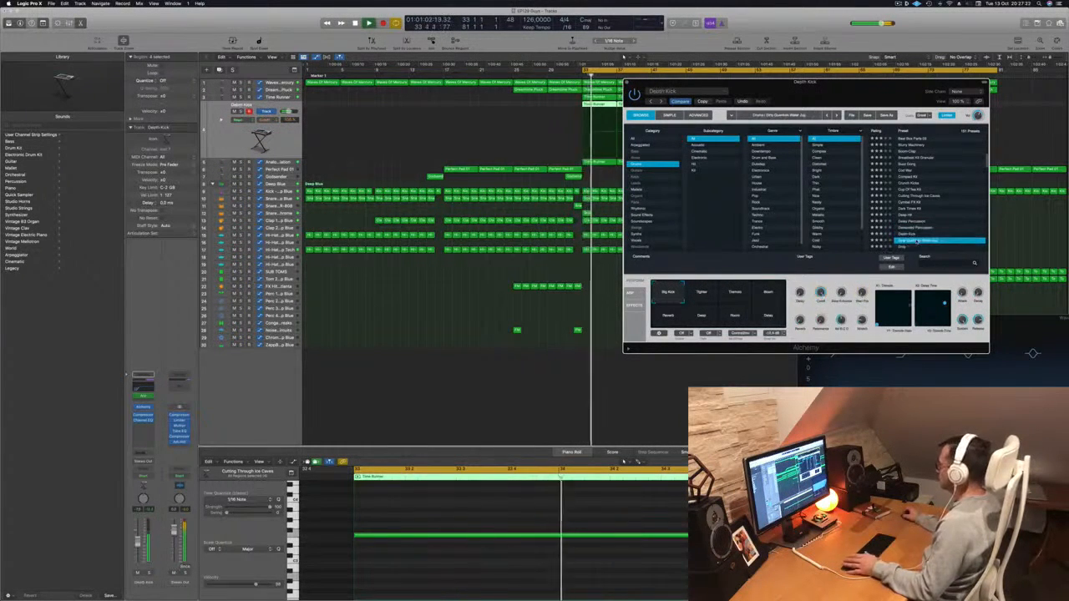
scroll(927, 221, down, 3)
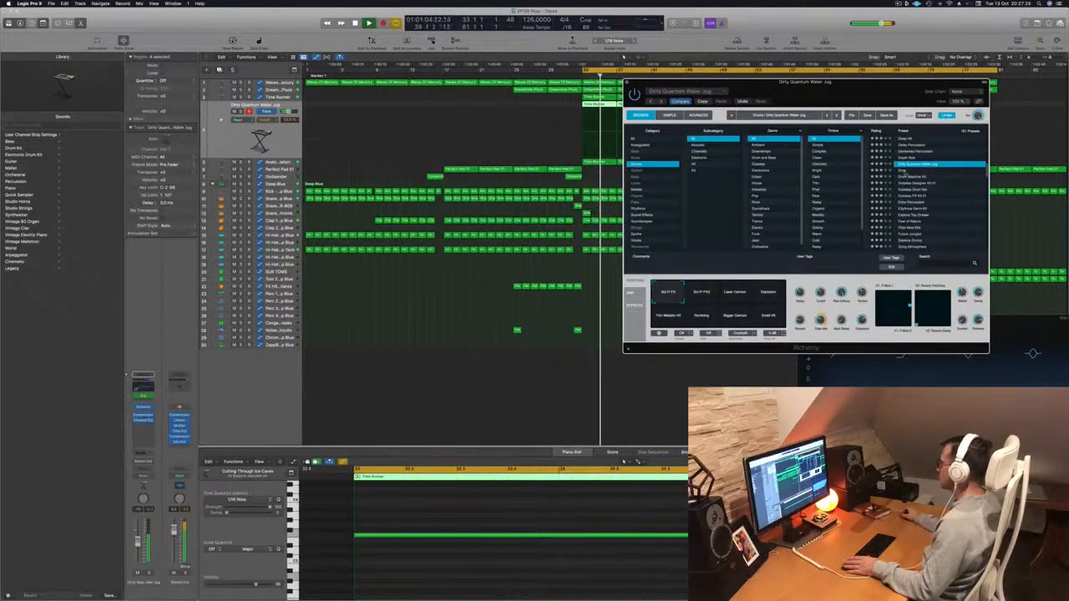
Step: Load the Drop preset in Alchemy and audition its Big Kick, Squelch and Distorted Soundscape variations
click(906, 170)
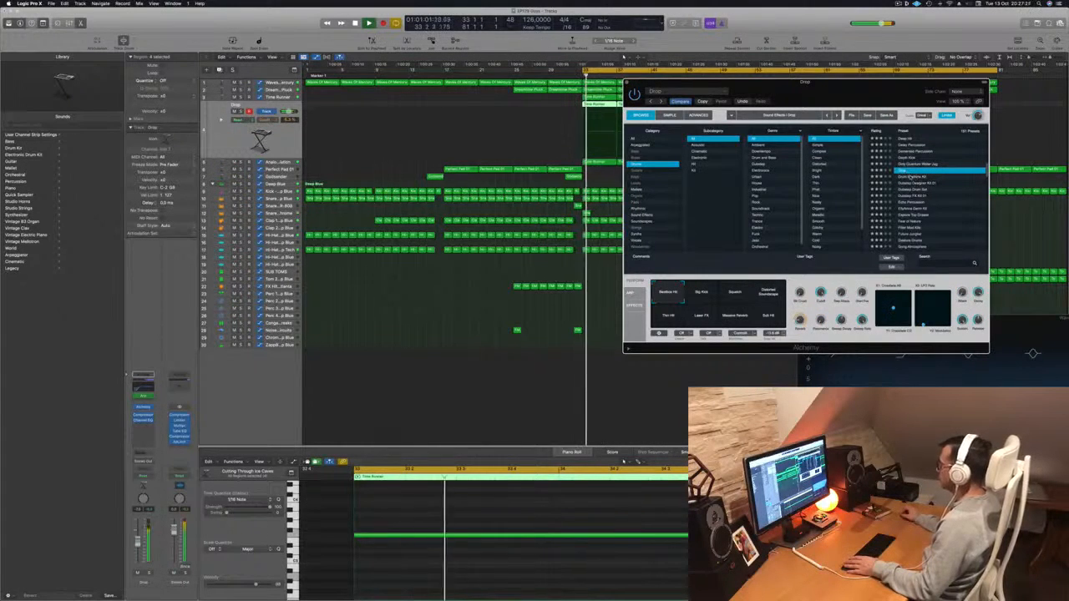
click(702, 298)
click(735, 298)
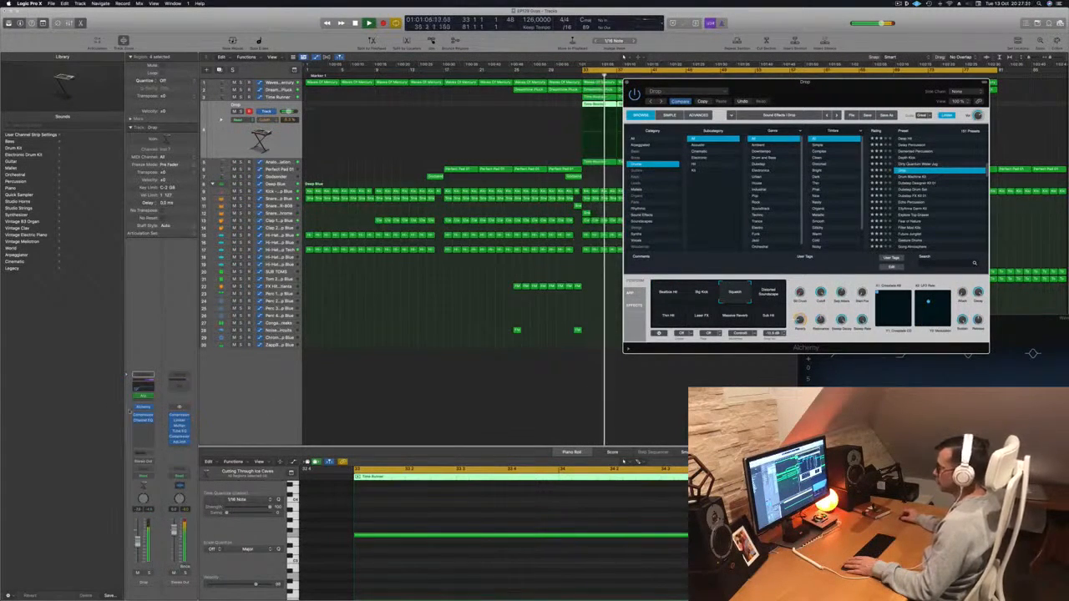
click(136, 408)
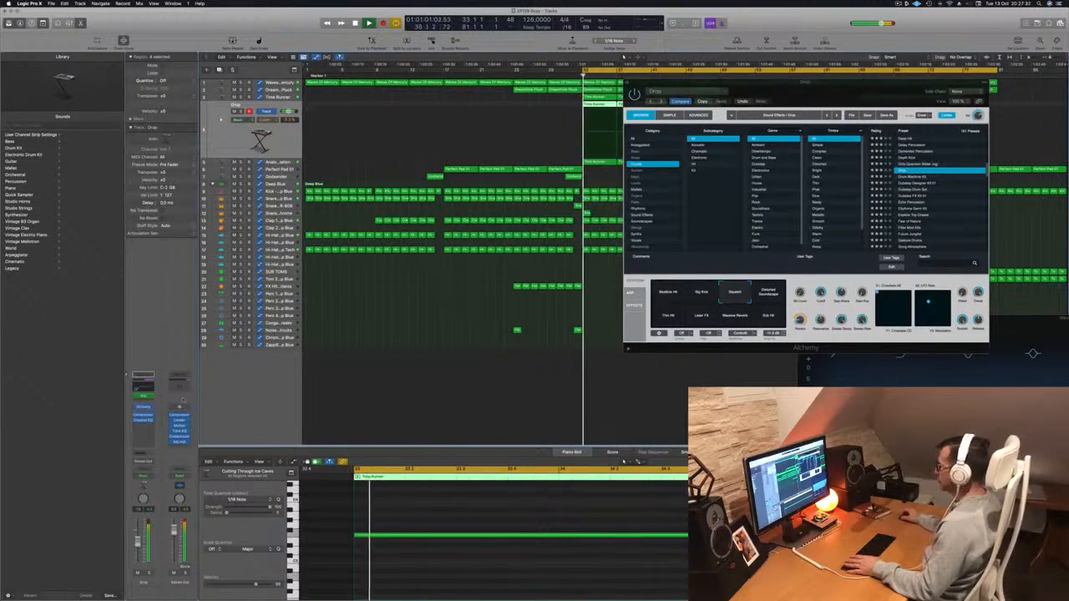
click(769, 293)
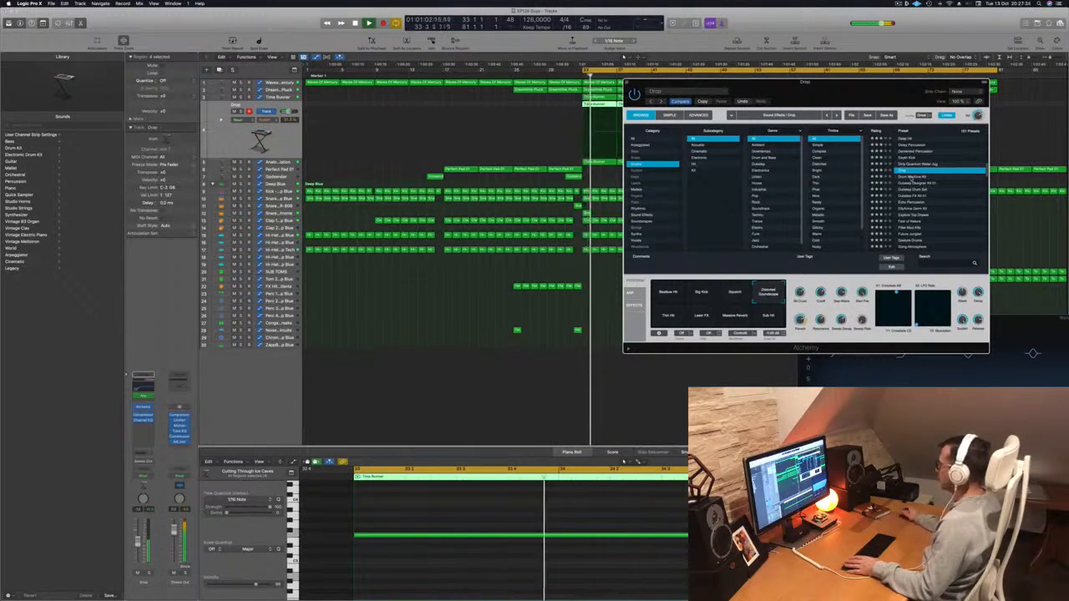
Step: Solo the Drop track briefly to hear it alone, unsolo it and switch the sound to the Thin Hit variation
key(s)
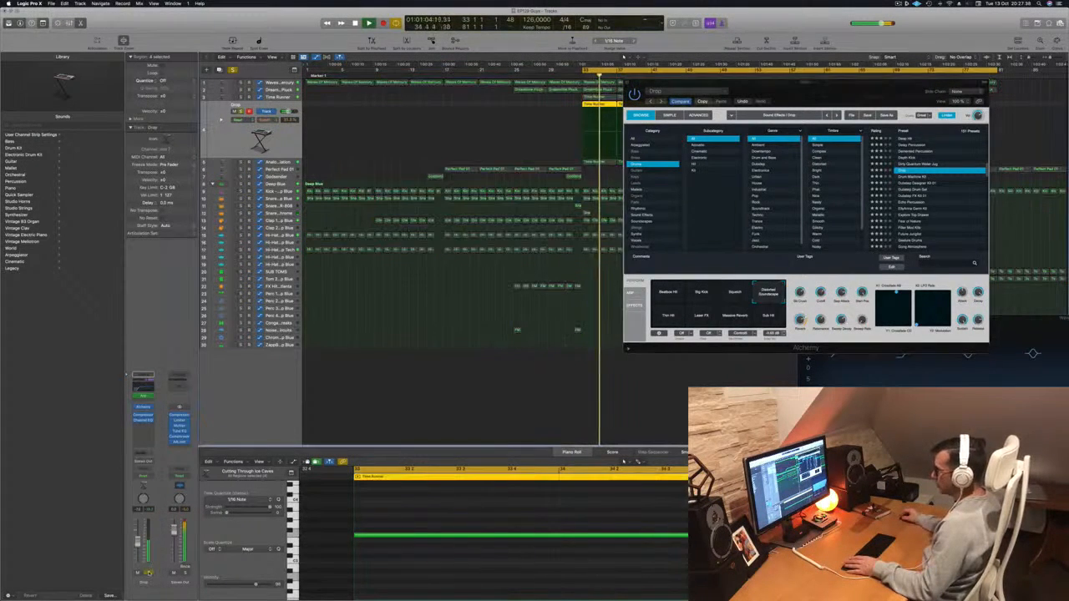
key(s)
click(670, 324)
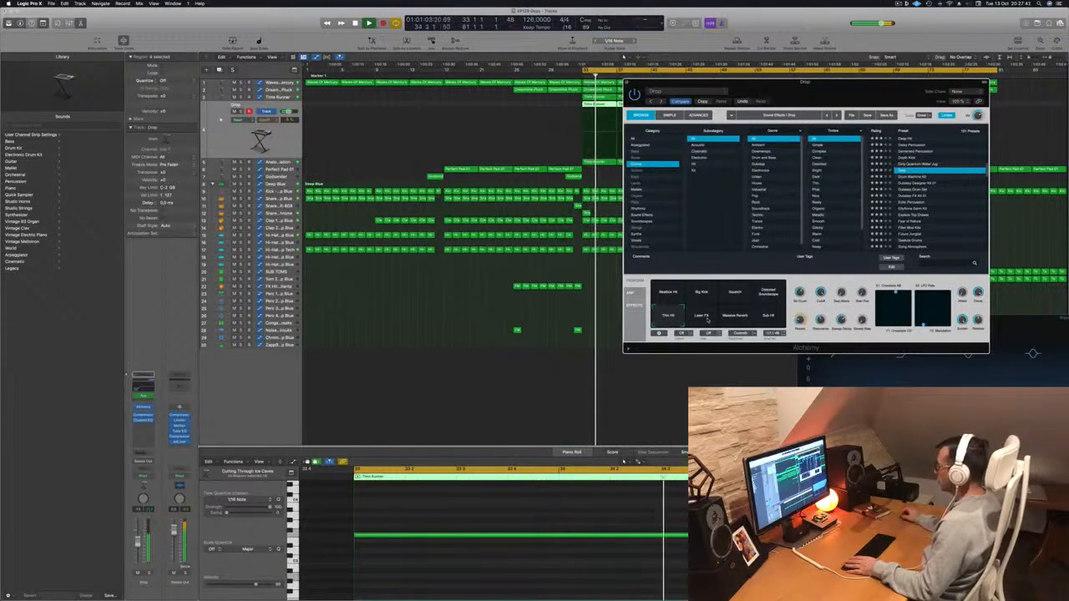
Step: Audition the Drop preset's Laser FX and Sub Hit variations, followed by the Alchemy drum presets from Drum Machine Kit through Echo Percussion
click(698, 321)
click(768, 321)
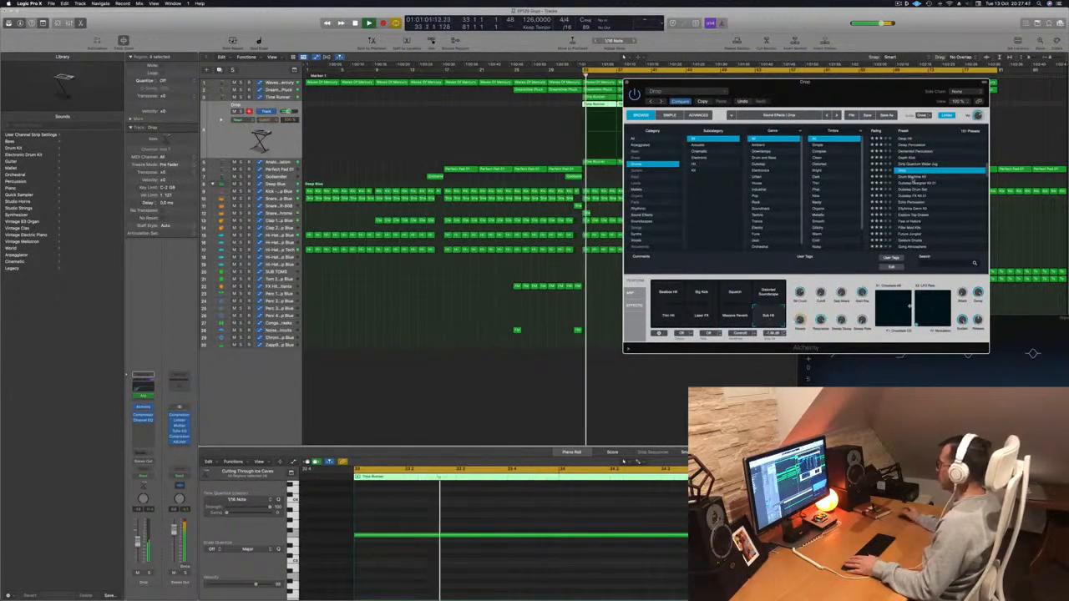
click(914, 177)
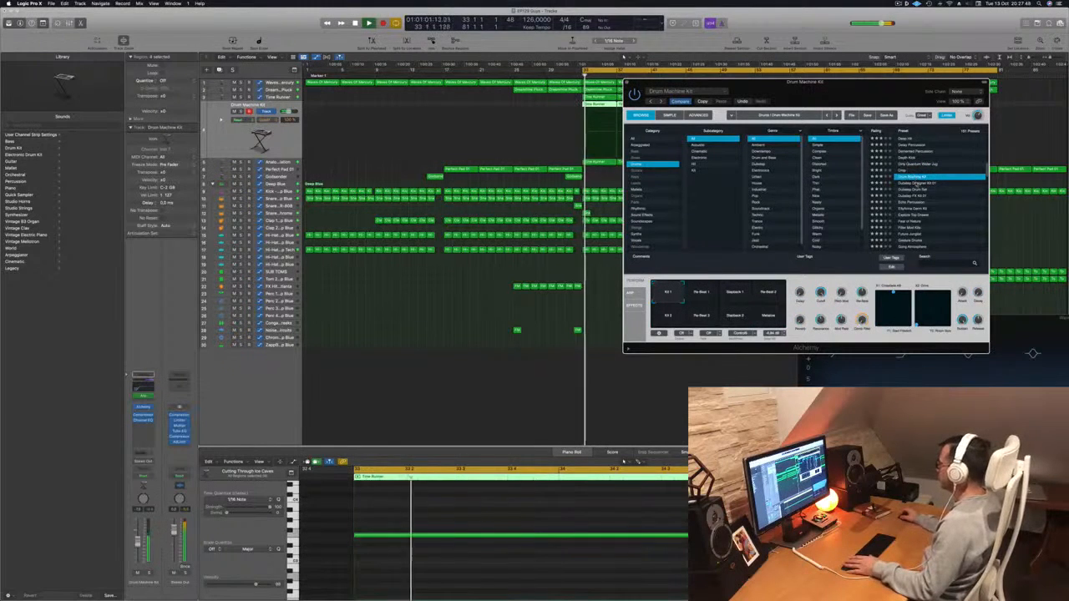
click(917, 183)
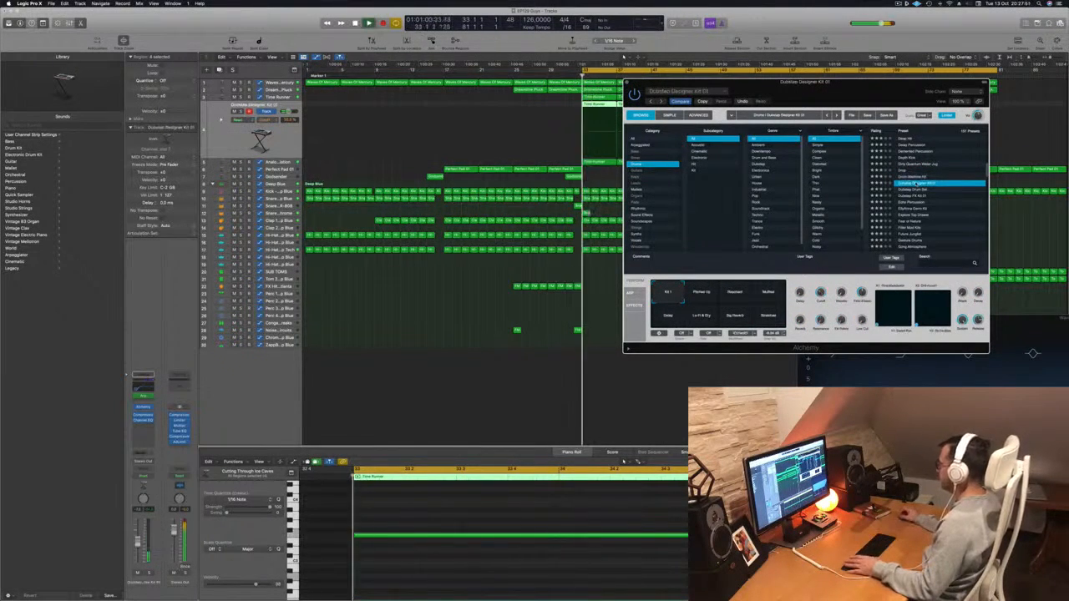
click(913, 190)
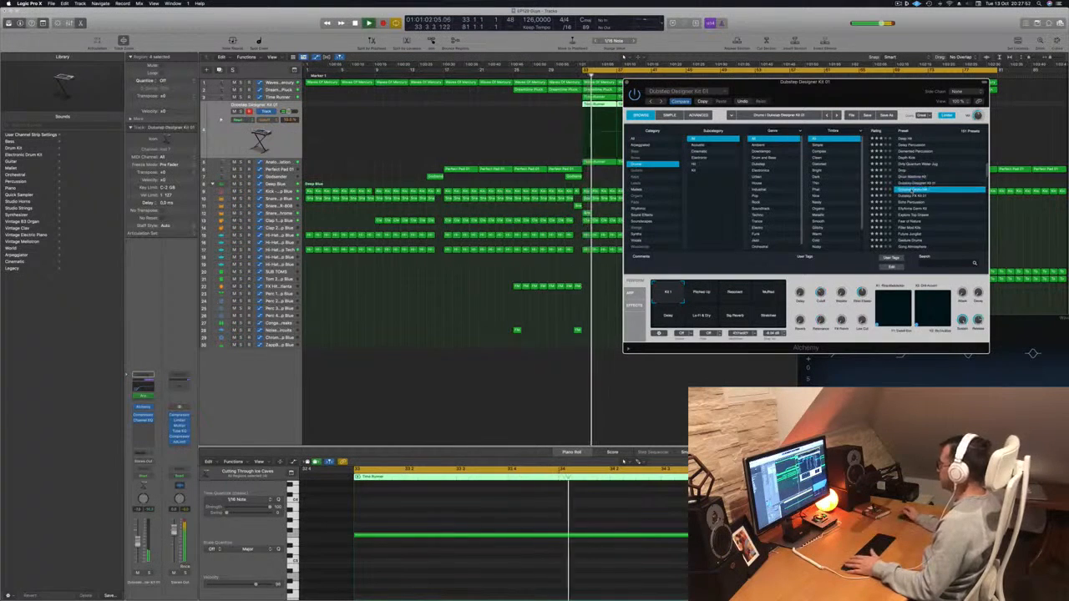
click(913, 195)
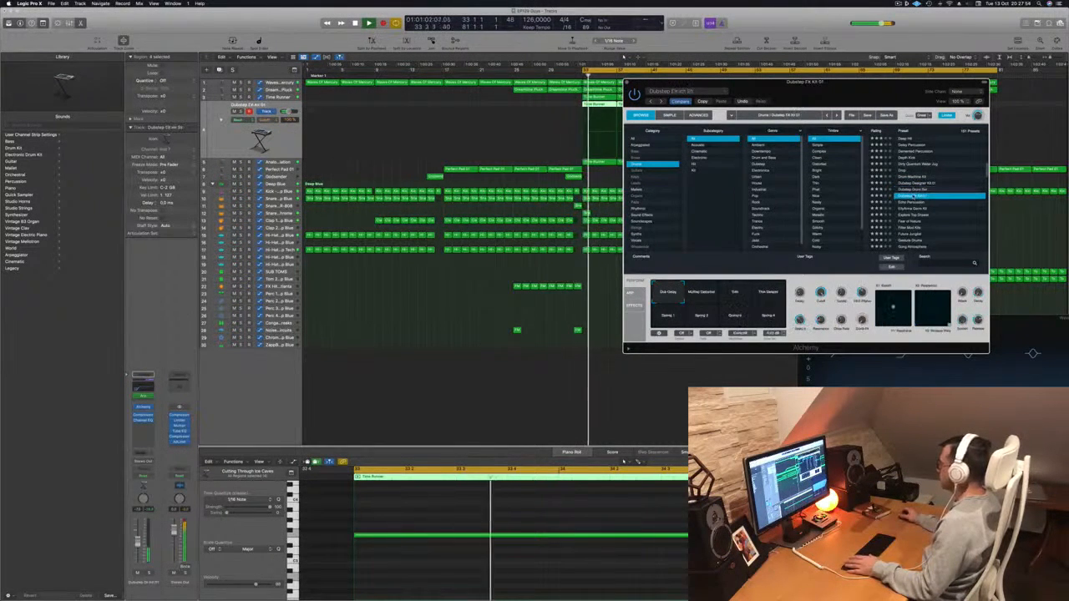
click(913, 202)
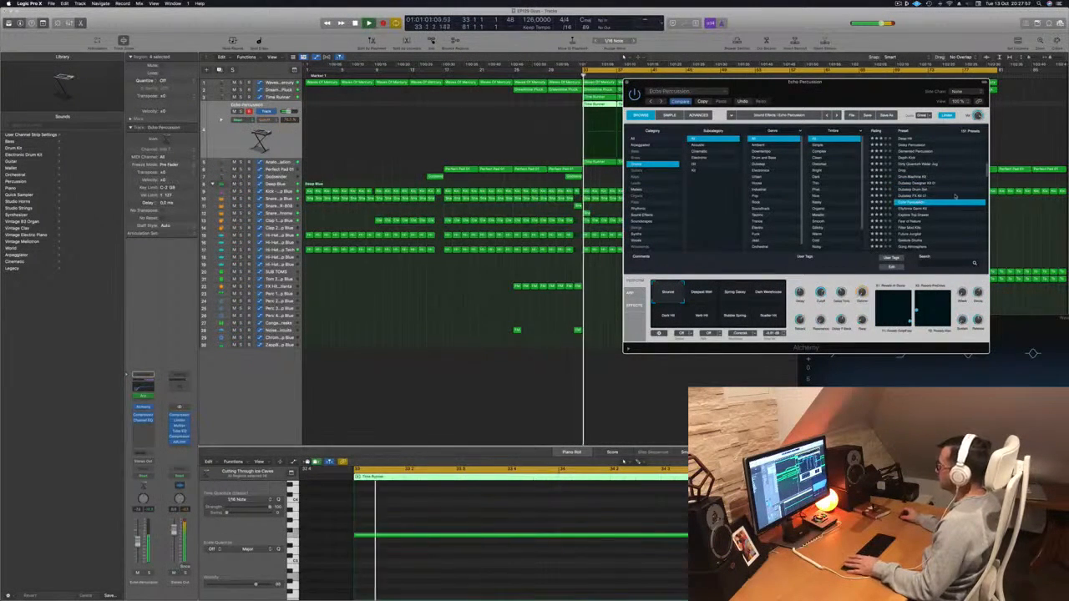
Step: Load the EllyAnna Germ Kit preset and audition its Mild Resonant Distortion, Micro Perc Delays, Closer and Pitched Down variations
click(913, 208)
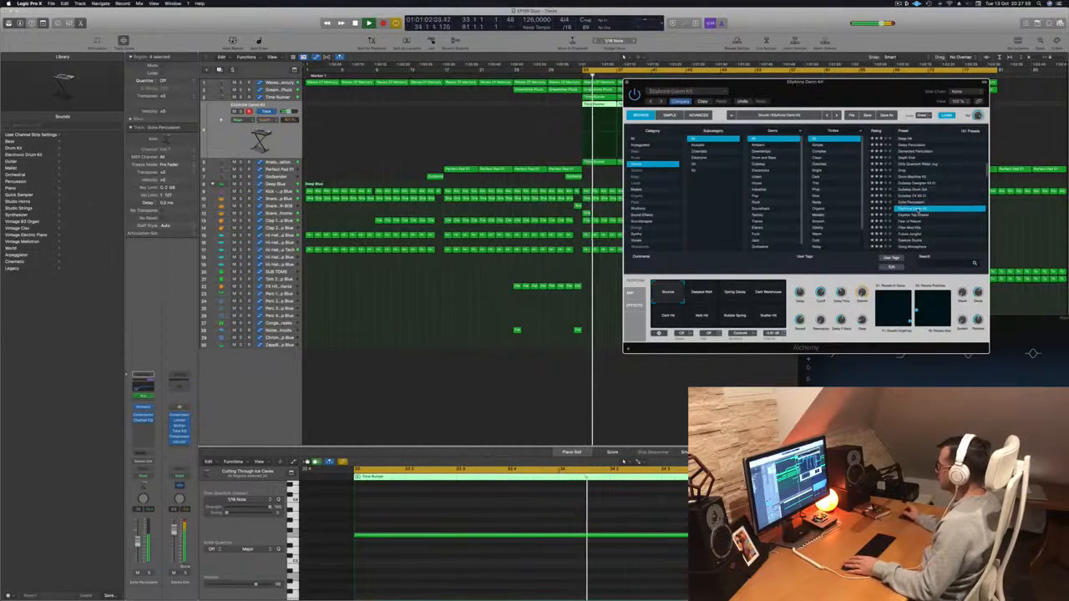
click(699, 303)
click(735, 293)
click(767, 294)
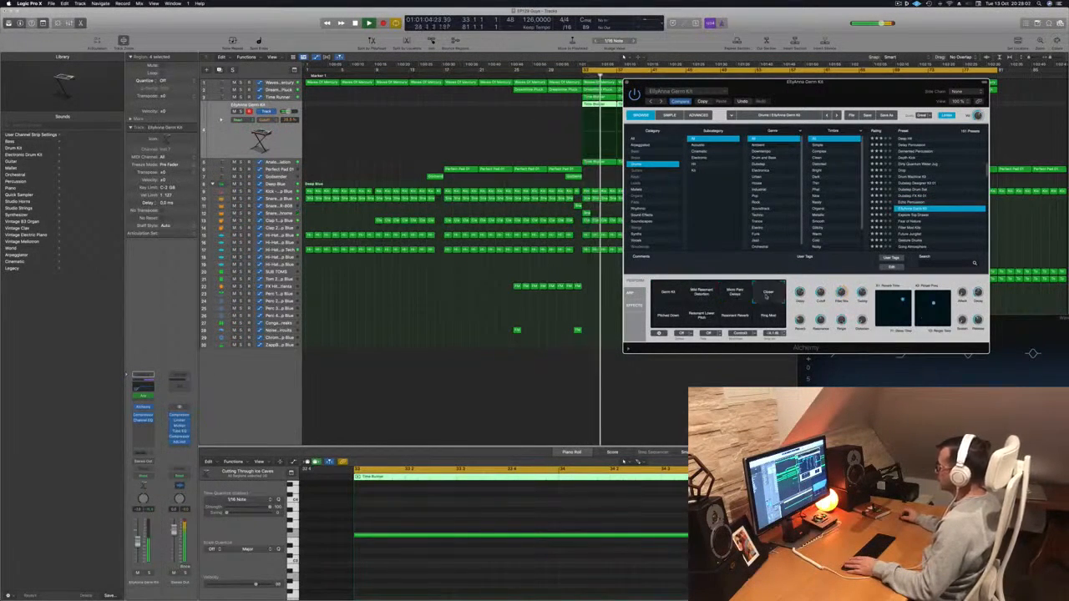
click(672, 315)
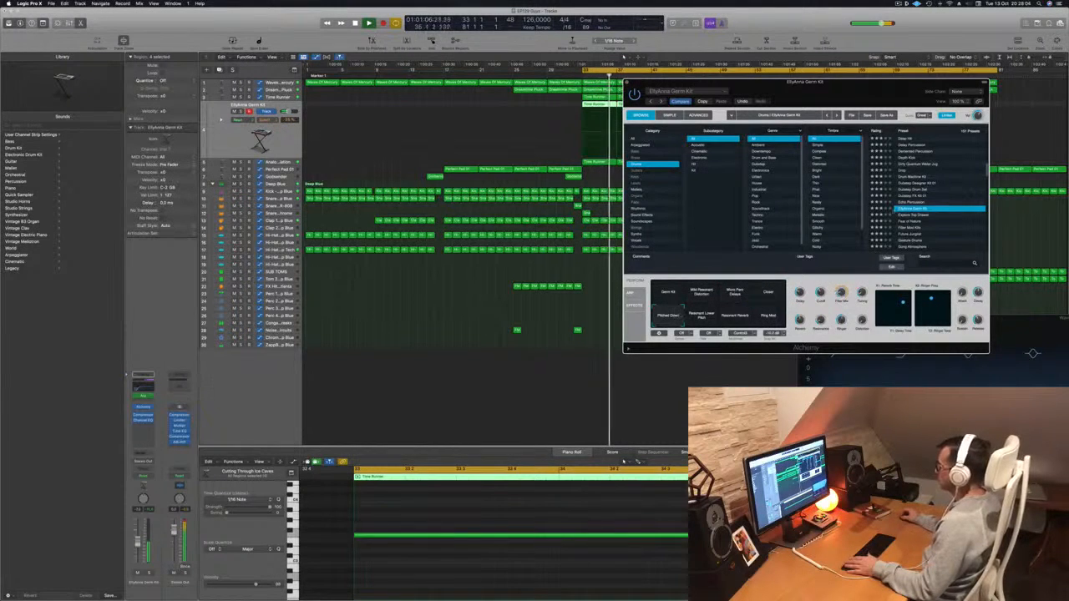
Step: Audition the Explore Top Drawer preset, and Fear of Nature with its Muffled Resonance, Reverb, Unison Wobble, Detune and Softer variations
click(913, 214)
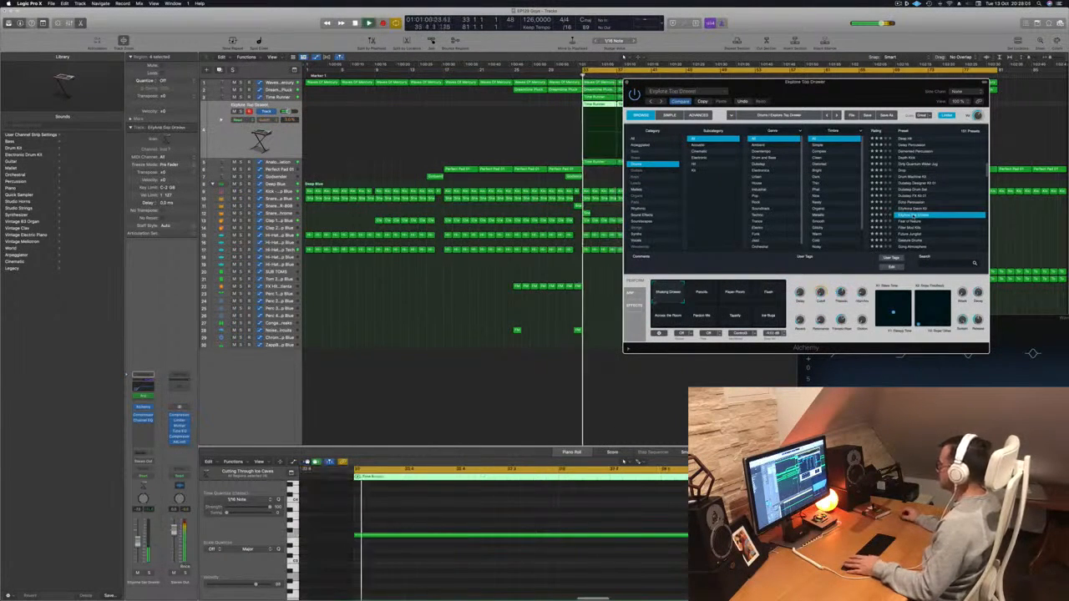
key(Down)
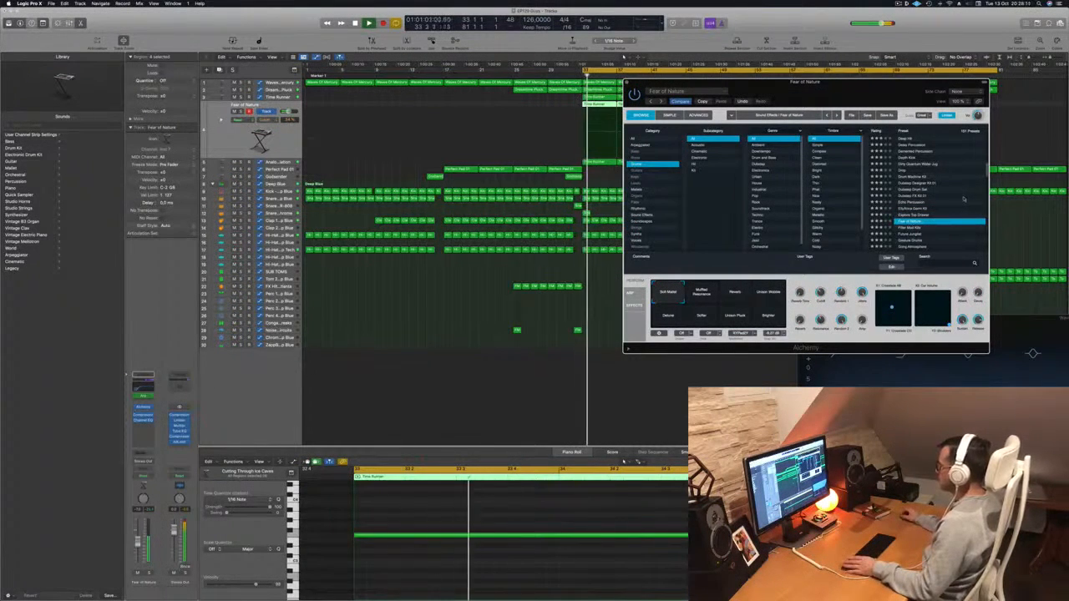
click(704, 292)
click(740, 294)
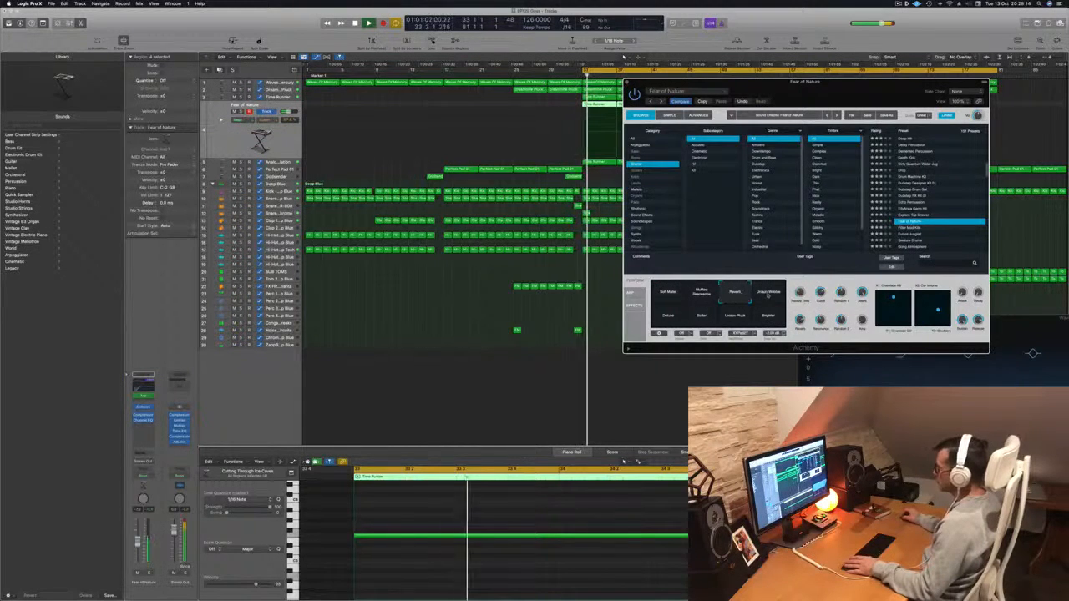
click(770, 293)
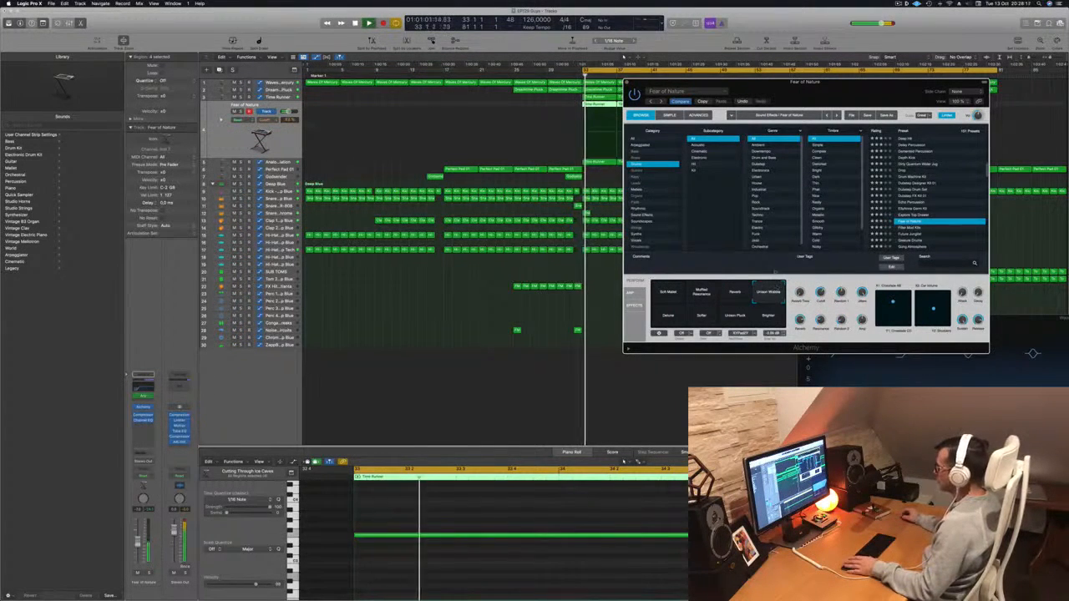
click(664, 321)
click(701, 321)
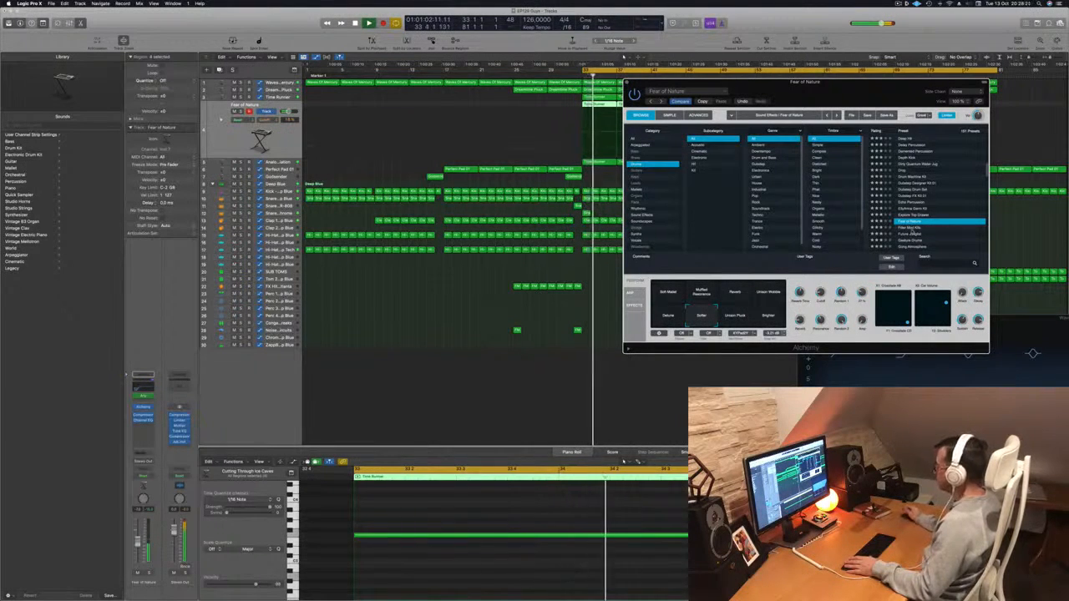
Step: Audition the Filter Mod Kits preset, and Future Junglist with its Properly Destroyed and Resonant Percussion variations
key(Down)
scroll(919, 226, down, 3)
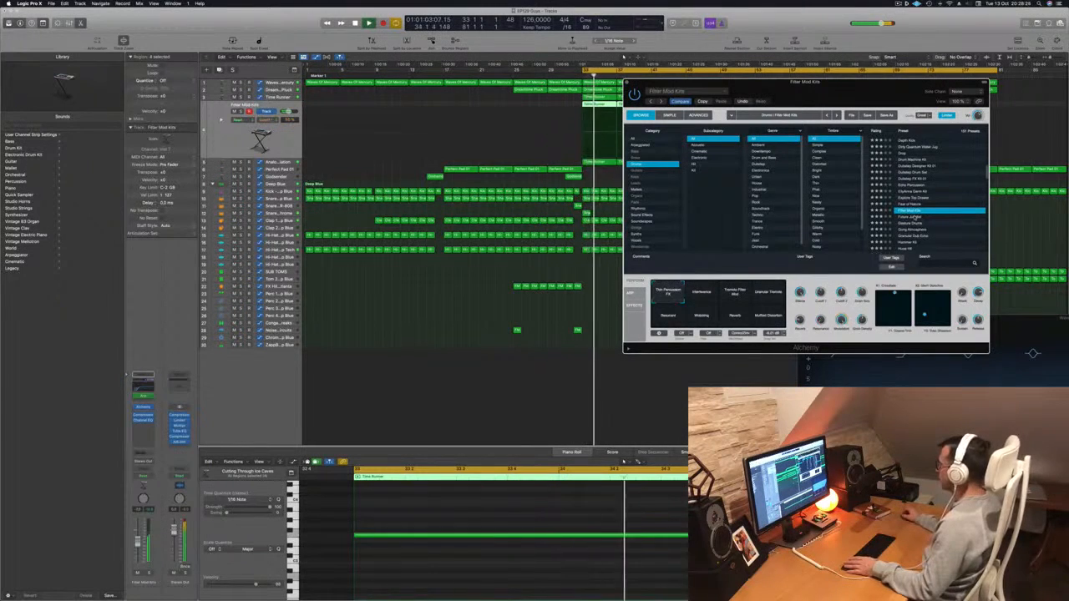
click(916, 218)
scroll(917, 219, down, 2)
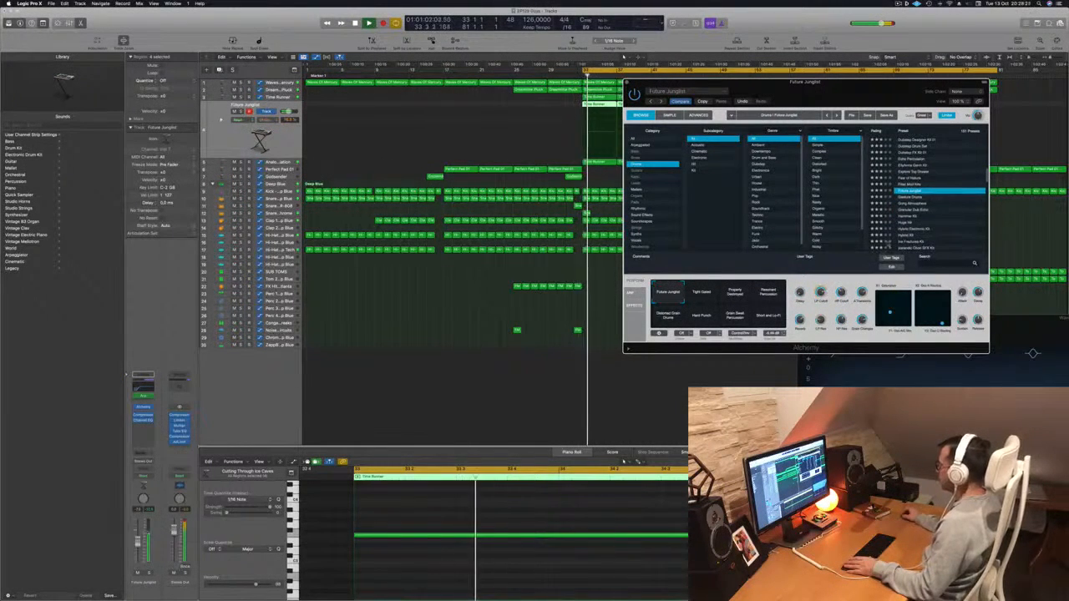
click(735, 294)
click(767, 296)
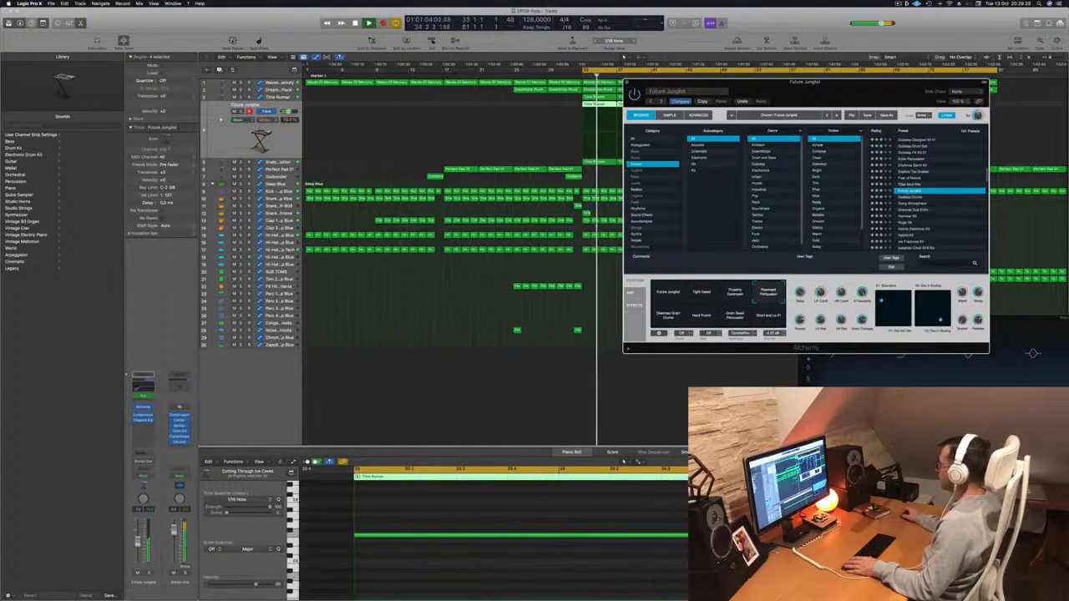
click(723, 290)
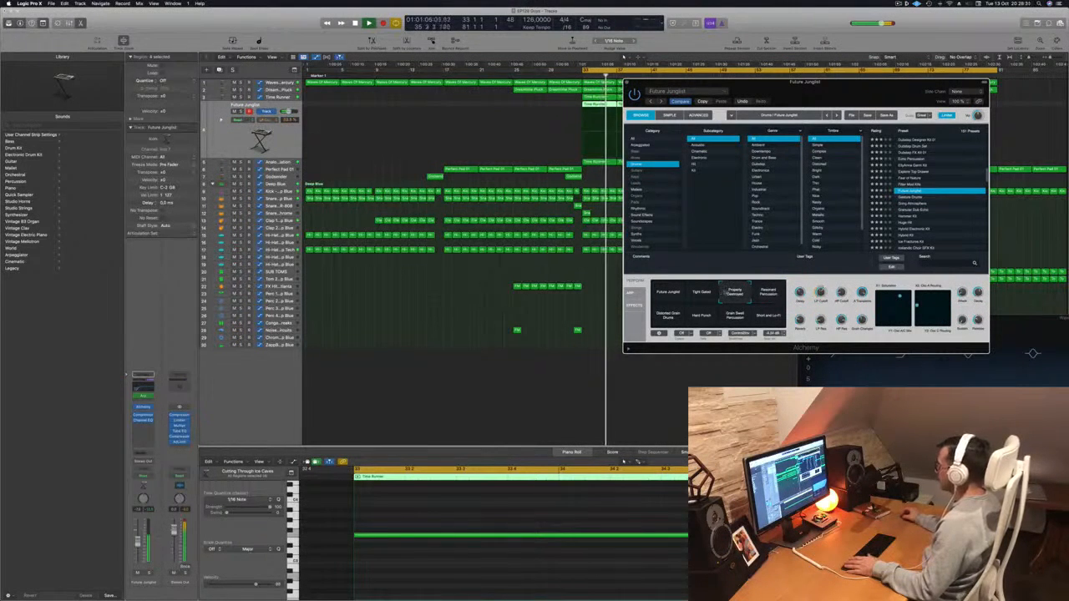
Step: Audition the Gong Atmosphere, Granular Dub Echo and Hammer Kit presets in Alchemy against the looped section
click(911, 198)
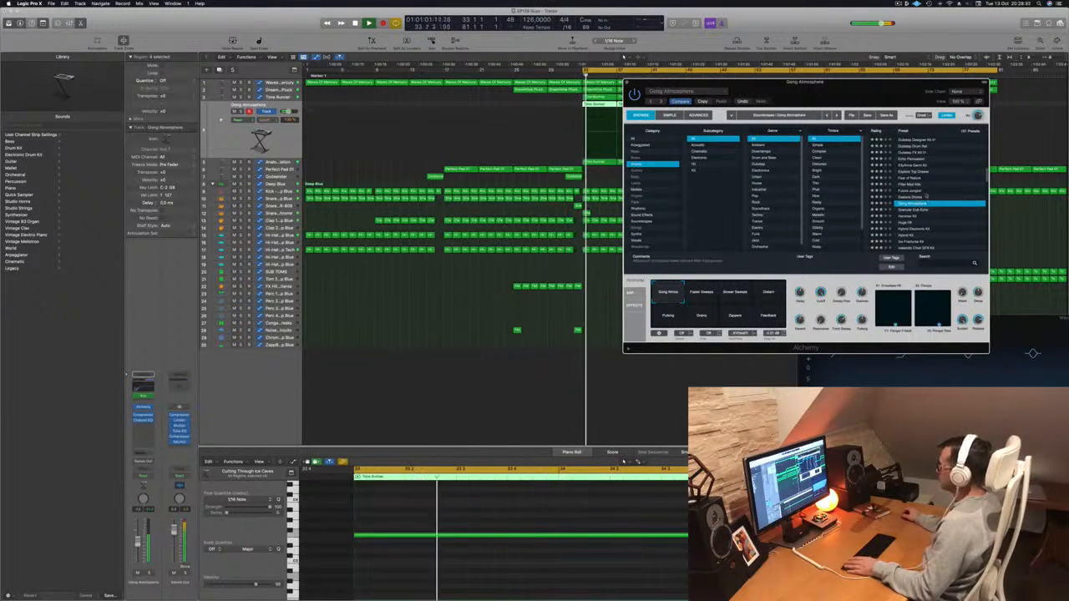
click(925, 202)
click(916, 192)
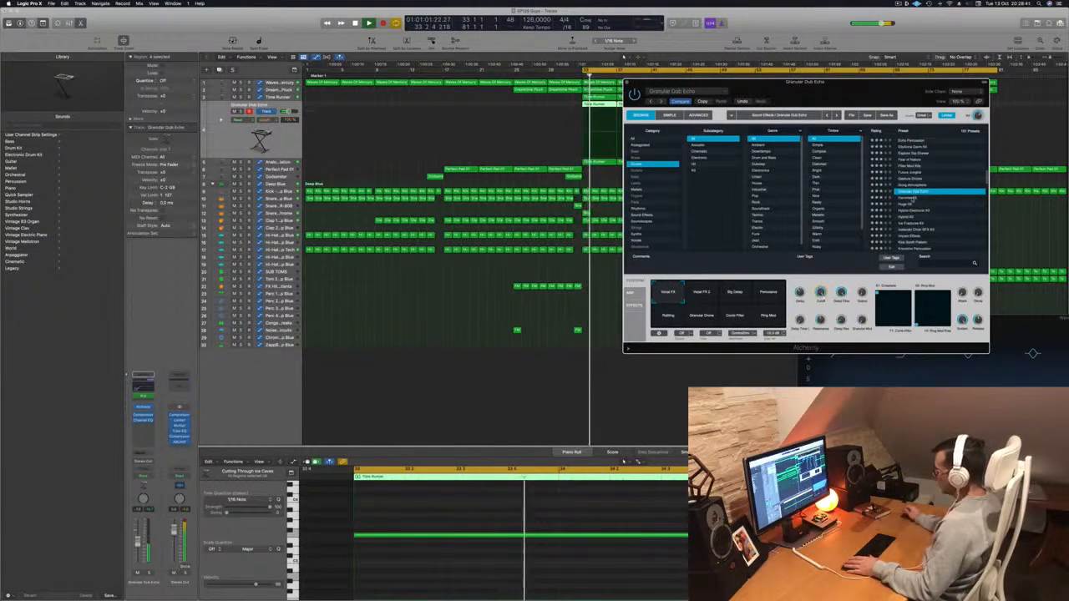
click(904, 198)
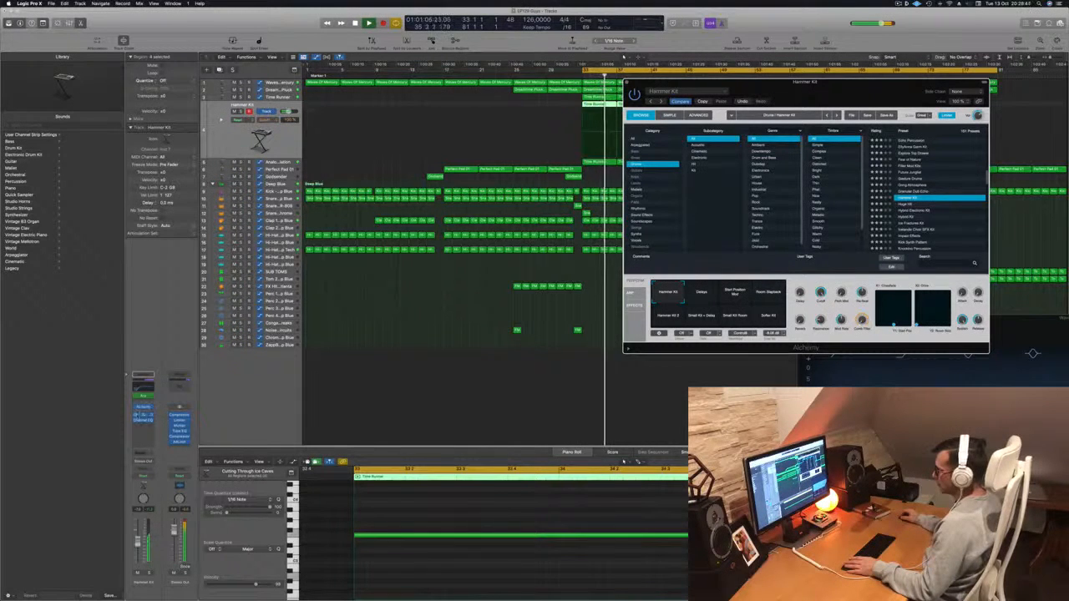
Step: Bypass the Arp effect on the Alchemy track and try out the Huge Hit preset with Musical Typing
click(135, 397)
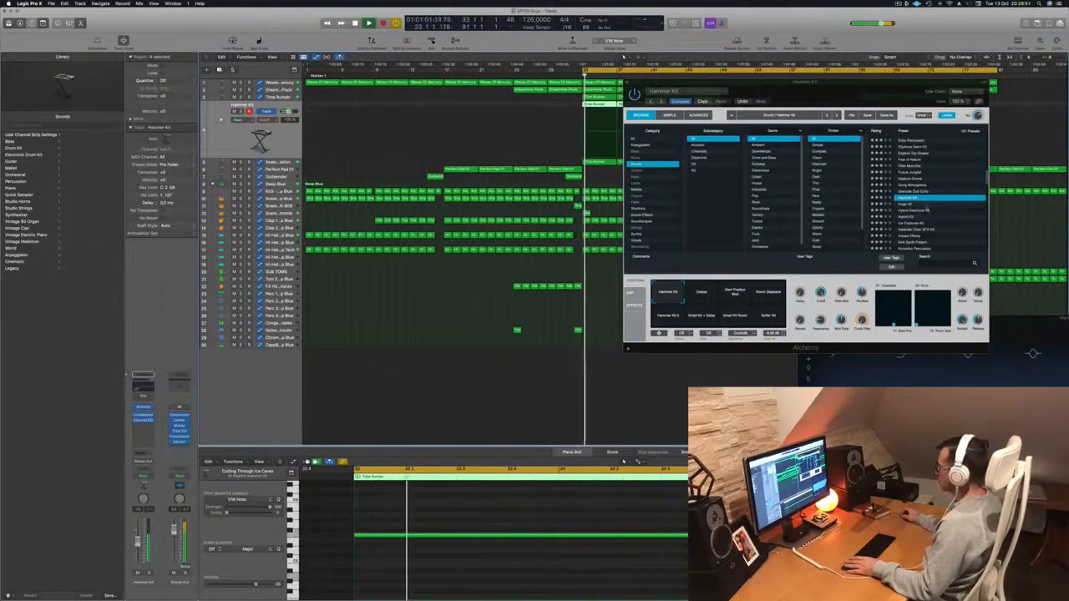
key(Down)
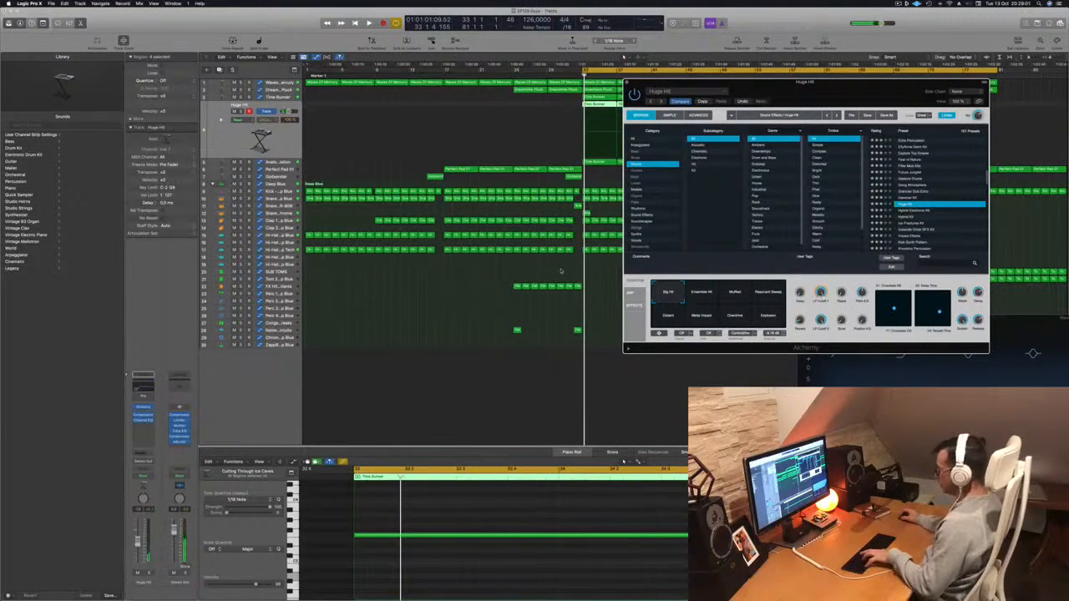
key(super+k)
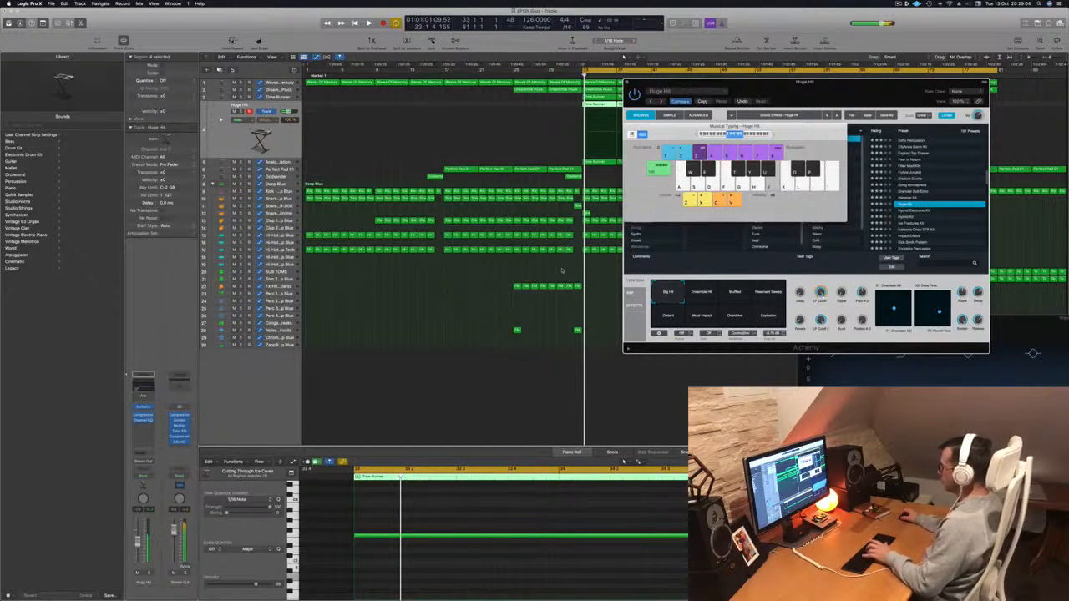
key(f)
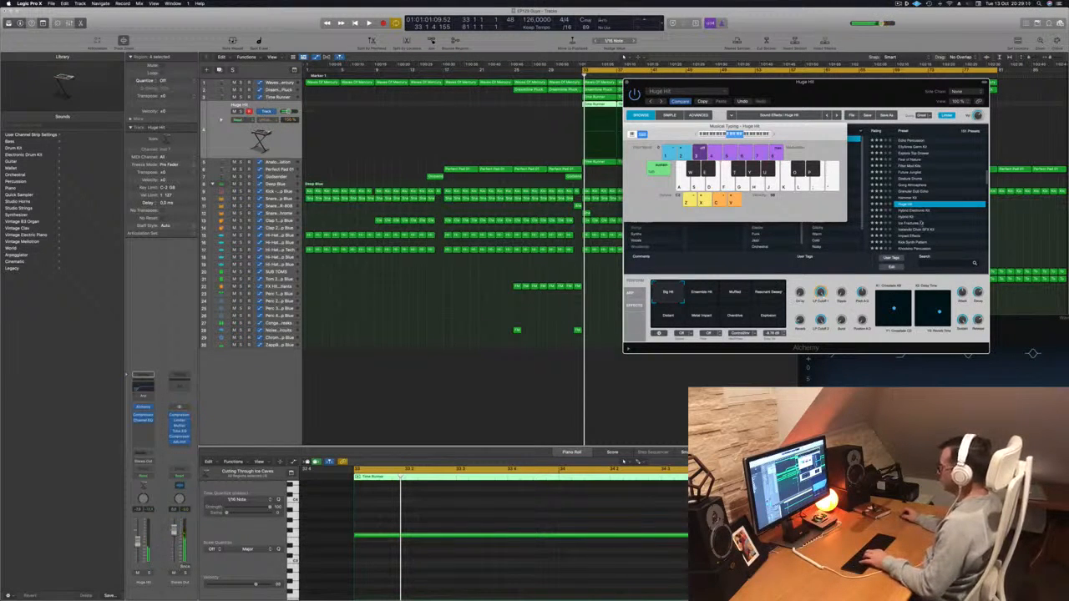
key(super+k)
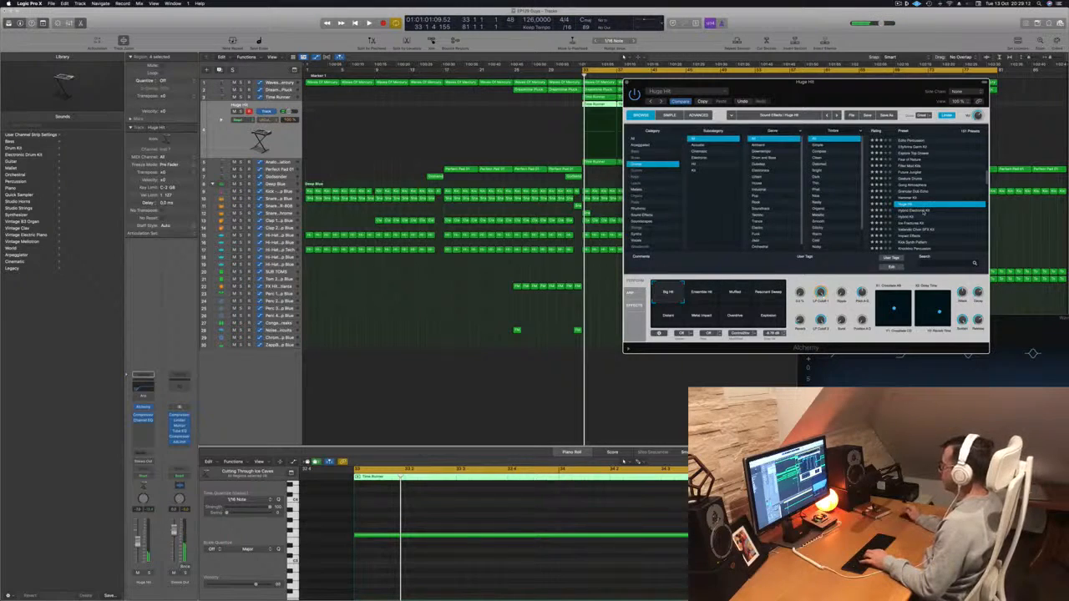
Step: Audition the Hybrid Electronic Kit, Longevity, Massive Gong and Massive Hammer Kit presets on the Alchemy track
click(923, 211)
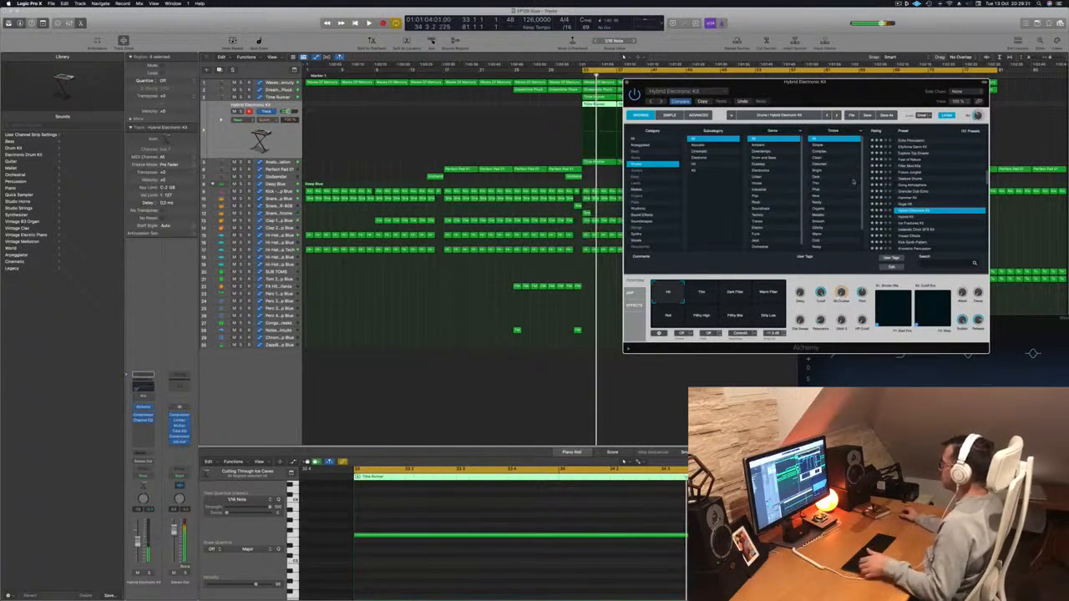
scroll(853, 181, down, 3)
scroll(962, 203, down, 5)
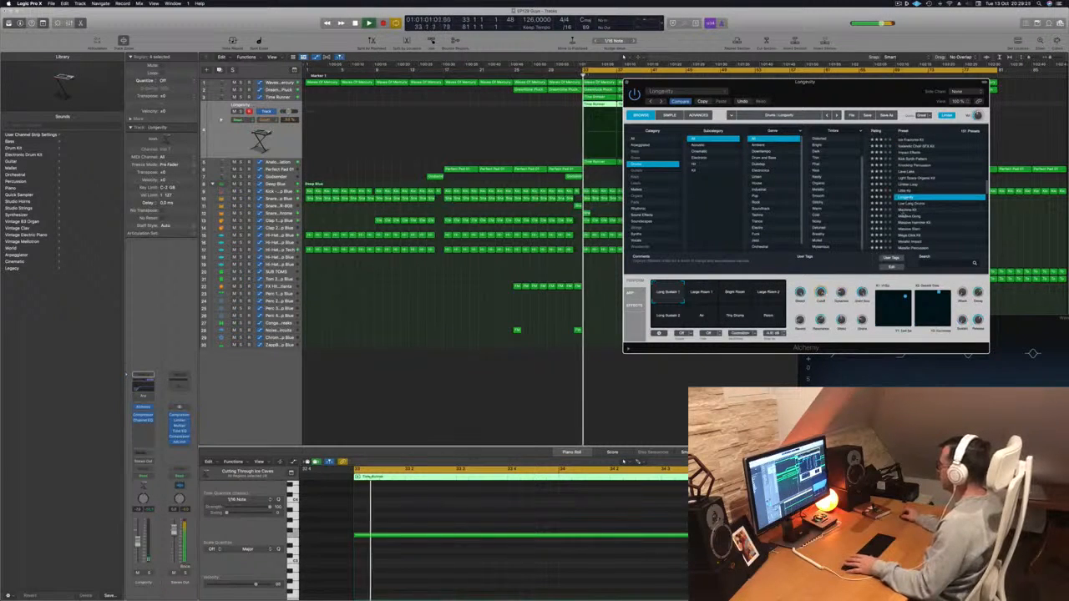
click(910, 218)
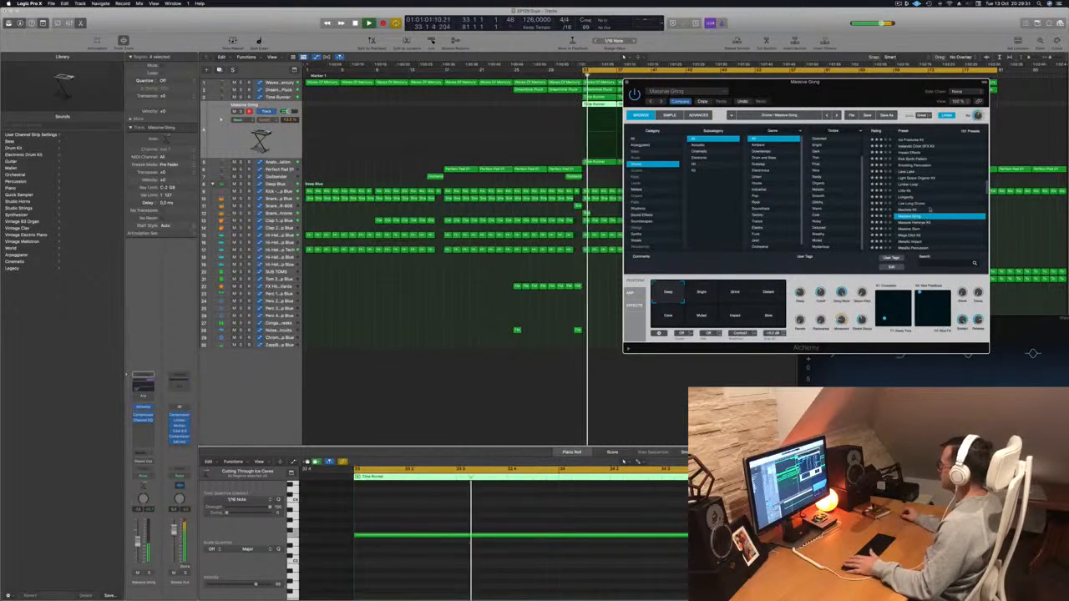
click(925, 222)
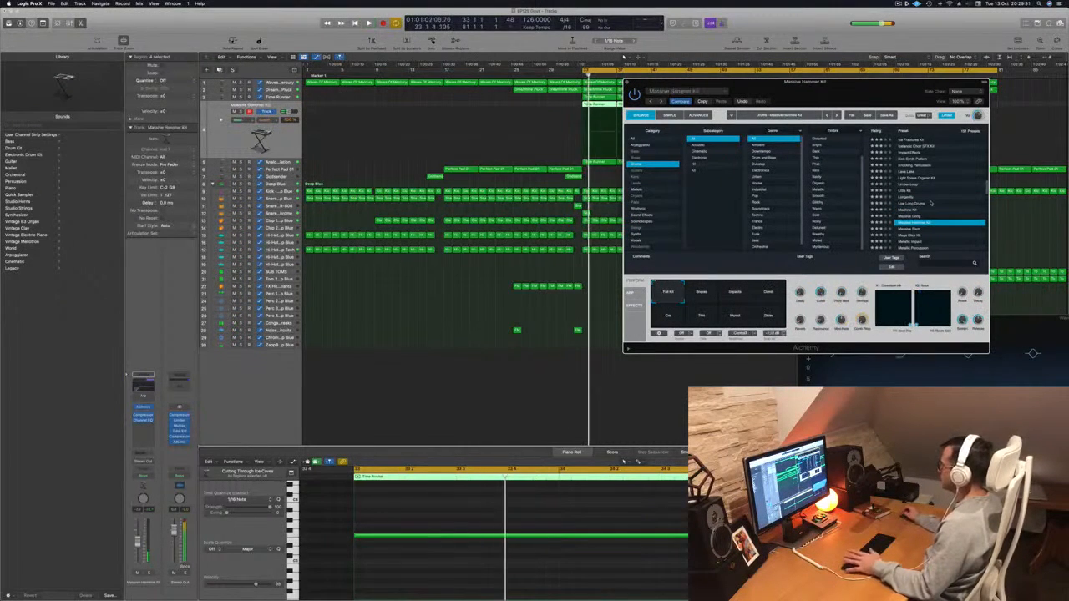
Step: Load the Night Sequence preset and audition its Submarine, Flanger Sub, Reverse and Weird Sweep variations
scroll(937, 212, down, 5)
click(959, 205)
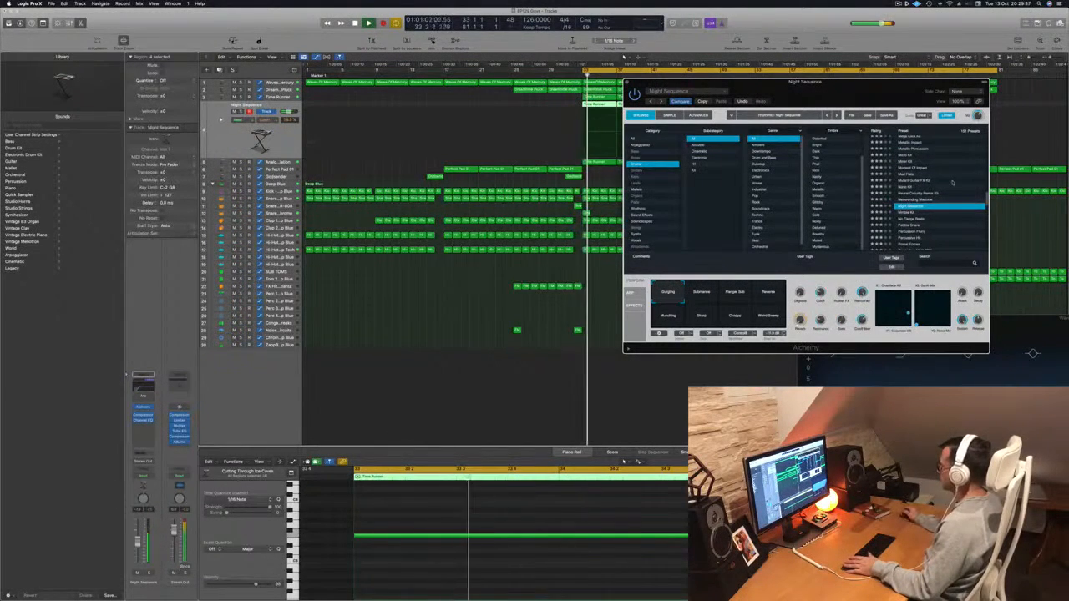
click(703, 295)
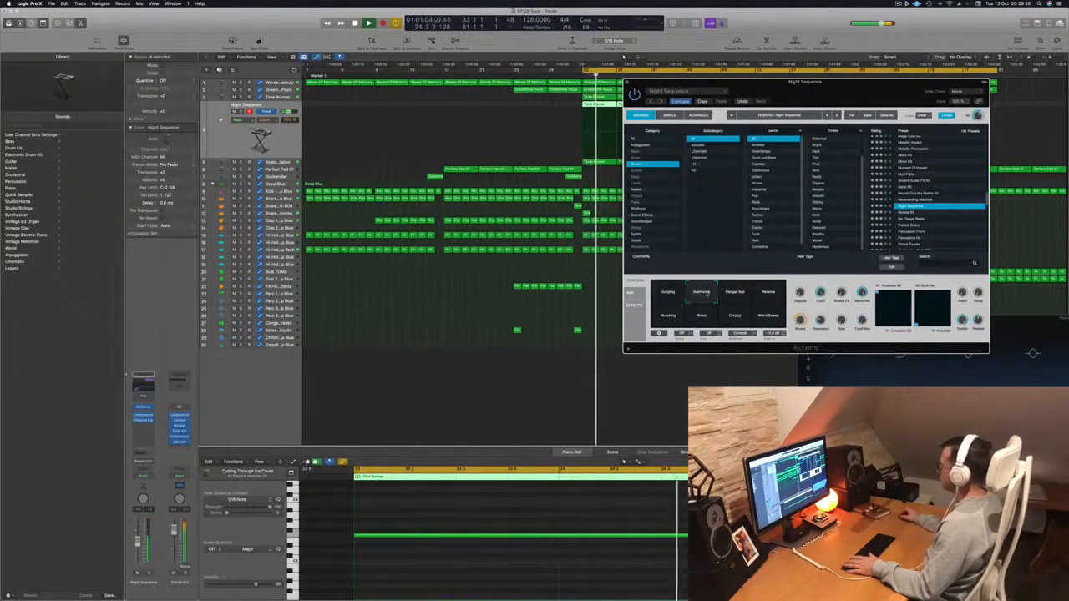
click(735, 294)
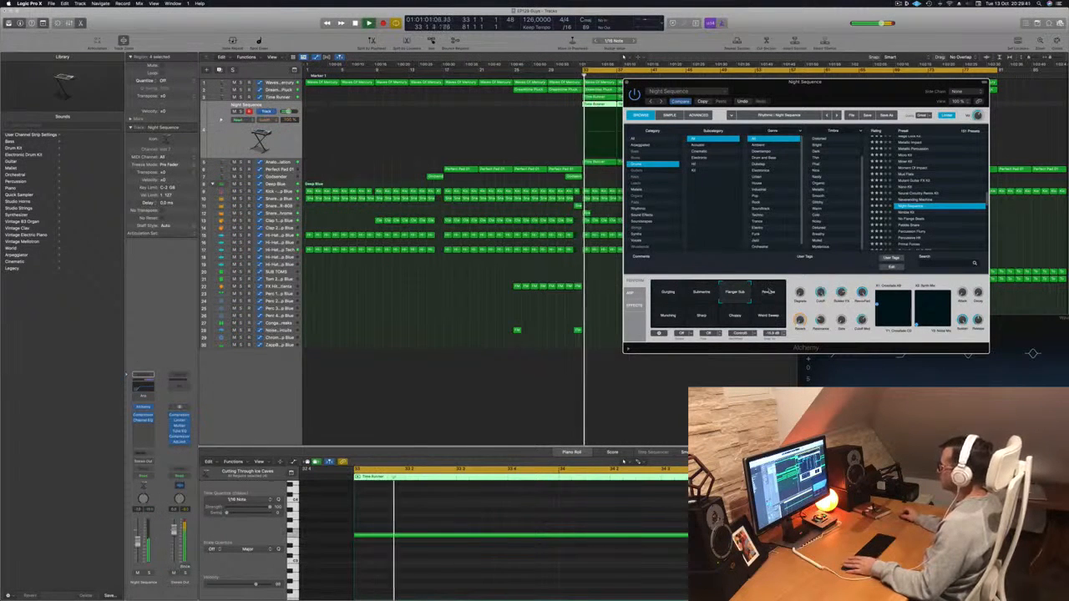
click(771, 295)
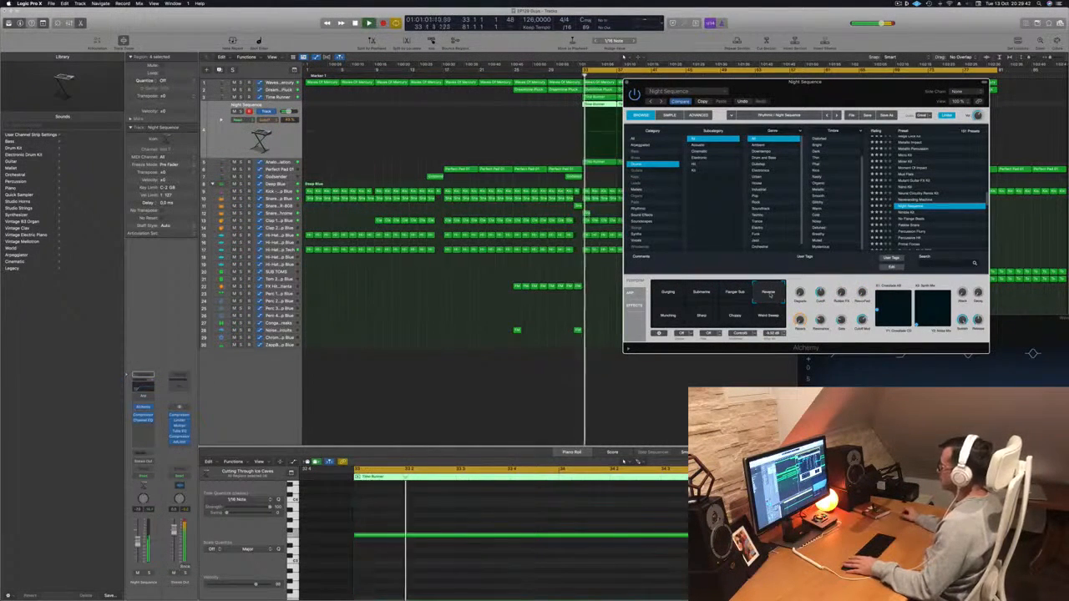
click(769, 315)
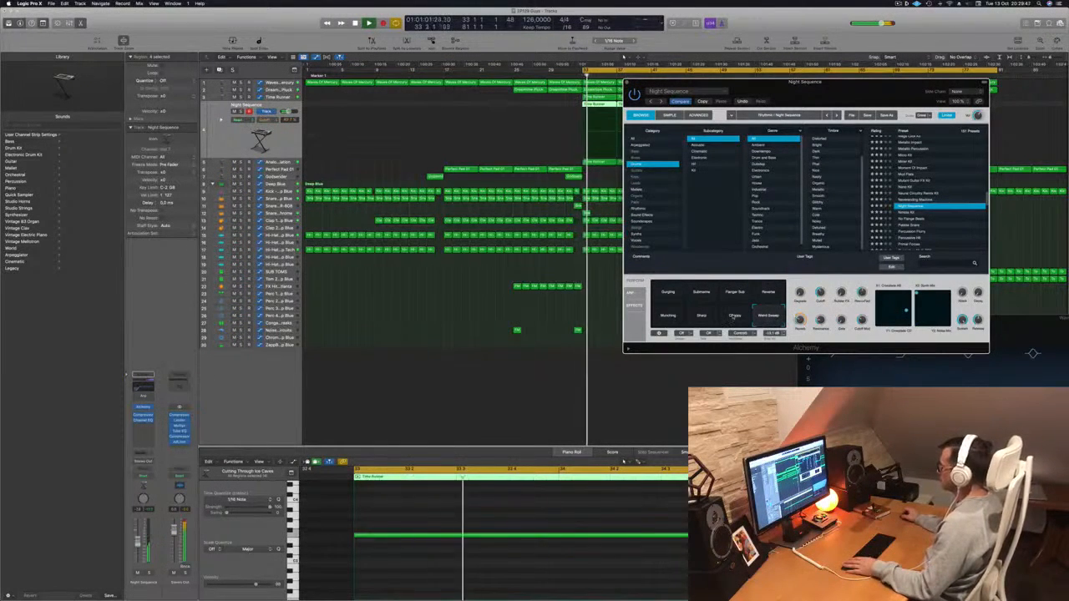
Step: Audition the Choppy and Sharp variations of the Night Sequence preset and settle on Choppy
click(735, 316)
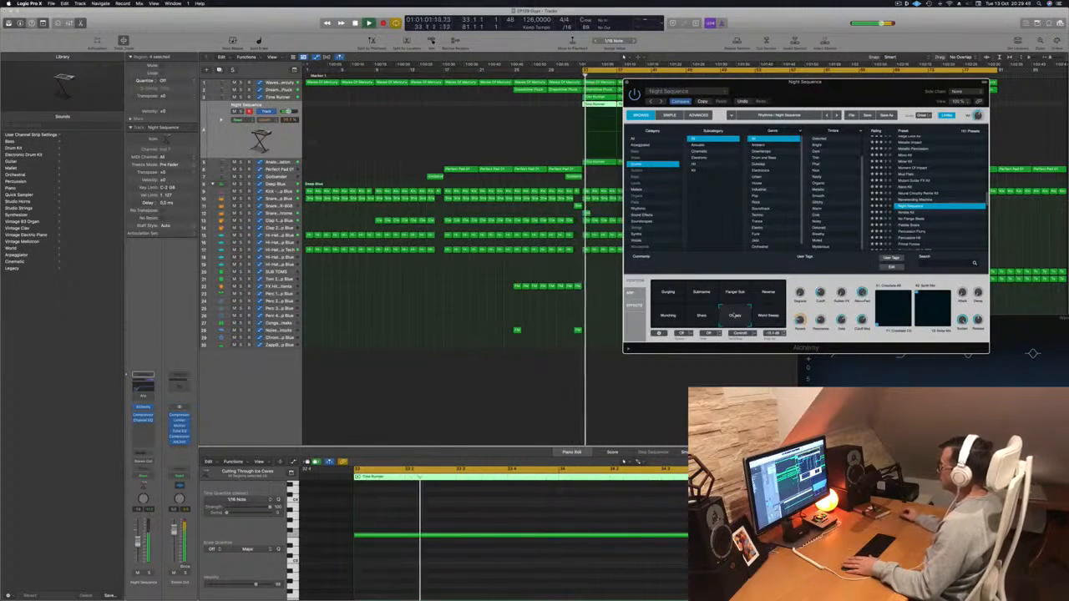
click(701, 316)
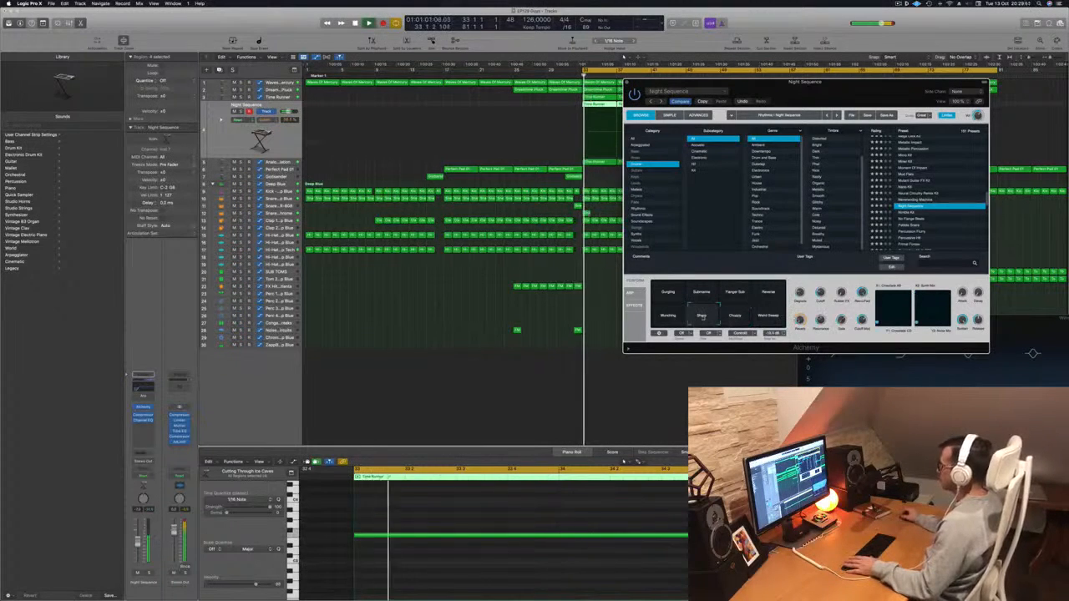
click(655, 325)
click(735, 324)
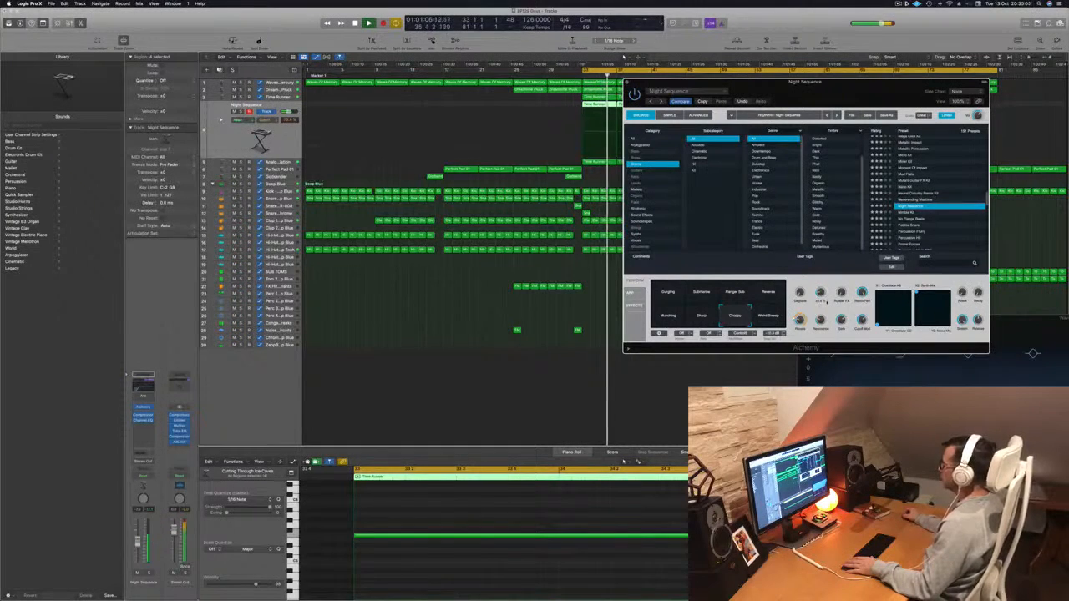
Step: Close the Alchemy plug-in window and move the uncovered Musical Typing keyboard slightly aside
drag(675, 85, 531, 169)
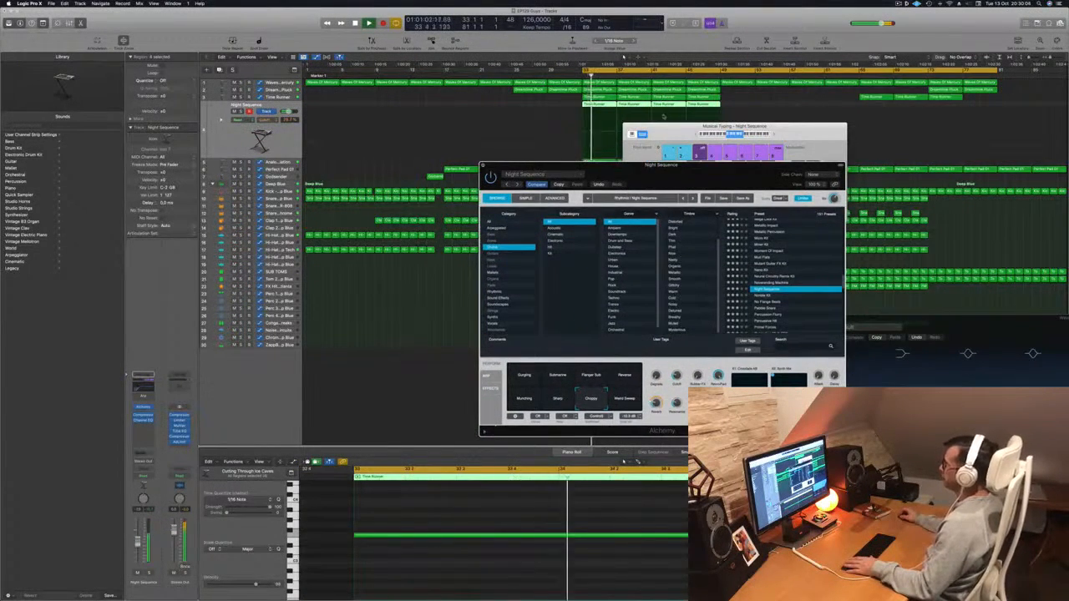
key(super+w)
drag(683, 134, 660, 139)
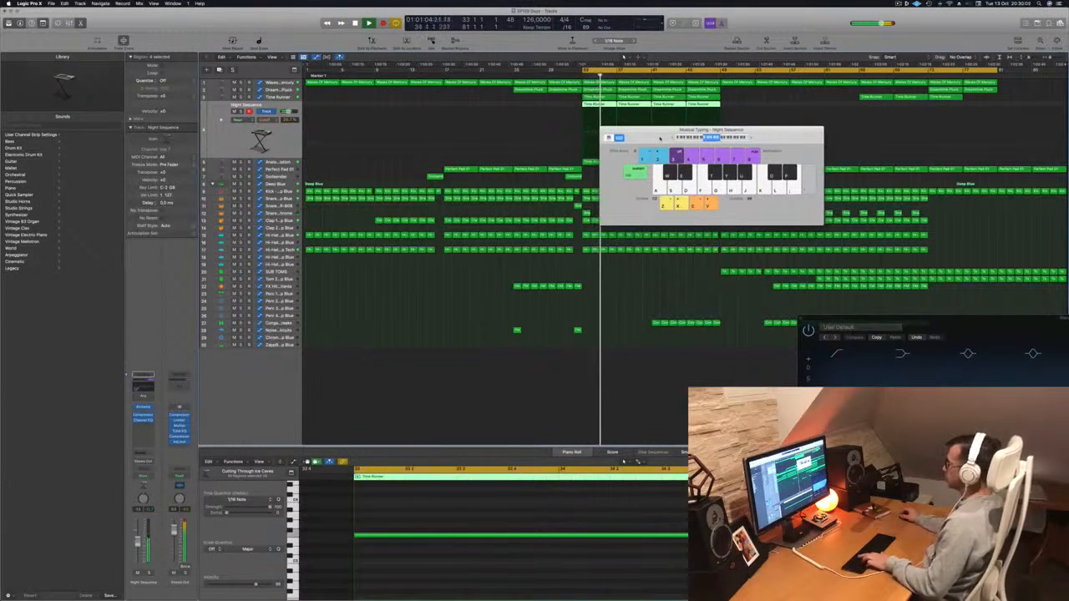
key(super+h)
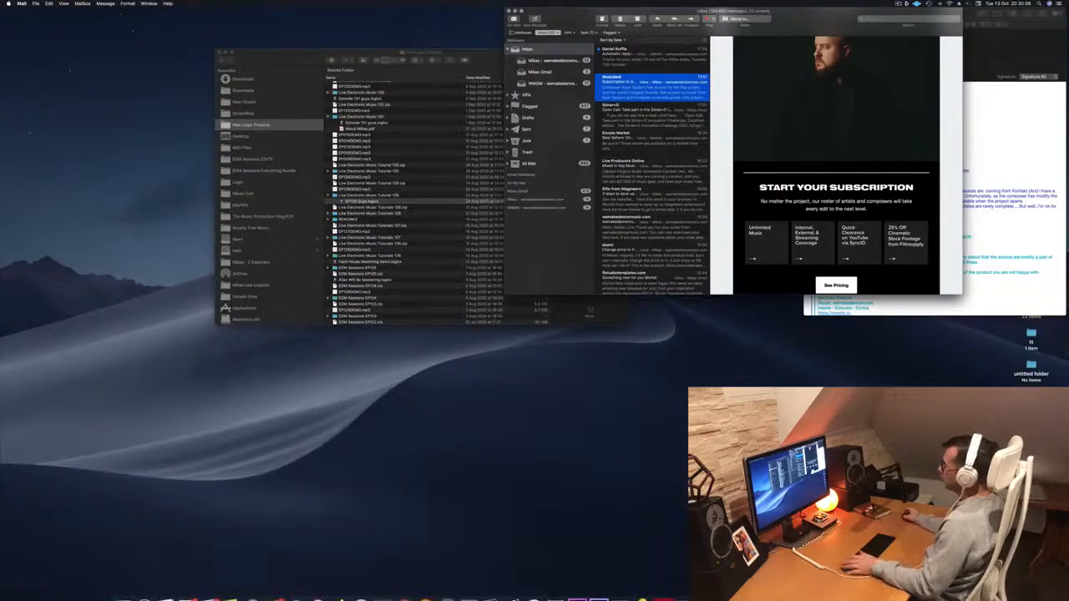
mouse_move(643, 590)
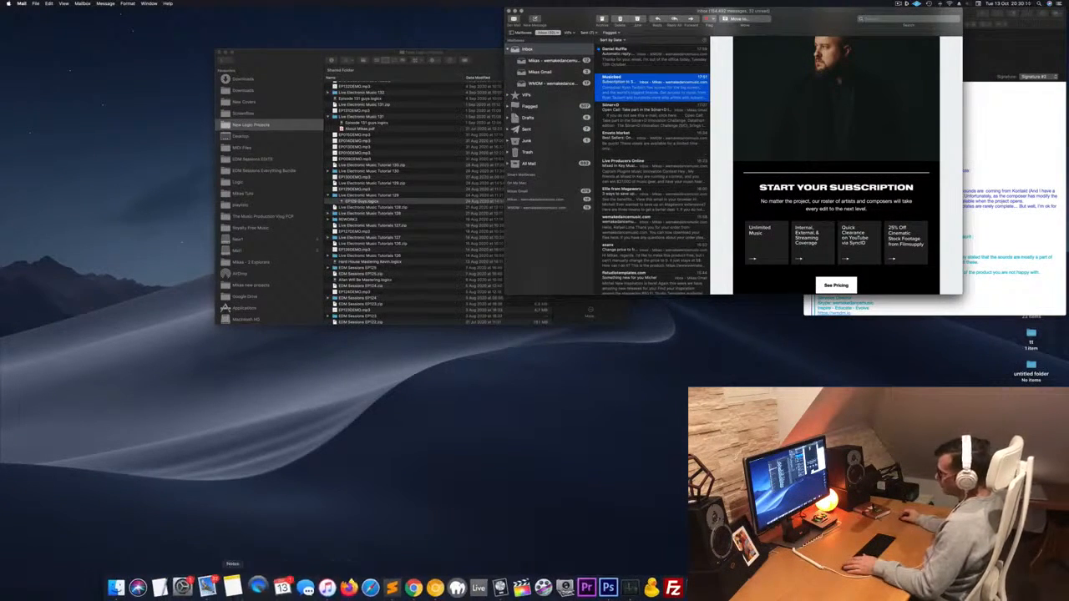
click(500, 588)
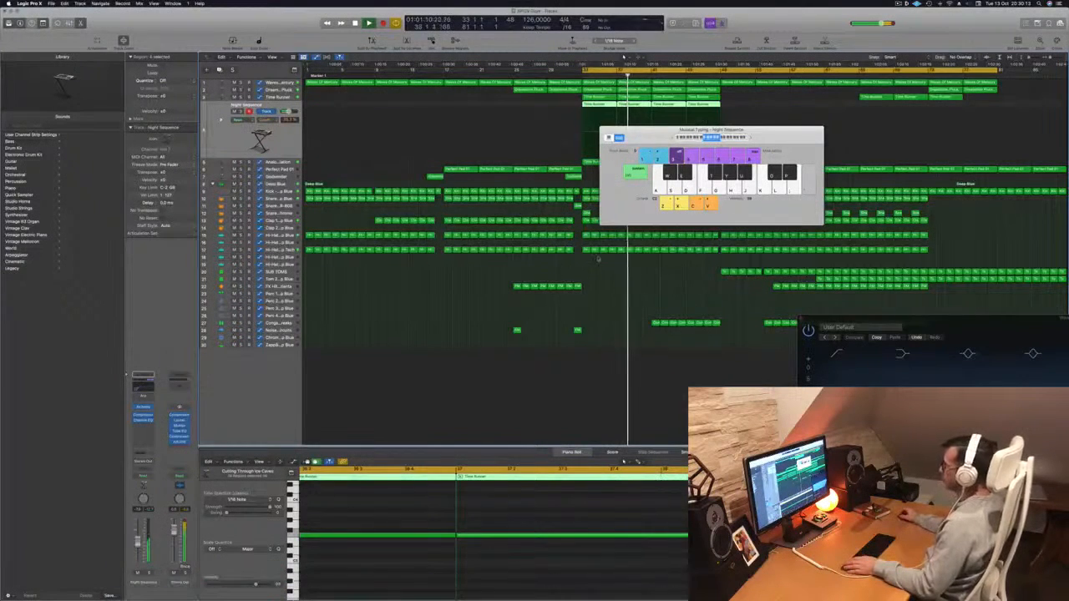
Step: Close the Musical Typing keyboard and restart playback of the looped section
drag(675, 137, 561, 162)
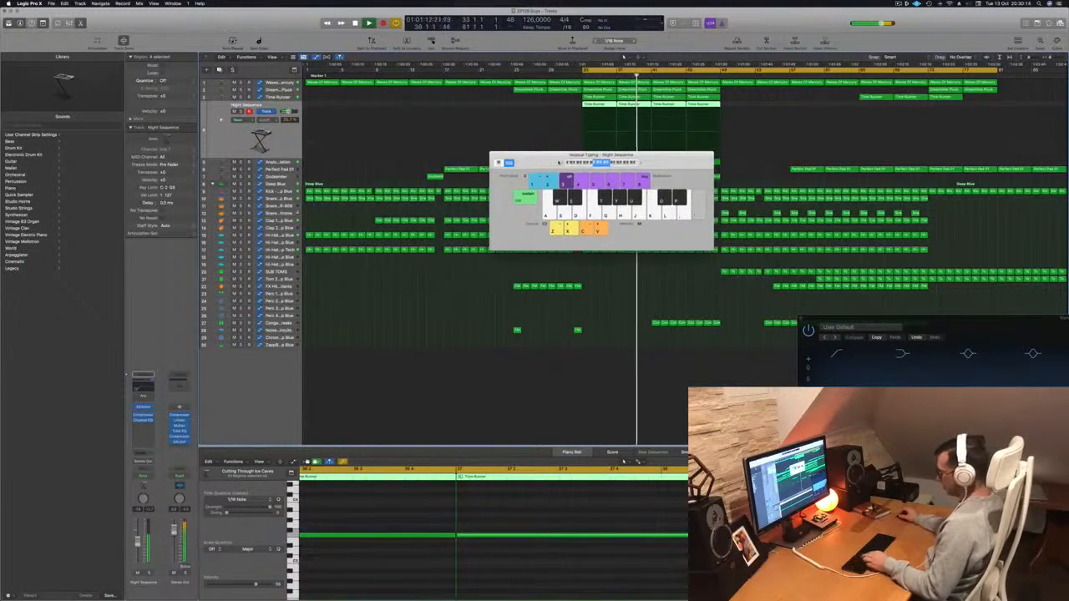
key(super+k)
key(space)
key(space)
key(space)
key(space)
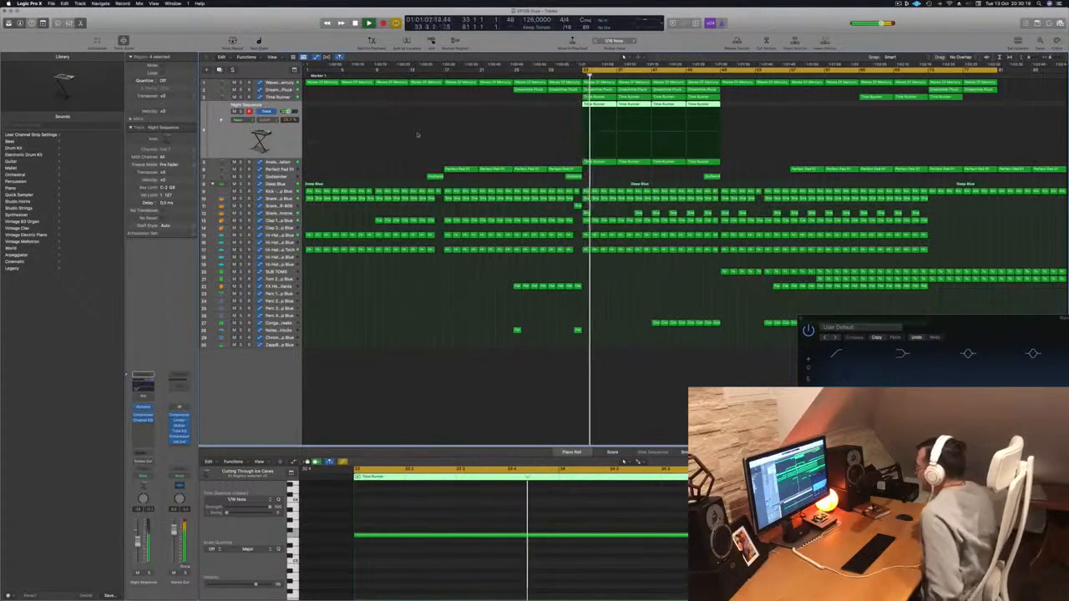
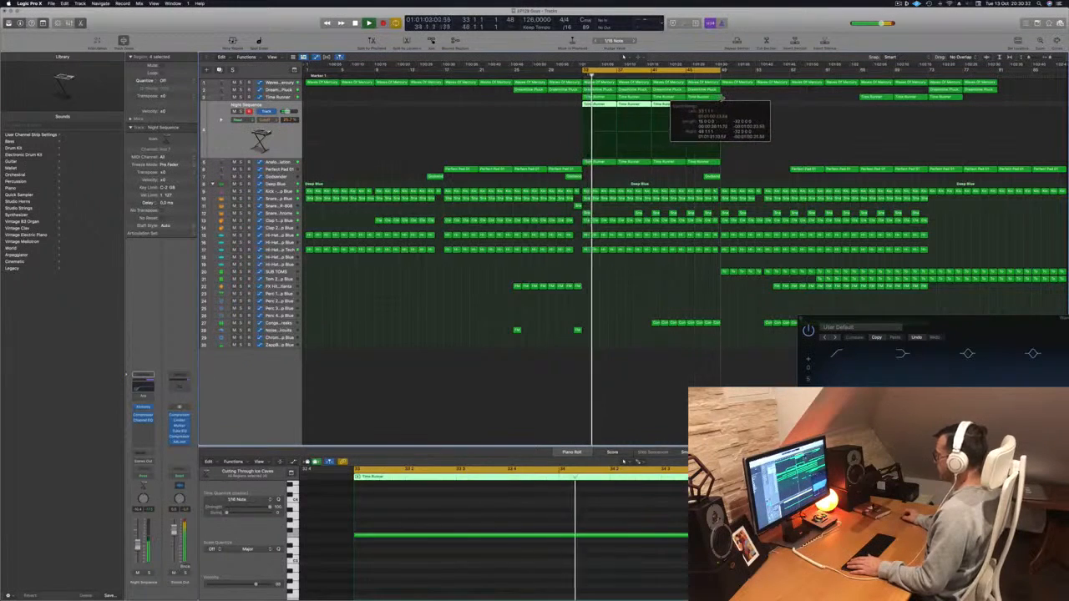
Step: Repeat the looped section starting at bar 33 across all tracks, inserting the copy directly after it
key(super+r)
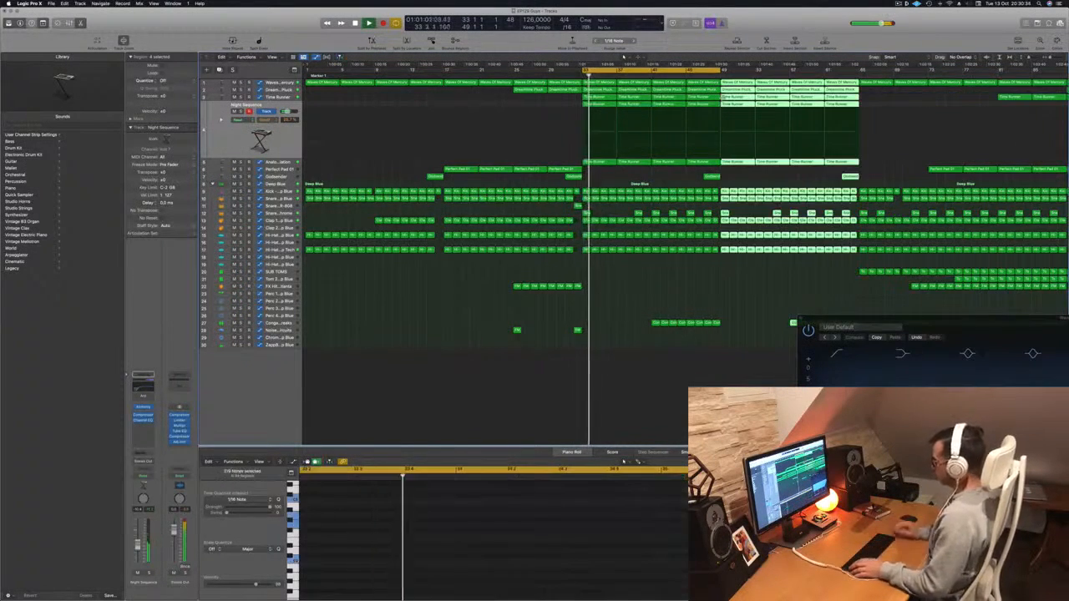
key(super+Left)
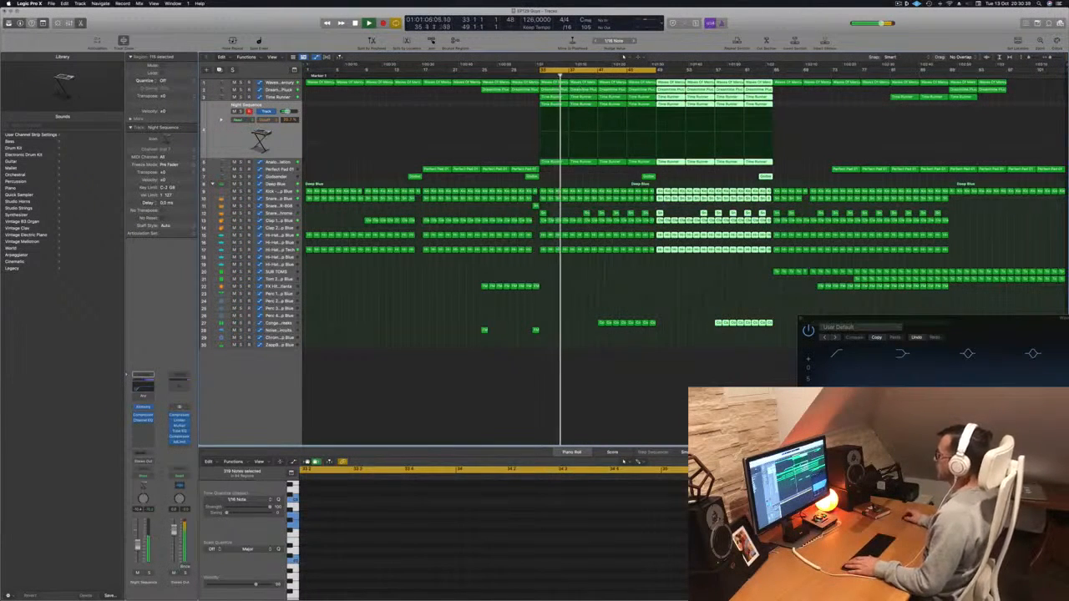
Step: Thin out the first section by deleting its last three Waves Of Mercury, last two Dreamtime Pluck and last Time Runner regions
click(587, 82)
key(BackSpace)
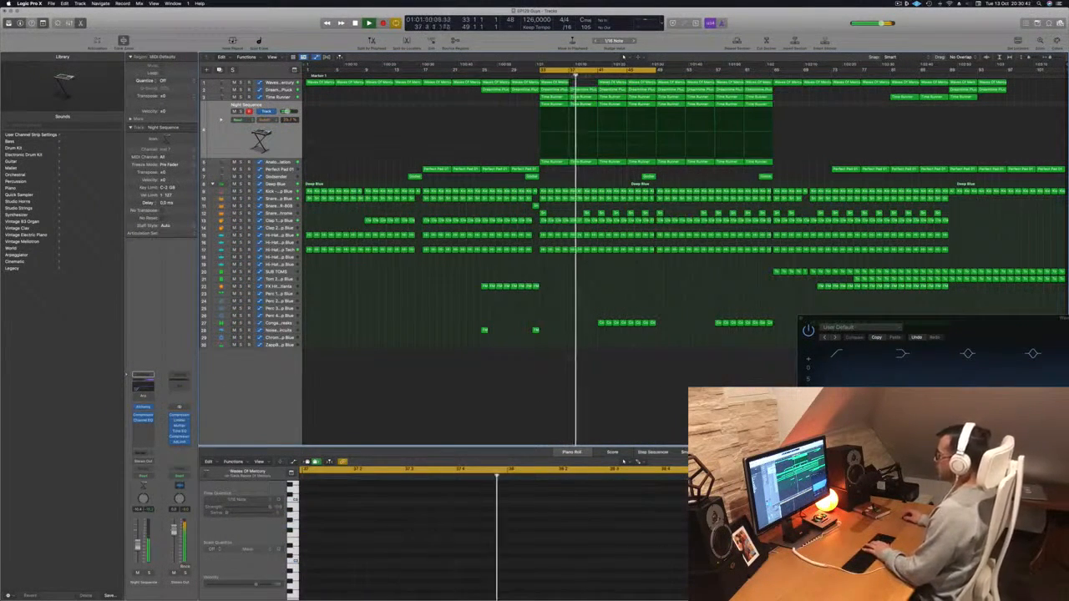
click(612, 89)
key(BackSpace)
click(612, 82)
key(BackSpace)
click(640, 84)
key(BackSpace)
click(639, 90)
key(BackSpace)
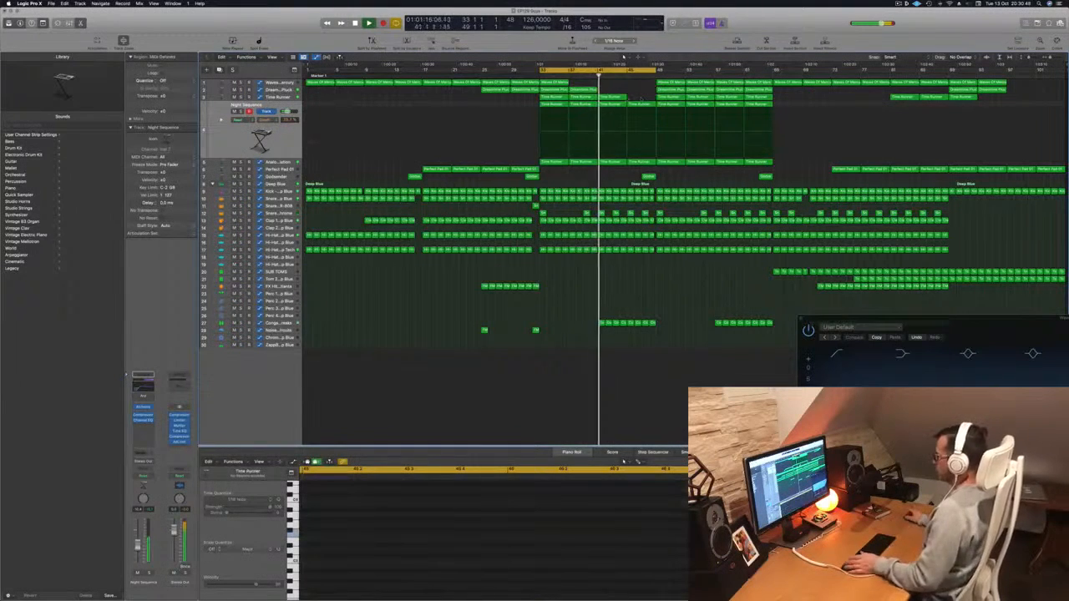
Step: Inspect the Night Sequence and Analog Glide Arpeggiation tracks and play the looped section from its start
click(612, 98)
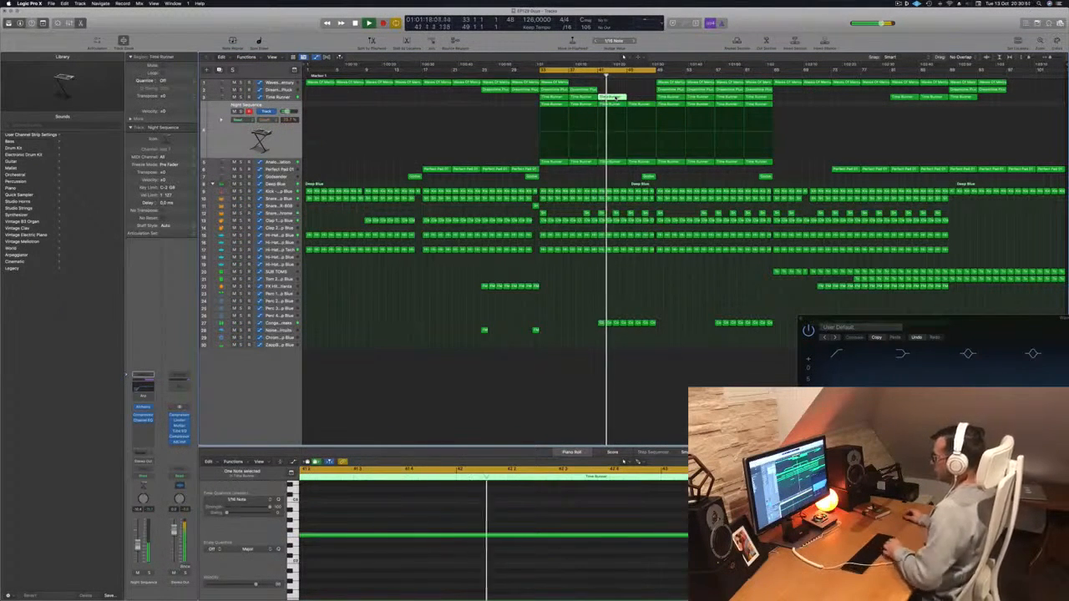
click(296, 138)
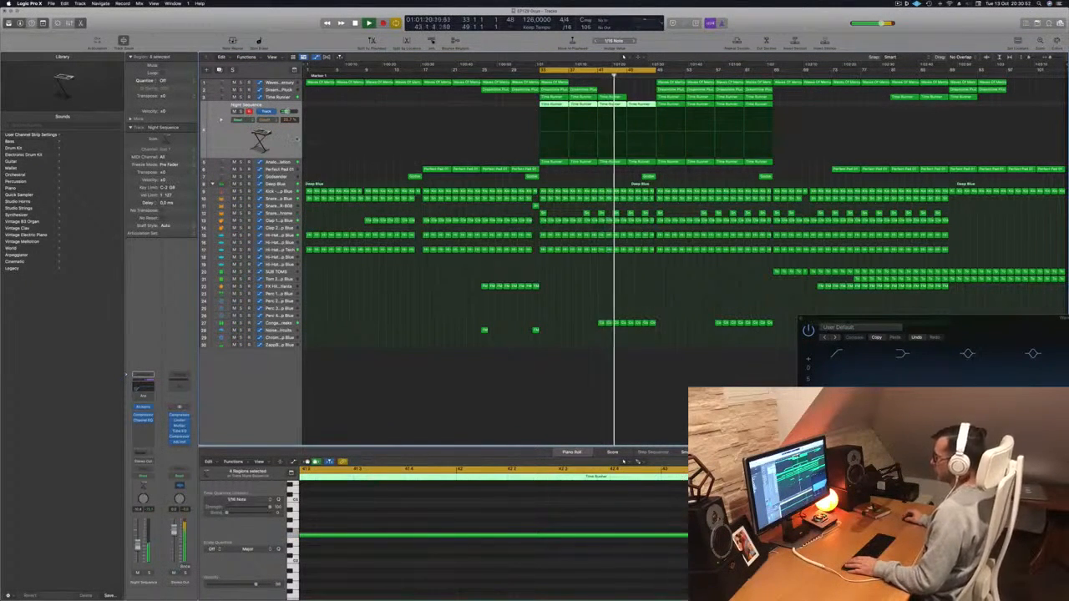
key(Down)
key(space)
key(space)
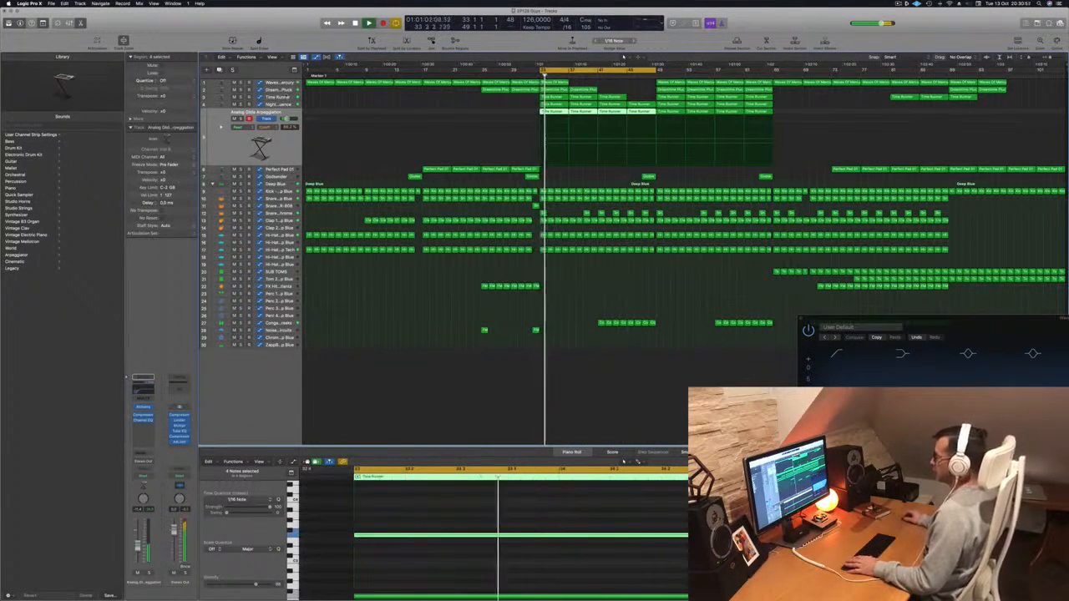
Step: Delete the Time Runner region at bar 41 in the first section
key(Up)
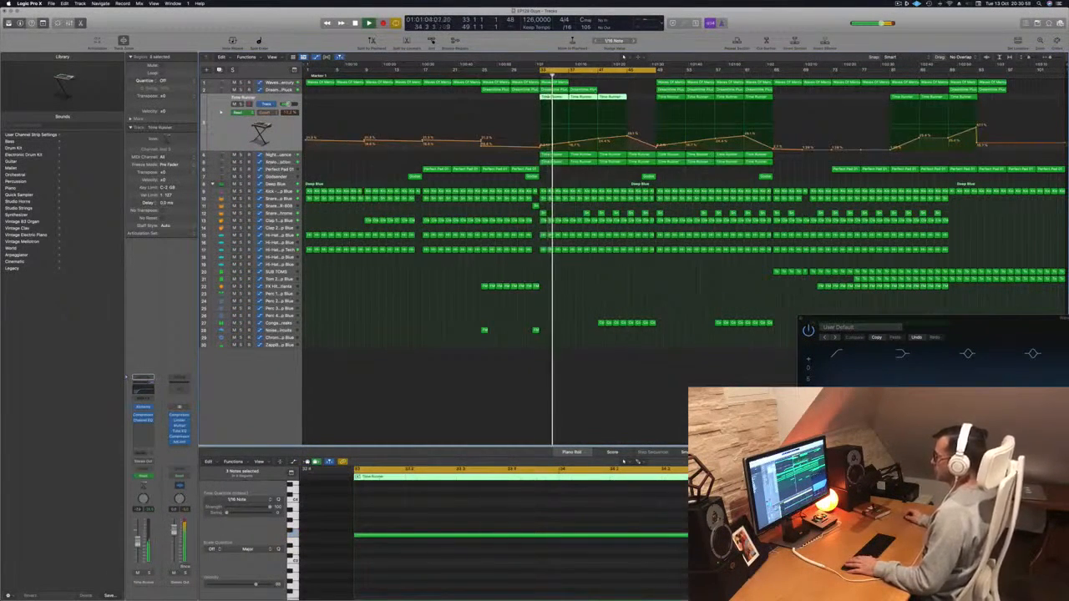
click(610, 89)
click(615, 98)
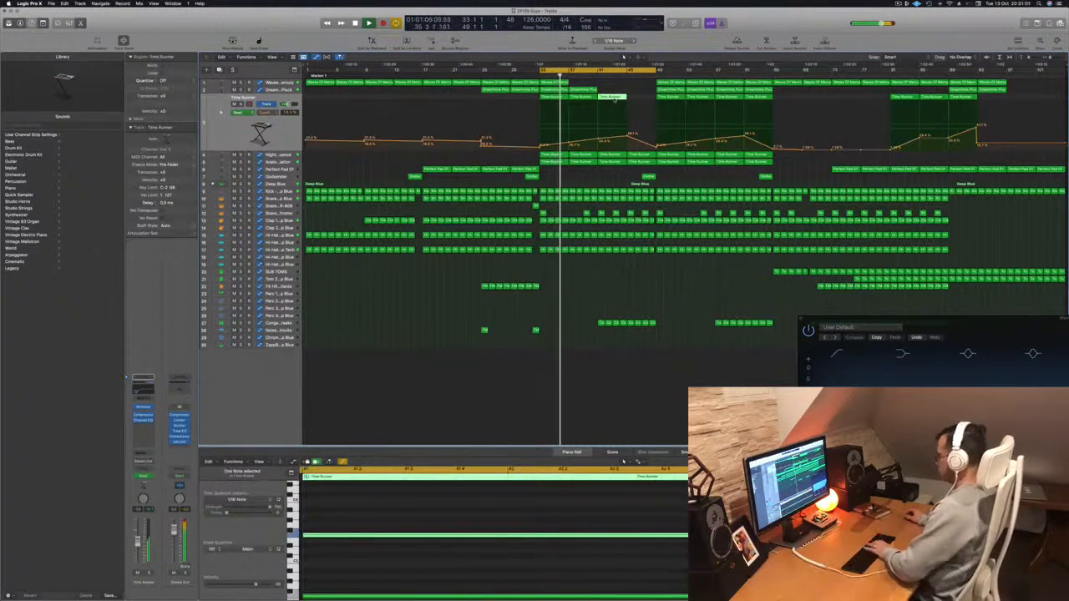
key(BackSpace)
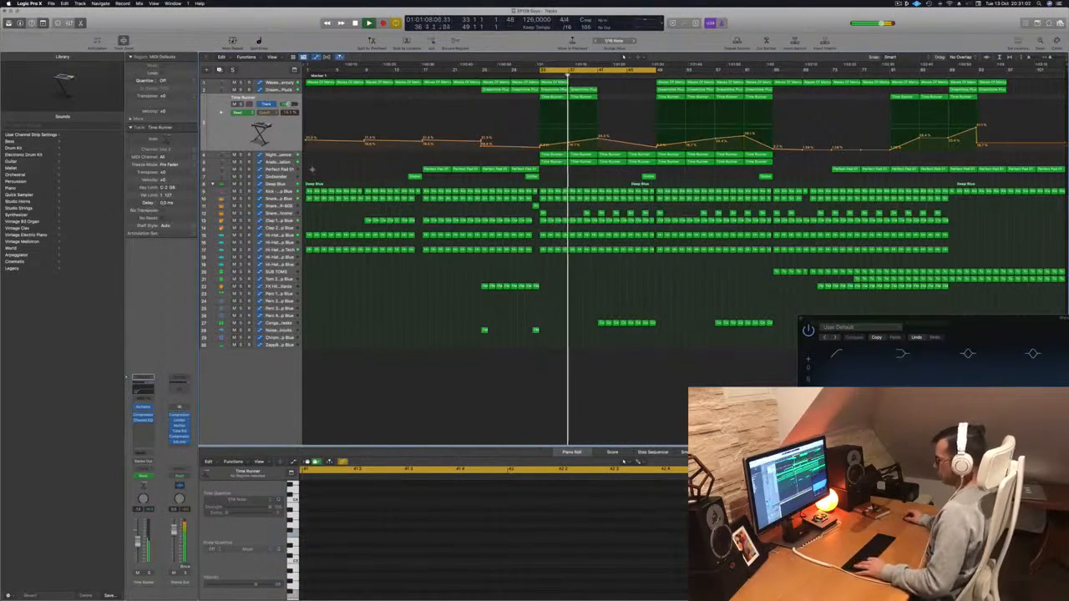
Step: Name and color all regions in the project by their tracks
key(super+a)
right_click(612, 155)
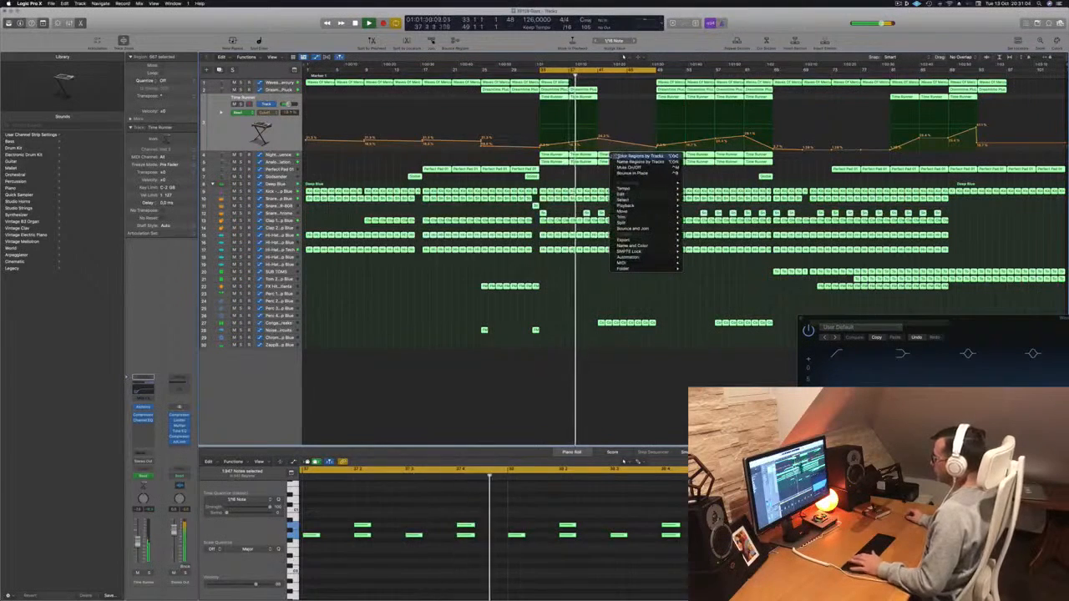
click(619, 162)
right_click(619, 156)
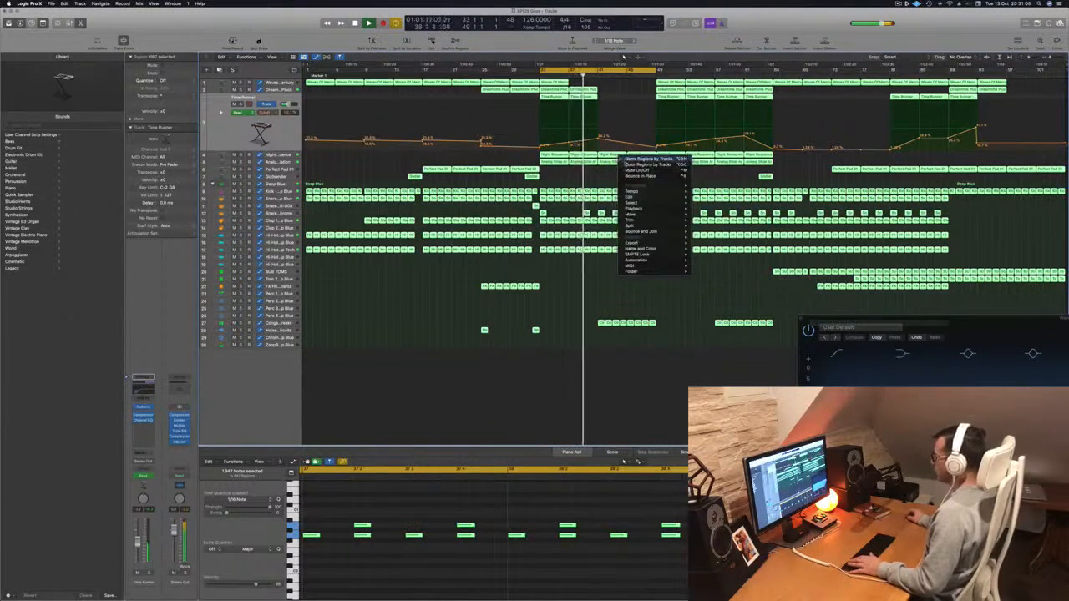
click(639, 164)
click(572, 179)
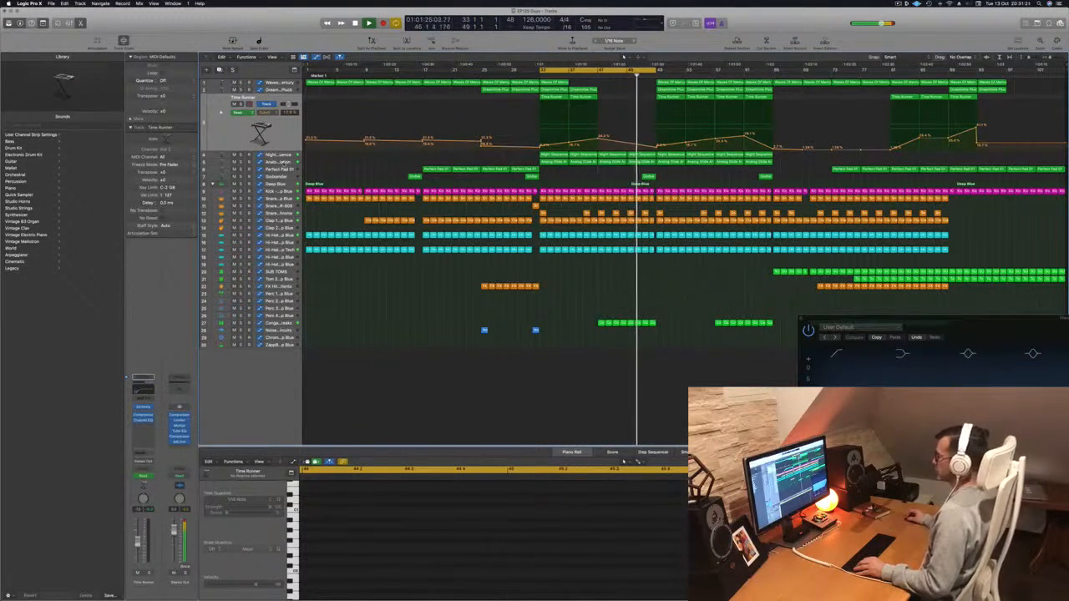
Step: Try deleting the snare, clap and hi-hat regions from the repeated section starting at bar 49
click(279, 162)
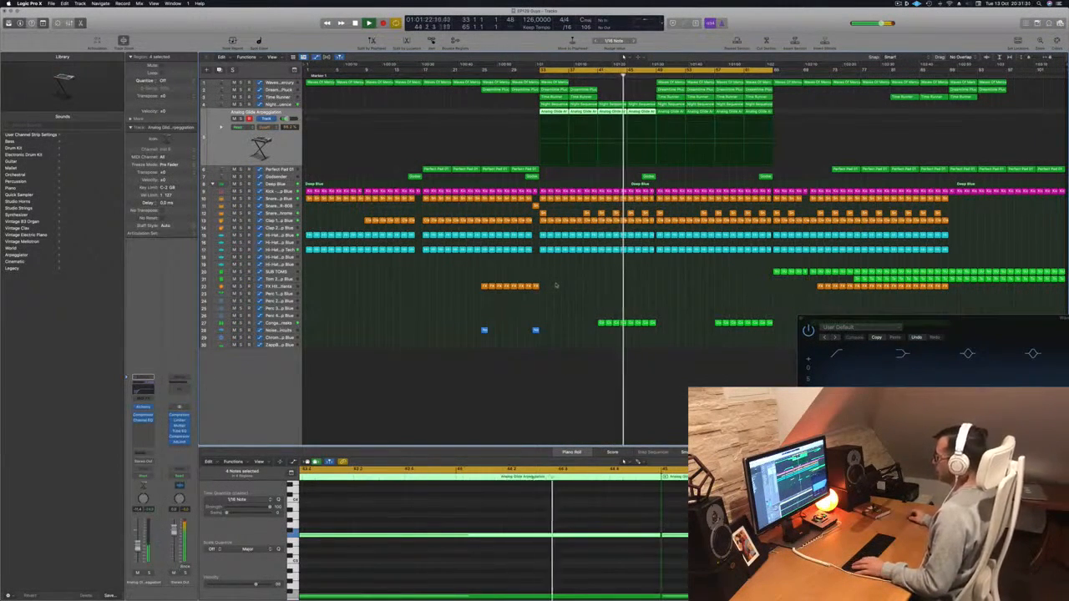
key(super+Right)
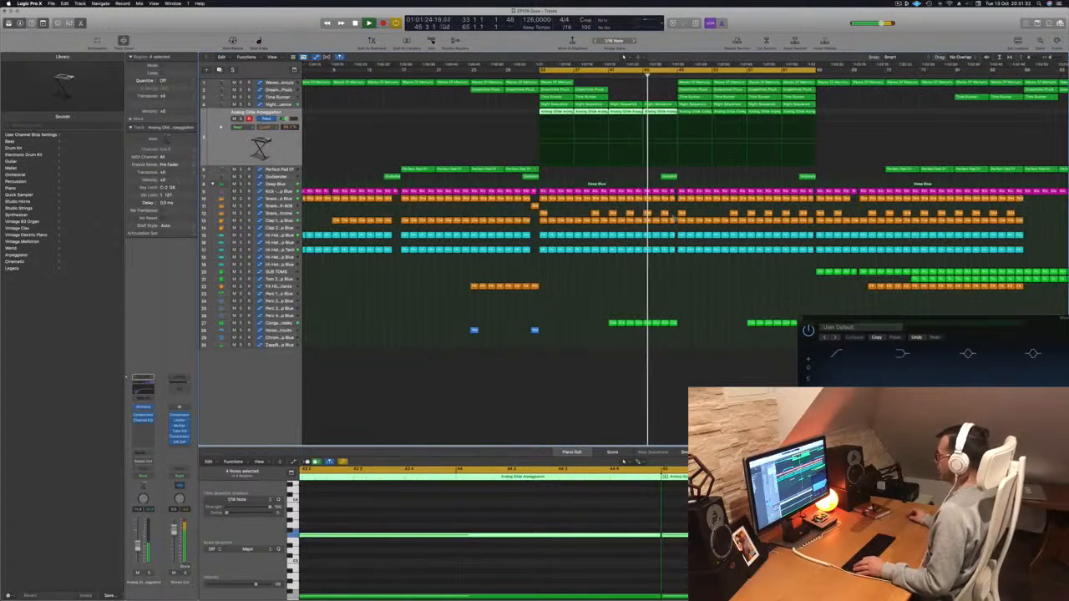
drag(677, 198, 812, 260)
key(BackSpace)
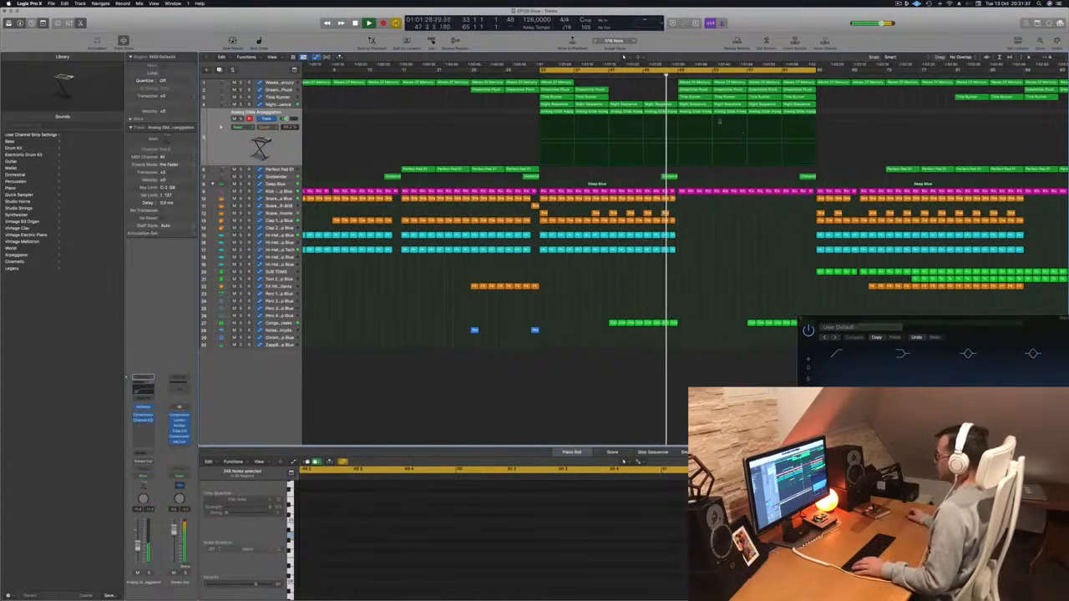
Step: Try removing the repeated section's first melodic regions on the top three tracks, and undo this and the preceding drum deletion
drag(657, 81, 729, 104)
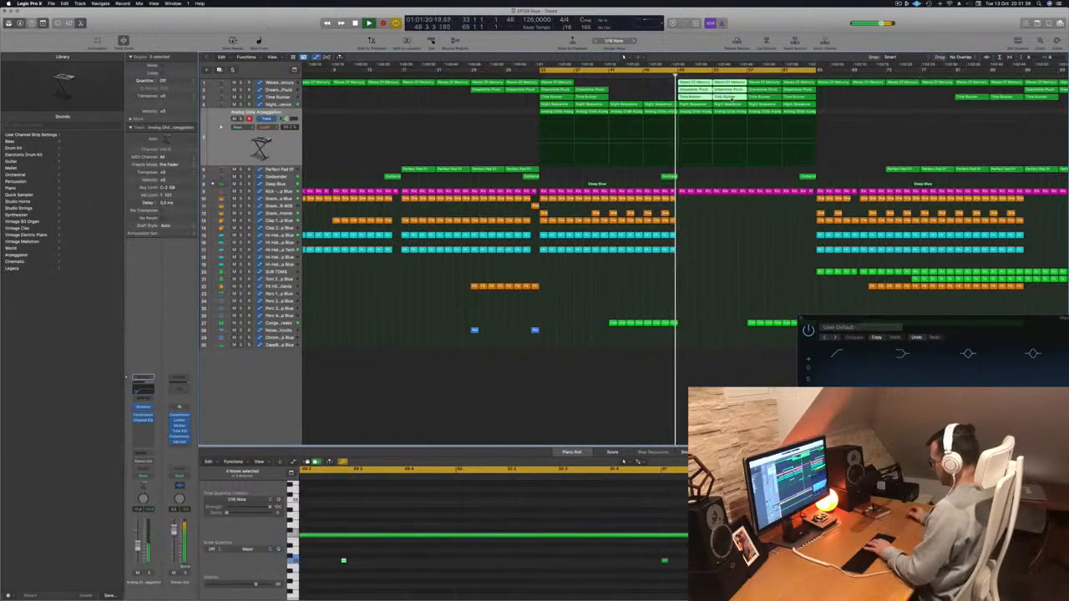
key(Delete)
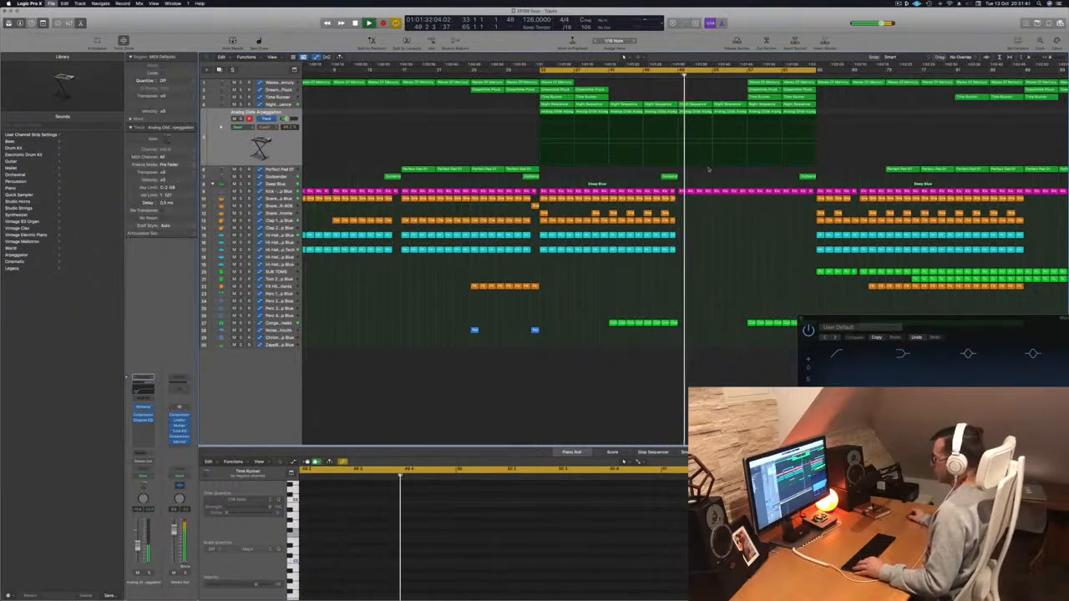
key(super+Left)
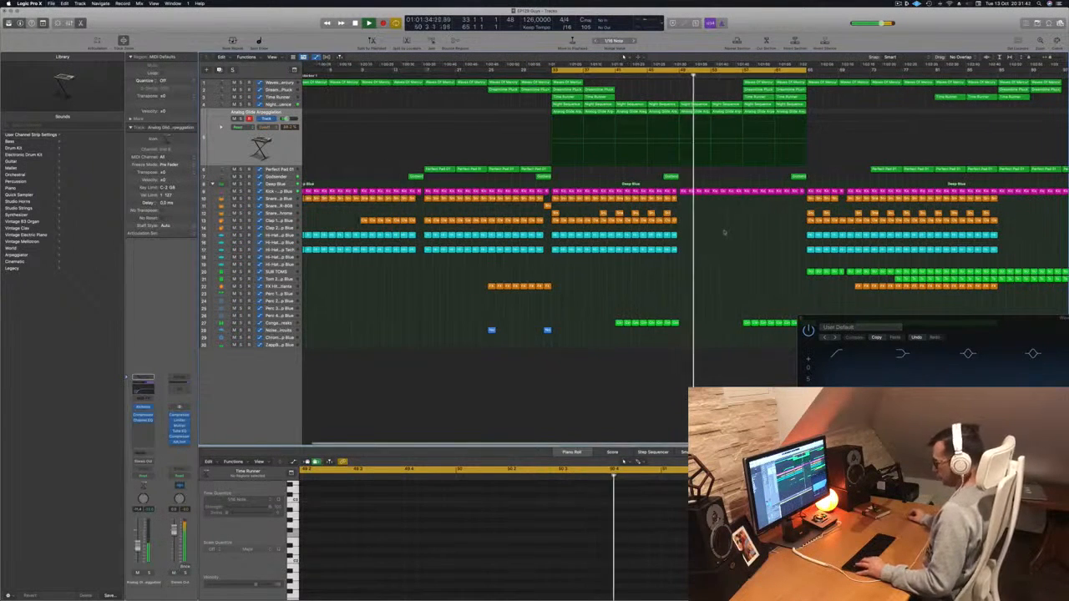
key(super+z)
key(super+z)
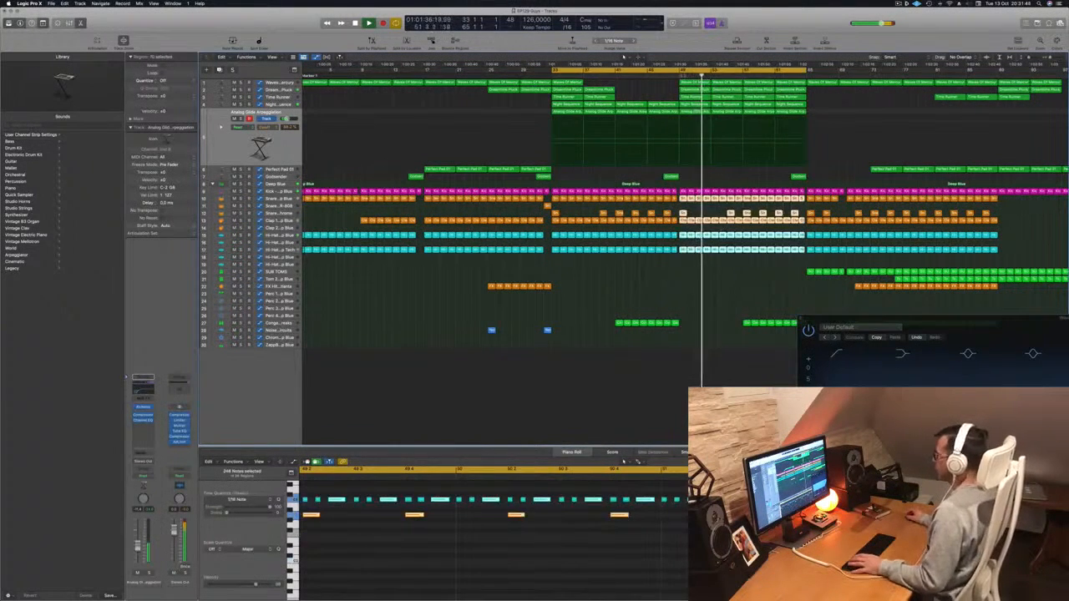
Step: Delete the first two Waves Of Mercury, Dreamtime Pluck and Time Runner regions from the repeated section
key(Return)
drag(670, 79, 736, 97)
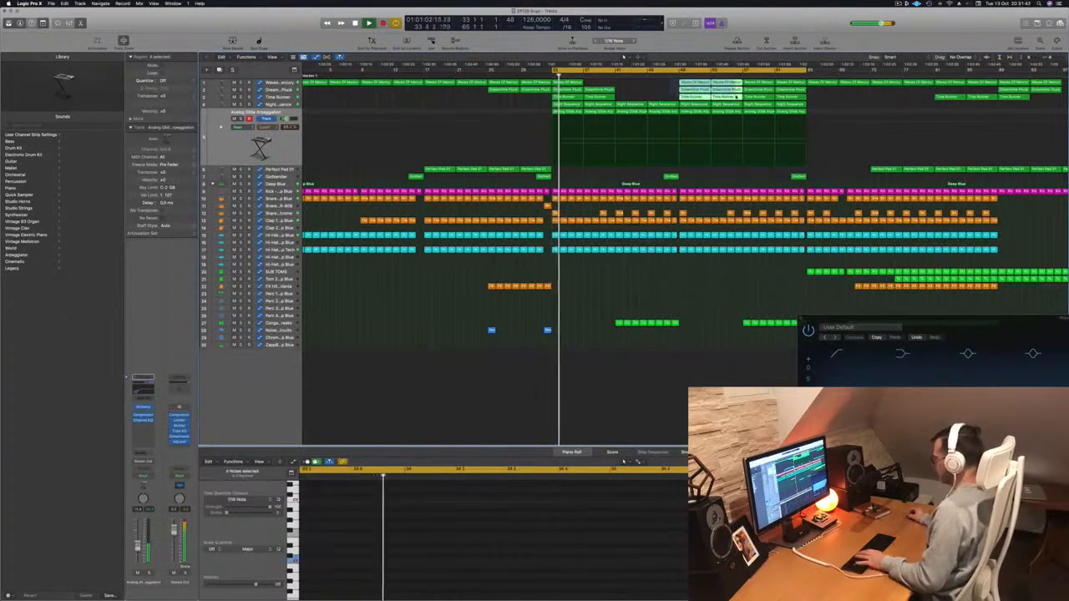
key(Delete)
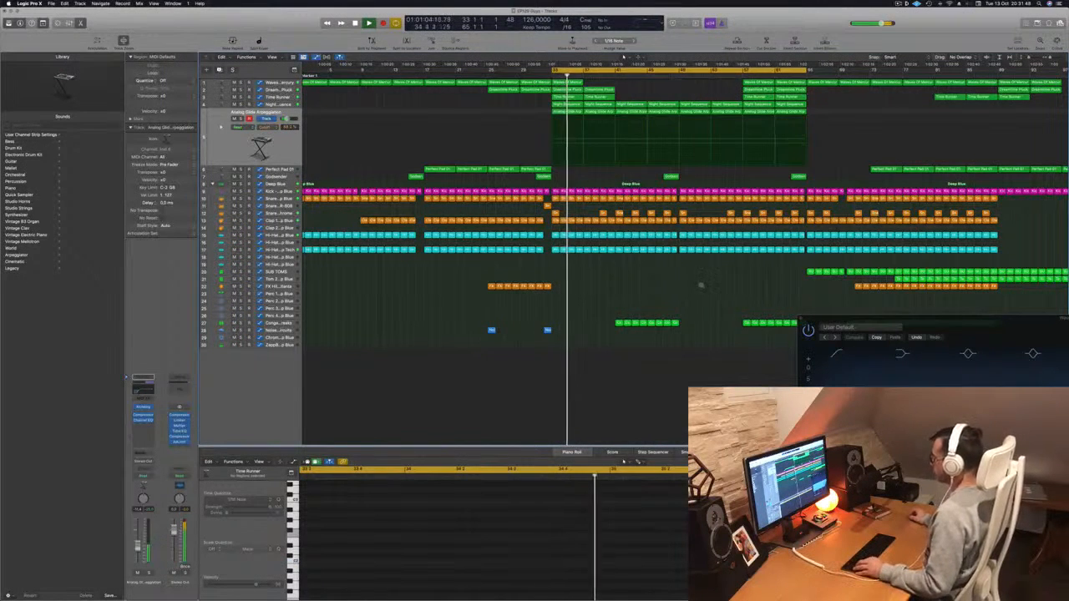
Step: Copy the first 11 SUB TOMS regions on their track to the start of the repeated section at bar 49
scroll(701, 284, down, 2)
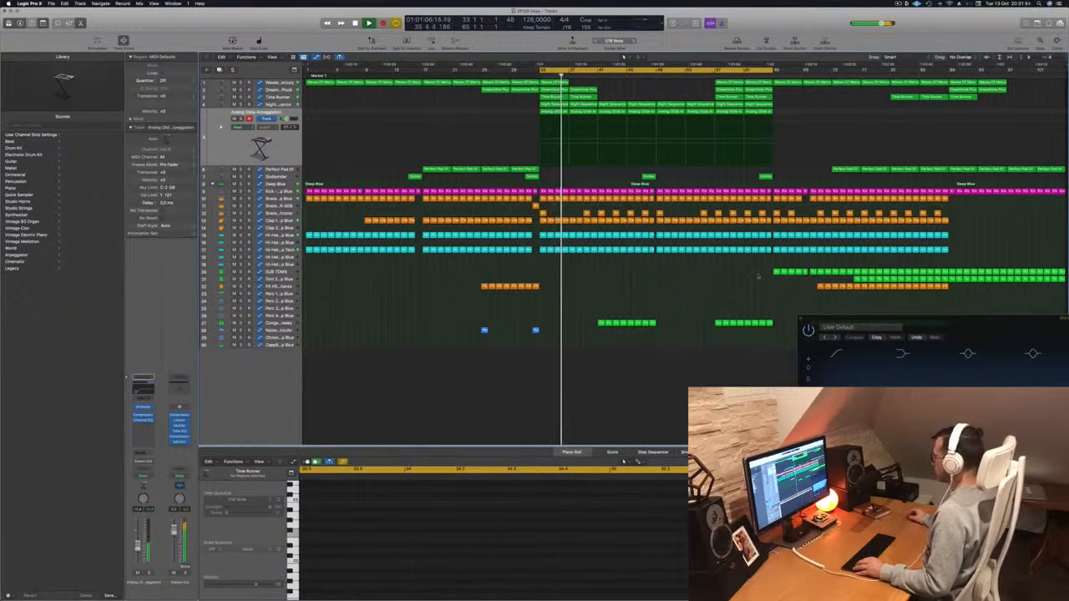
drag(741, 275, 818, 267)
drag(889, 265, 660, 275)
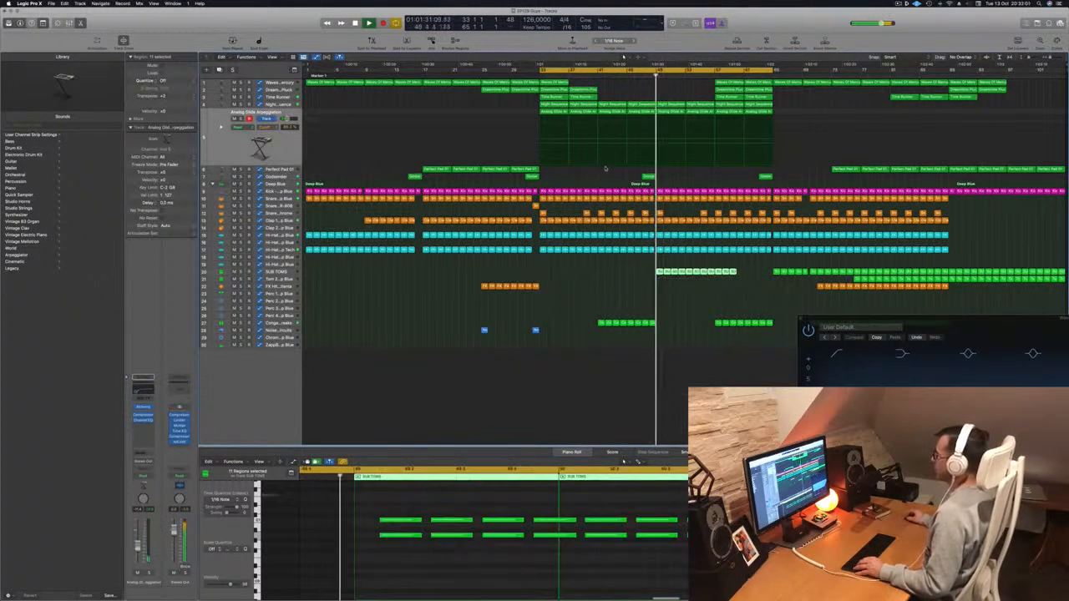
Step: Copy five more SUB TOMS regions to fill their track up to bar 65, and listen to the repeated section
mouse_move(747, 269)
mouse_down()
mouse_move(698, 273)
mouse_move(740, 274)
mouse_up()
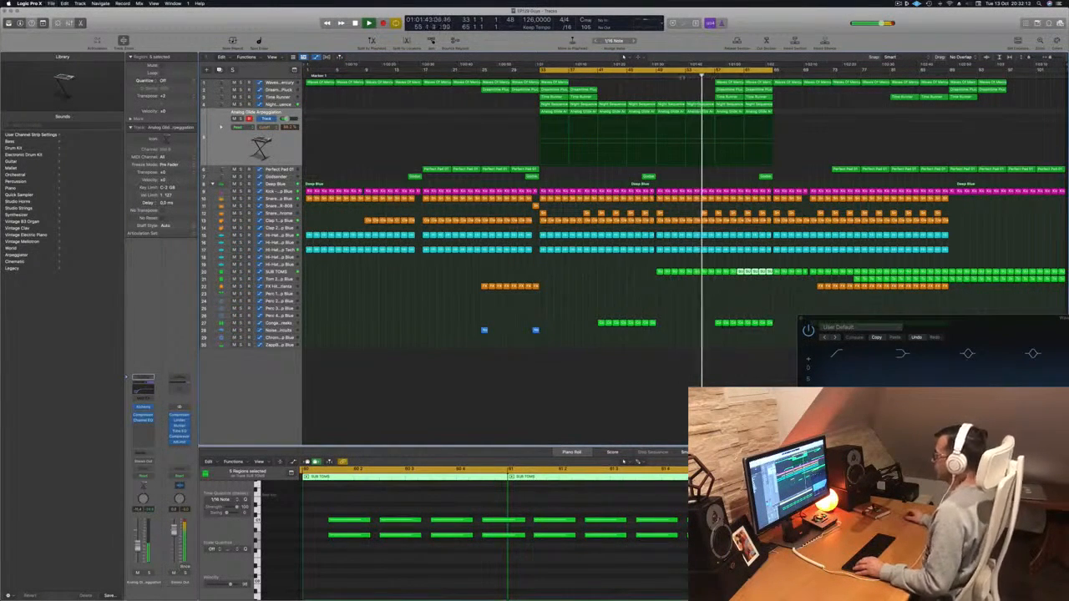
click(650, 68)
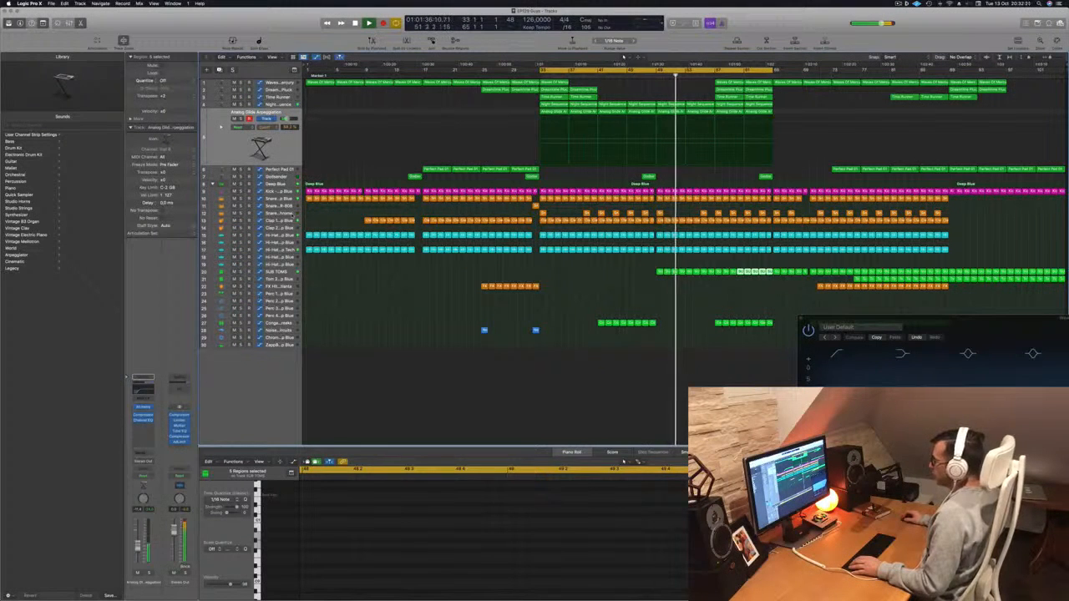
click(292, 215)
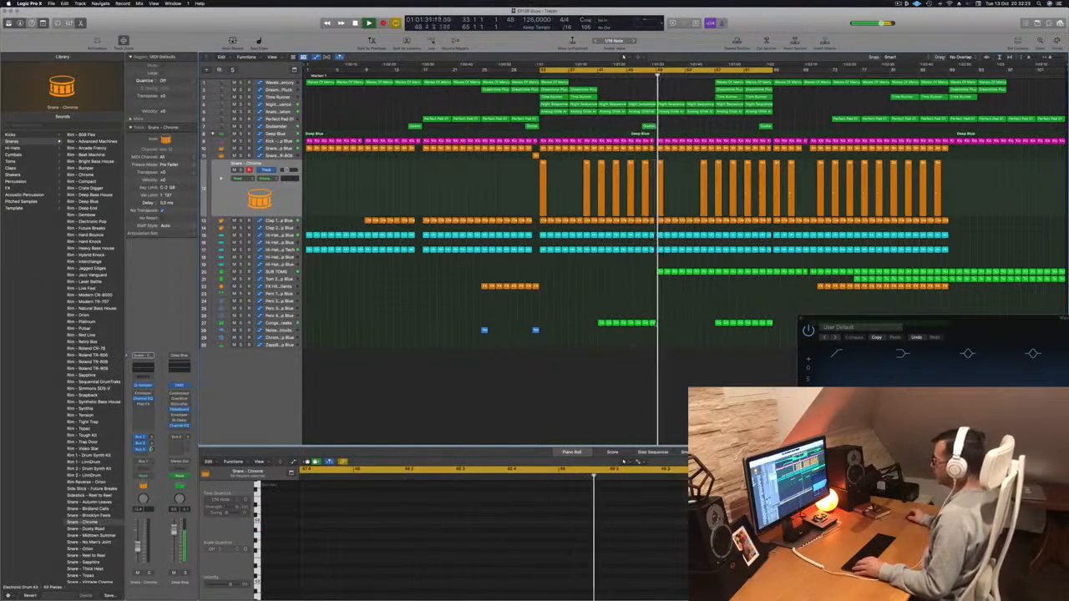
Step: Copy one Conga Mid region to the ZappBass - Deep Blue track at bar 52 and select that track
click(651, 323)
drag(665, 324, 681, 345)
click(276, 345)
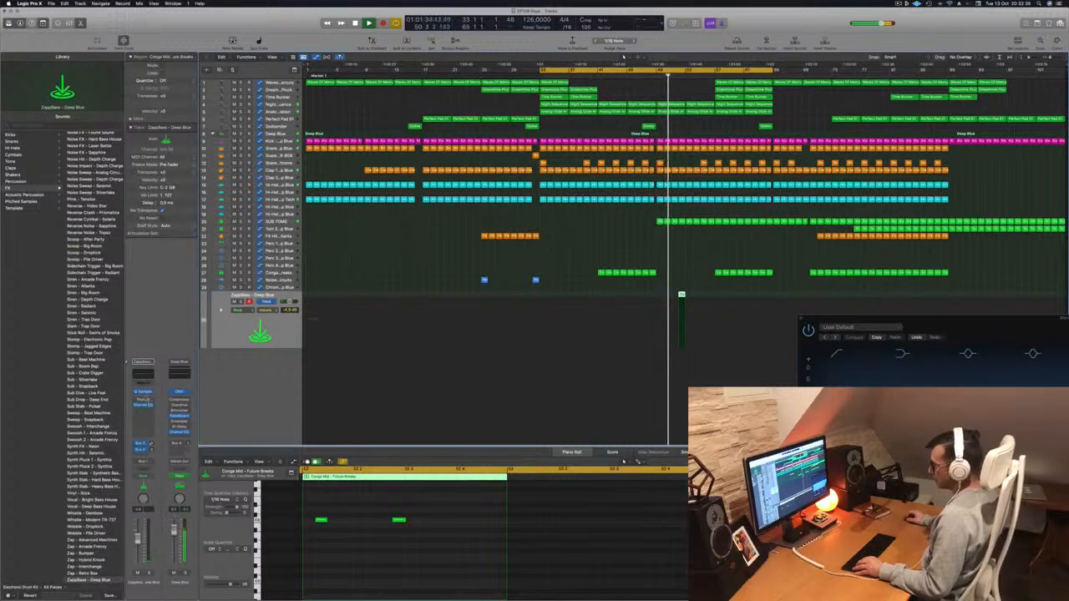
Step: Add a Bus 5 send to the ZappBass - Deep Blue track and return playback to just before the copied region
click(143, 455)
mouse_move(154, 463)
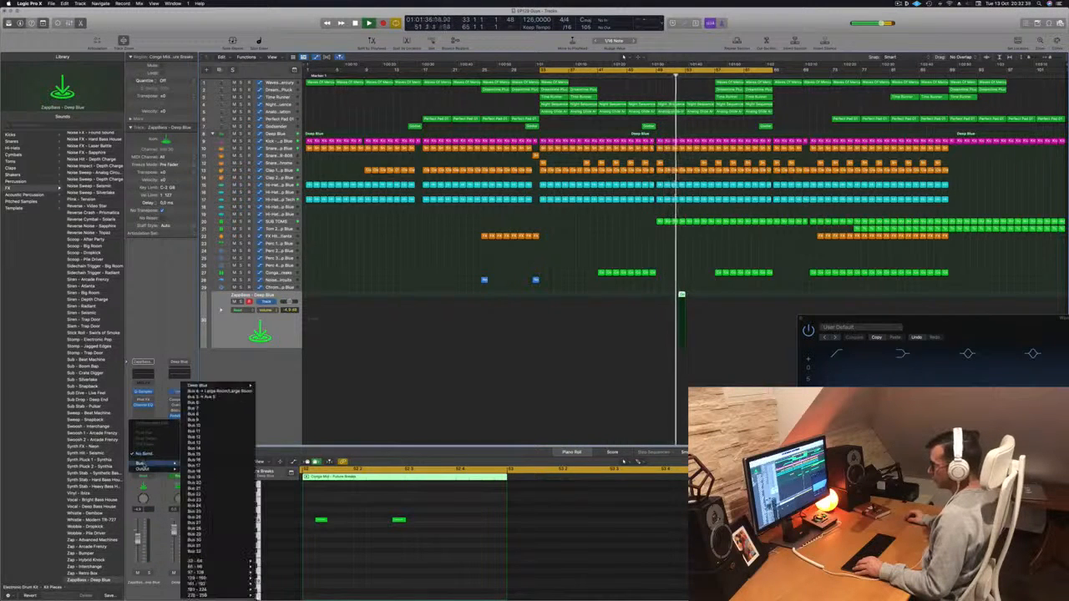
click(208, 398)
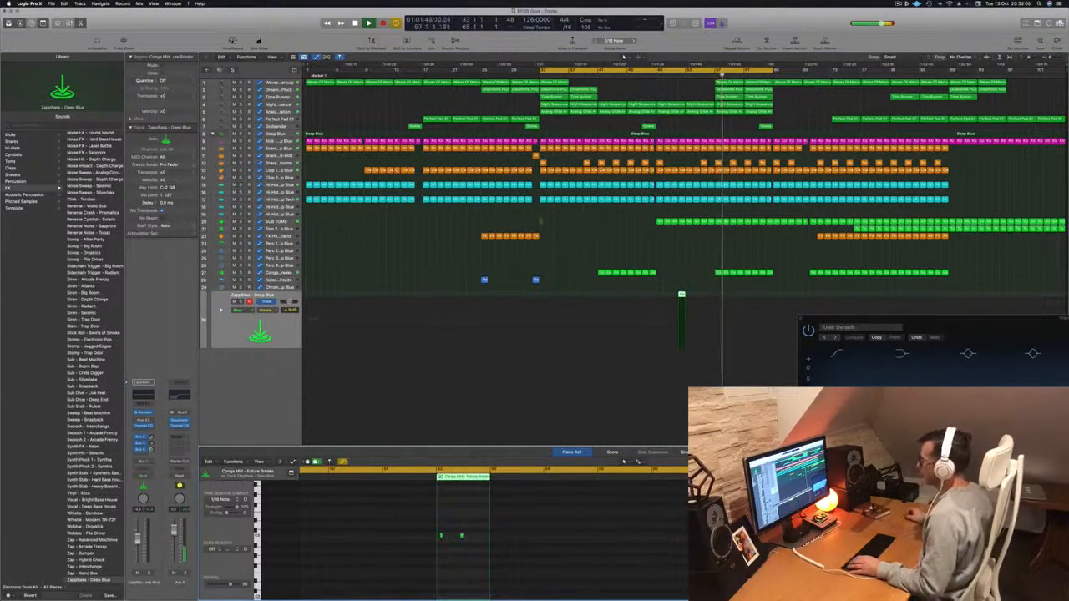
click(669, 72)
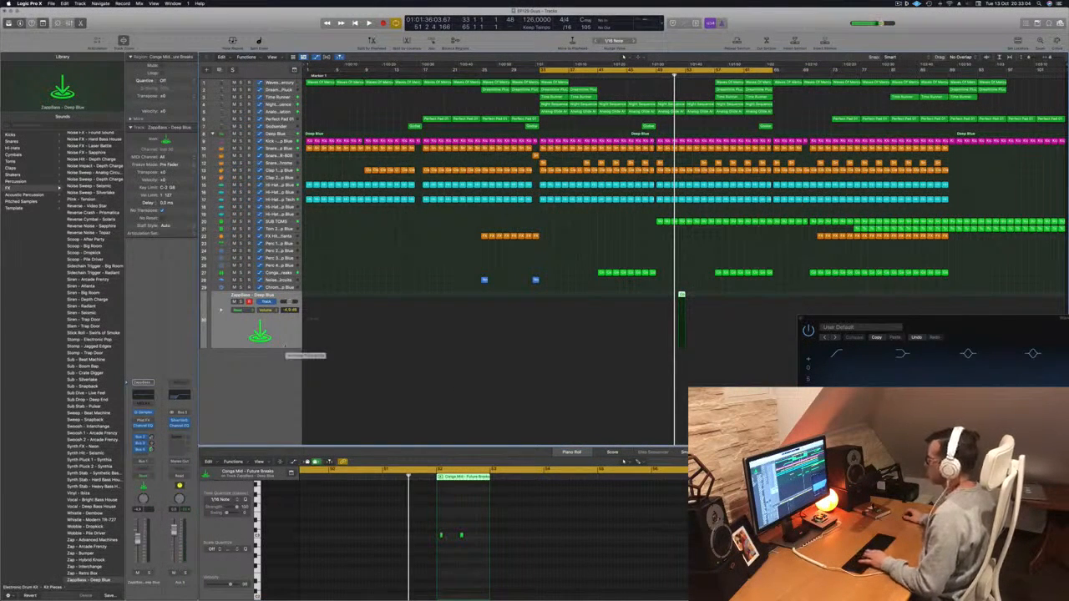
Step: Audition the ZappBass - Deep Blue sound by playing several notes with Musical Typing
key(super+k)
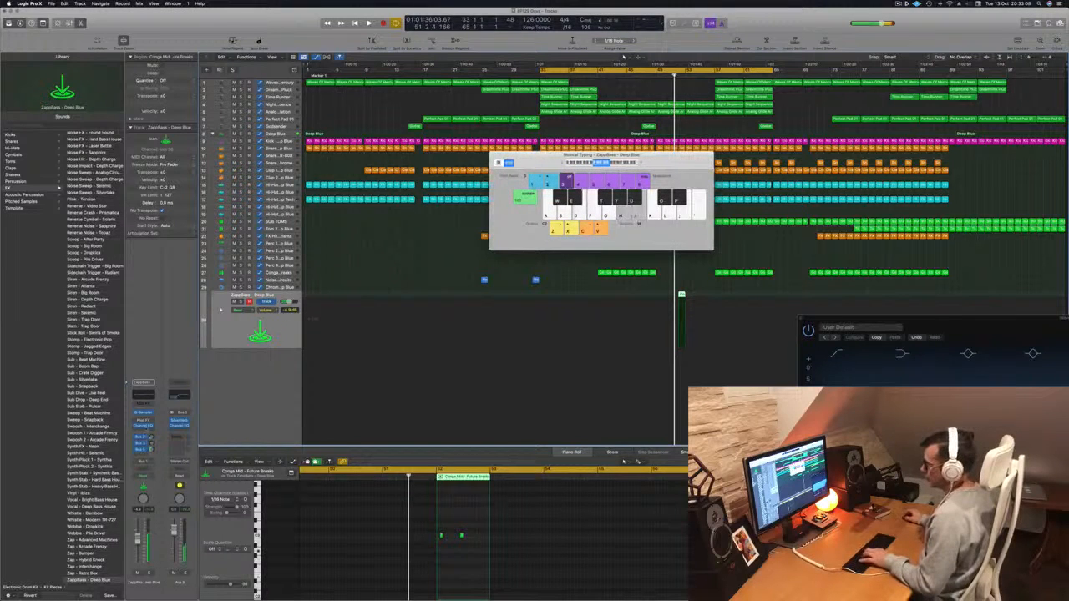
key(j)
key(h)
key(h)
key(g)
key(h)
Step: Try the Siren - Atlanta, Scoop - After Party and Vinyl - Slice patches on the track, auditioning notes along the way
click(86, 287)
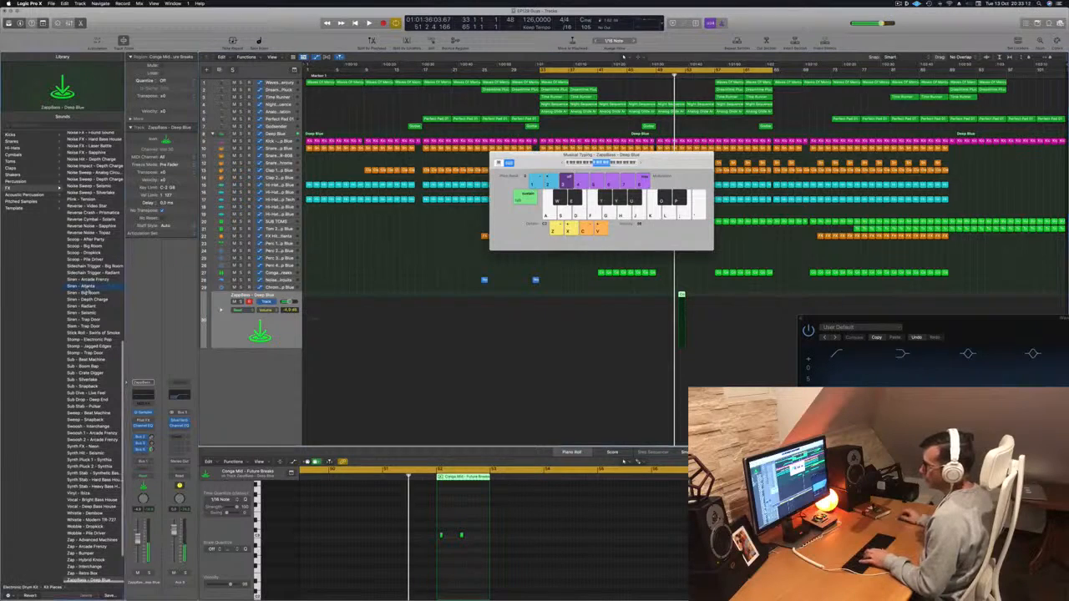
click(86, 288)
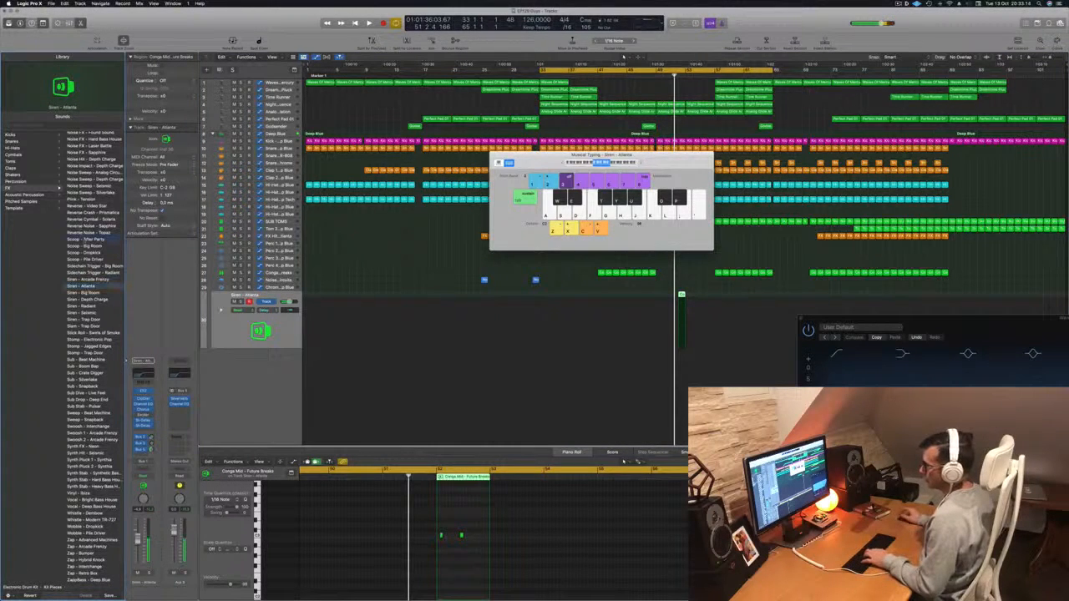
click(86, 239)
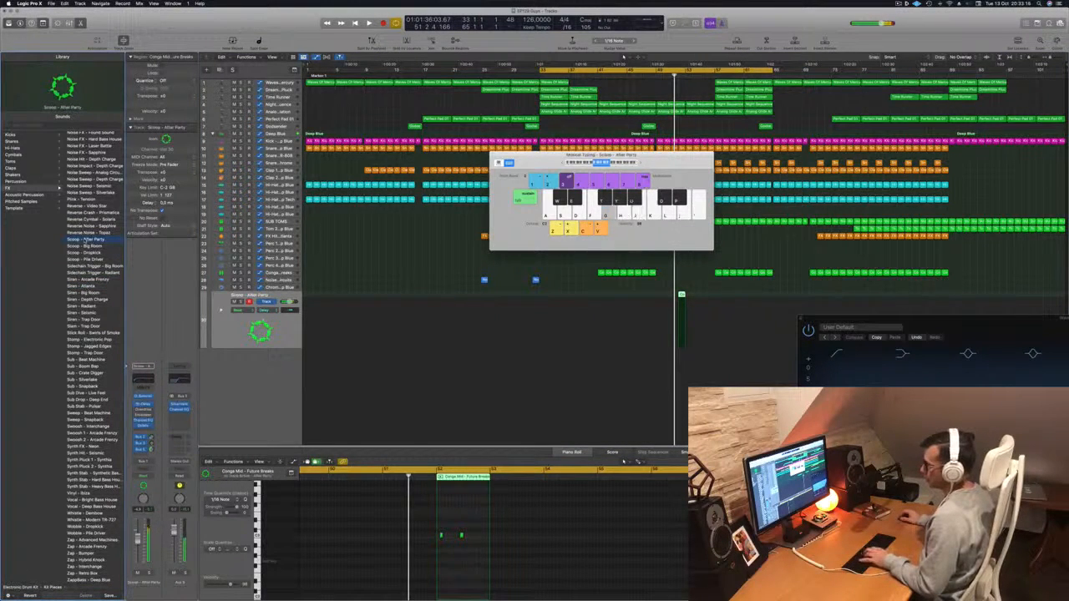
key(g)
key(j)
key(d)
scroll(84, 199, down, 3)
key(j)
key(d)
key(g)
key(h)
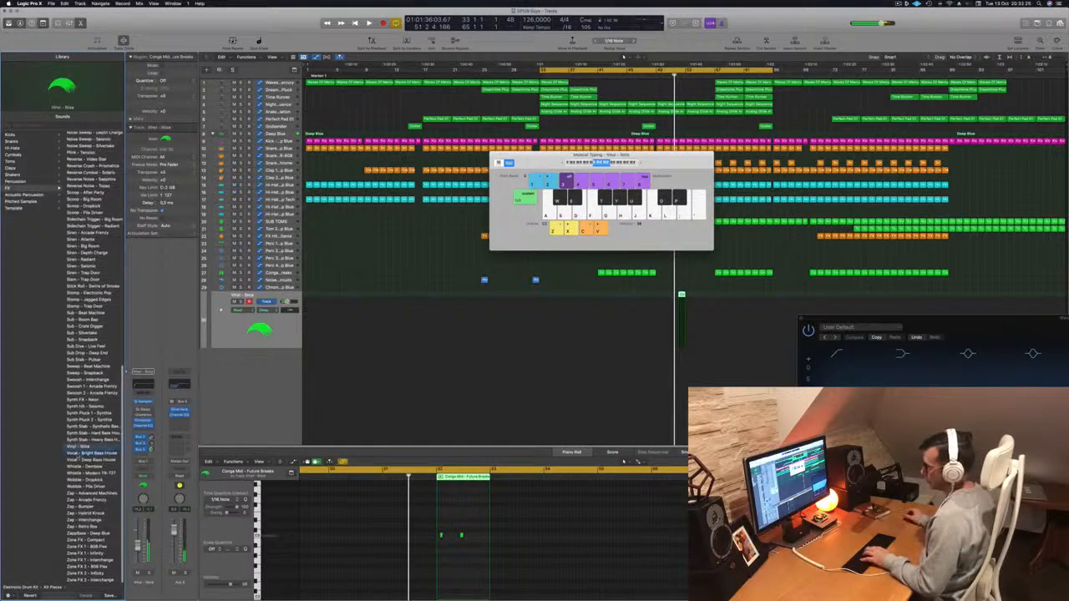
Step: Load the Vocal - Bright Bass House patch on the track, select the bar 52 region's notes and audition the sound during playback
click(79, 454)
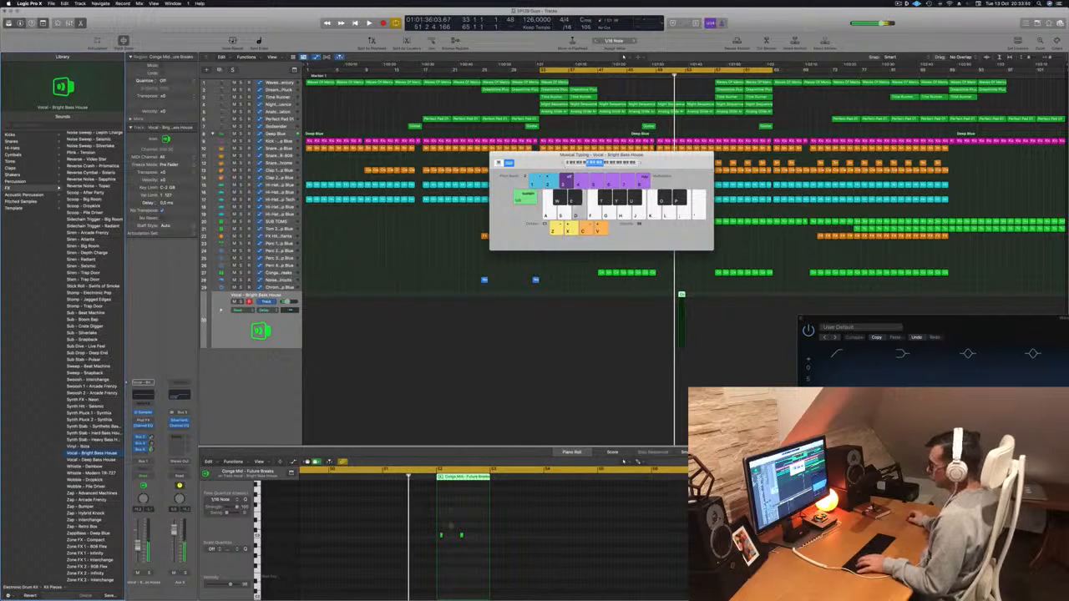
drag(473, 531, 424, 547)
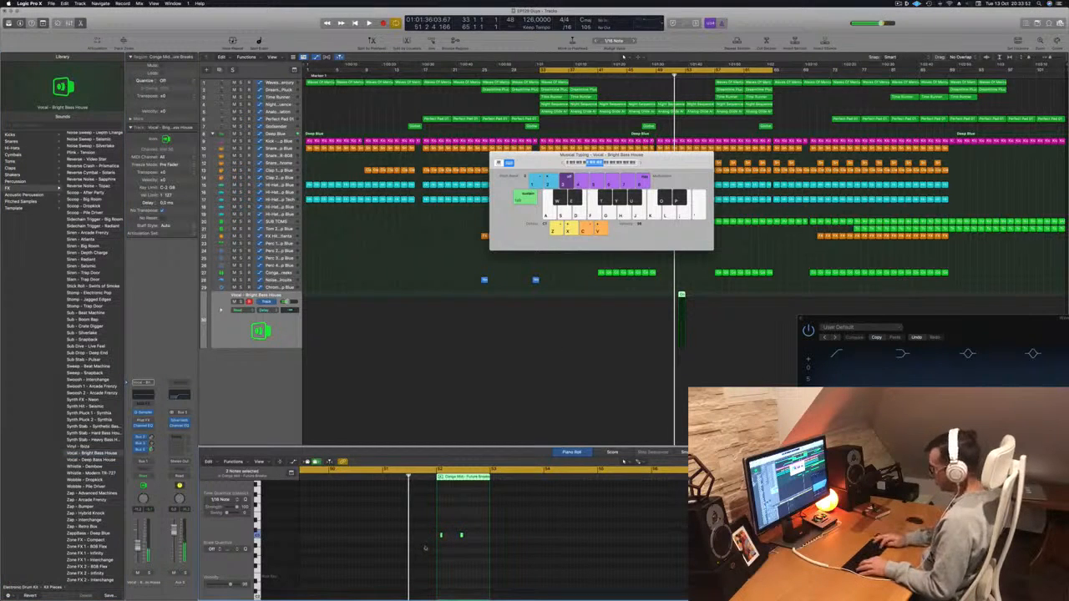
key(space)
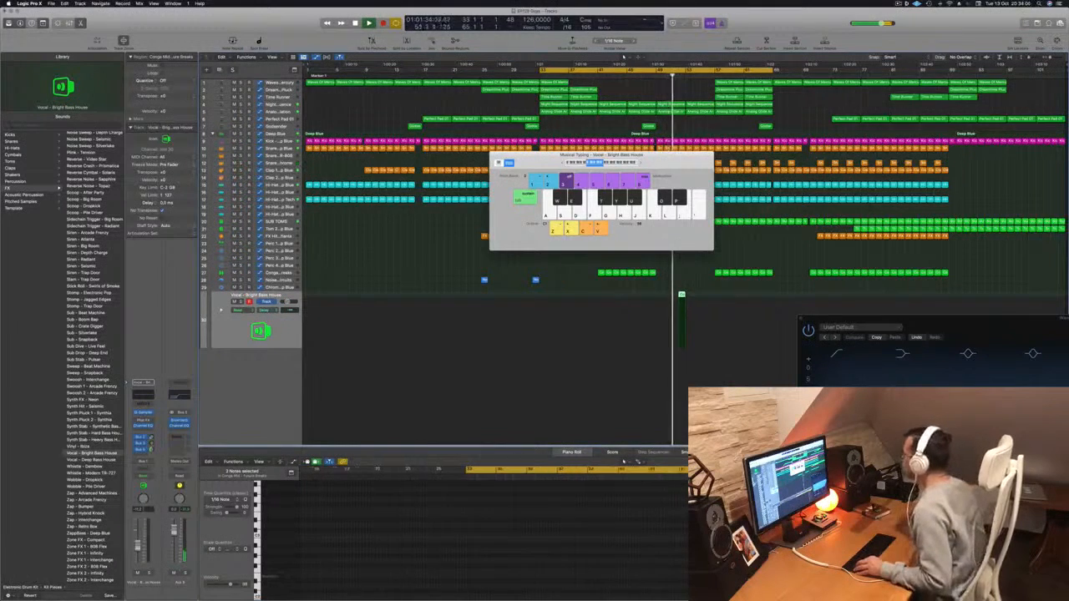
key(a)
key(a)
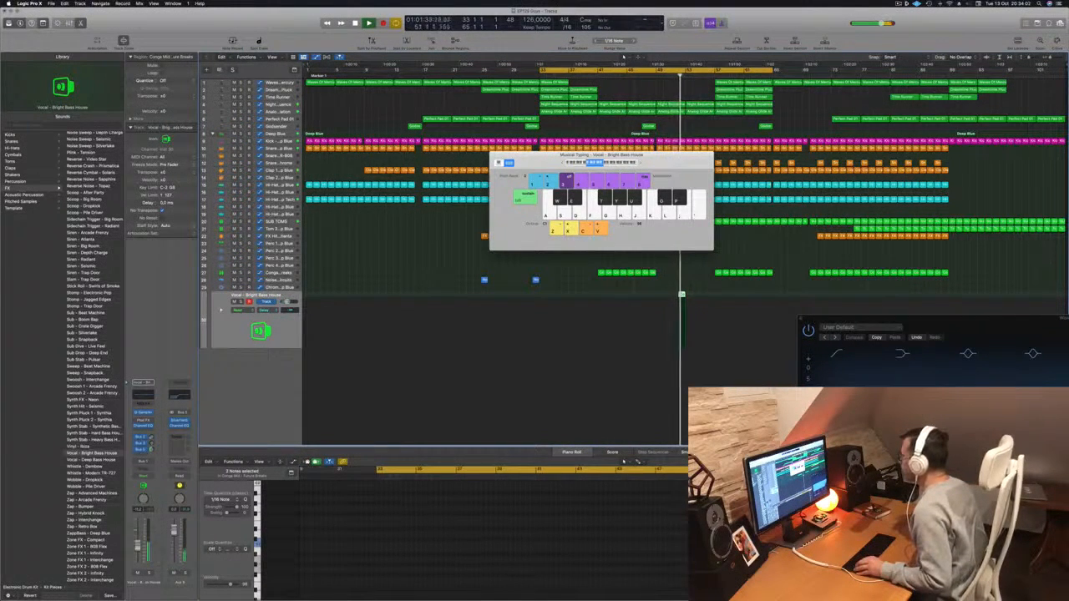
key(super+a)
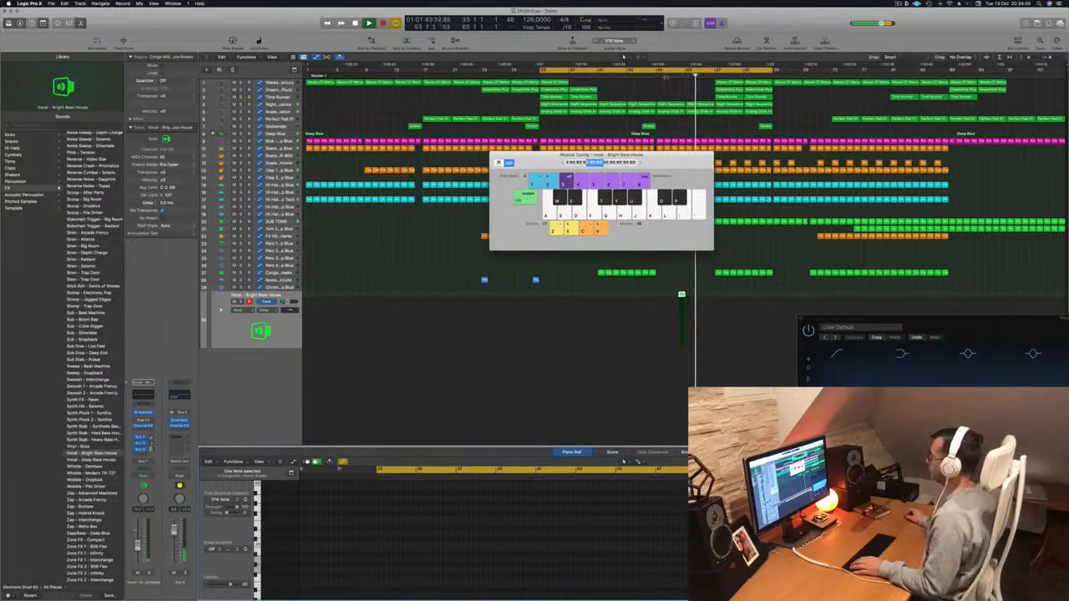
Step: Copy the vocal track's region from bar 52 to bar 56 and close Musical Typing
scroll(704, 298, up, 3)
drag(673, 156, 932, 94)
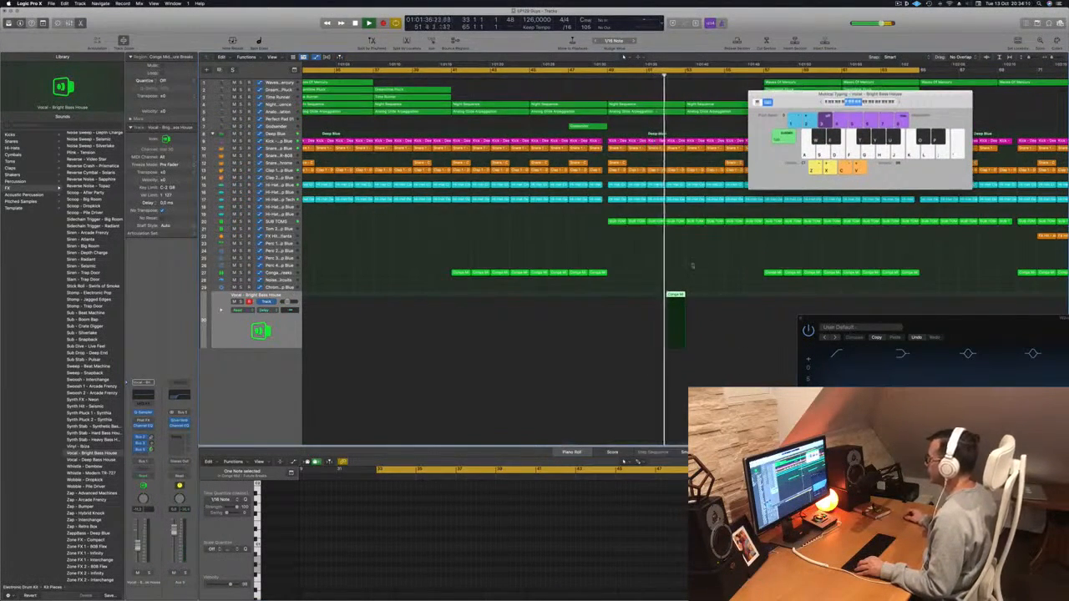
click(595, 74)
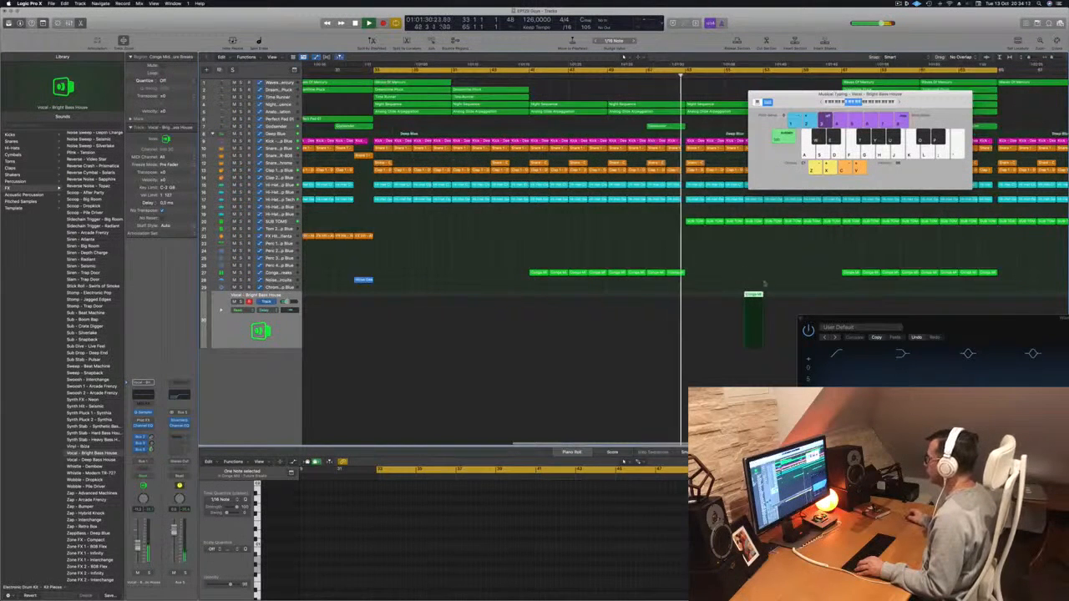
drag(757, 298, 834, 298)
click(798, 90)
key(super+k)
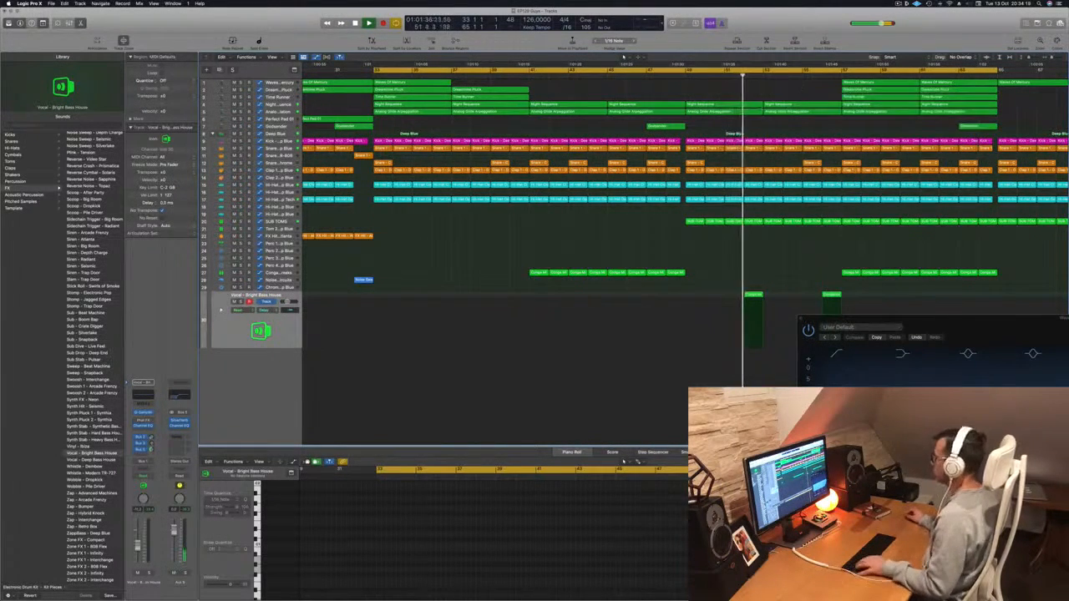
key(super+Left)
key(super+Left)
key(super+Left)
key(super+Left)
key(super+Left)
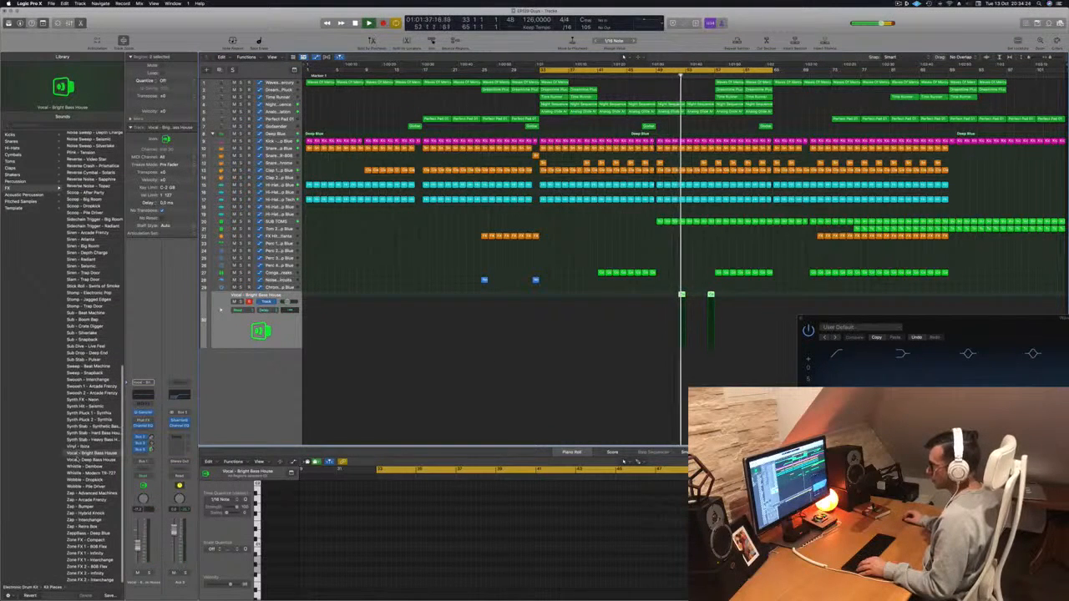
Step: Change the vocal track's patch to Vocal - Deep Bass House and play back its two regions
click(671, 76)
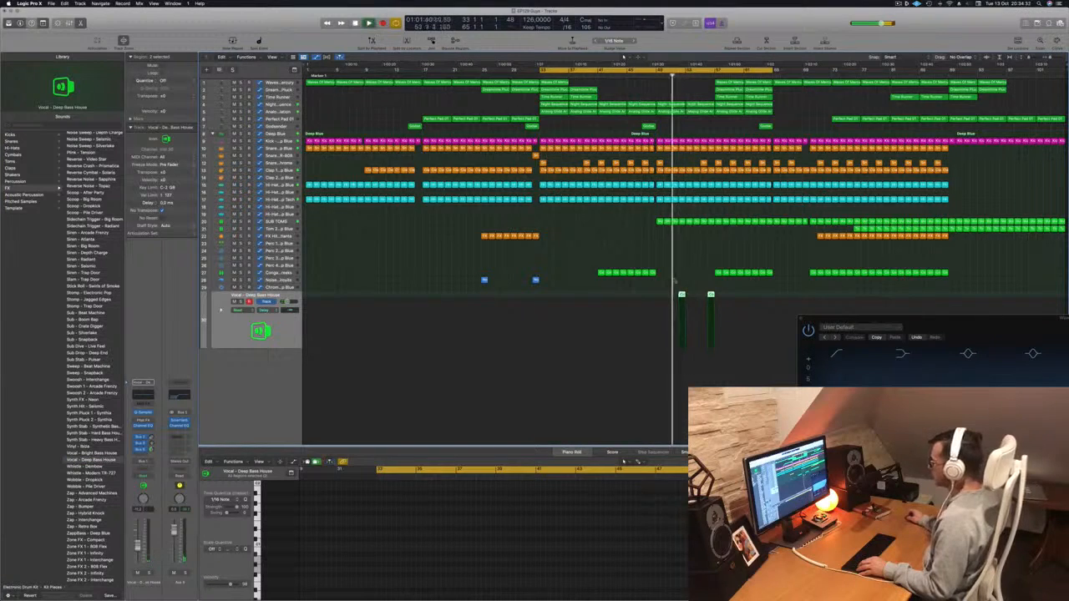
key(e)
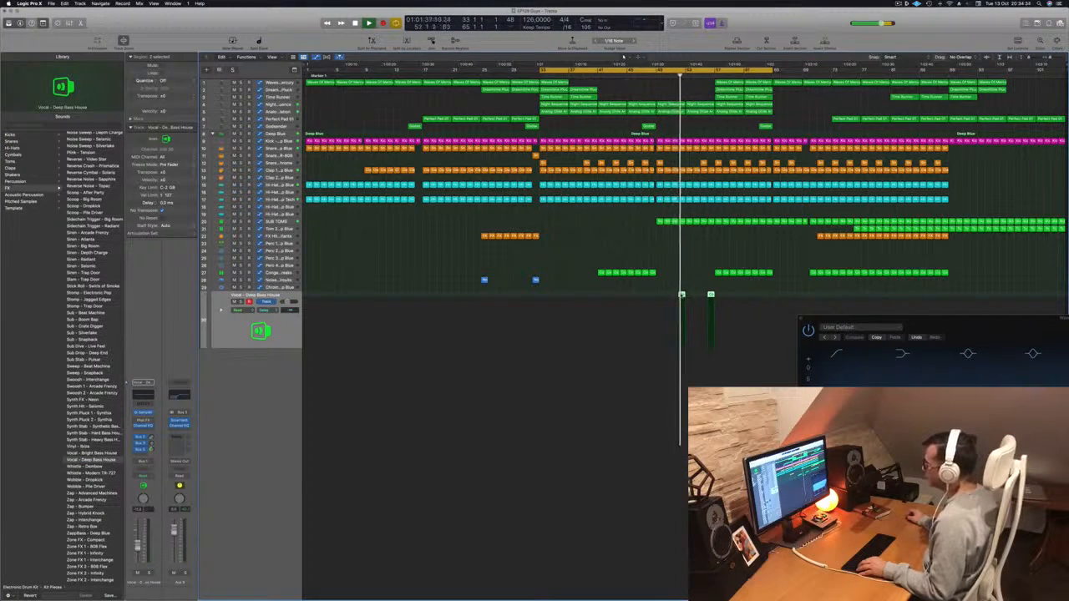
key(e)
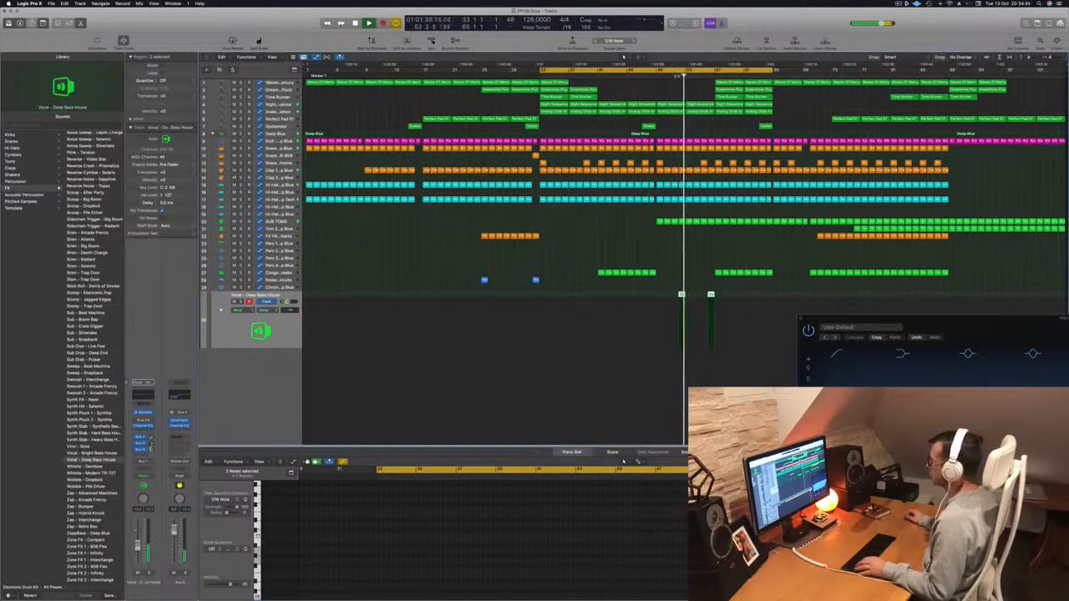
click(672, 77)
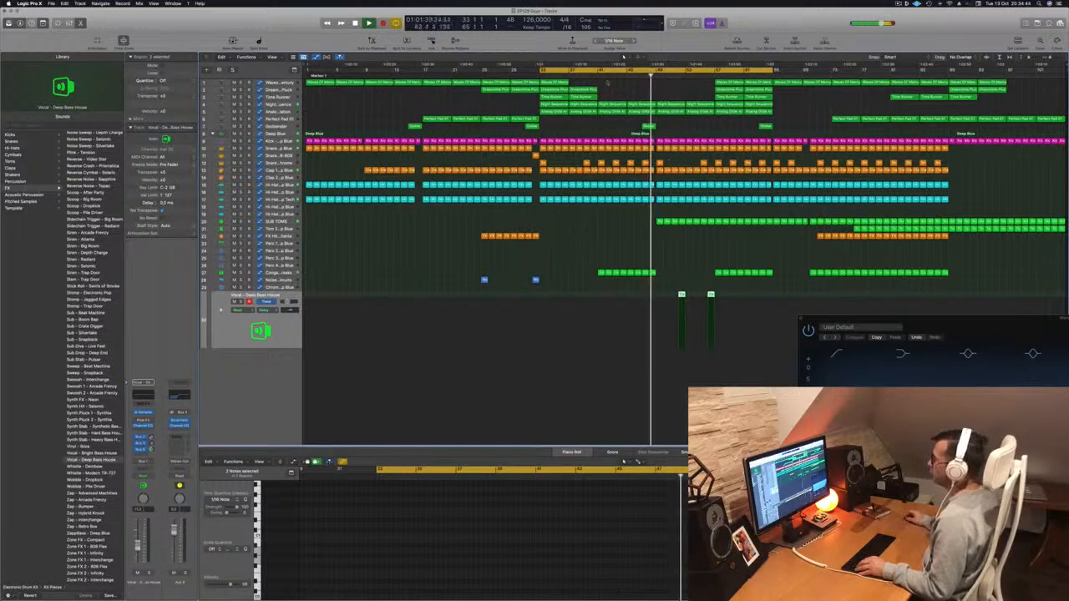
Step: Listen to the Analog Glide Arpeggiation track in solo and restart playback from bar 33
click(284, 112)
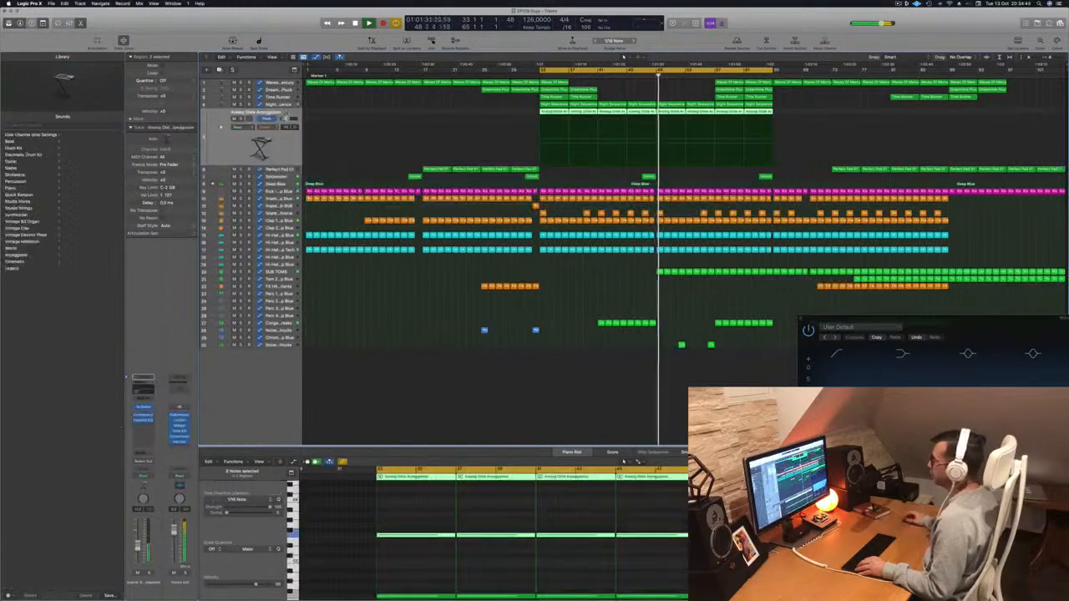
click(241, 118)
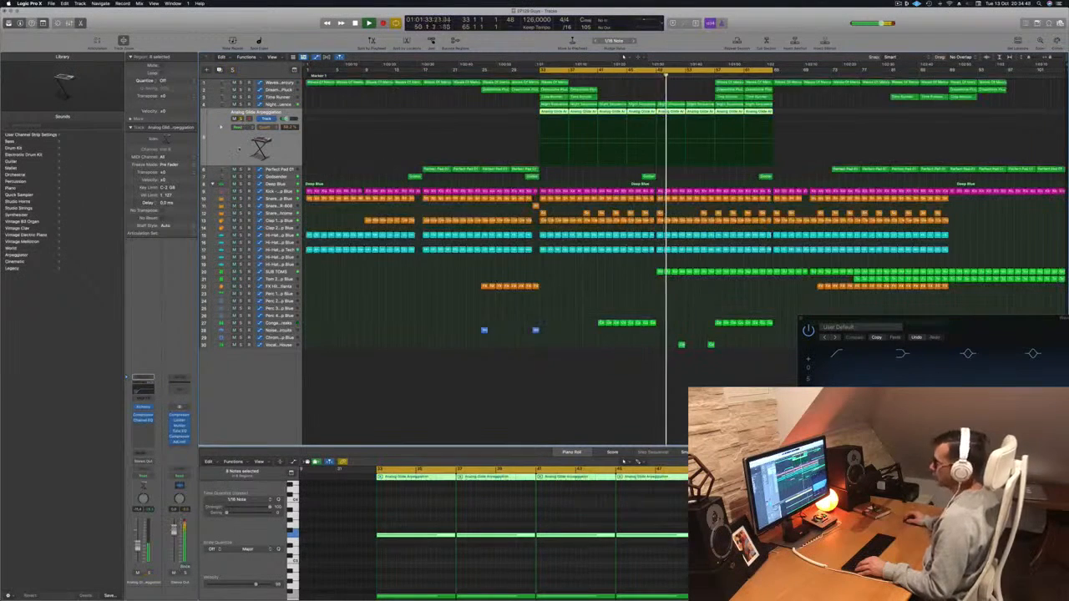
key(space)
key(space)
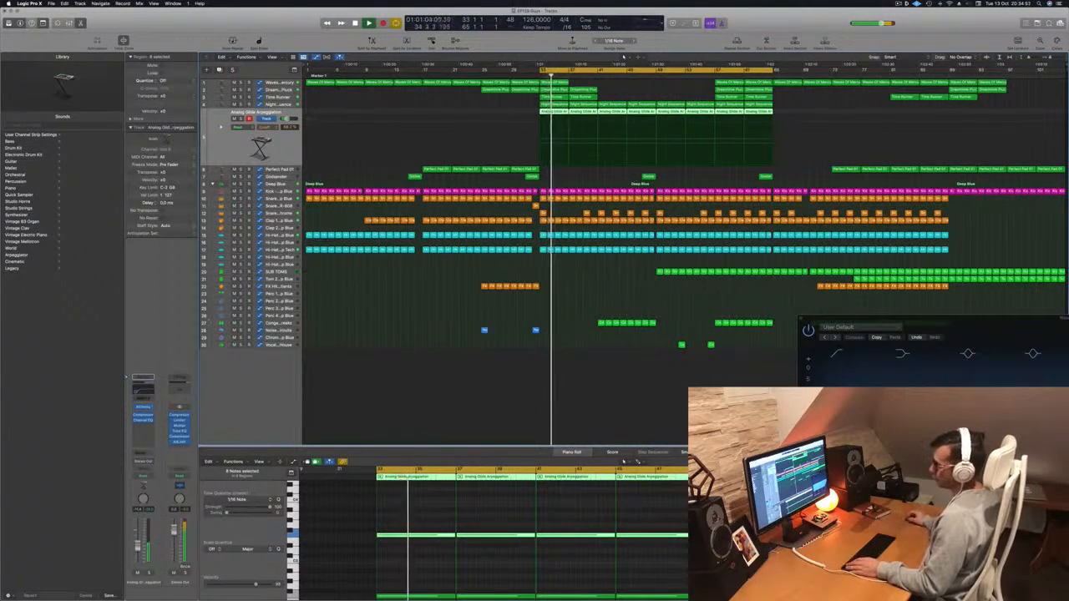
Step: Set the Analog Glide Arpeggiation track's automation mode to Touch and record a Cutoff movement from its Alchemy instrument
click(143, 475)
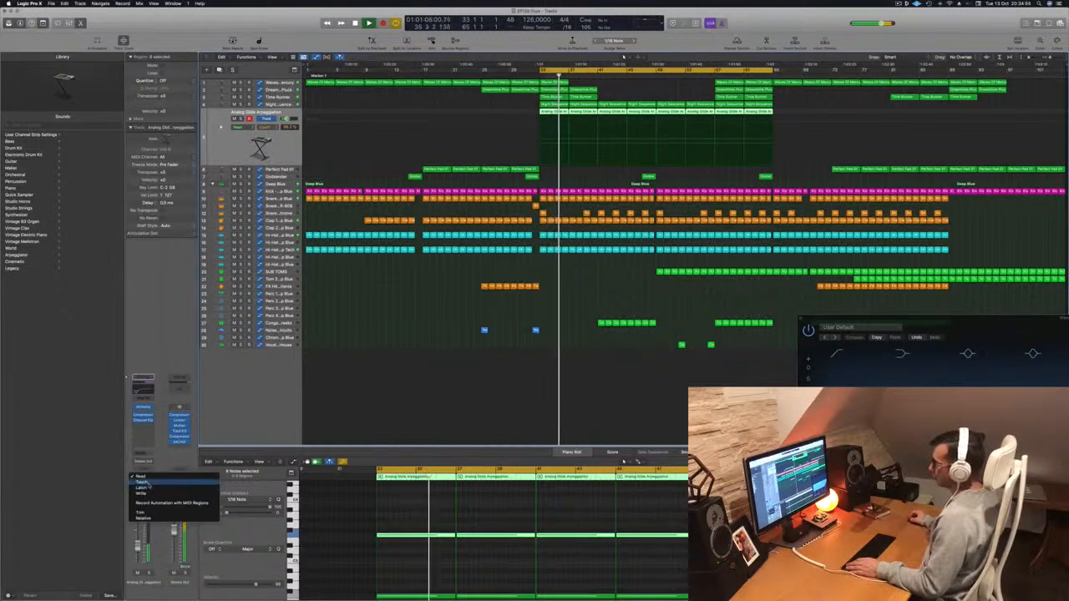
click(142, 481)
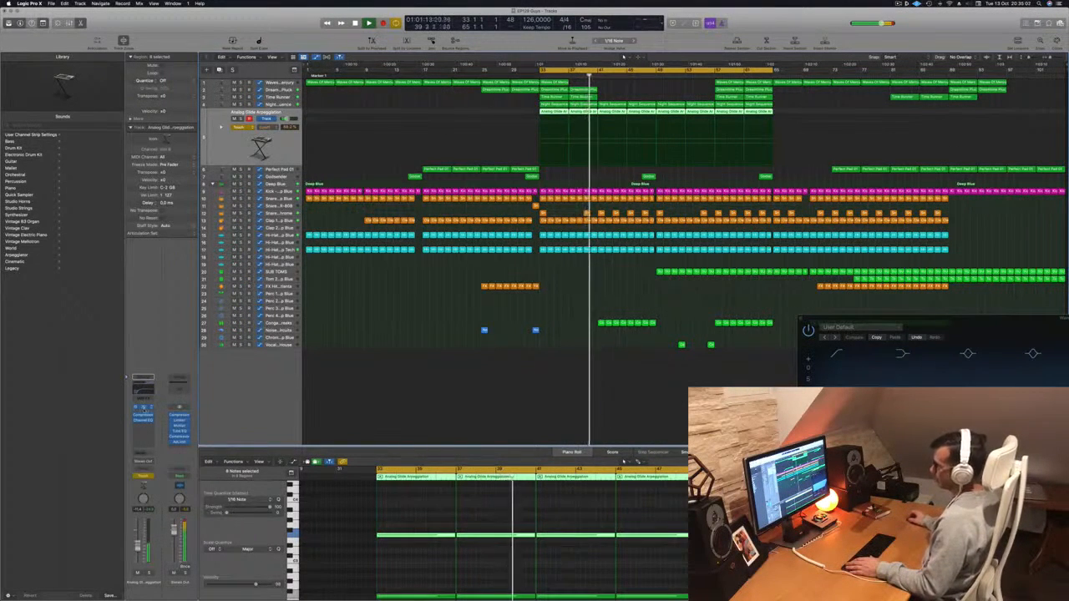
click(143, 390)
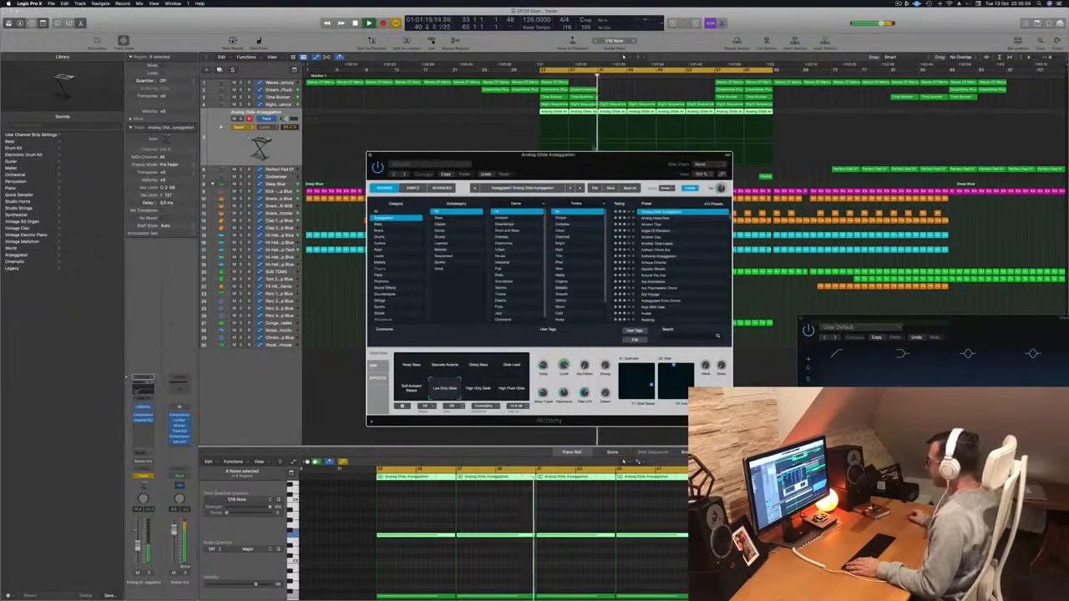
drag(594, 155, 832, 137)
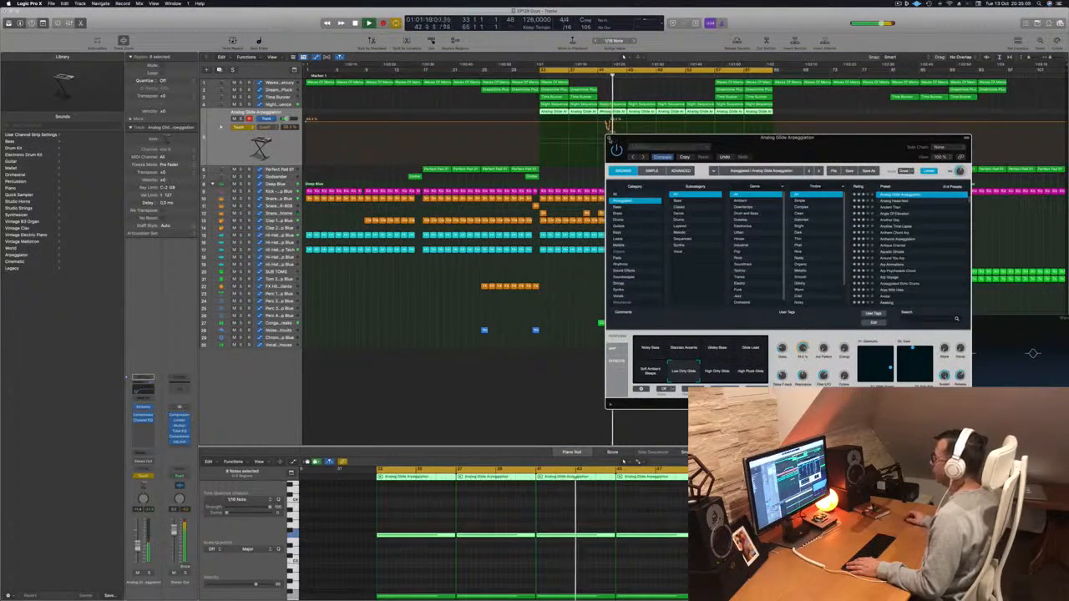
click(609, 138)
Step: Shape the arpeggio's Cutoff automation with points at bars 41, 49 and 57, lowering the bar 49 point to about 63%
drag(610, 124, 599, 123)
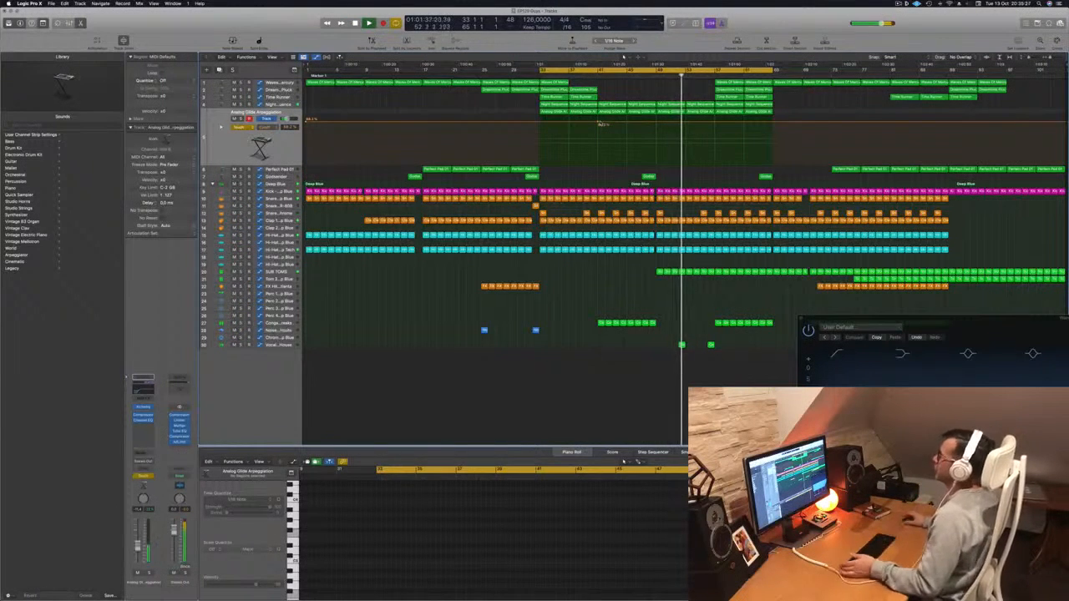
key(space)
key(space)
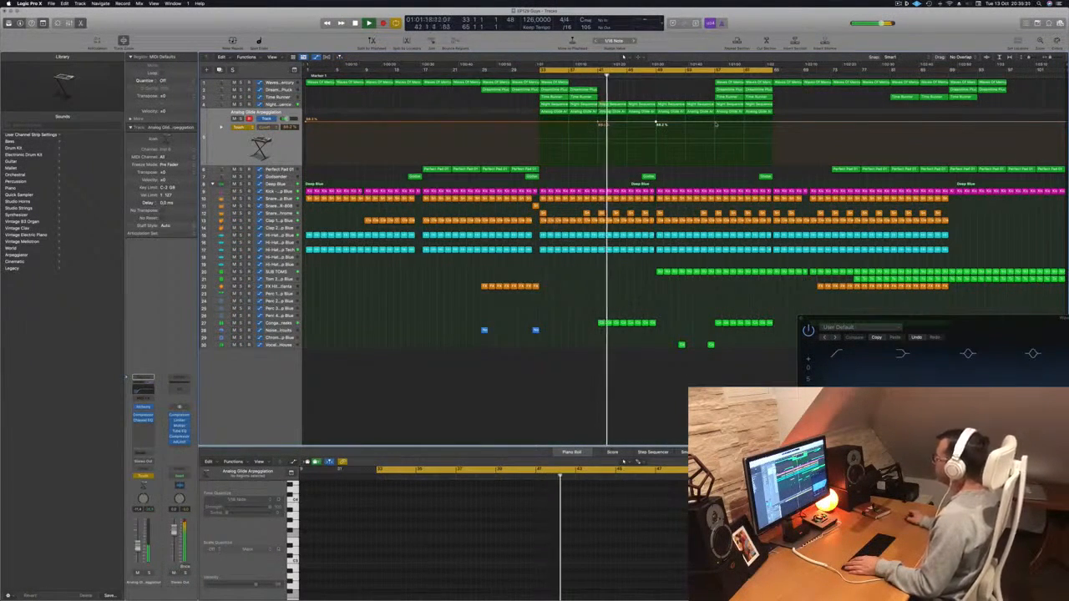
drag(656, 125, 658, 147)
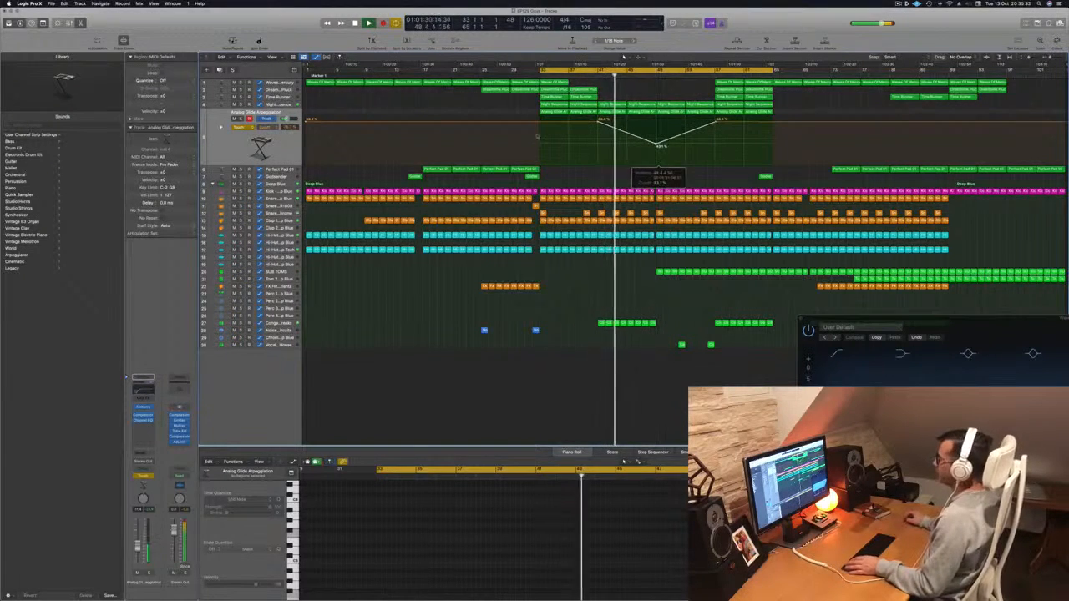
Step: Set the Analog Glide Arpeggiation track's automation mode to Read and make its Cutoff curve jump back up at bar 49
click(239, 127)
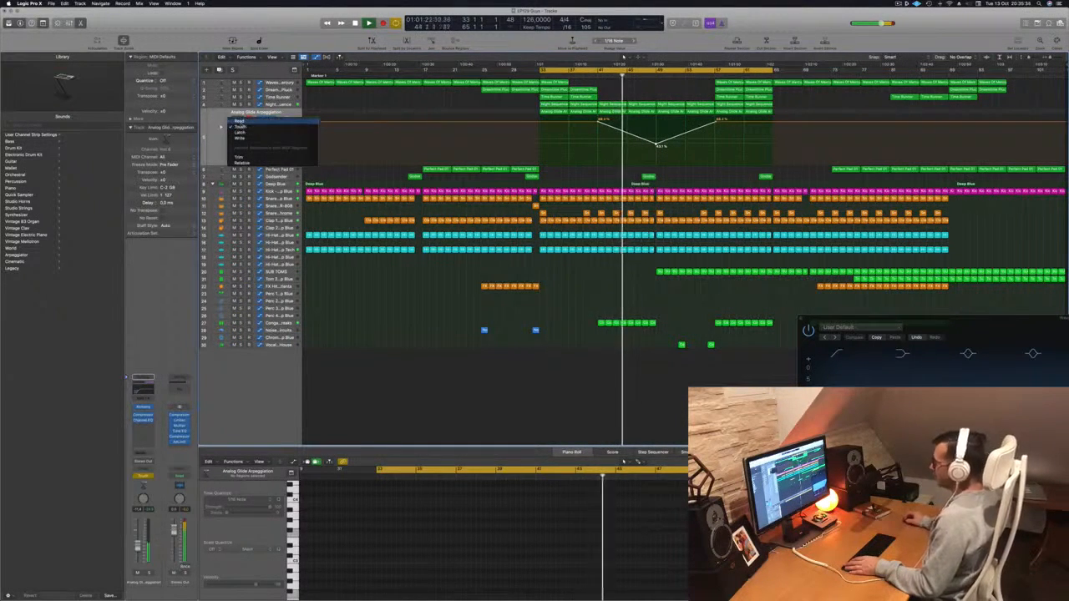
click(239, 121)
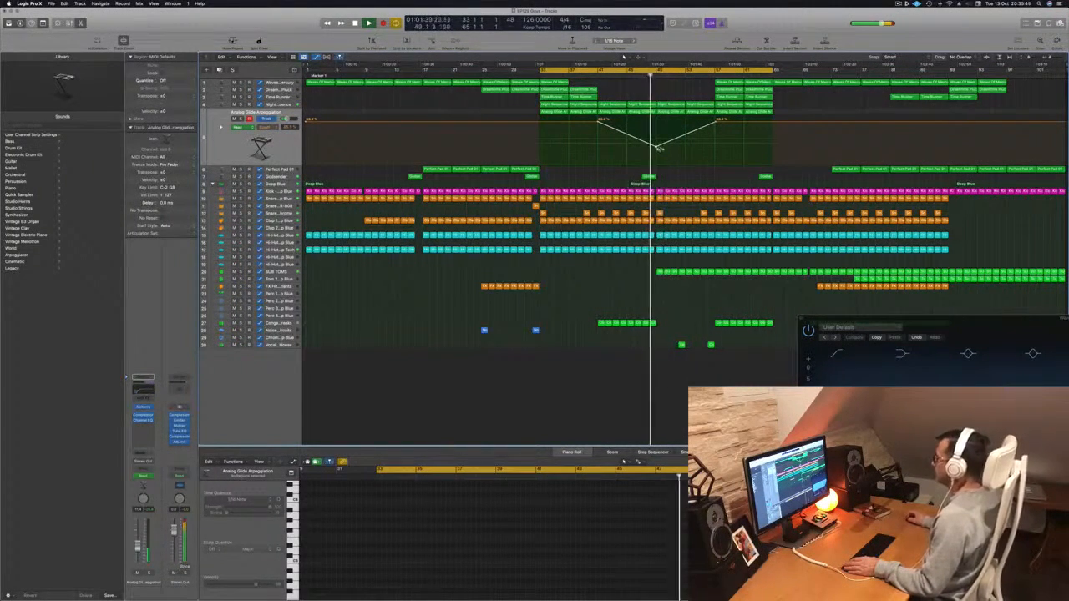
key(p)
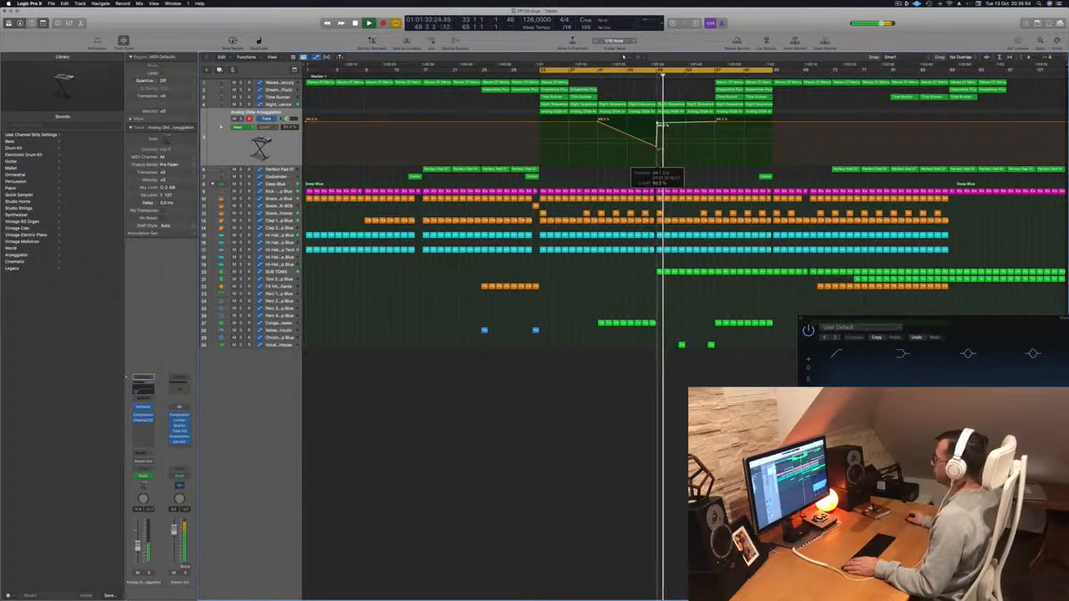
Step: Copy the Time Runner regions from bar 57 to bar 49 and shape that track's Cutoff automation to rise toward bar 57
drag(729, 98, 696, 99)
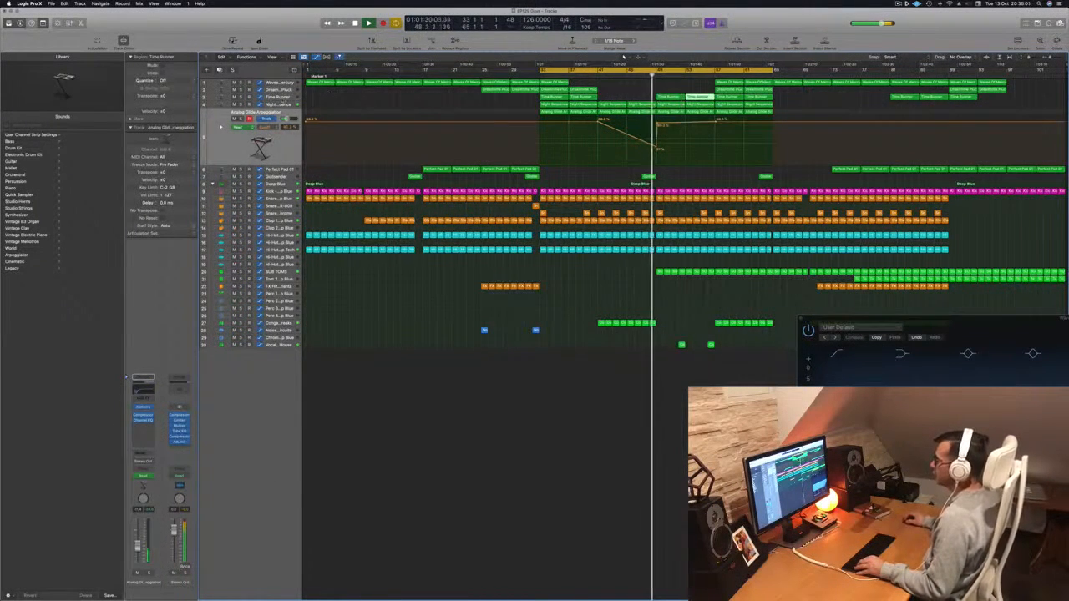
click(285, 103)
key(Up)
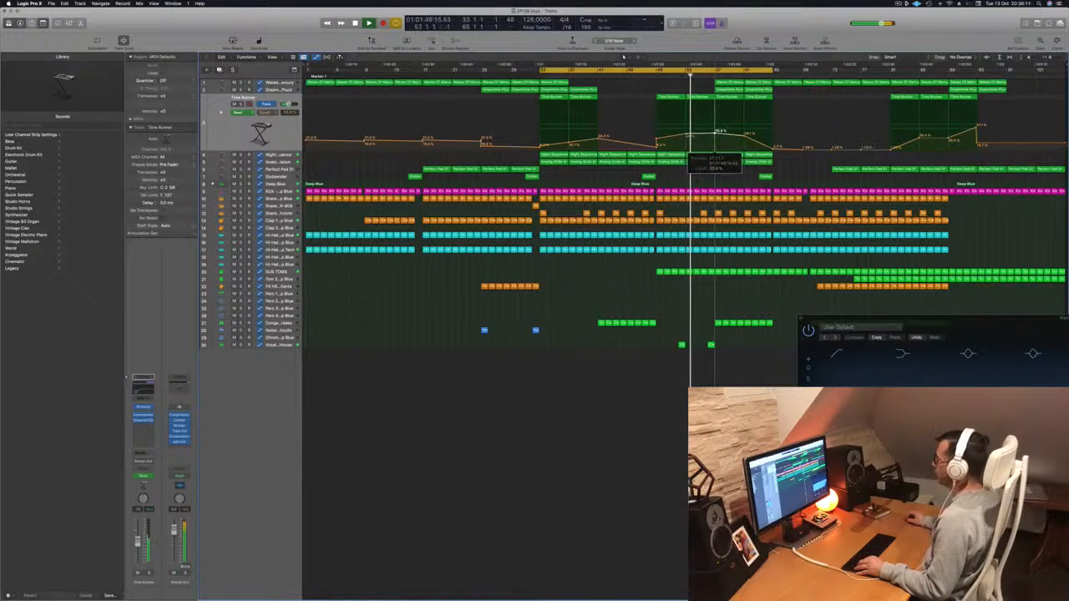
key(space)
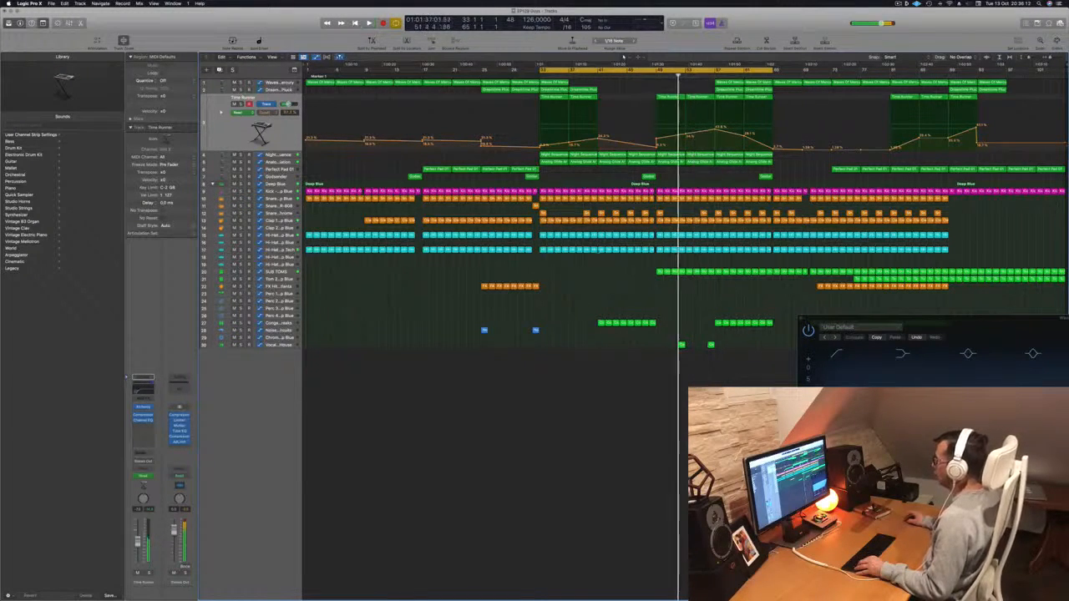
Step: Inspect the notes of the two Vocal - Deep Bass House regions in the Piano Roll and replay the section from bar 49
click(286, 344)
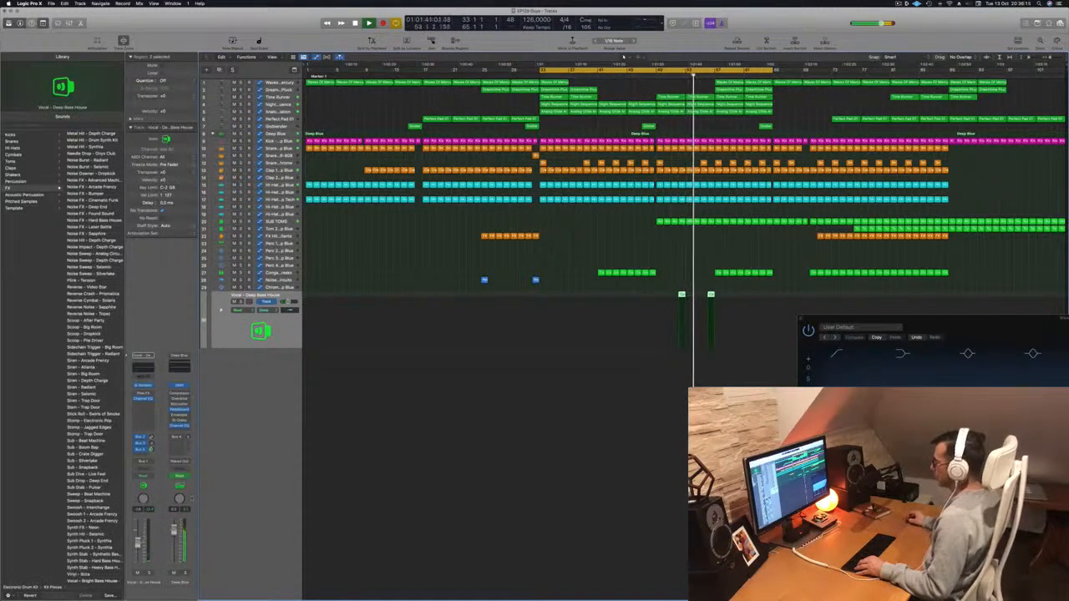
key(super+Right)
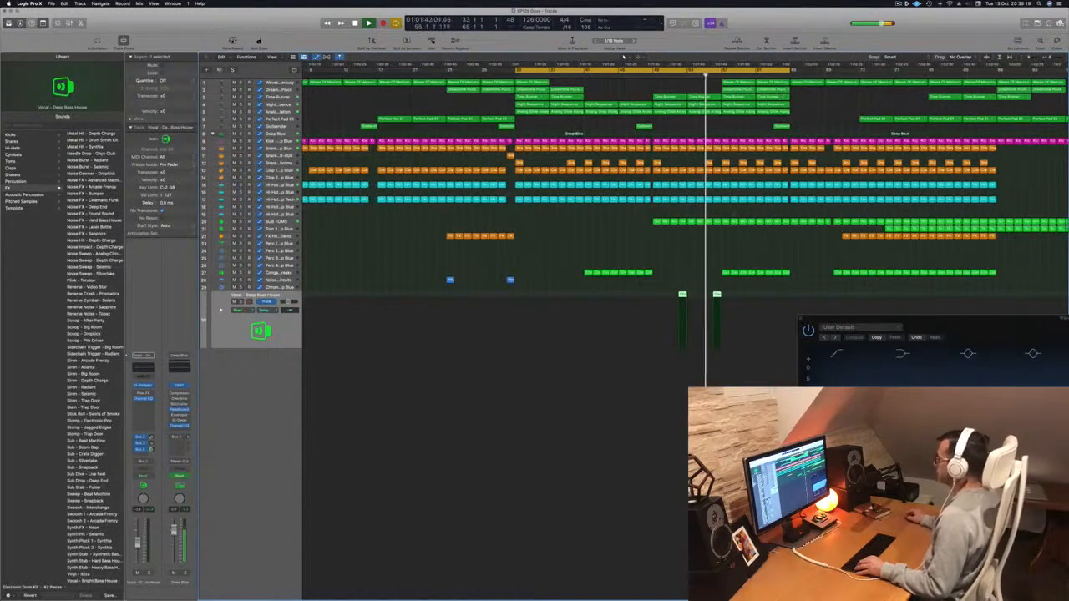
key(super+Right)
key(super+Right)
key(super+Left)
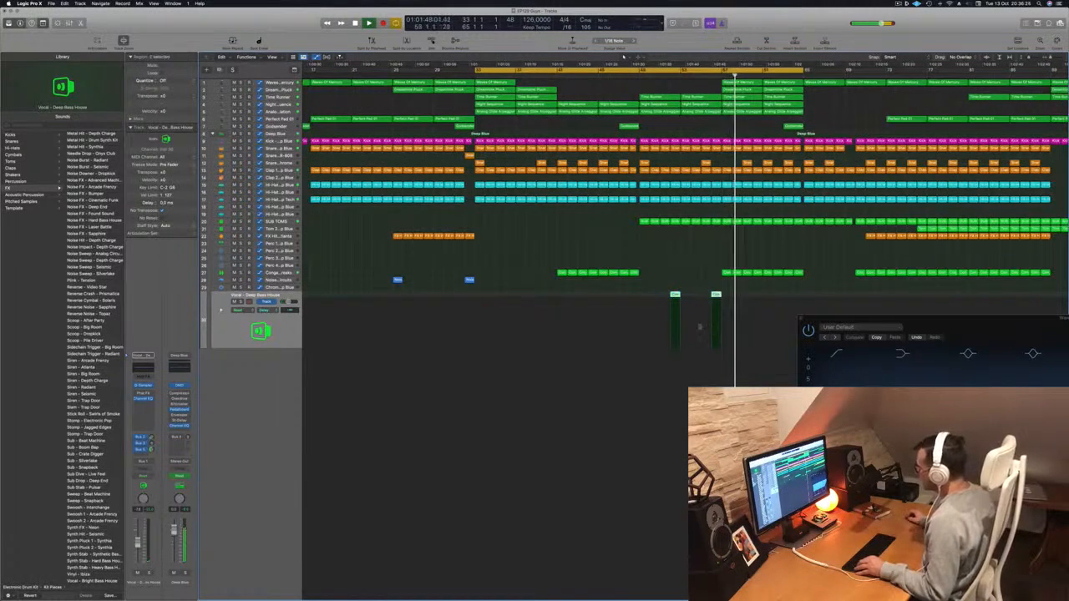
key(p)
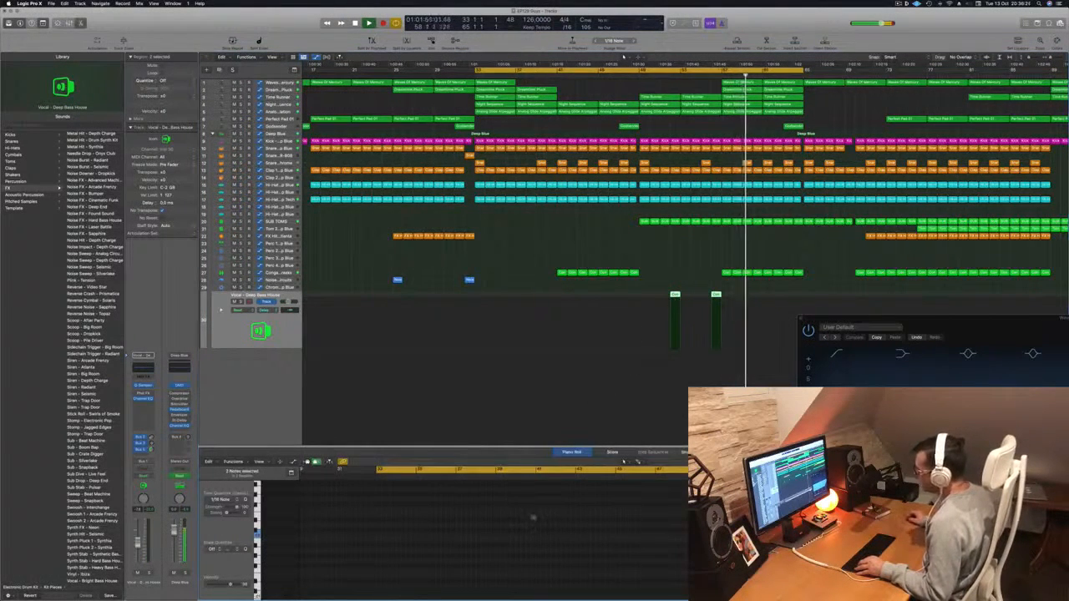
drag(667, 550, 668, 548)
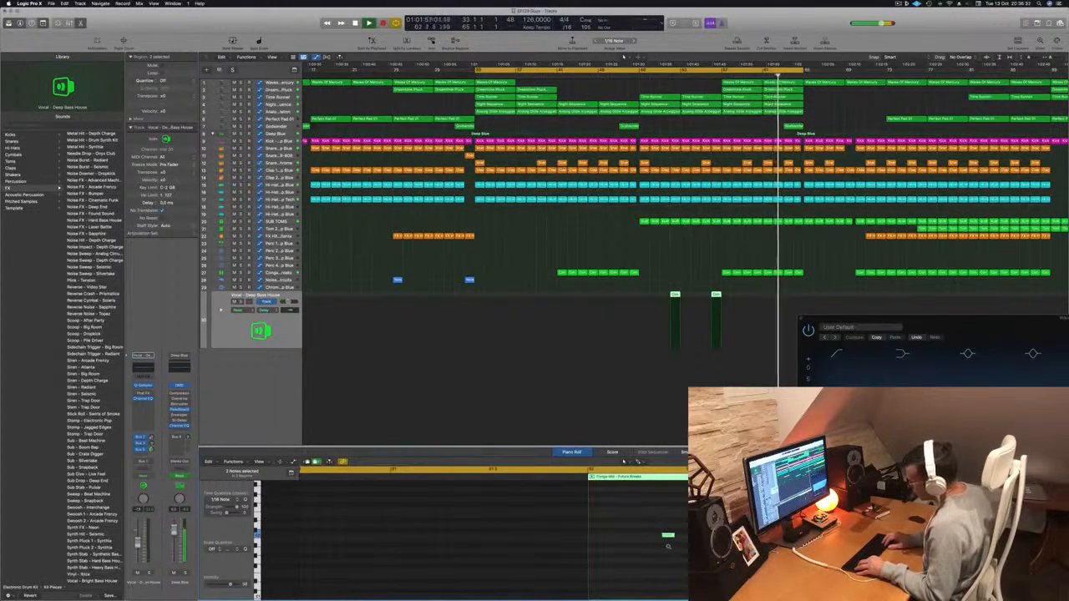
click(640, 75)
key(super+Left)
key(super+Left)
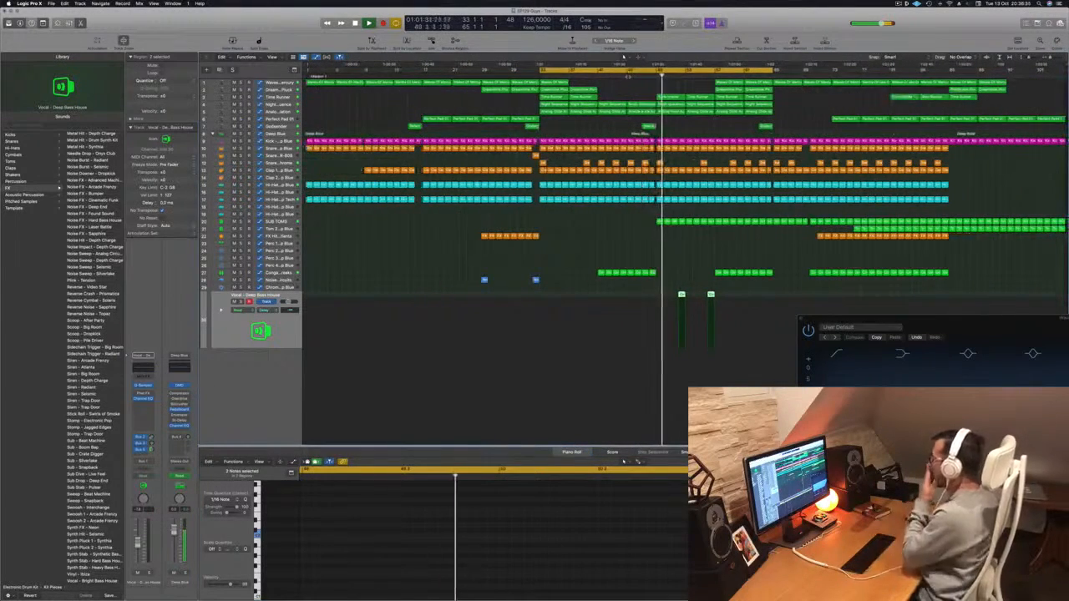
click(899, 4)
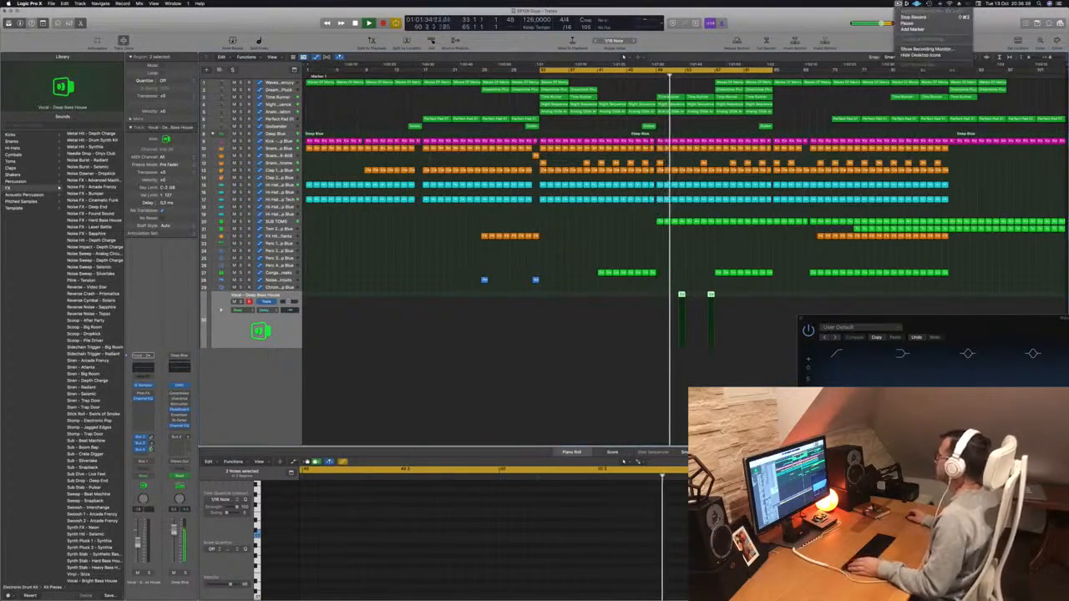
key(Escape)
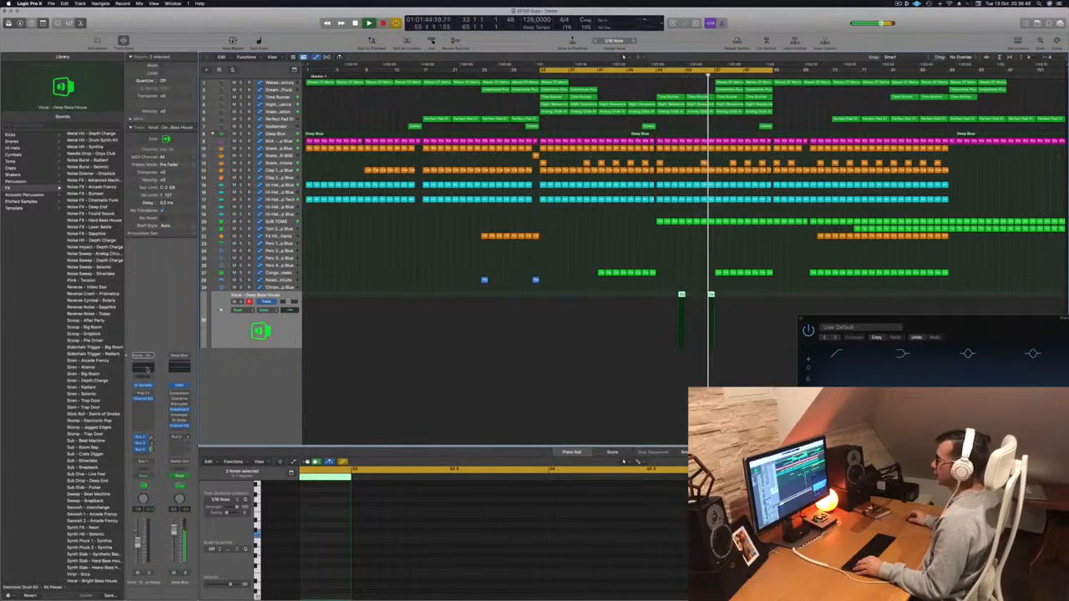
Step: Set a low cut of about 188 Hz at 24 dB/Oct in the vocal track's Channel EQ
click(147, 369)
drag(368, 211, 508, 212)
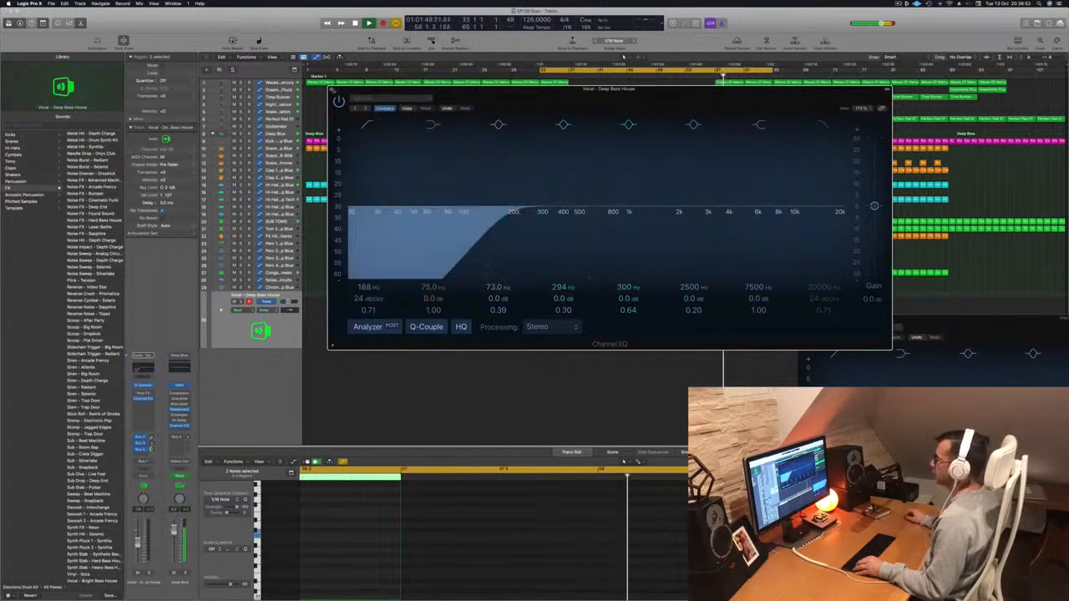
click(332, 89)
key(super+Right)
key(super+Left)
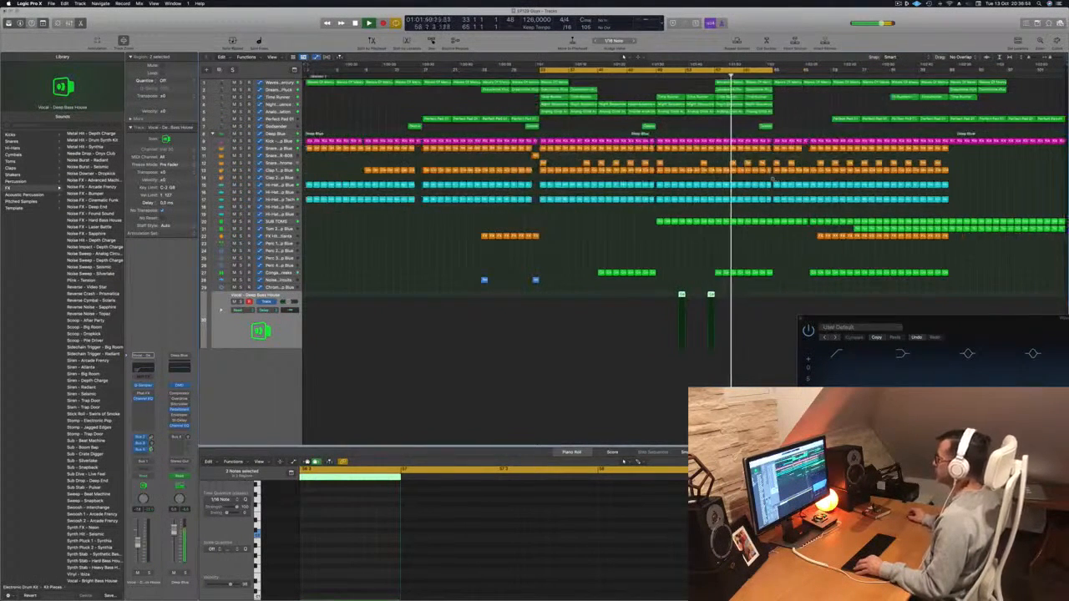
click(710, 131)
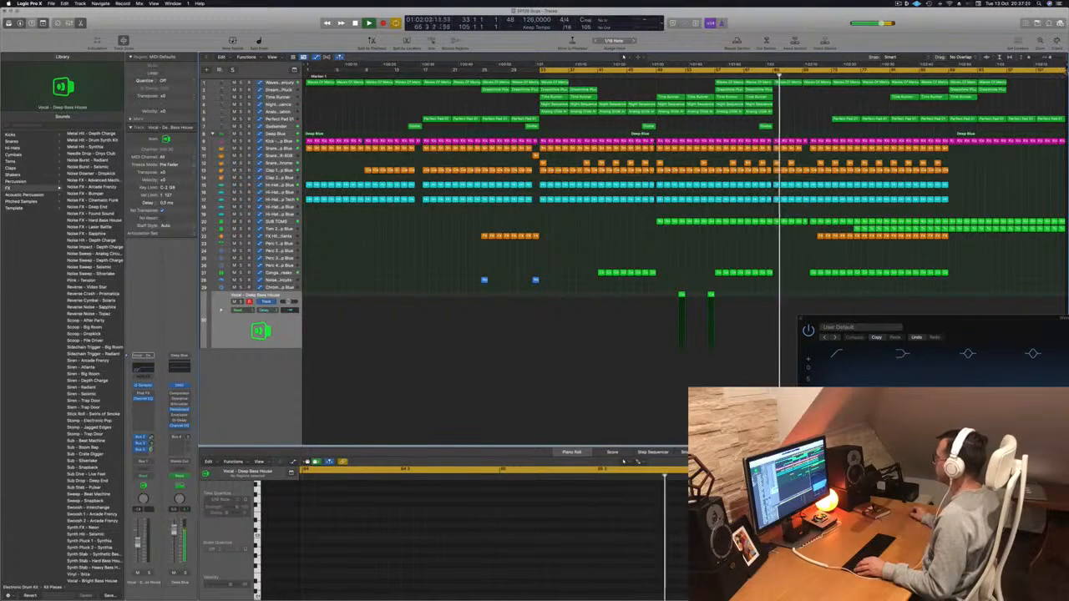
Step: Repeat the section from bar 65 to bar 73 three times and extend the cycle range to bar 97
drag(775, 72, 829, 73)
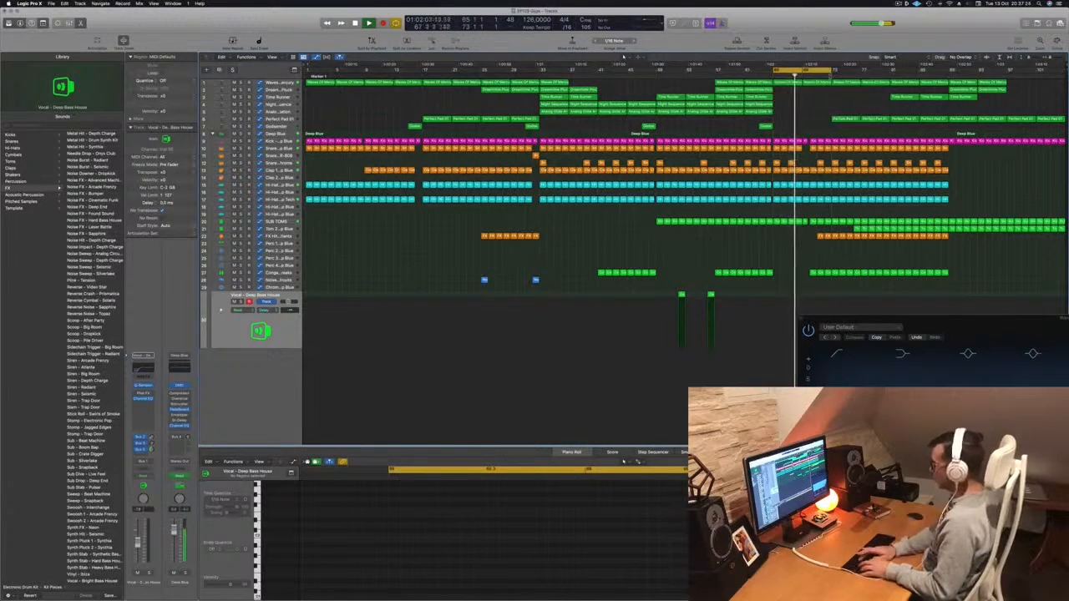
key(ctrl+super+r)
key(ctrl+super+r)
key(ctrl+super+r)
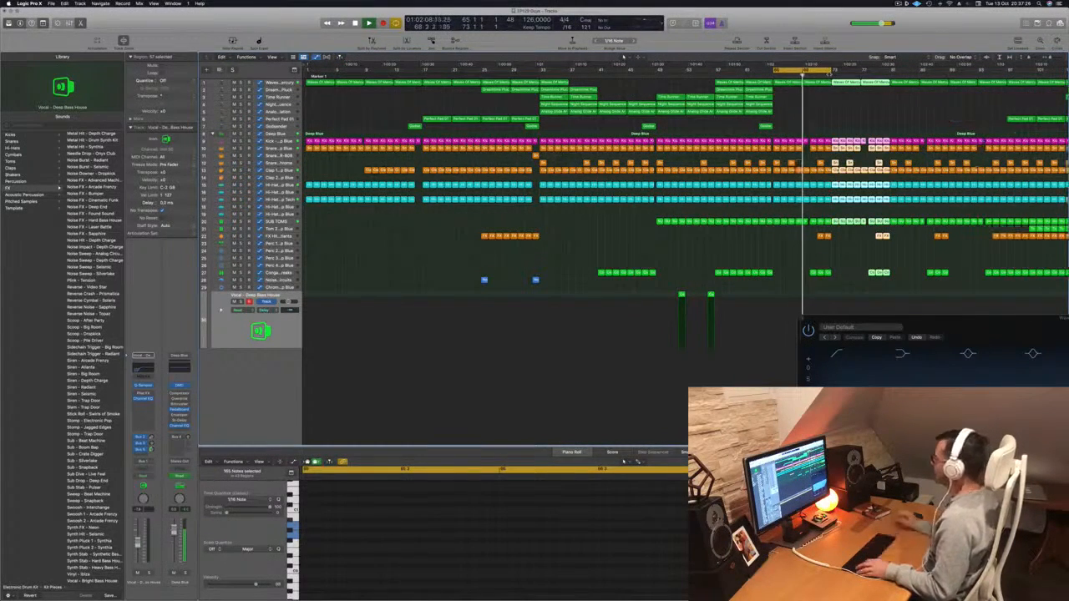
key(super+Left)
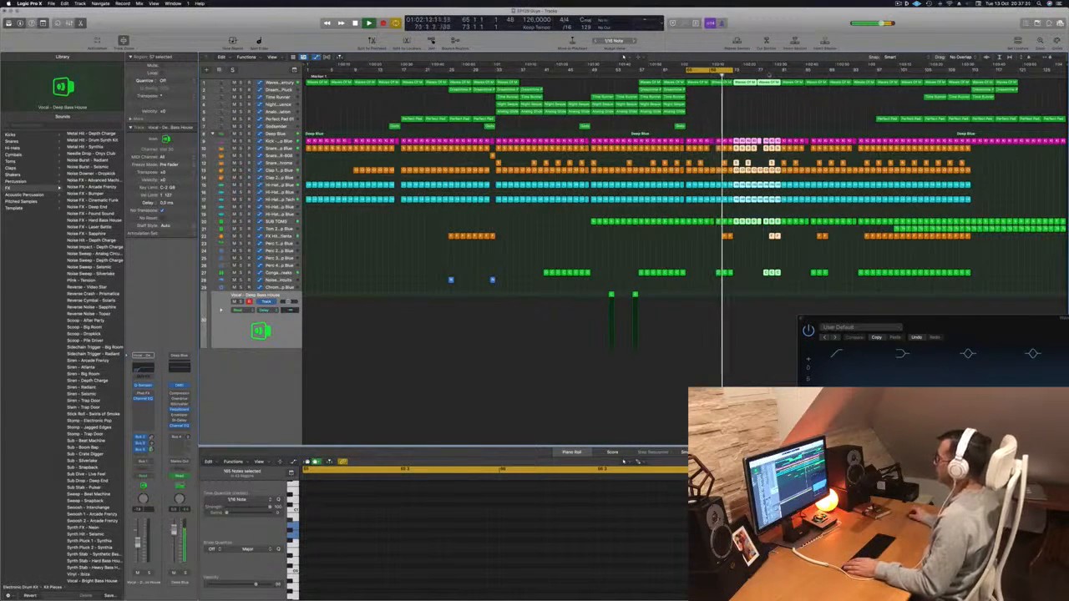
drag(733, 70, 865, 74)
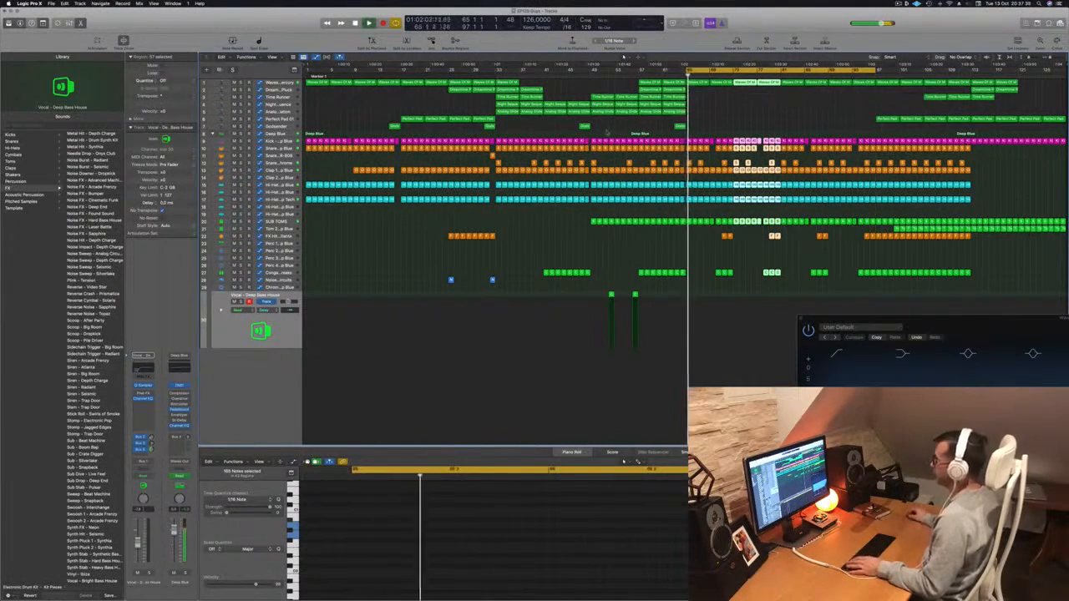
Step: Raise the Deep Blue track's low-cut filter automation into a ramp that peaks at bar 73
click(701, 134)
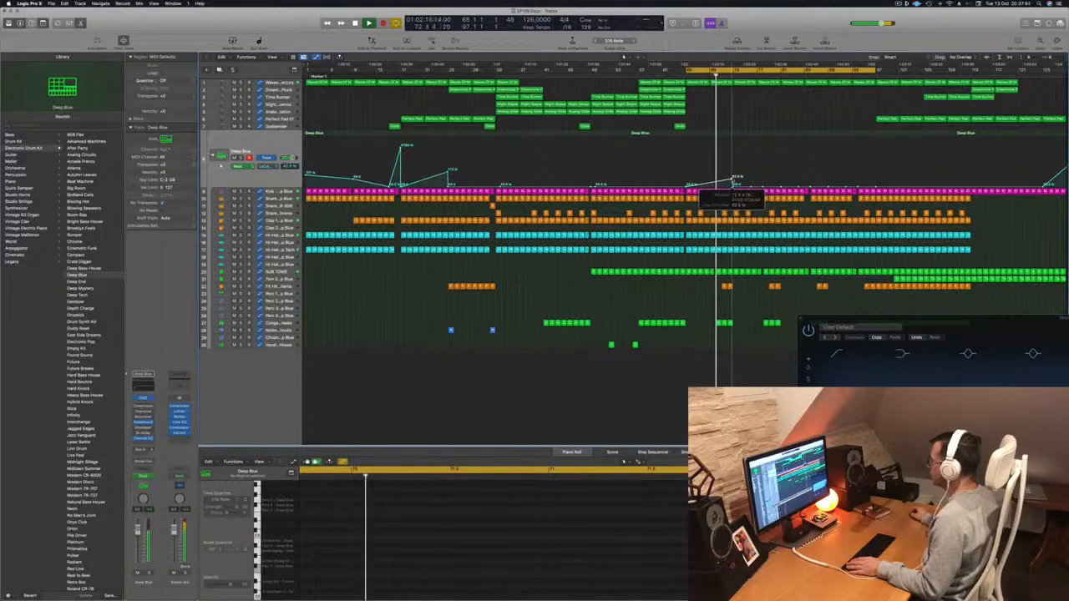
drag(731, 182, 731, 178)
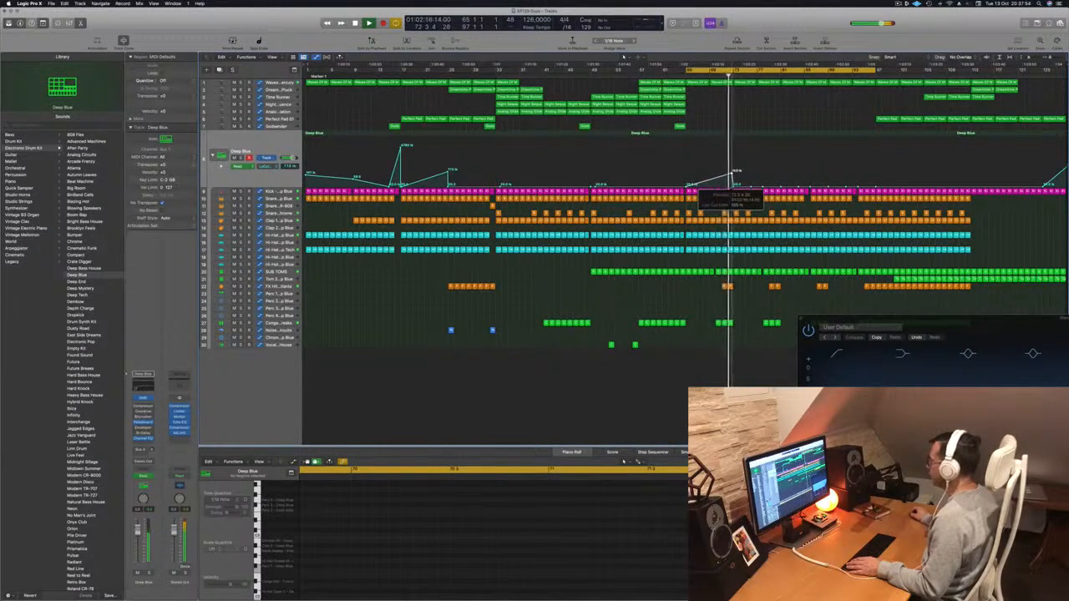
Step: Delete the Deep Blue kick regions from bar 73 to 86 and the SUB TOMS regions from bar 78 to 86
drag(732, 174, 798, 191)
key(Delete)
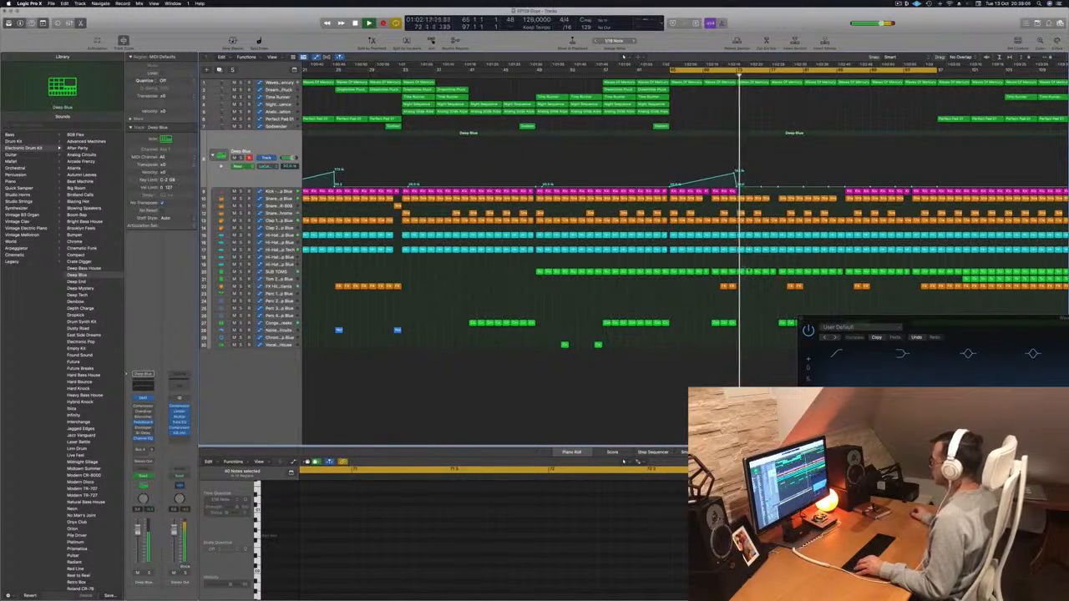
key(super+Left)
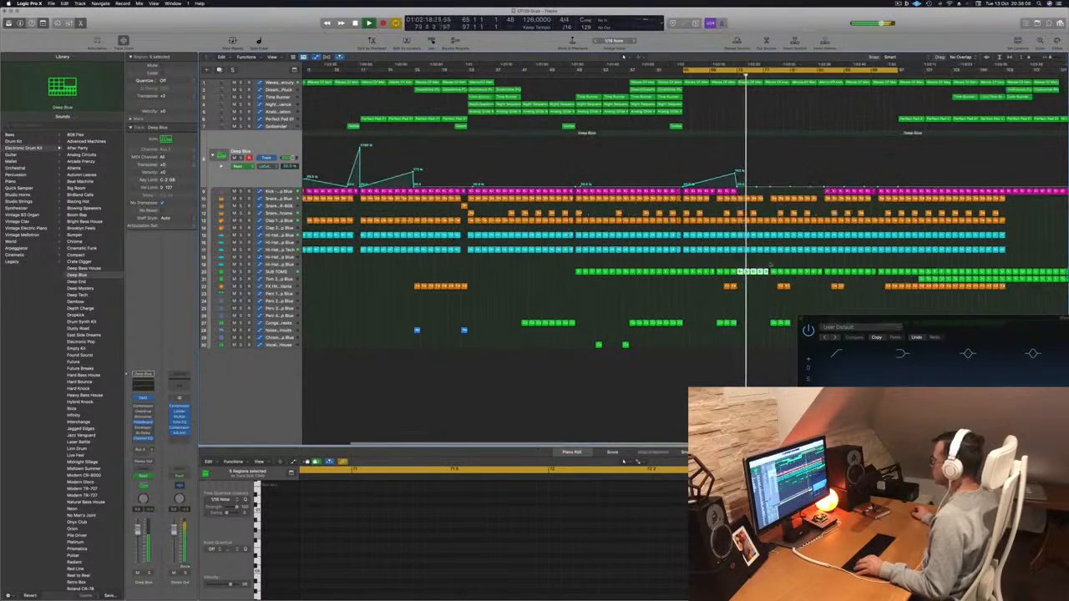
drag(773, 267, 820, 274)
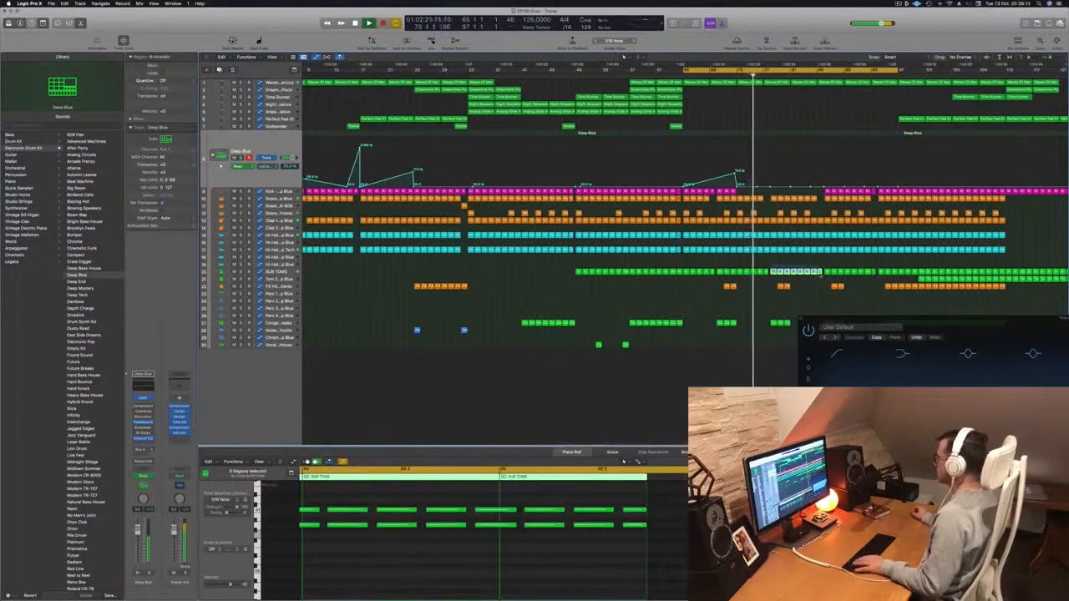
key(Delete)
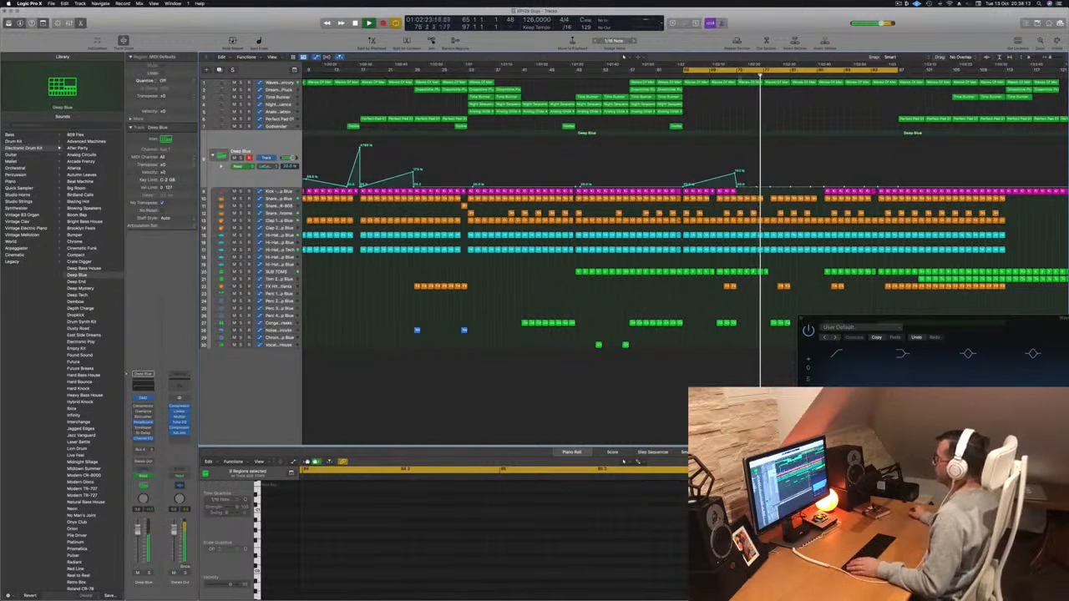
Step: Copy the last Analog Glide Arpeggiation region to bar 81 and play the passage around bar 73
click(670, 112)
drag(670, 112, 777, 113)
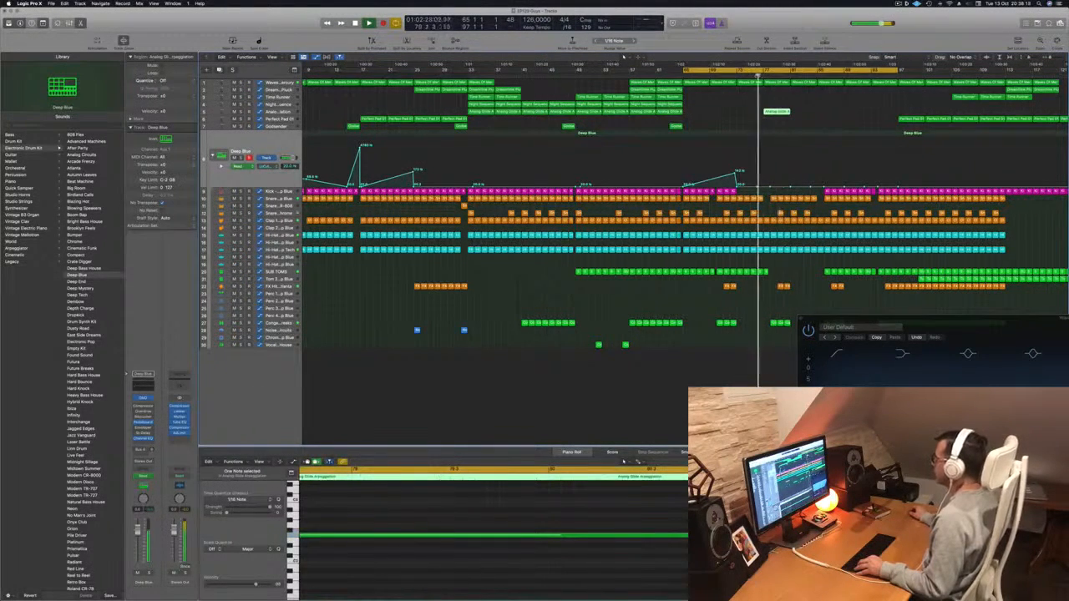
scroll(757, 101, left, 2)
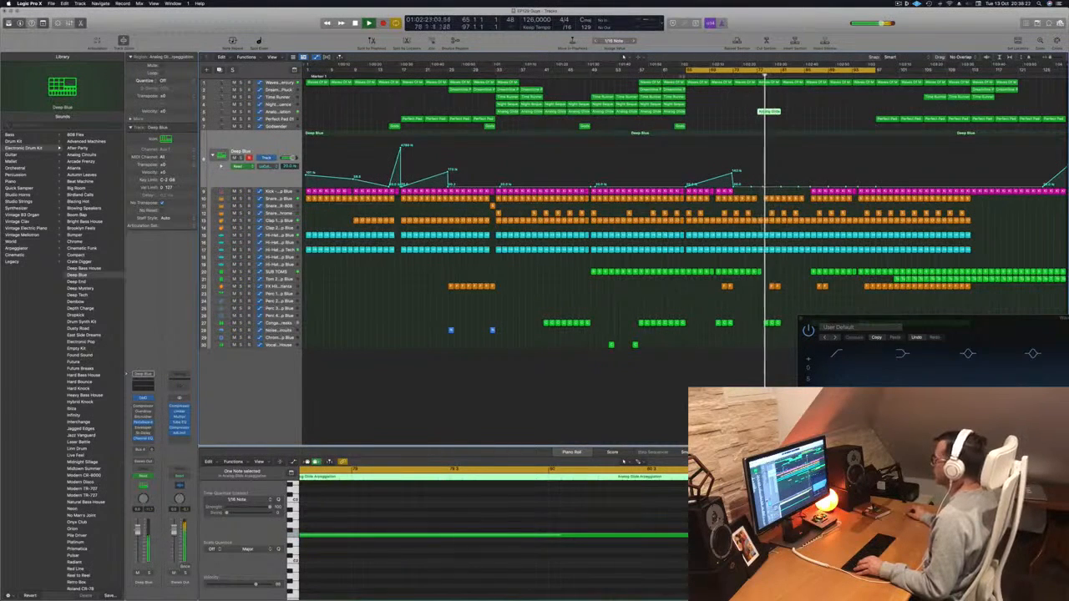
click(679, 75)
key(super+Right)
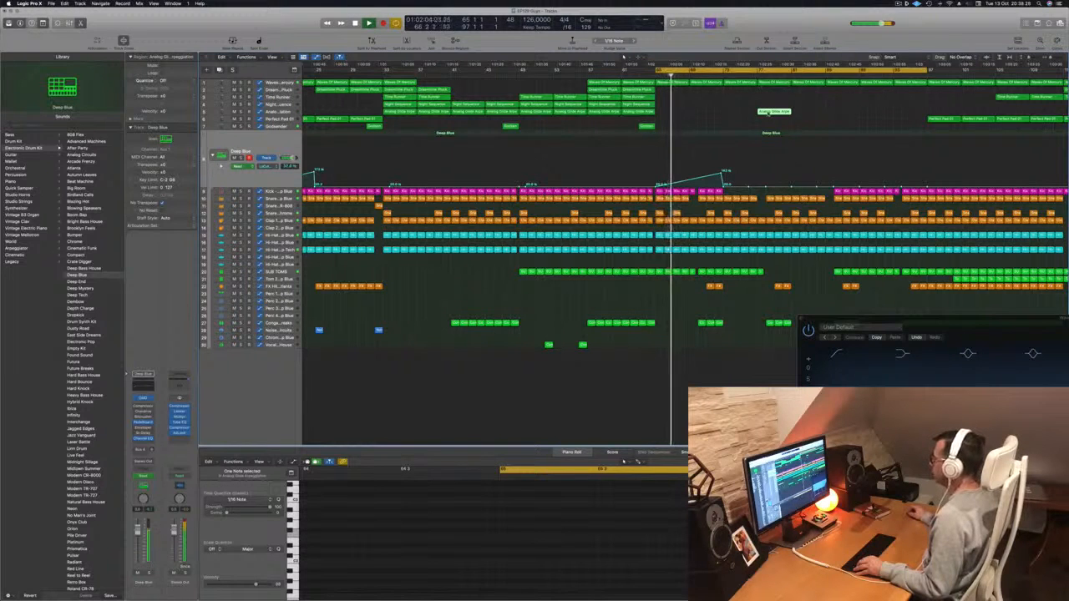
drag(787, 113, 805, 113)
click(717, 75)
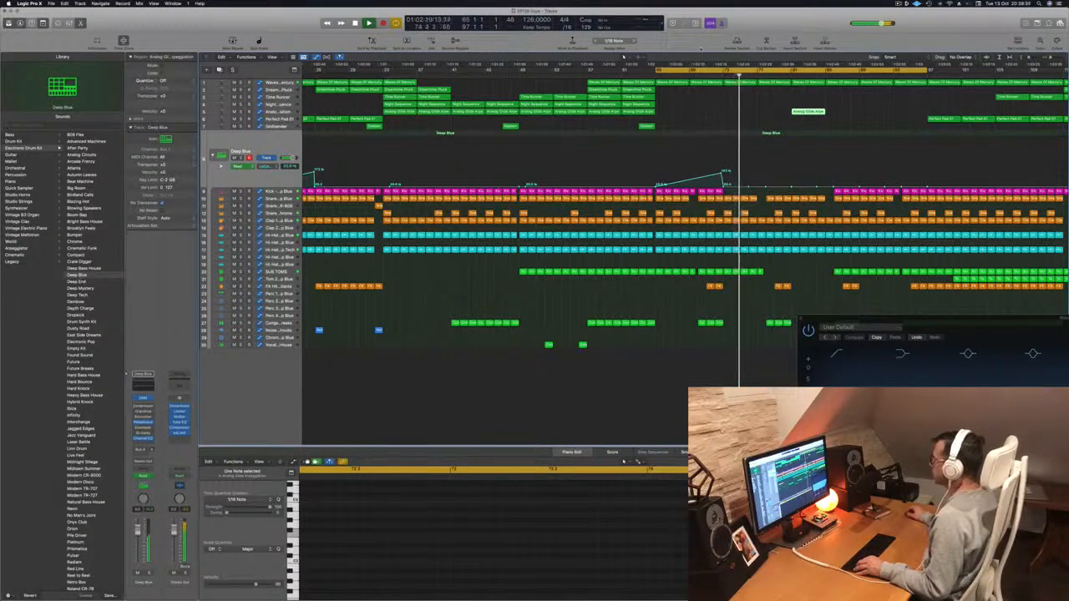
Step: Delete the SUB TOMS regions from bar 73 to 78 and the upper Deep Blue snare track's regions from bar 73 to 86
drag(777, 274, 730, 275)
key(Delete)
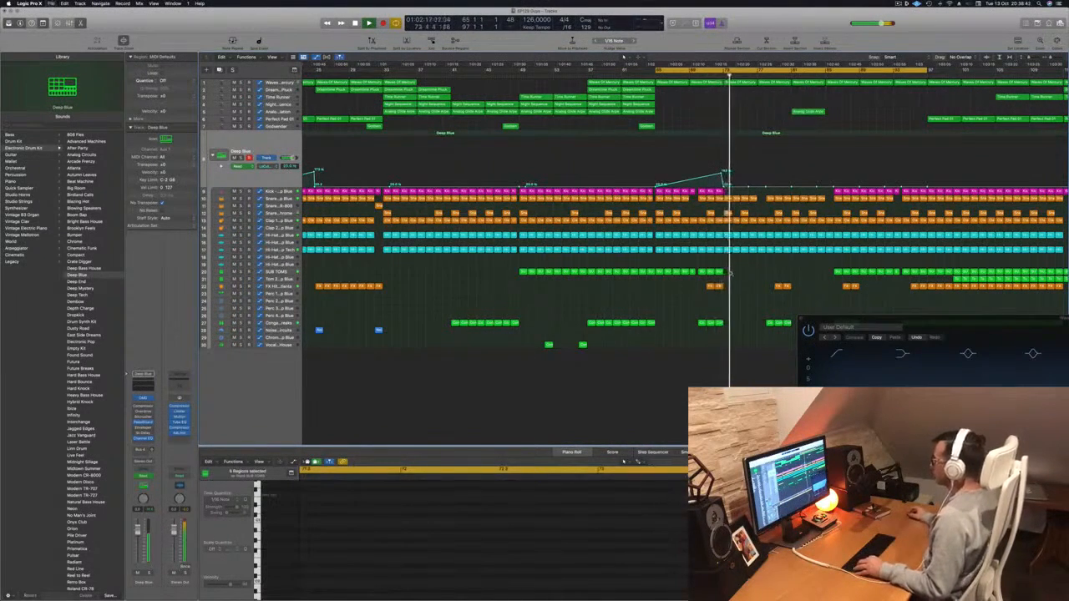
key(super+Left)
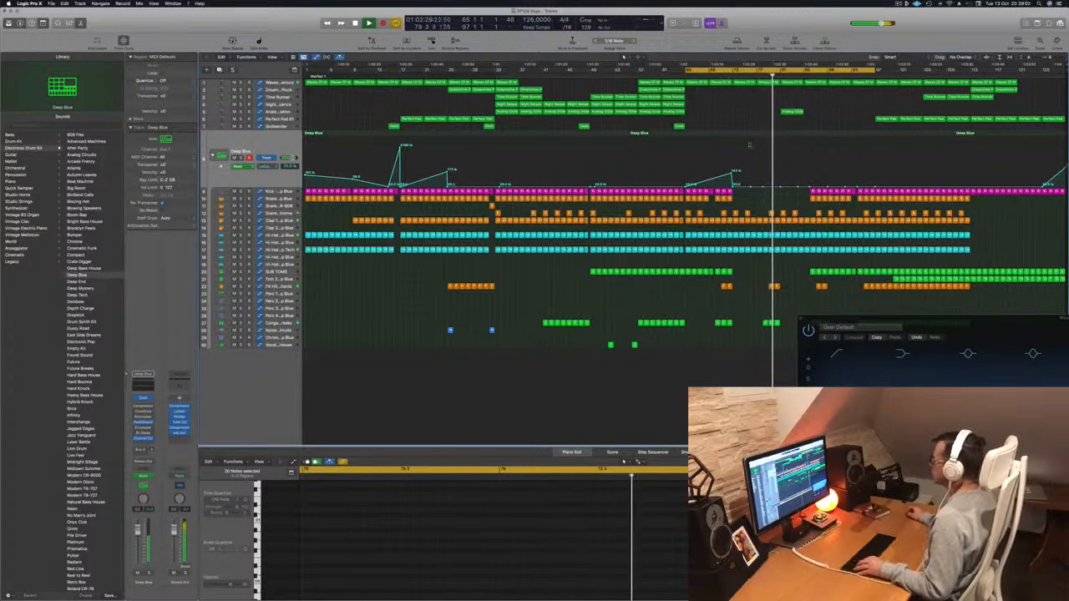
Step: Delete the FX Hit regions near bar 79 and the conga regions between bars 78 and 81
click(773, 286)
key(Delete)
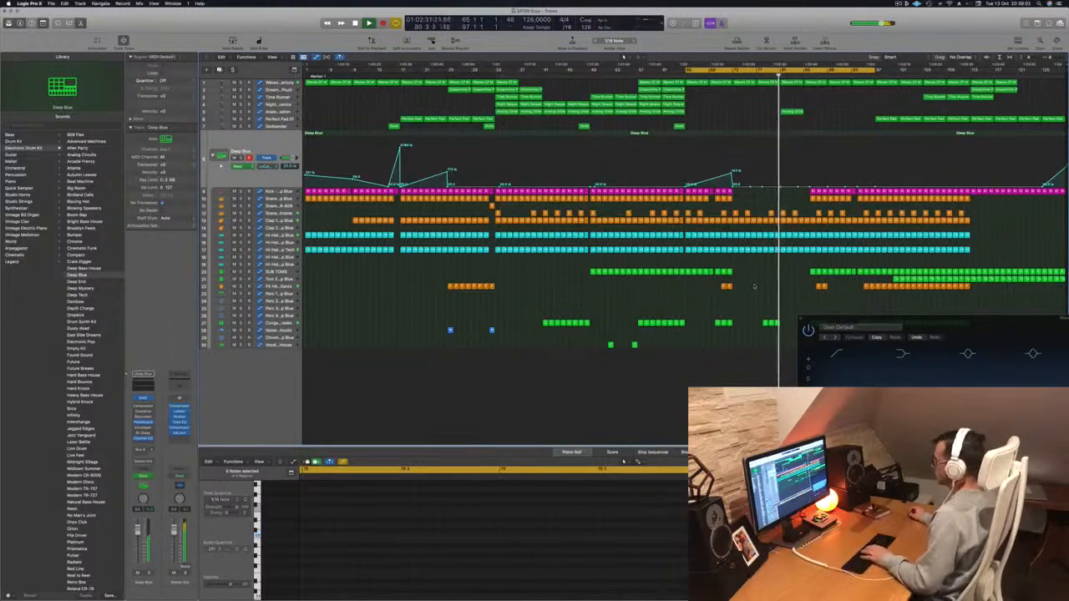
click(771, 322)
key(Delete)
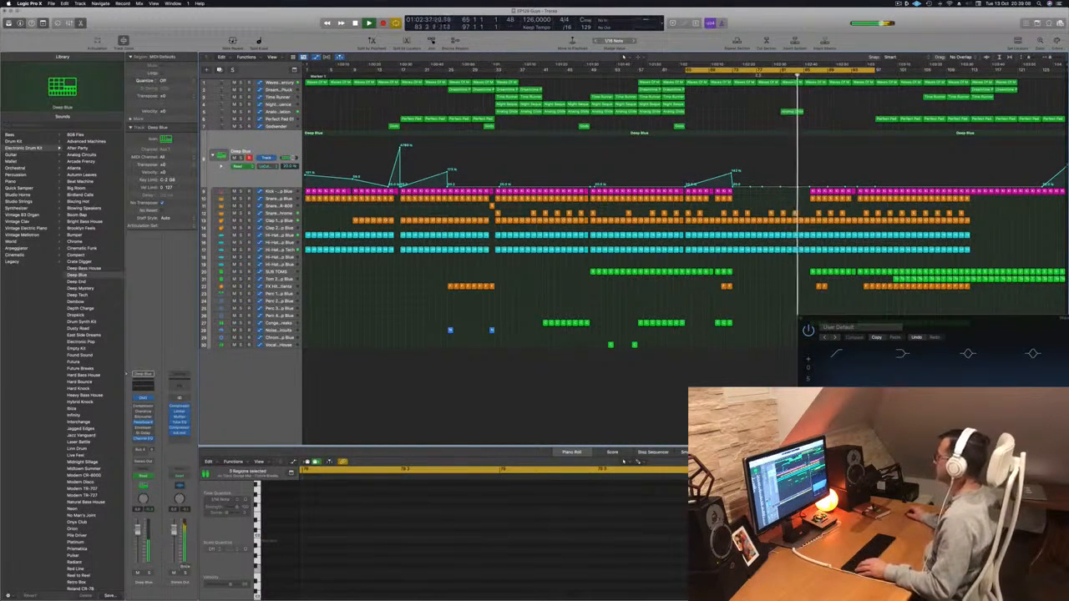
Step: Copy the Analog Glide Arpeggiation region at bar 81 out to bar 97 and automate a cutoff drop at bar 81 that recovers by bar 89
click(792, 111)
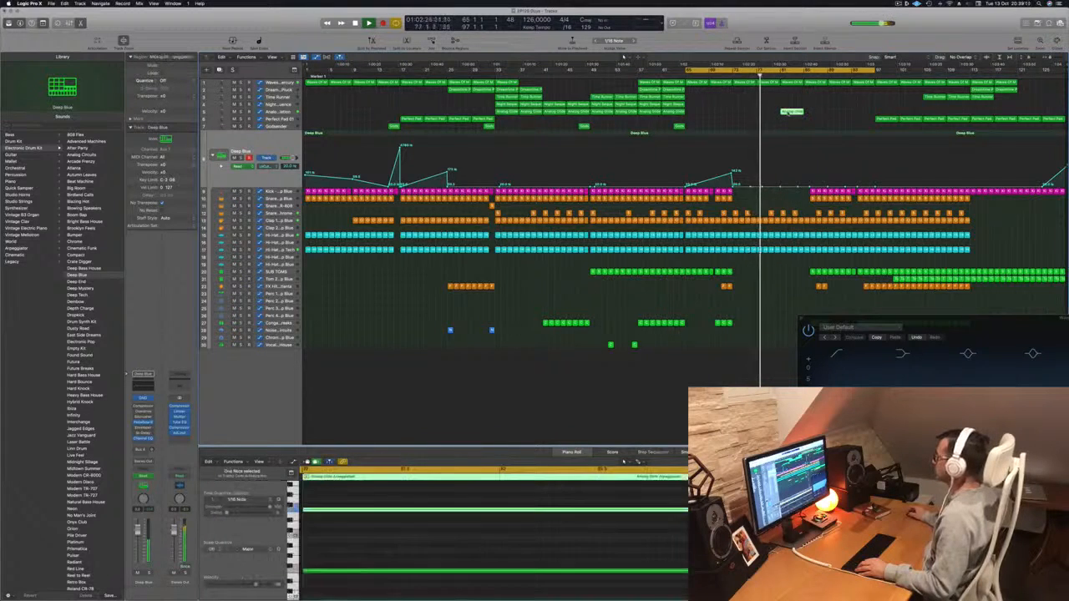
drag(791, 111, 838, 113)
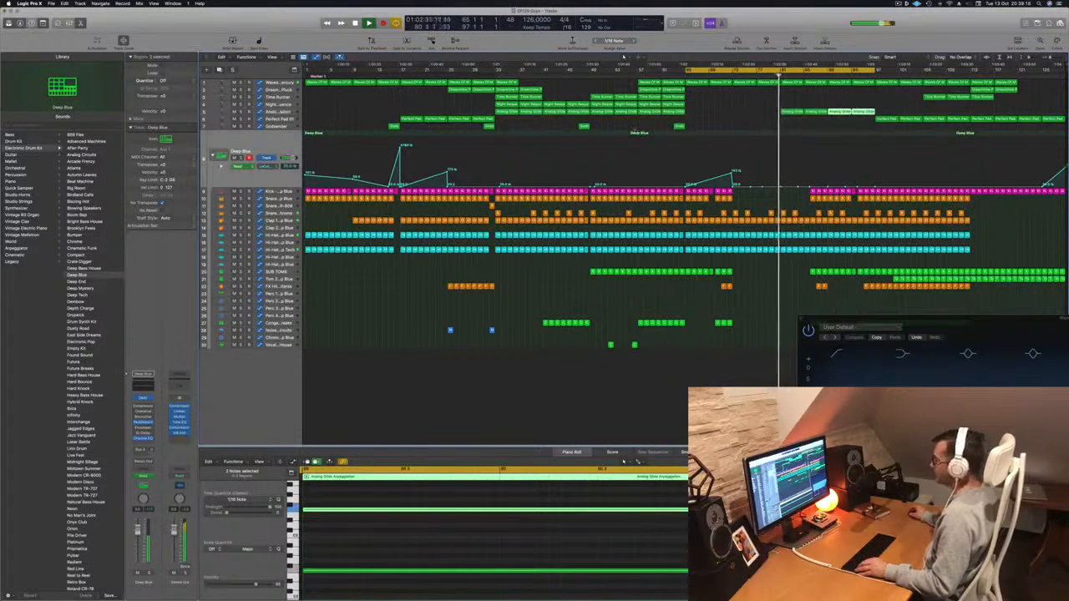
click(286, 112)
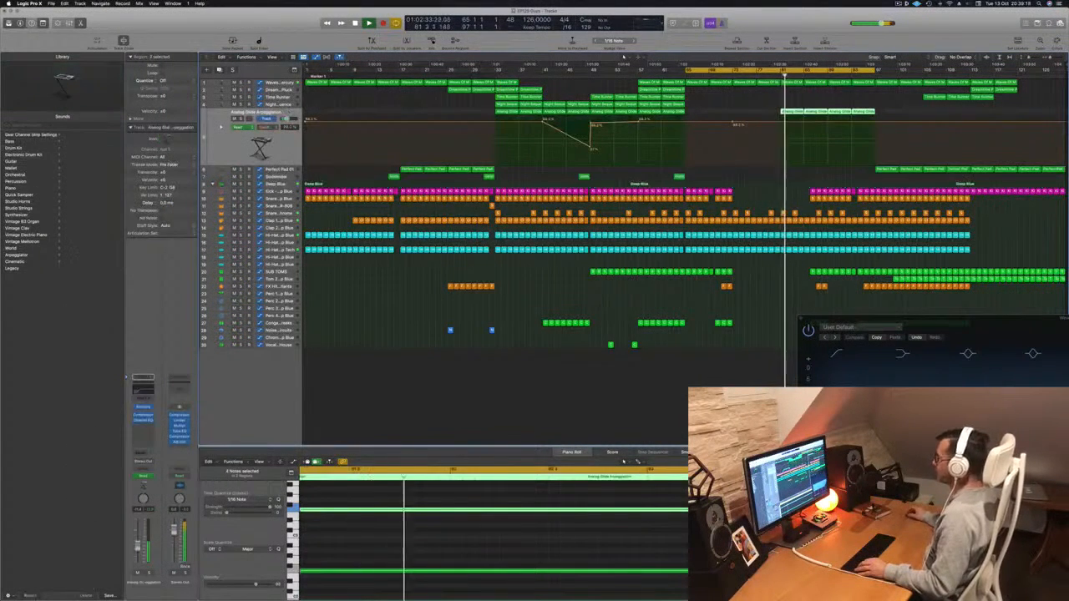
click(770, 76)
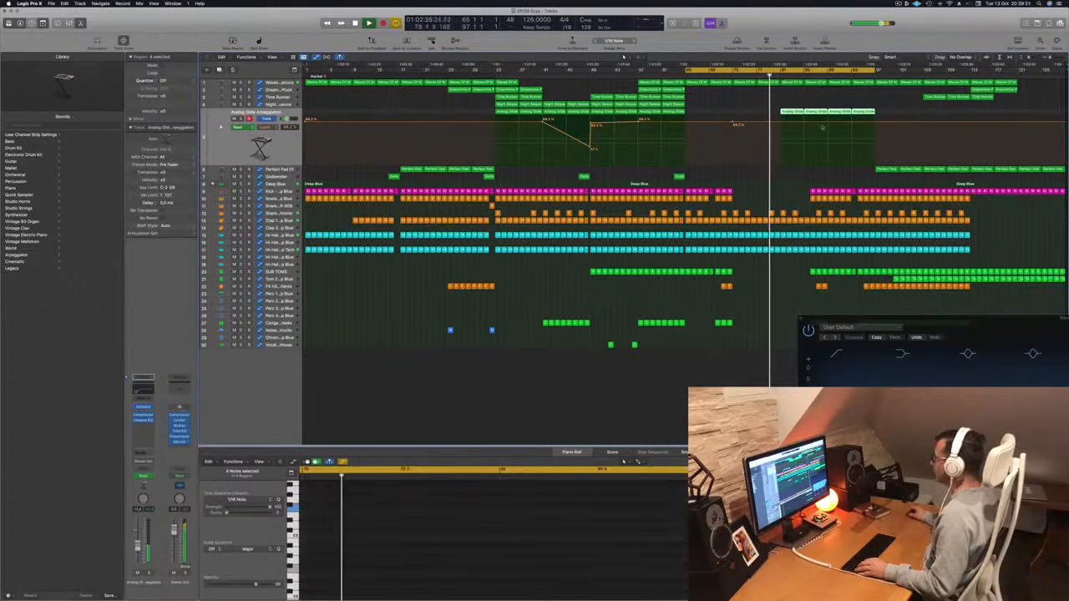
click(829, 124)
drag(775, 124, 775, 124)
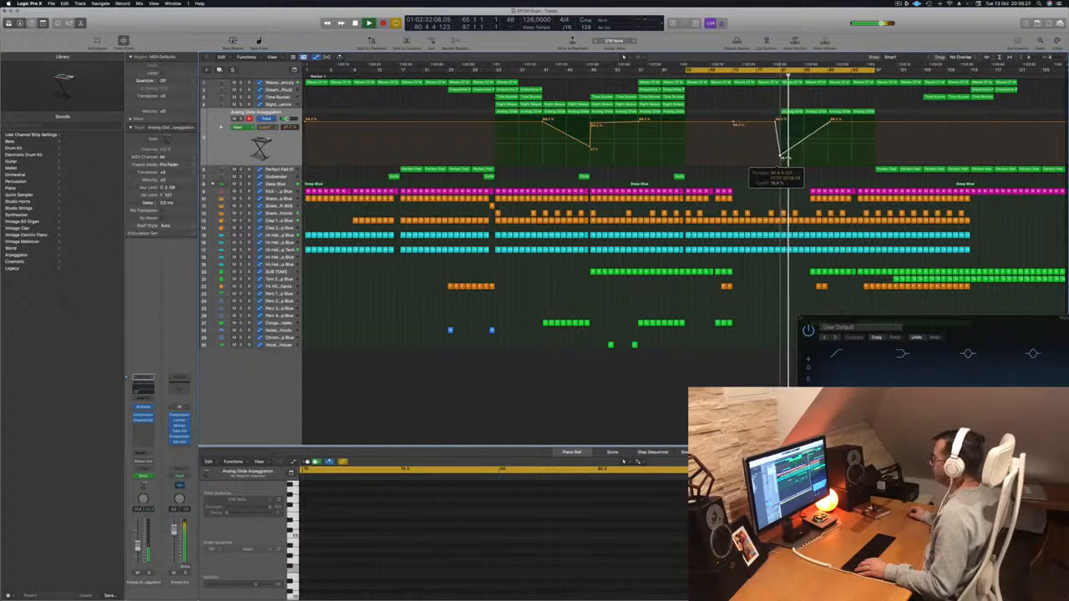
Step: Delete the Deep Blue kick and snare regions and the SUB TOMS regions from bar 86 to 89
scroll(805, 195, right, 3)
drag(814, 185, 838, 205)
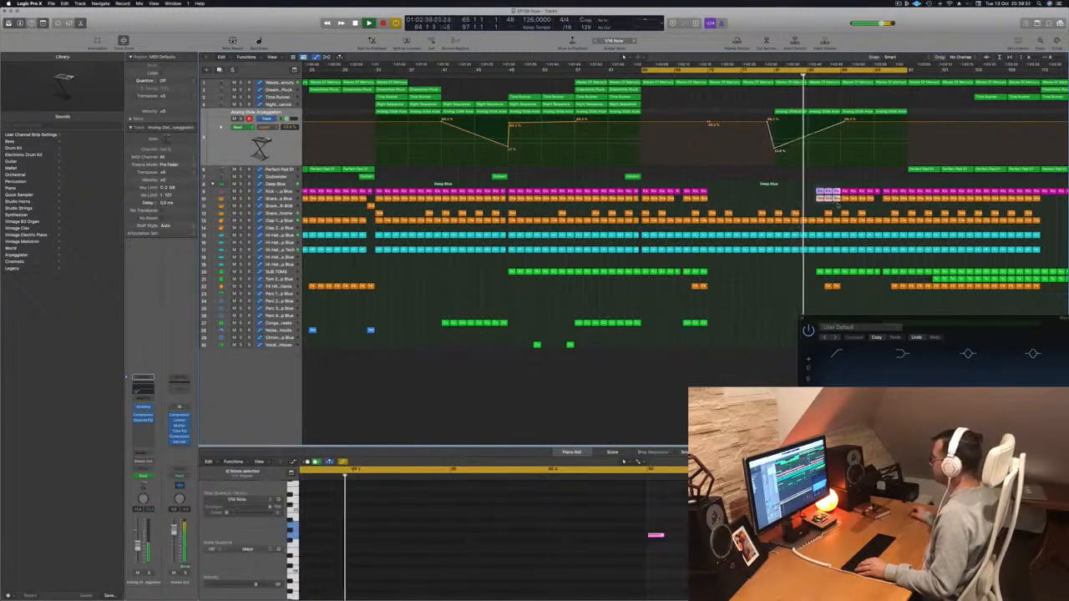
key(BackSpace)
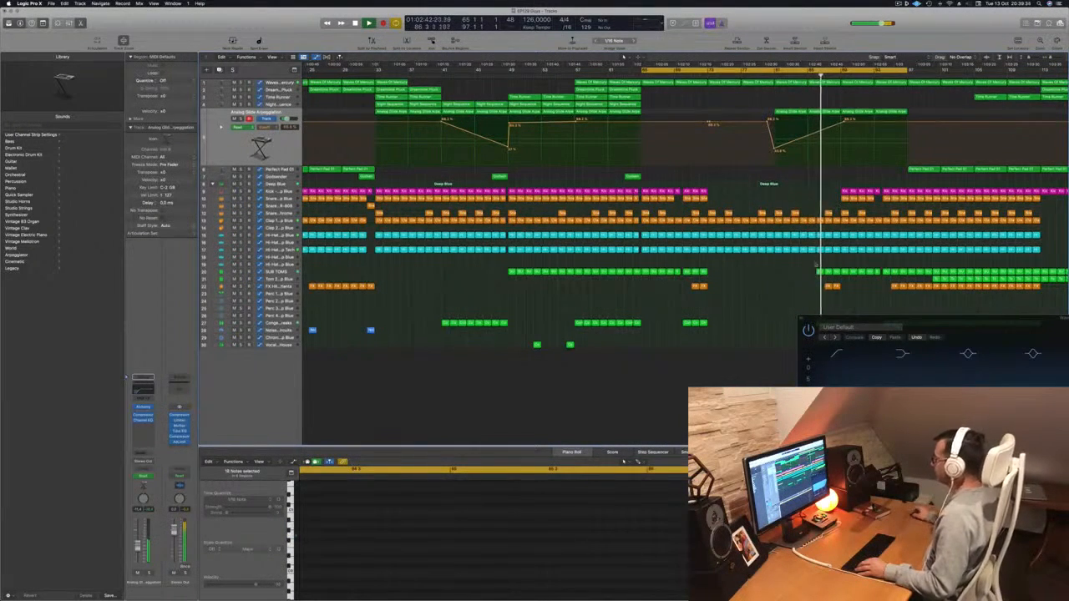
drag(815, 269, 837, 273)
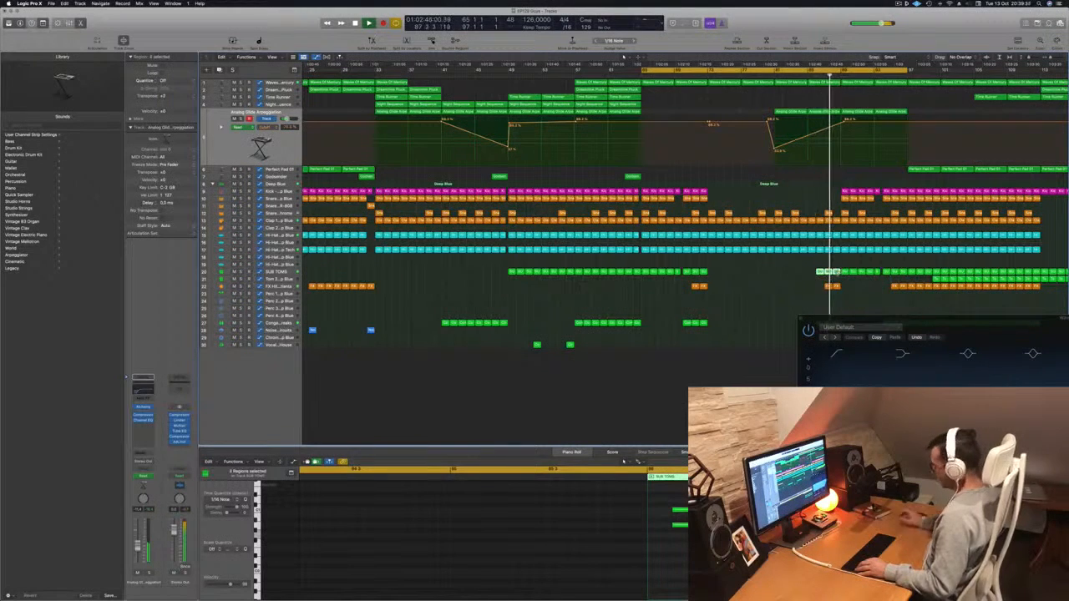
key(Delete)
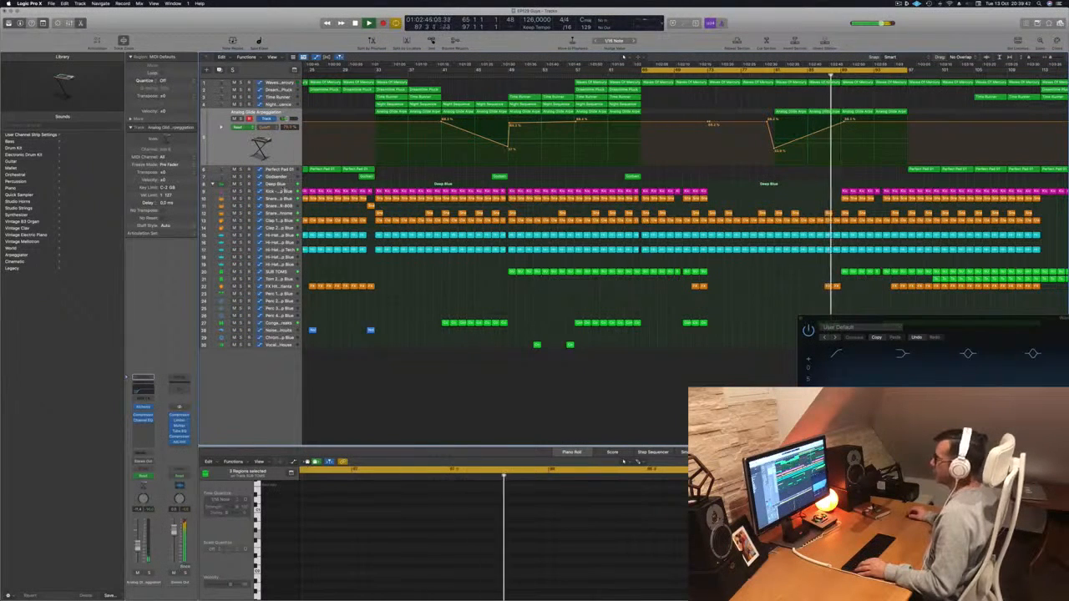
Step: Raise the Deep Blue low-cut automation from bar 89 and build it to a peak near bar 96 that drops back at bar 97
click(285, 185)
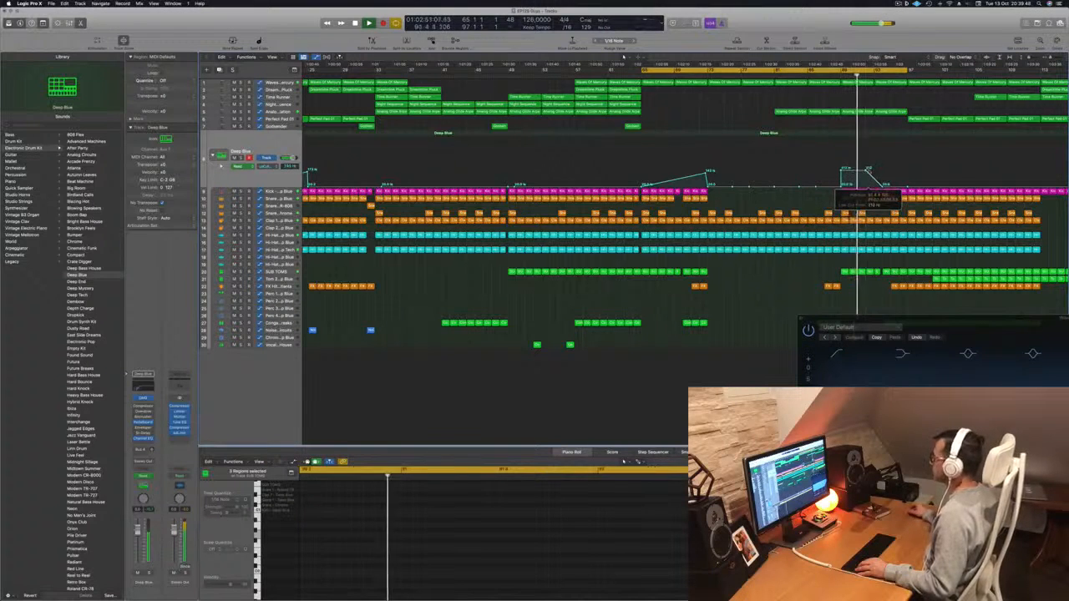
key(super+Left)
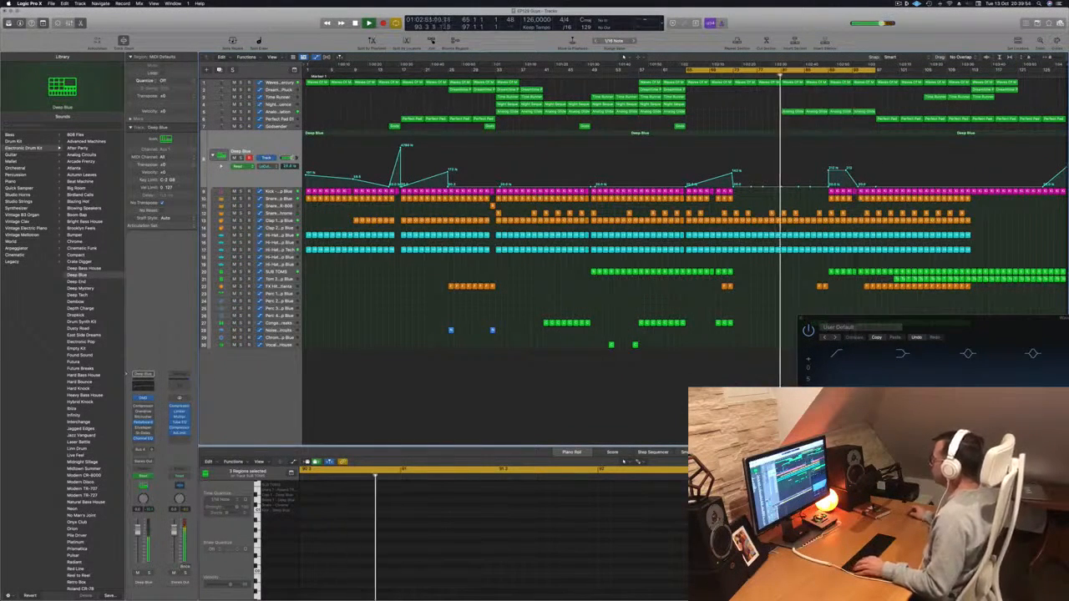
key(super+Right)
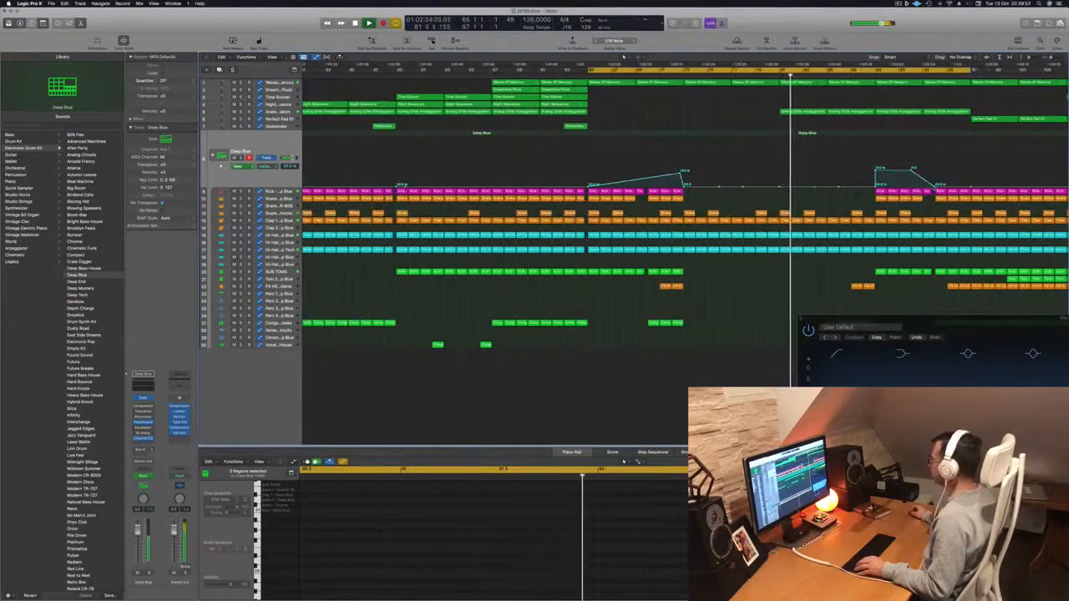
click(935, 162)
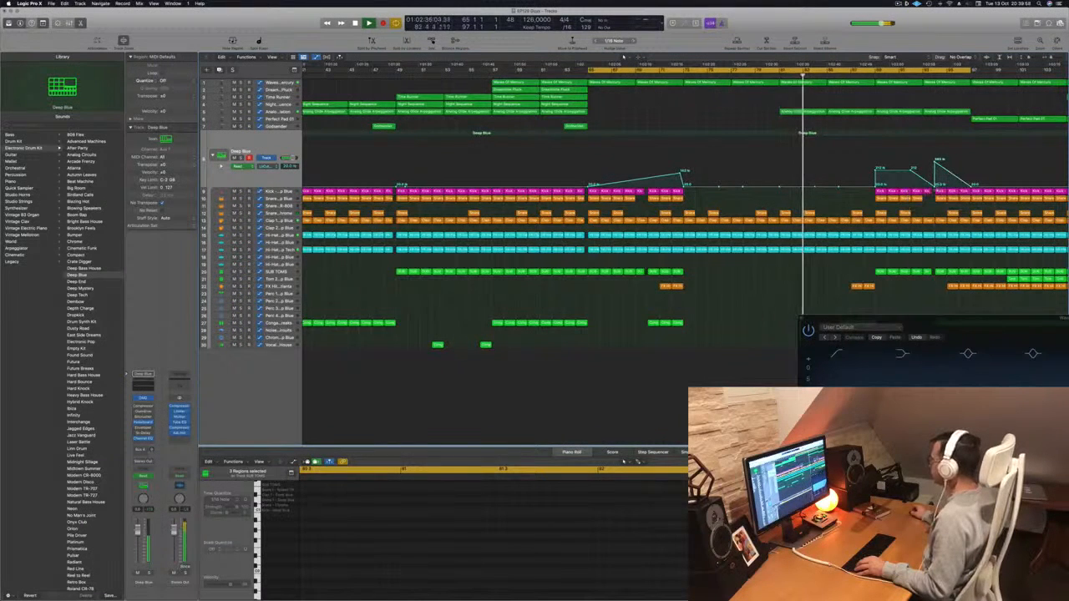
double_click(936, 185)
drag(939, 159, 961, 158)
Step: Delete the kick, snare, clap, hi-hat and SUB TOMS regions at bar 96 to leave a one-bar gap
click(965, 191)
key(BackSpace)
click(964, 199)
key(BackSpace)
click(964, 220)
key(BackSpace)
click(965, 235)
key(BackSpace)
click(964, 249)
key(BackSpace)
click(967, 272)
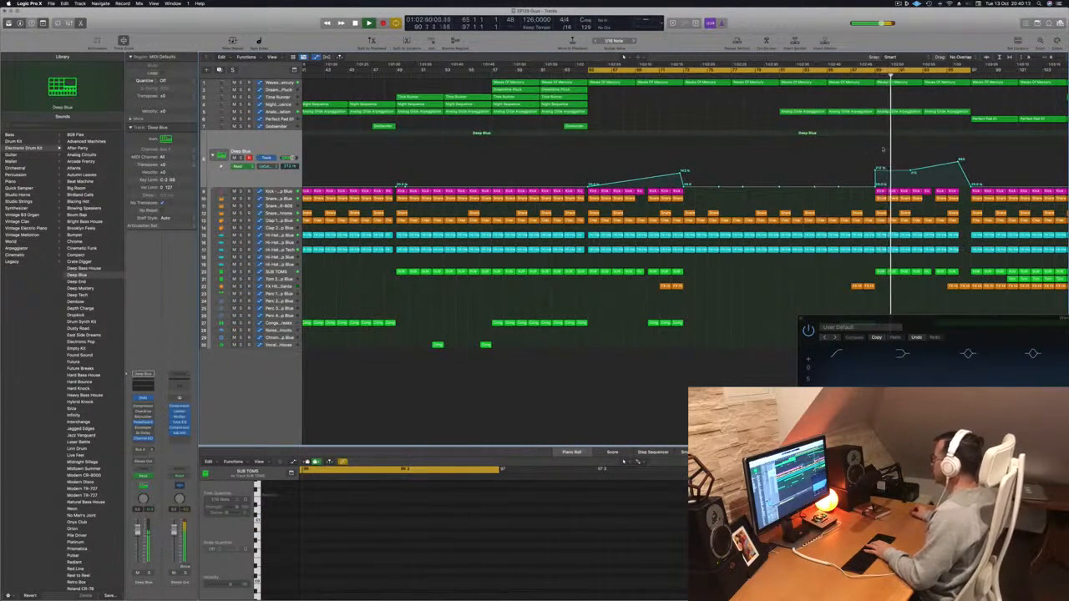
Step: Reshape the Deep Blue low-cut automation with a ramp from bar 86 to 89 and a dip near bar 93
key(super+BackSpace)
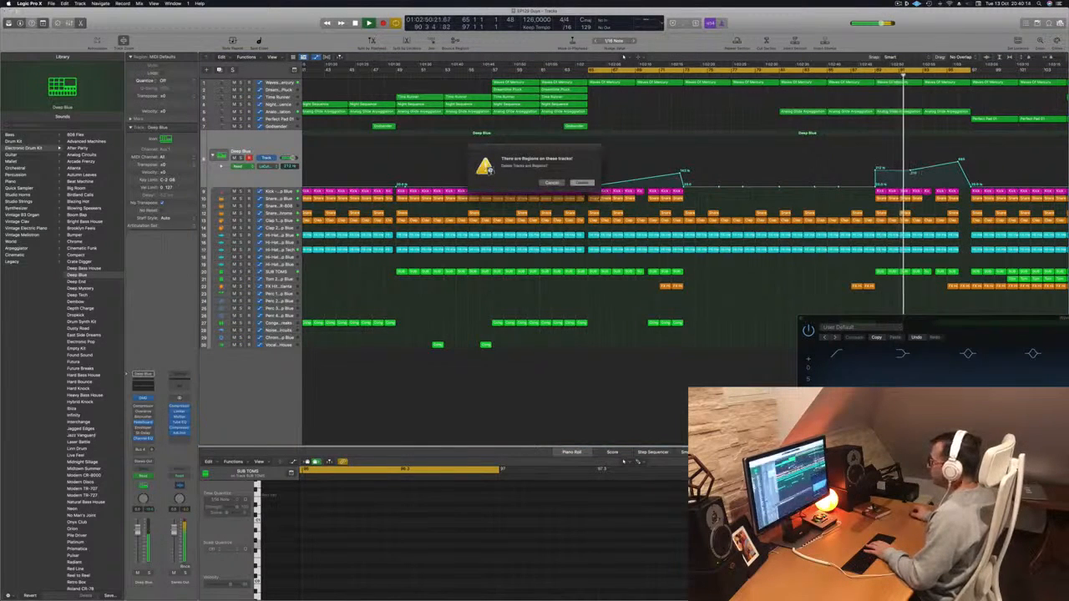
click(567, 183)
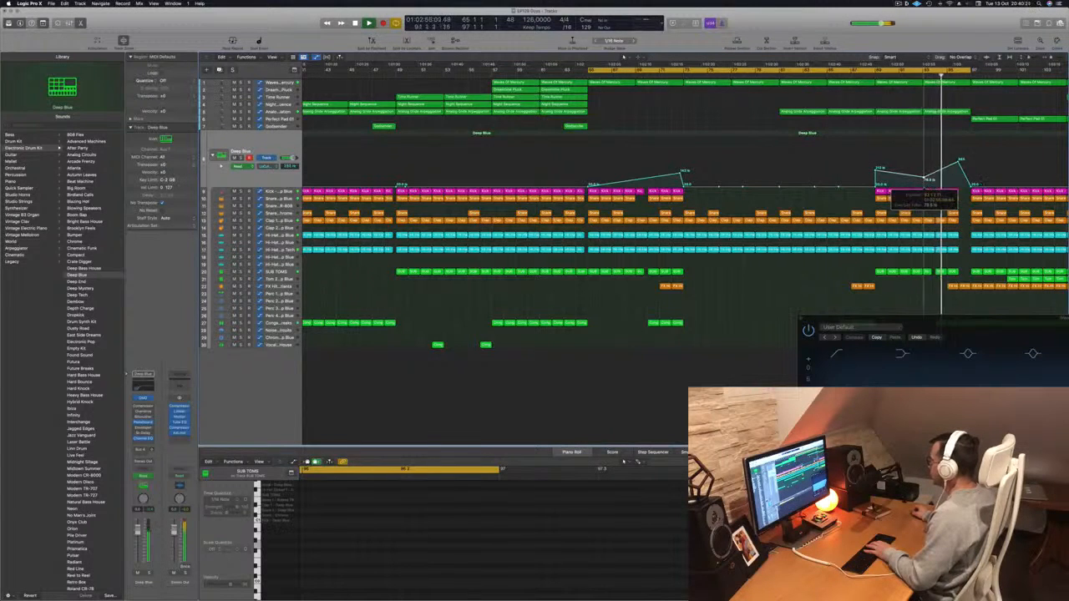
click(868, 76)
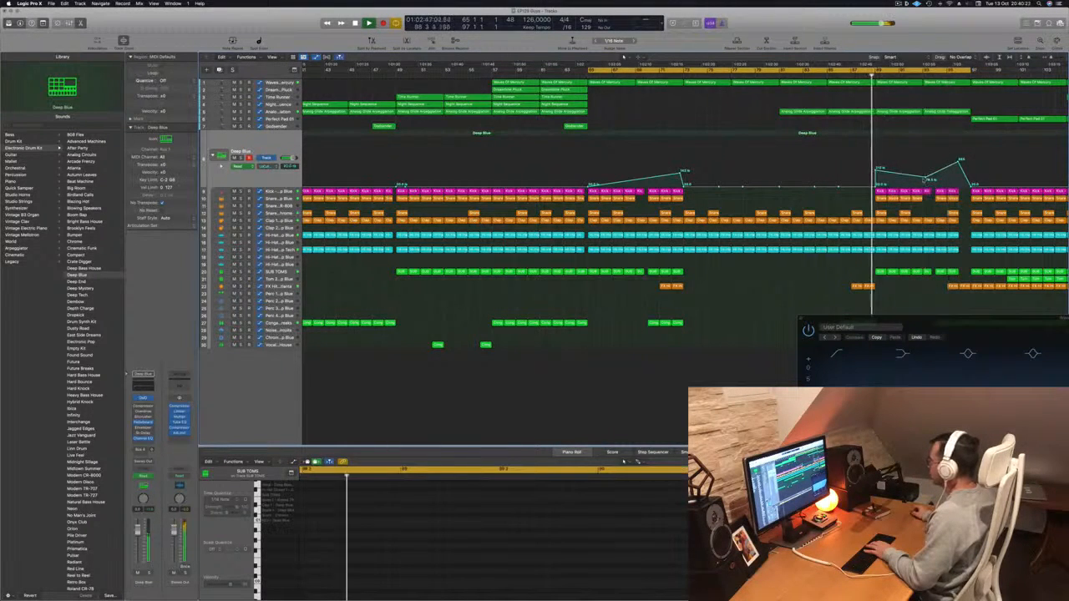
drag(926, 178, 926, 177)
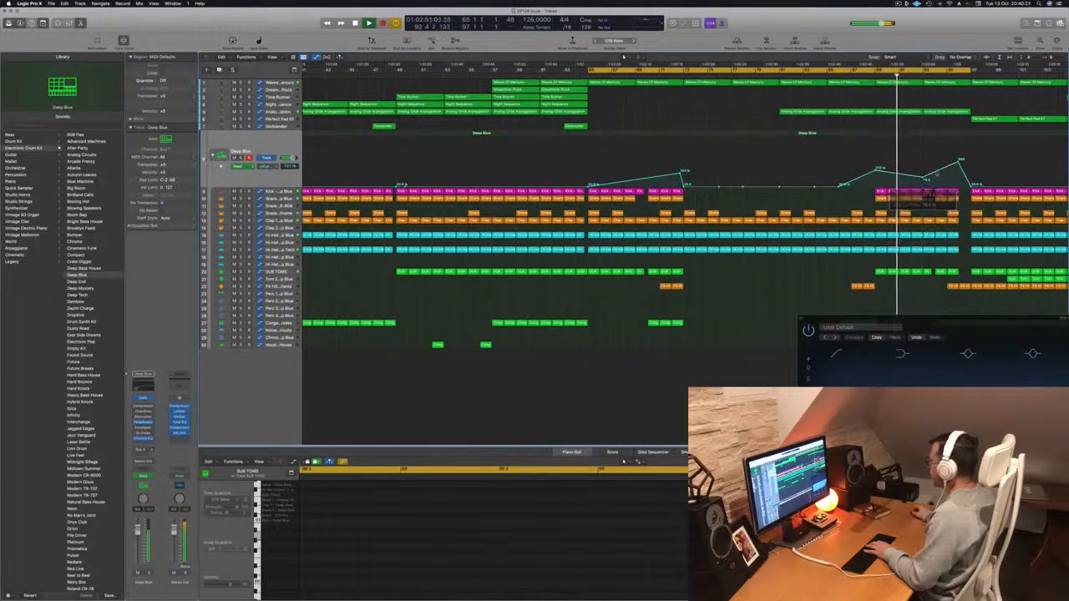
key(super+BackSpace)
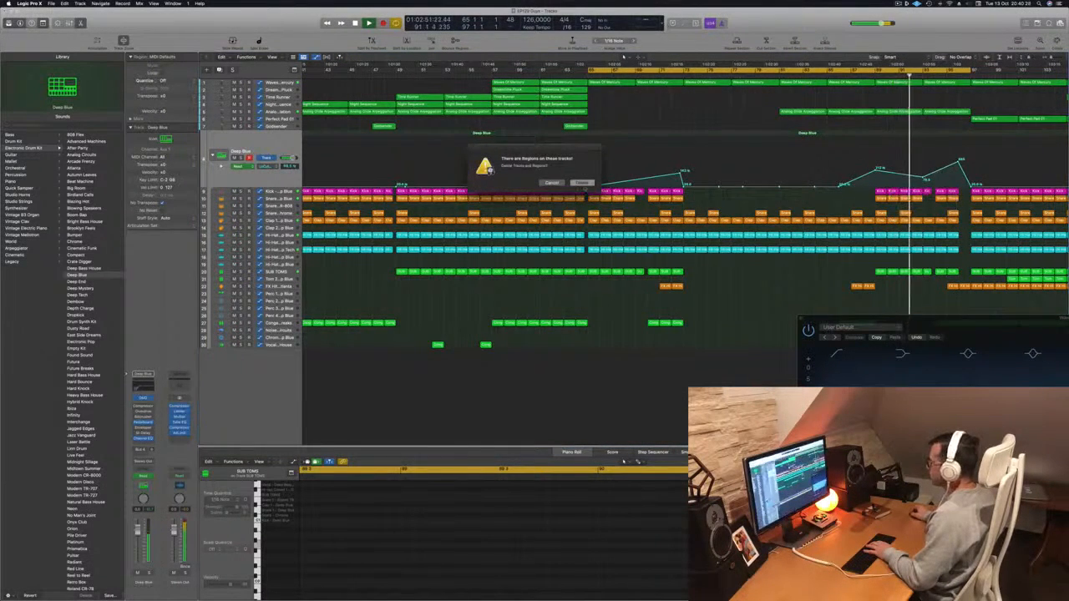
click(552, 182)
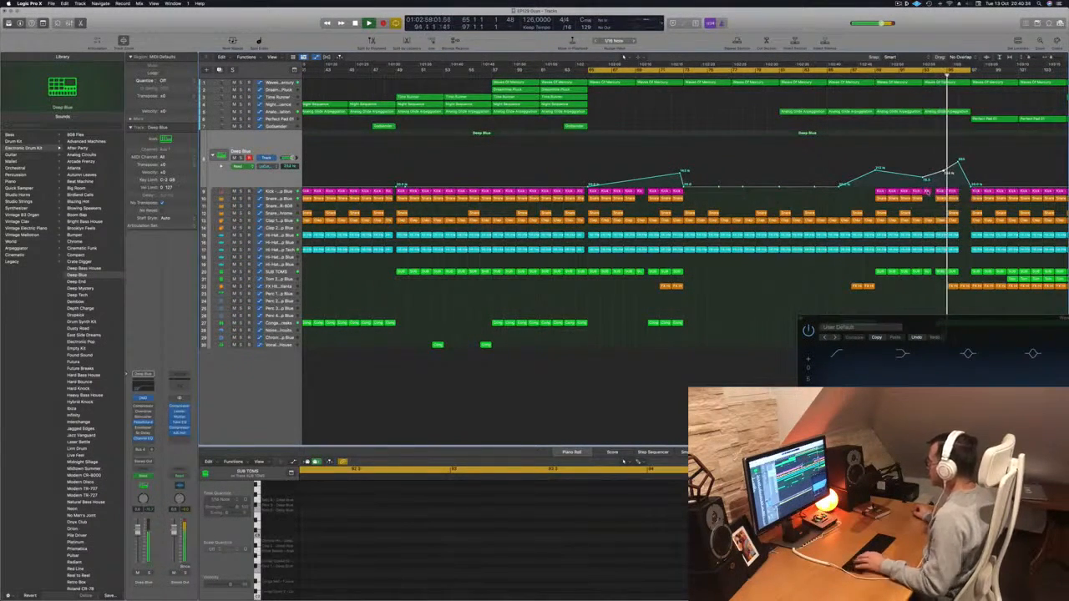
Step: Copy the kick and snare regions with their automation to bar 93 and play the passage leading into bar 97
click(926, 191)
shift+click(918, 198)
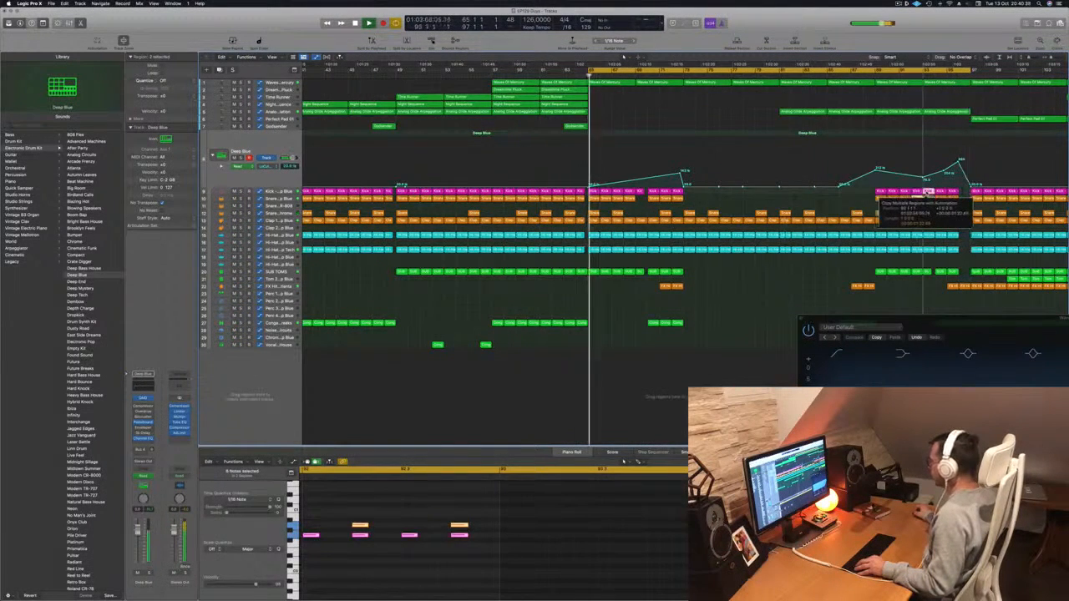
key(super+Left)
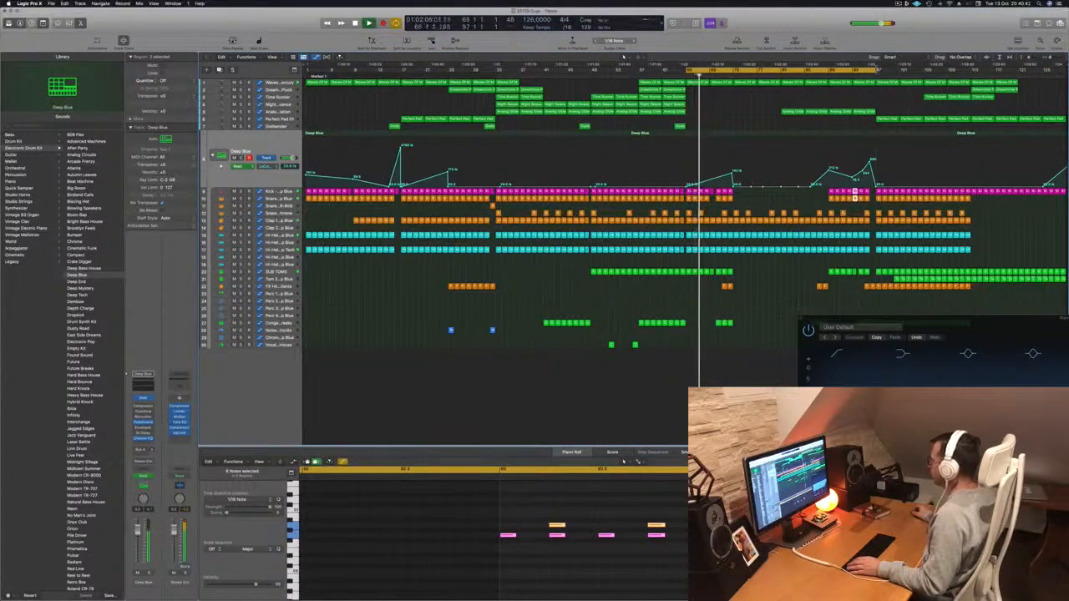
click(865, 74)
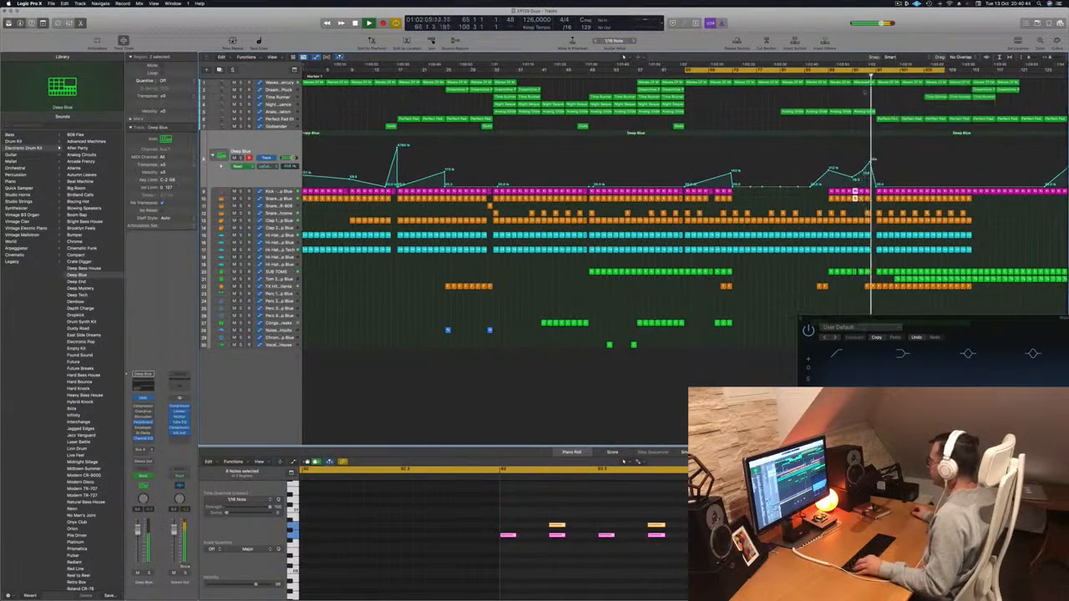
key(super+Right)
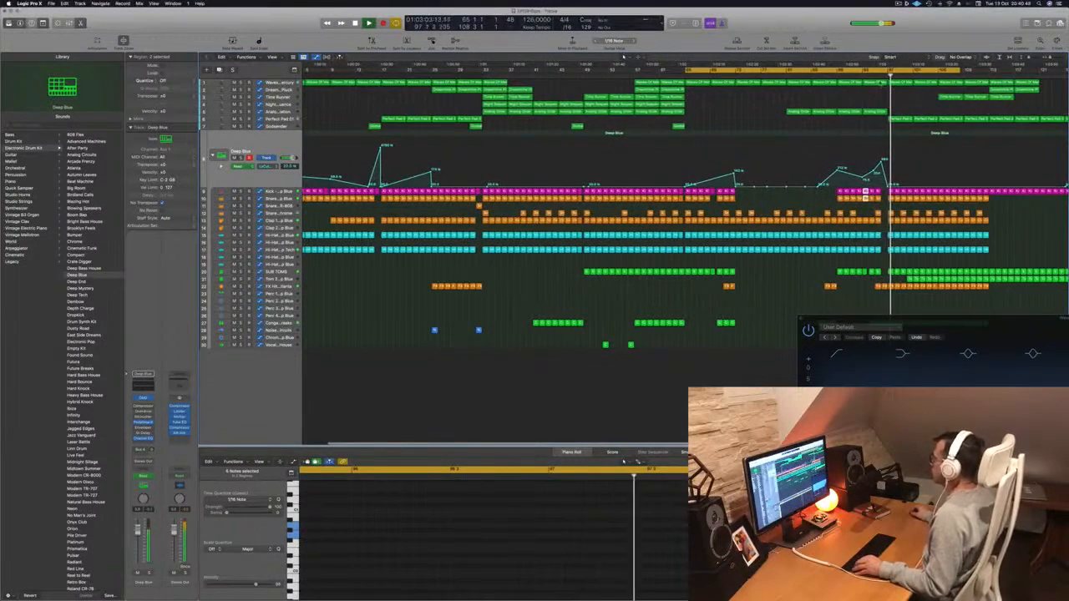
click(874, 76)
Step: Delete the FX Hit region at bar 96 and copy three Tom 2 regions to bar 97
click(884, 286)
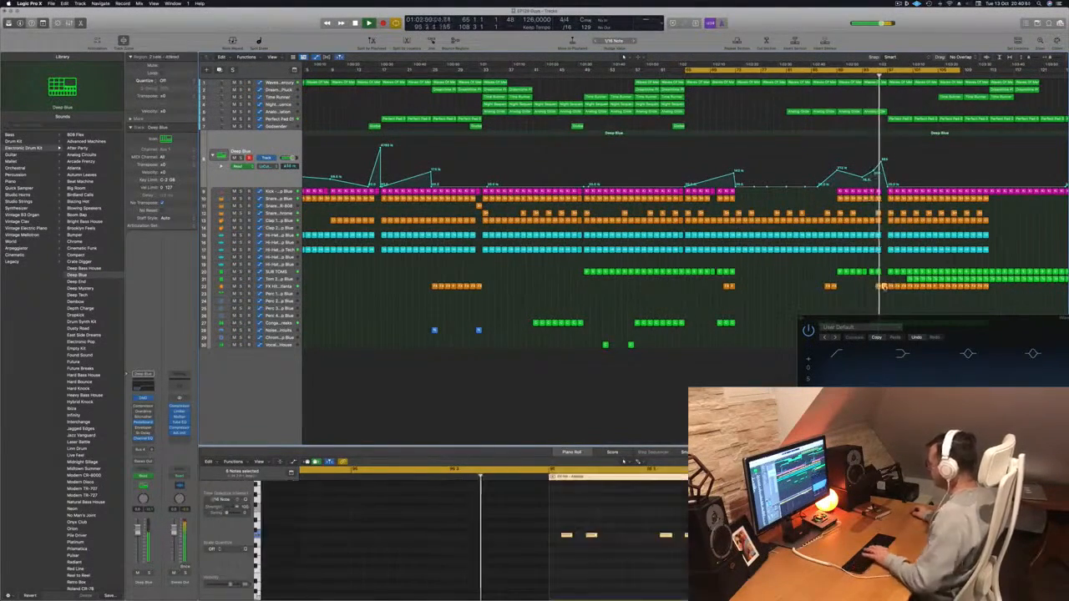
key(BackSpace)
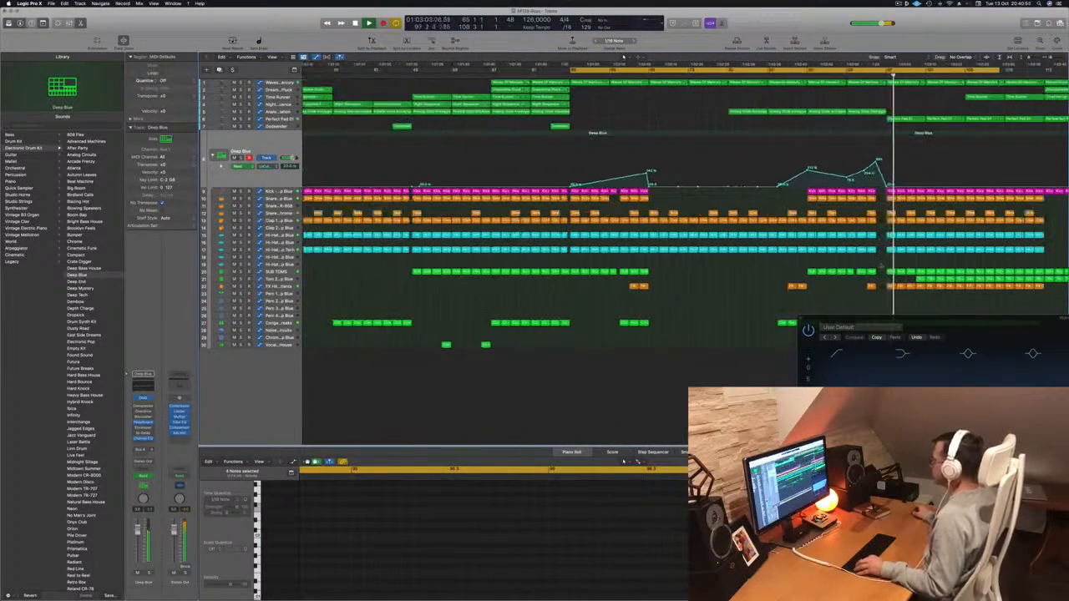
mouse_move(886, 279)
mouse_down()
mouse_move(912, 281)
mouse_move(890, 279)
mouse_up()
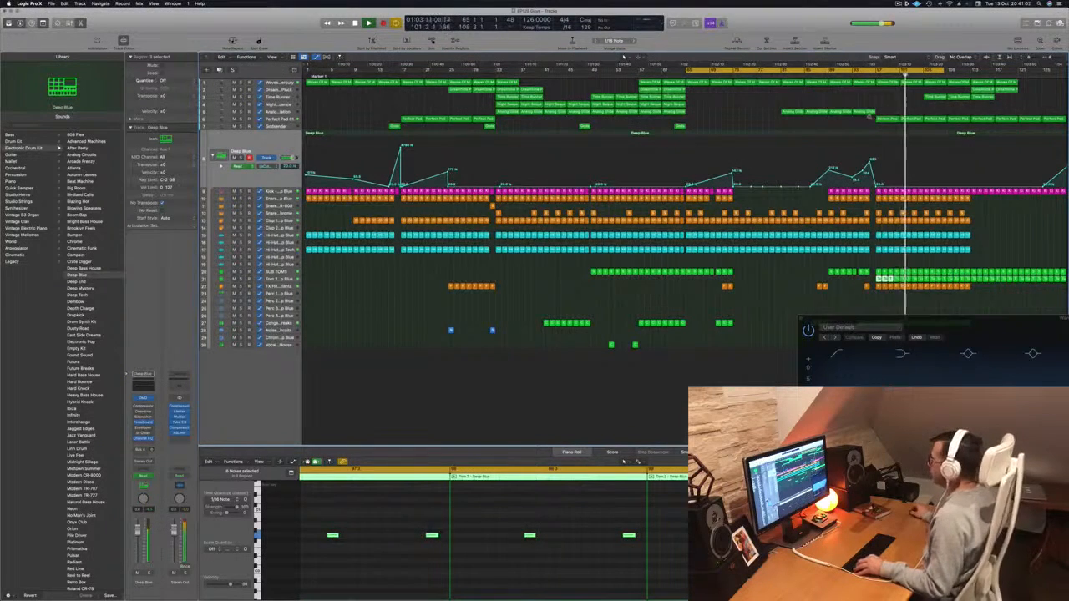
Step: Hide the plug-in windows and copy two Perfect Pad 01 regions to fill bars 89 to 97
key(v)
key(space)
key(b)
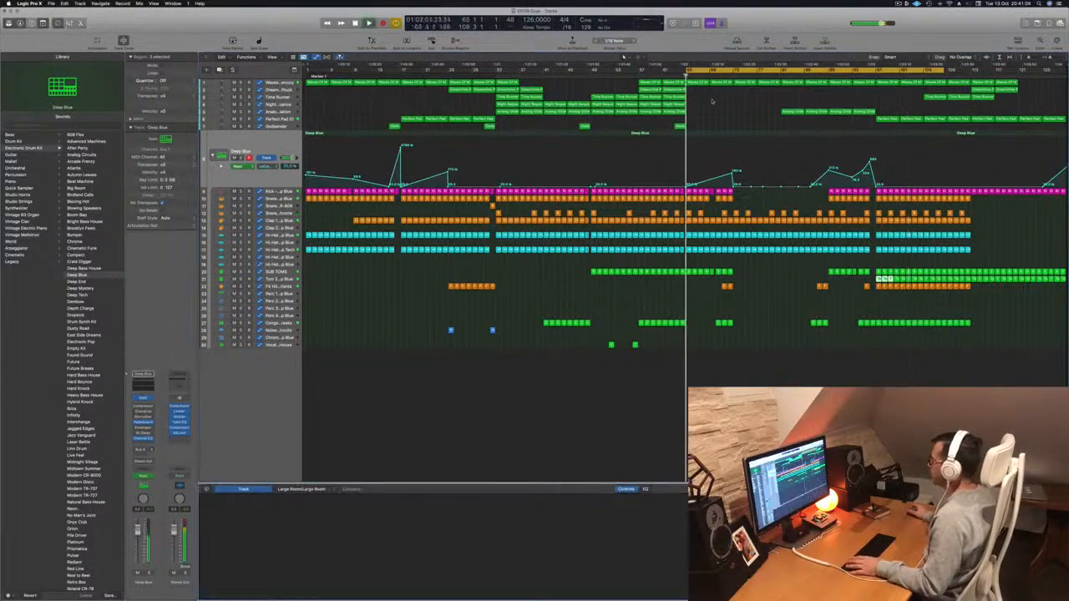
key(space)
drag(869, 126, 837, 127)
click(892, 114)
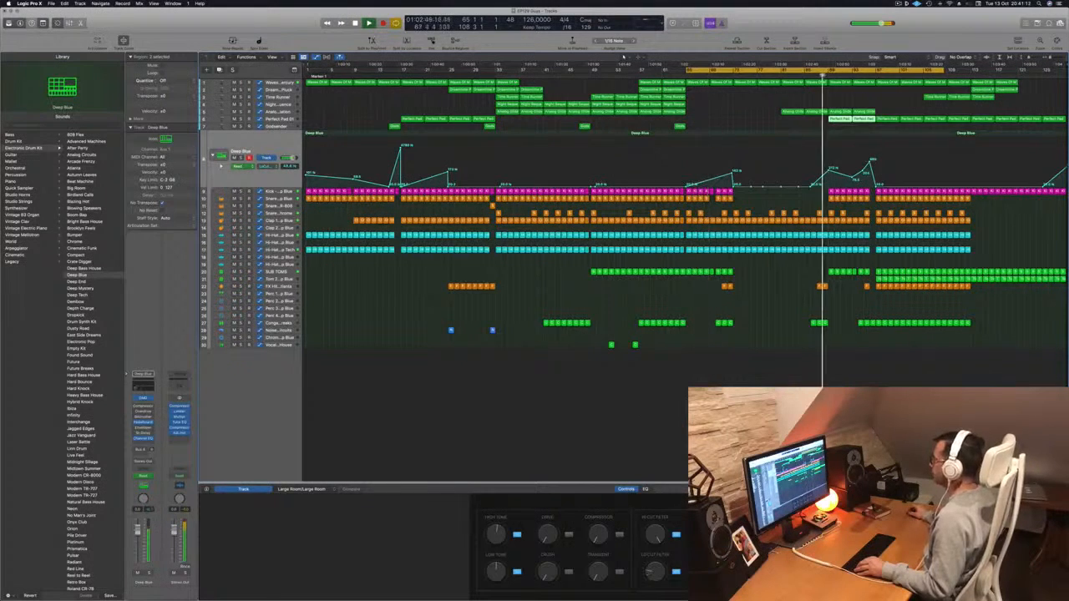
Step: Reshape the Perfect Pad 01 cutoff automation into a rise from bar 89 to a peak at bar 97
key(Up)
key(Up)
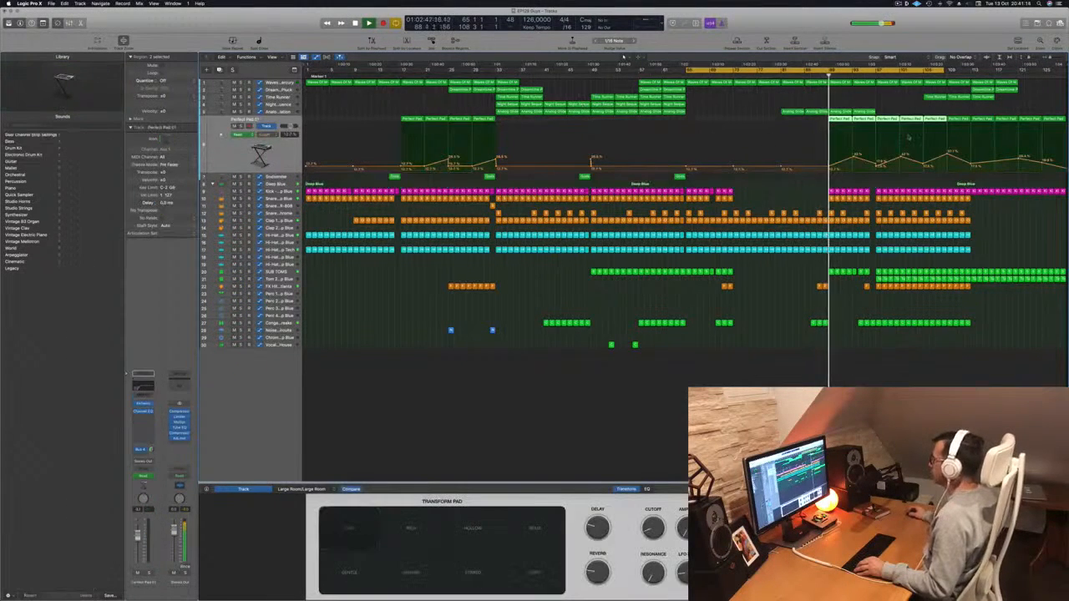
drag(853, 155, 875, 150)
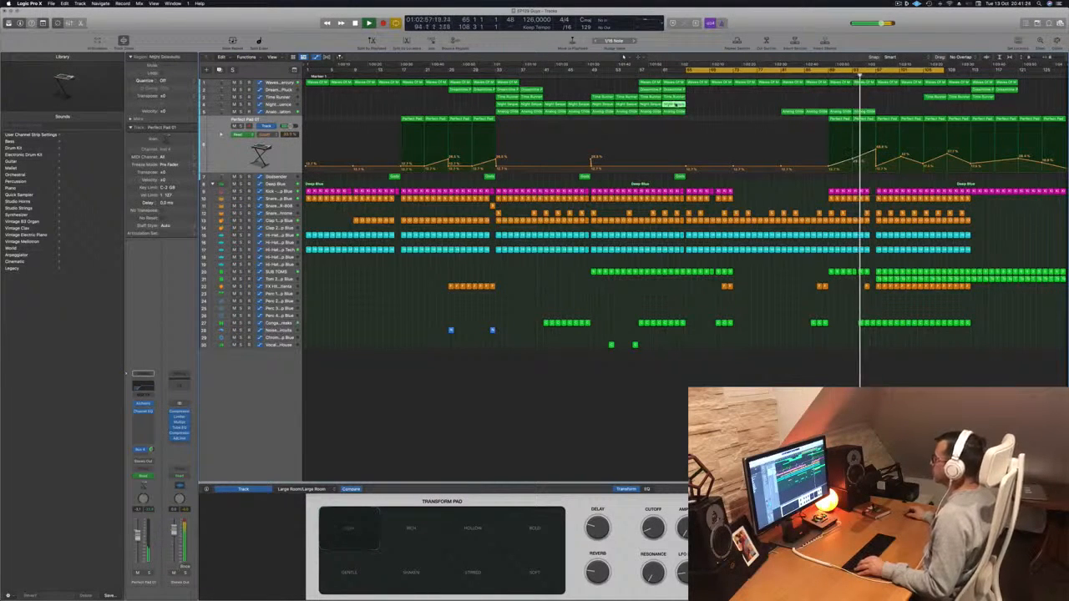
Step: Copy the last Night Sequence region to bars 93 and 89
drag(703, 105, 841, 106)
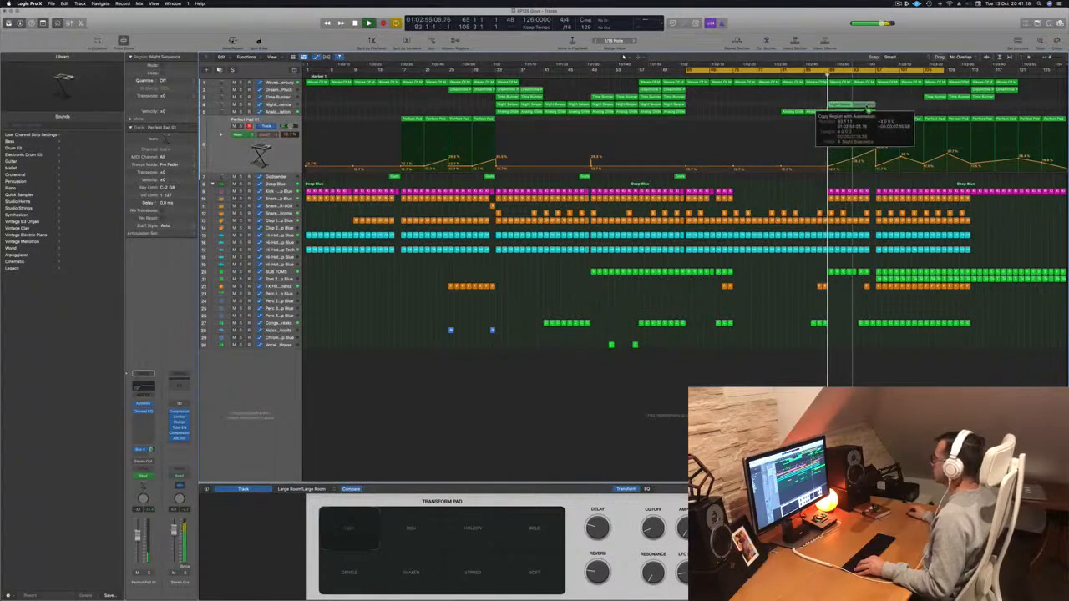
drag(866, 106, 865, 107)
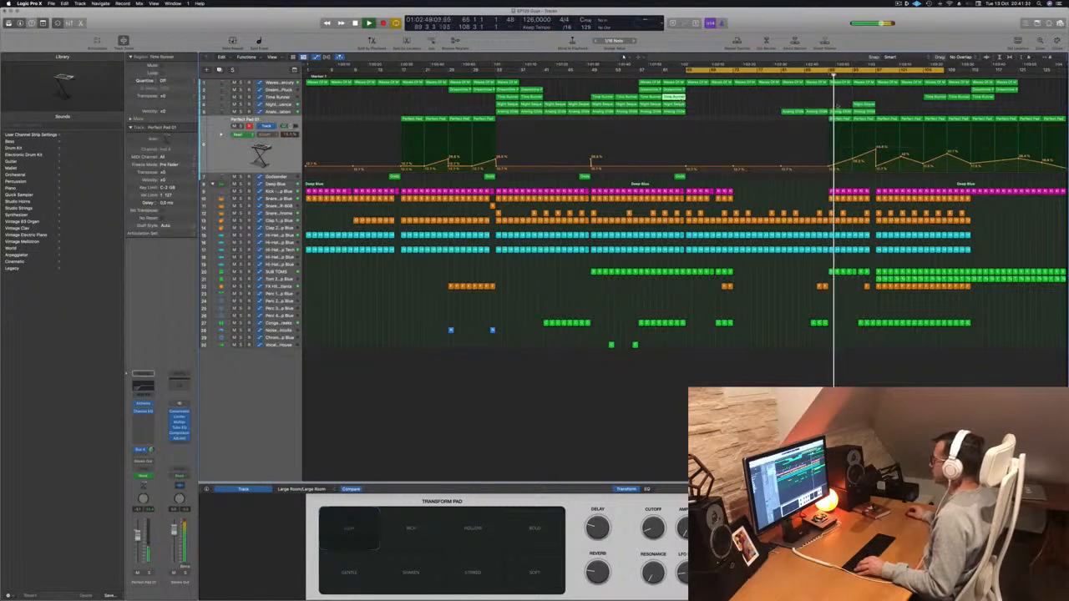
drag(856, 106, 833, 106)
Step: Copy the last Time Runner region to bar 93 and automate its cutoff to rise to a peak at bar 97
drag(676, 98, 864, 97)
click(292, 98)
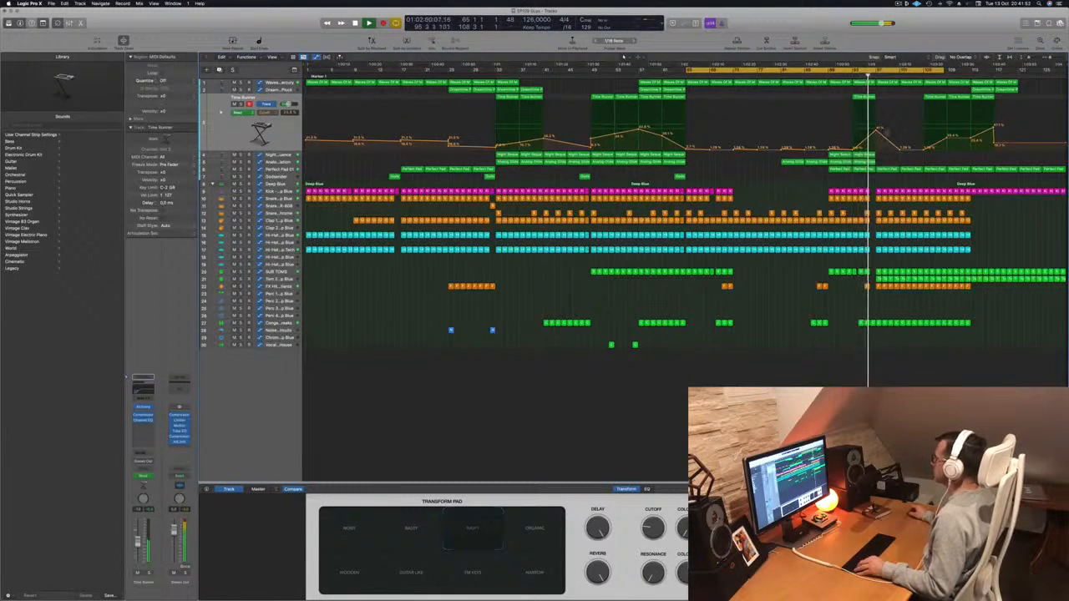
scroll(904, 133, up, 5)
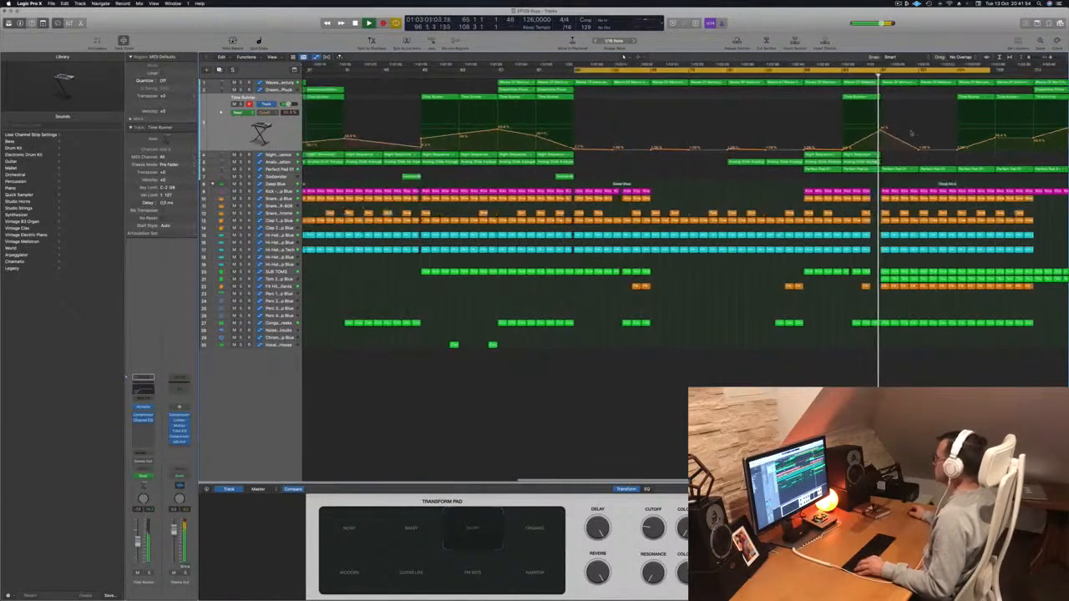
Step: Copy the last Noise Sweep region to just before bar 97 and bring its track into focus
key(super+Left)
key(super+Left)
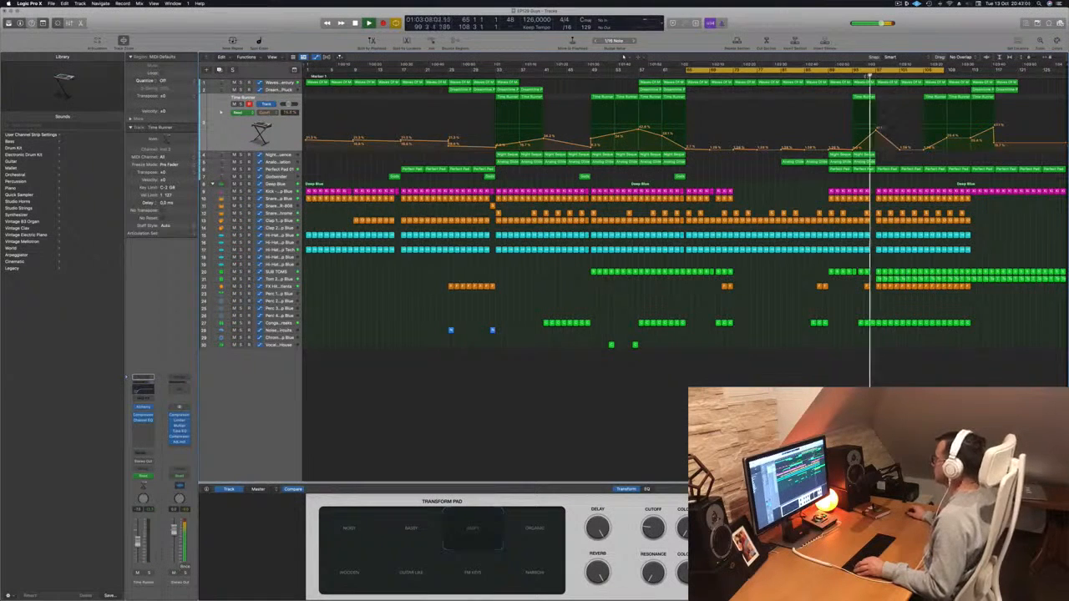
click(276, 169)
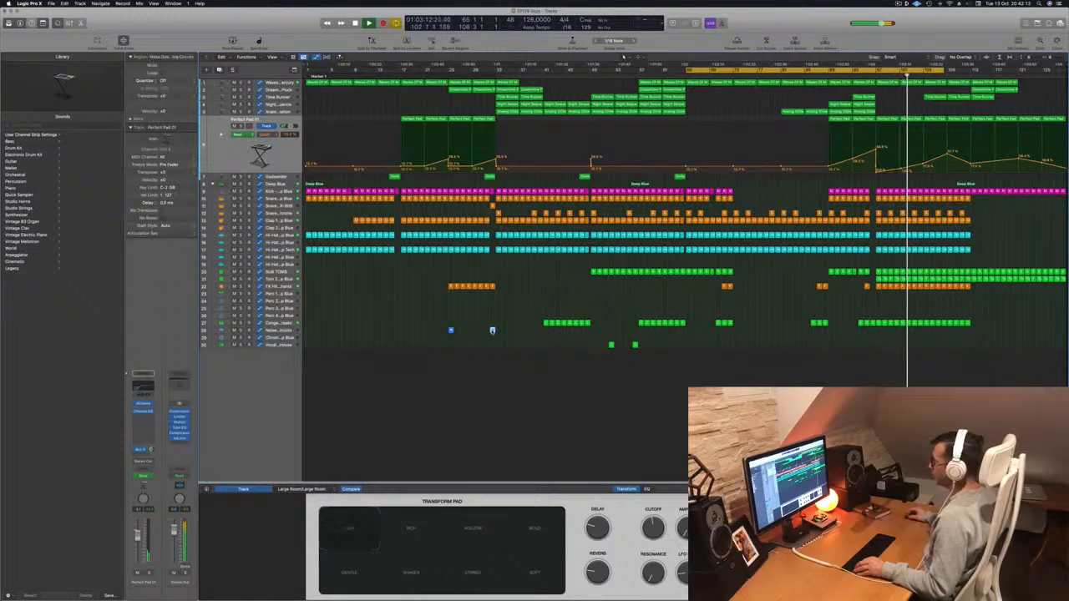
drag(492, 331, 873, 331)
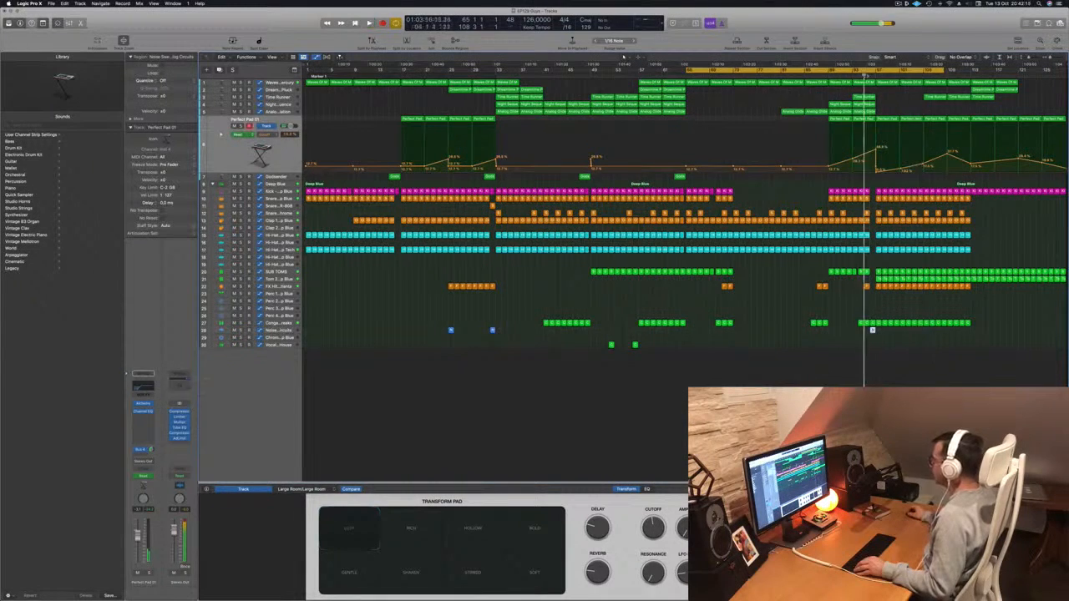
click(286, 330)
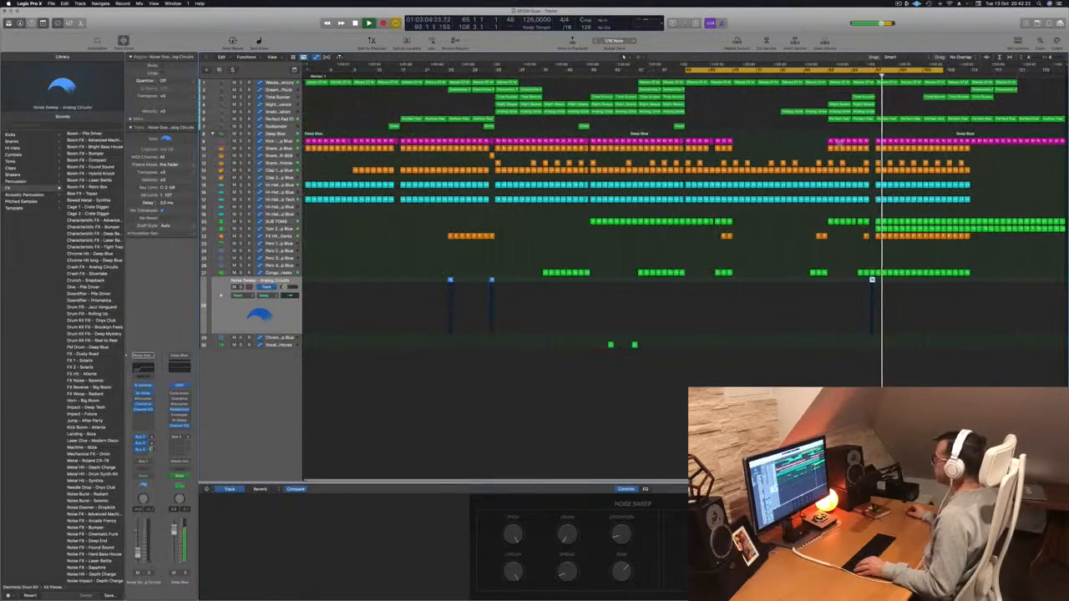
Step: Delete the leftover sub-tom, FX hit, conga and snare regions around bars 70 to 75
key(Return)
click(724, 119)
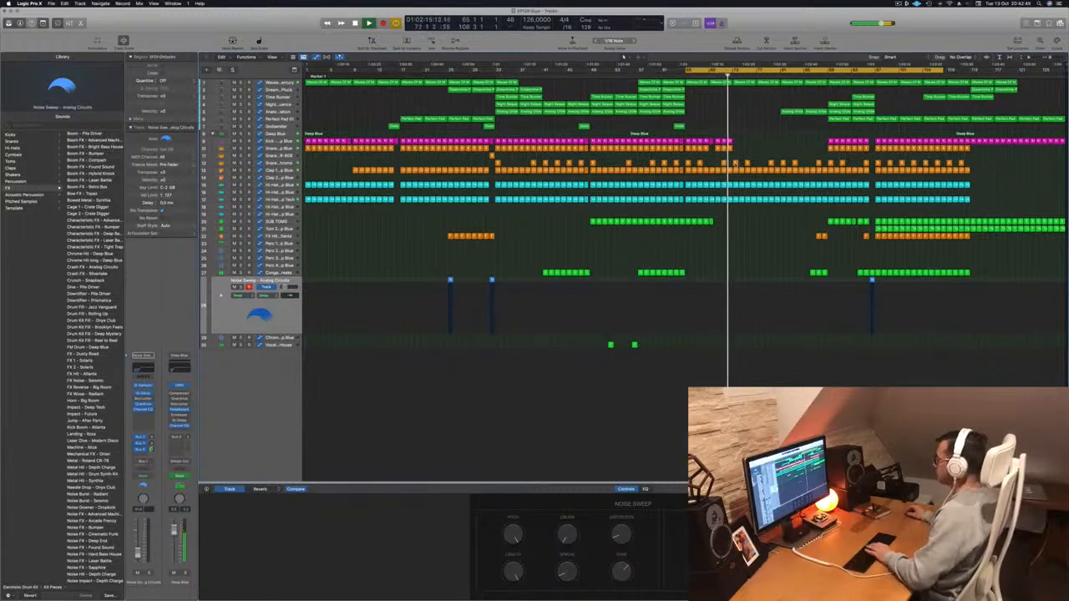
click(747, 164)
key(BackSpace)
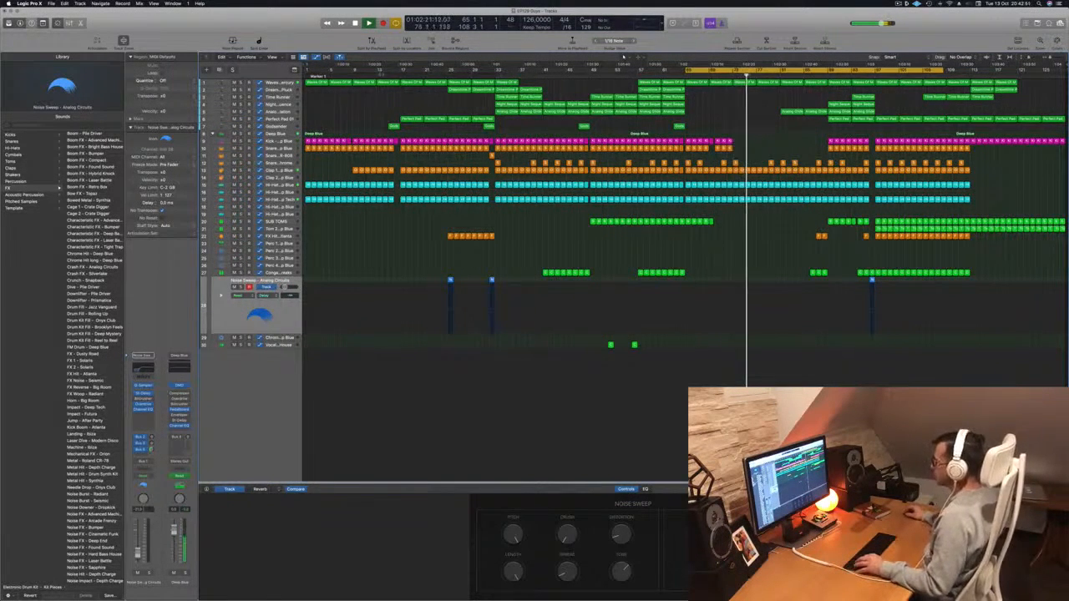
Step: Remove the Waves Of Mercury regions between bars 81 and 89, keeping the track itself
click(276, 83)
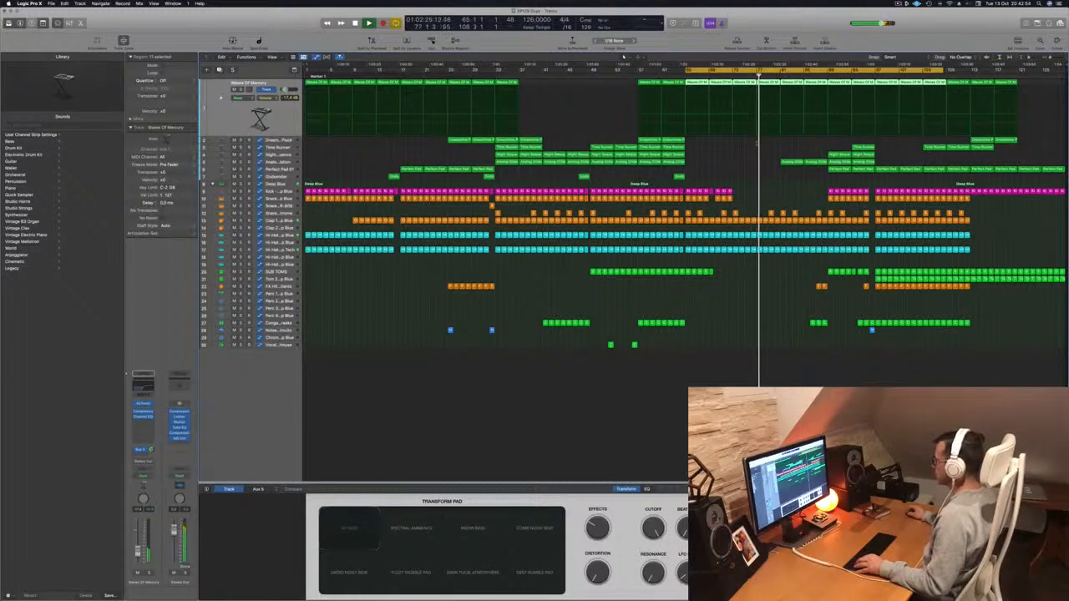
click(786, 88)
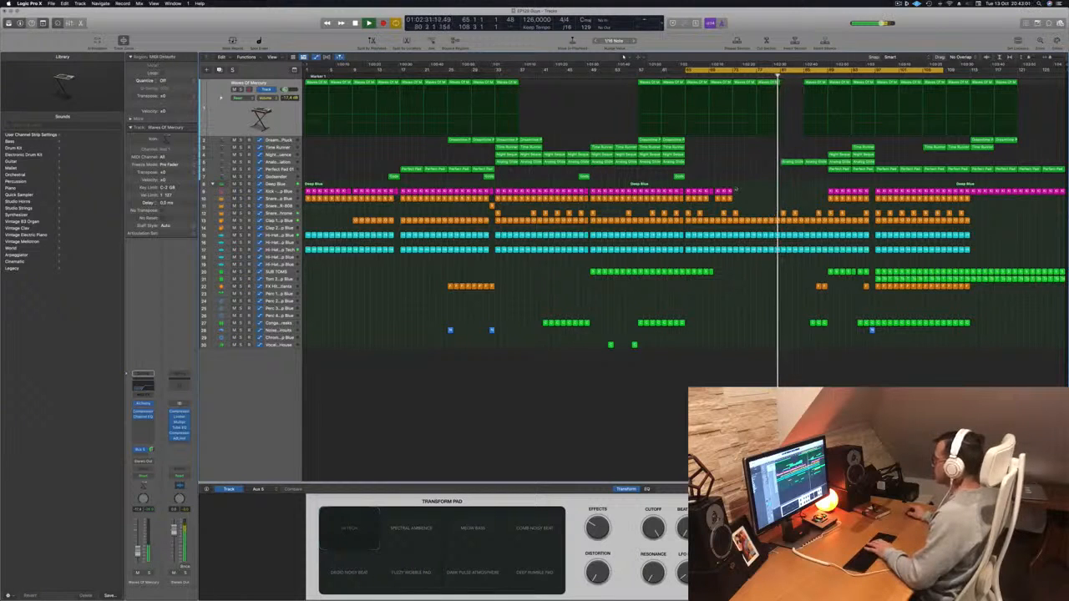
key(super+BackSpace)
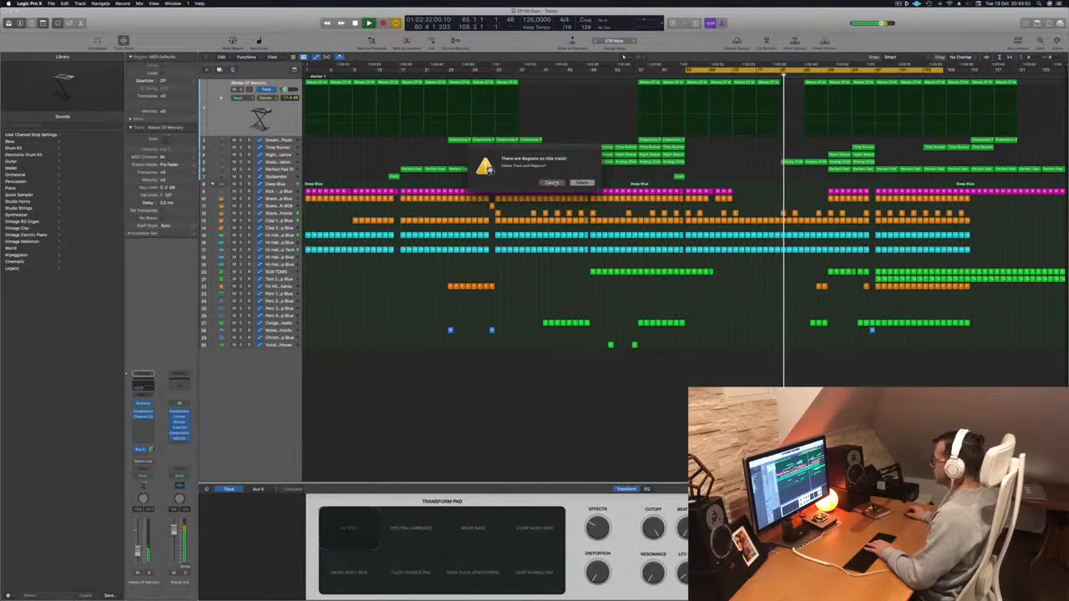
key(Escape)
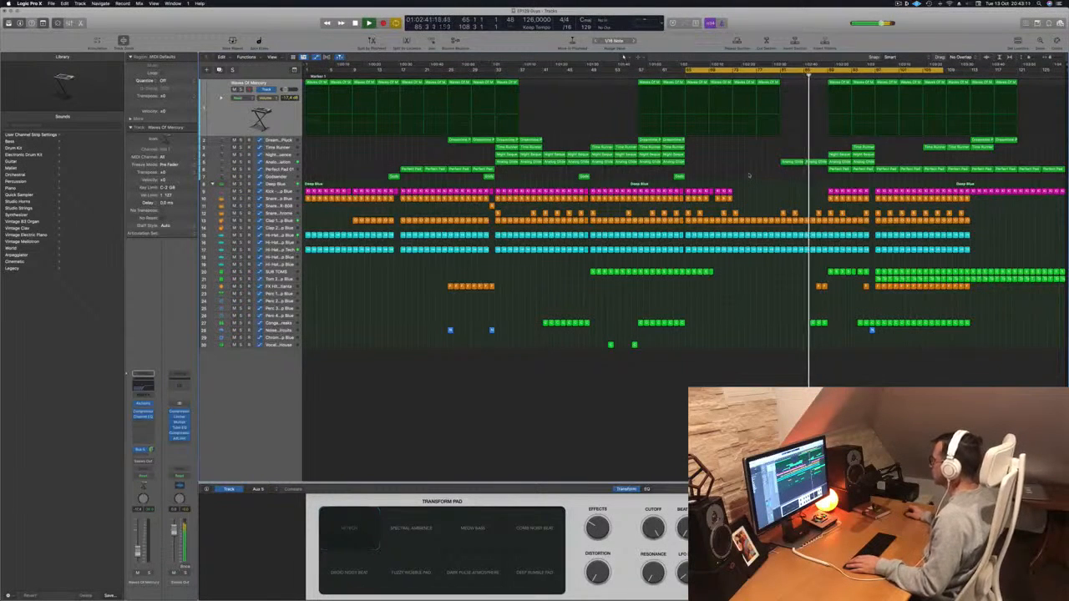
Step: Delete the FX hit and conga regions in the bars leading up to bar 89
scroll(762, 177, up, 1)
scroll(762, 177, up, 2)
drag(808, 276, 831, 335)
key(Delete)
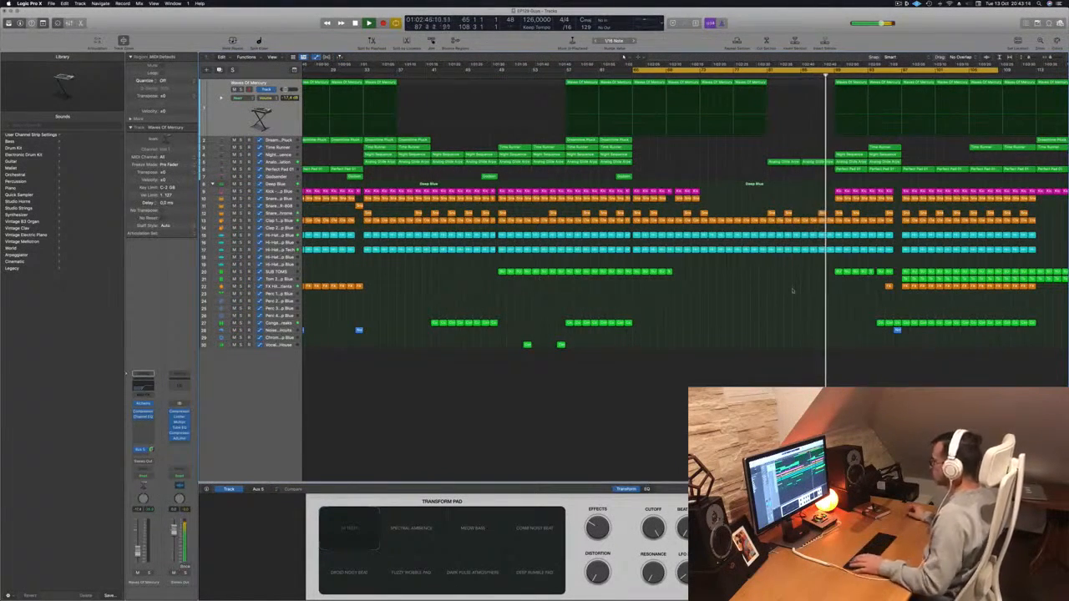
scroll(786, 279, down, 3)
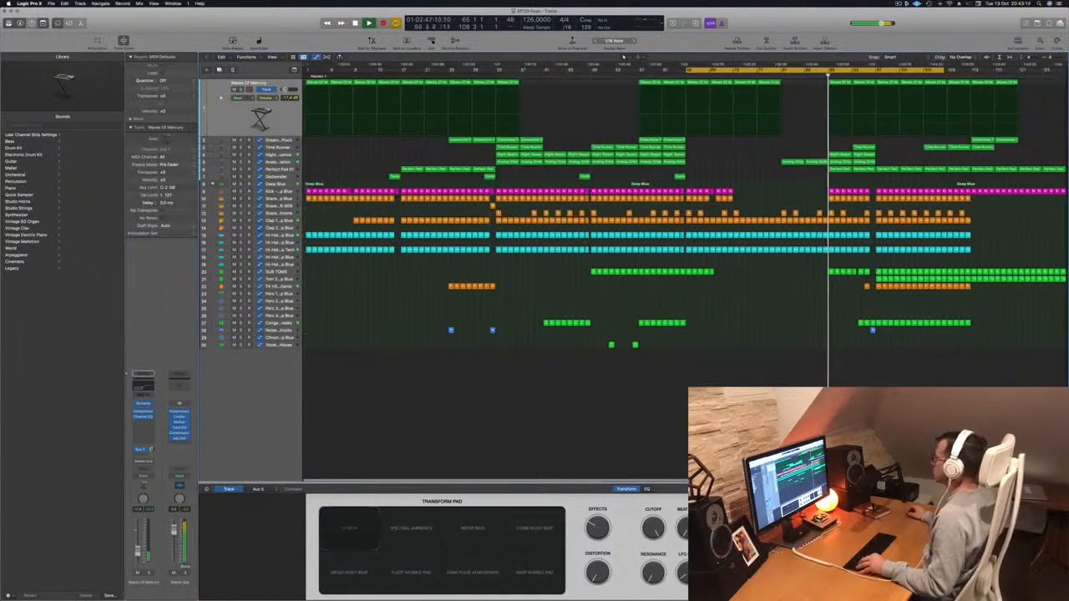
Step: Copy Waves Of Mercury regions back into the gap from bar 81 to 89 and play from about bar 81
scroll(822, 201, up, 3)
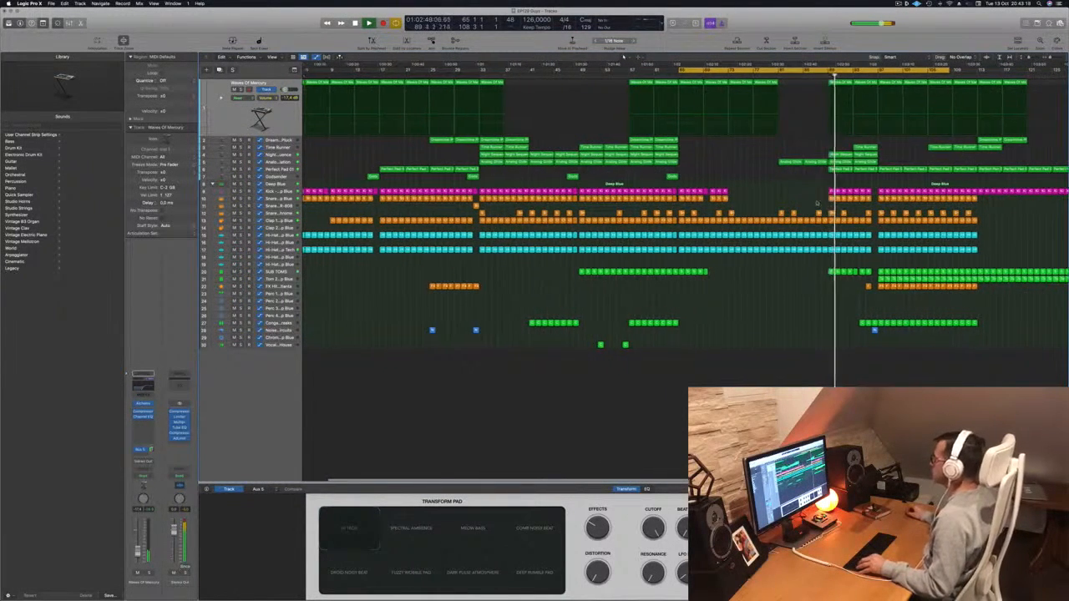
scroll(816, 200, down, 3)
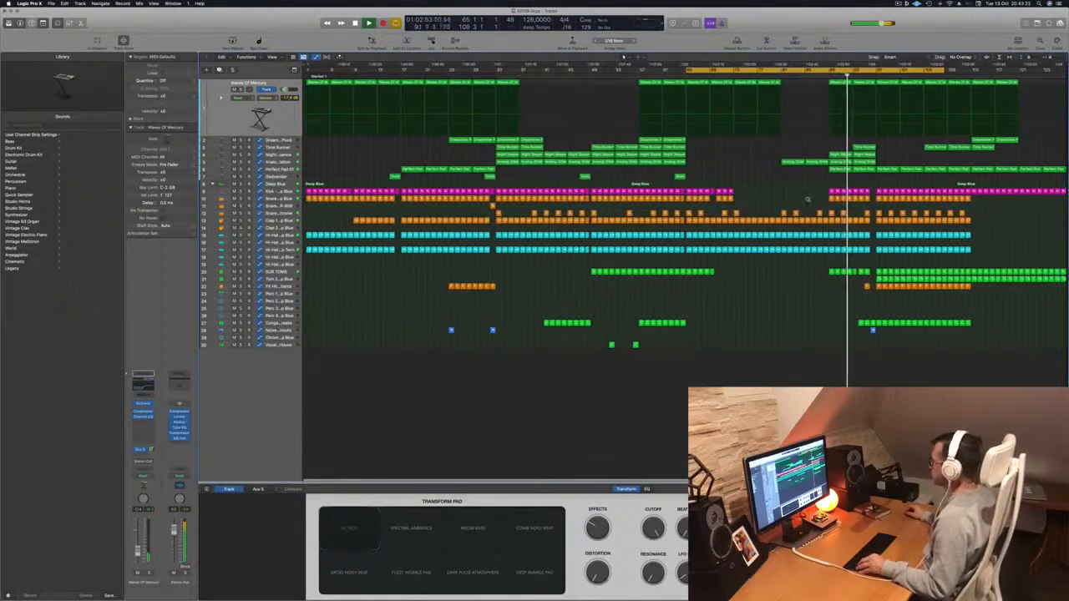
key(space)
key(space)
drag(764, 82, 820, 85)
click(777, 76)
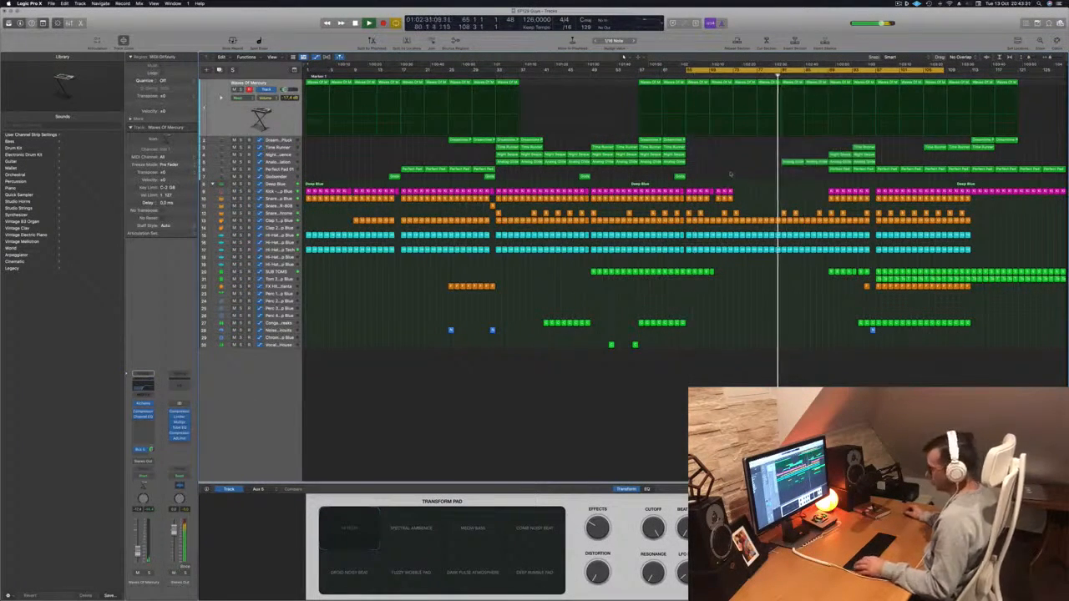
key(super+a)
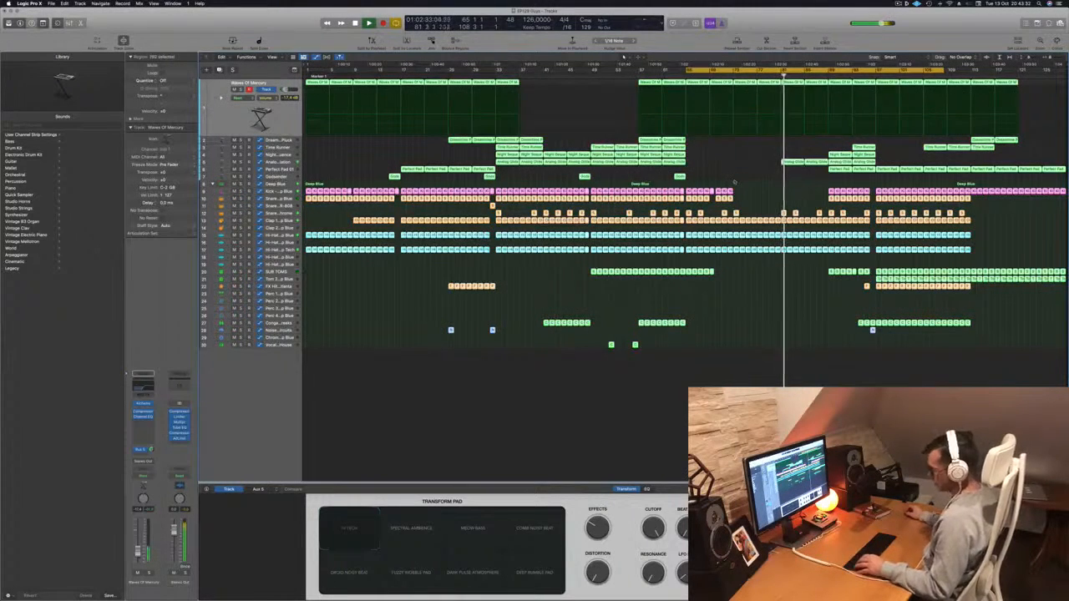
key(ctrl+s)
key(ctrl+s)
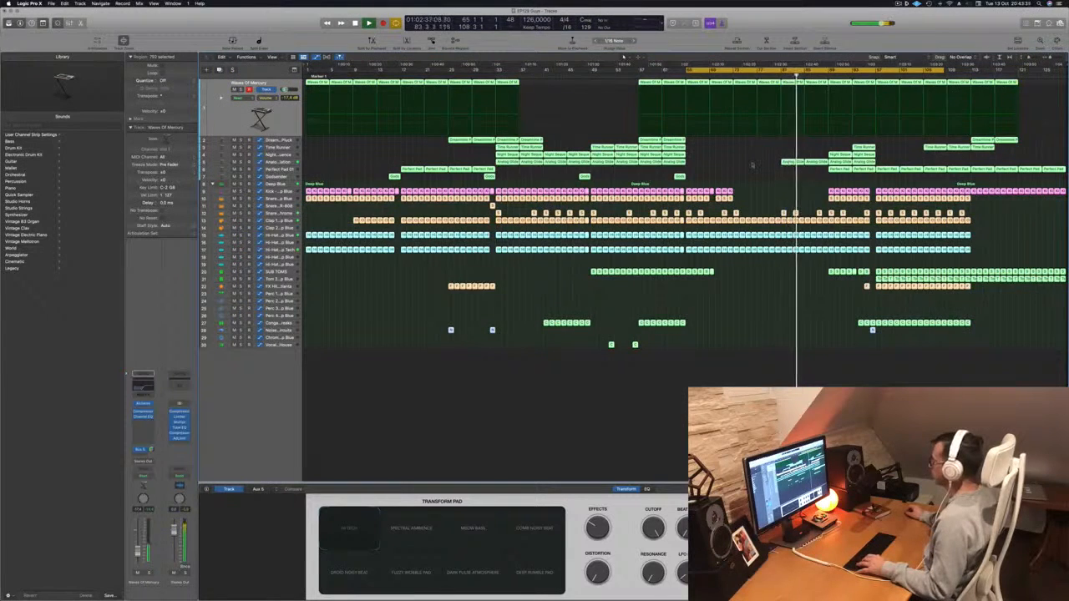
click(752, 165)
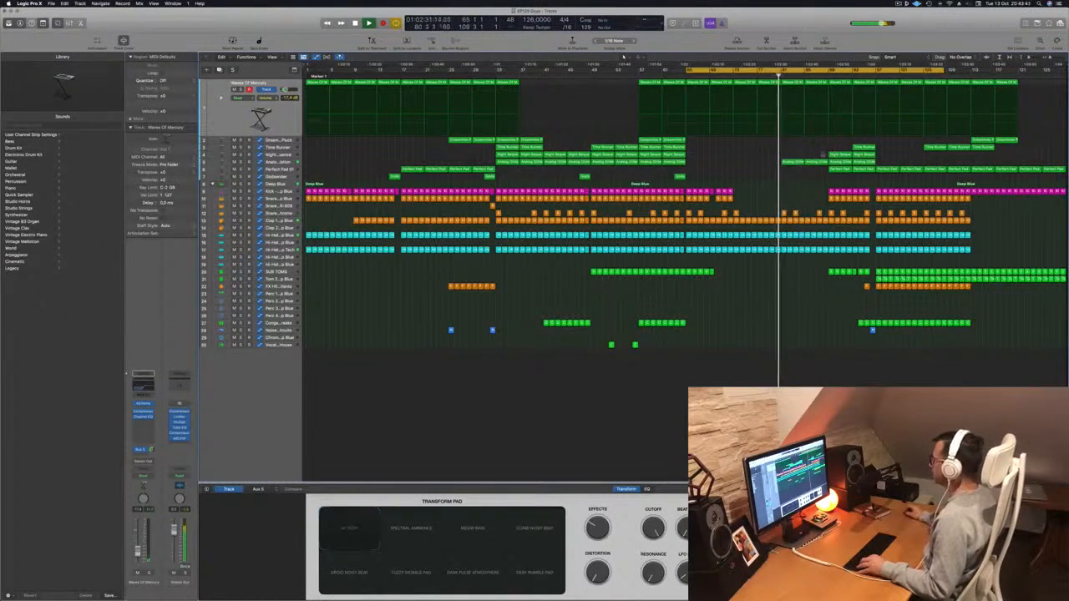
Step: Copy the Time Runner region back to fill bars 81 to 93 and show the track's cutoff automation
drag(836, 154, 791, 159)
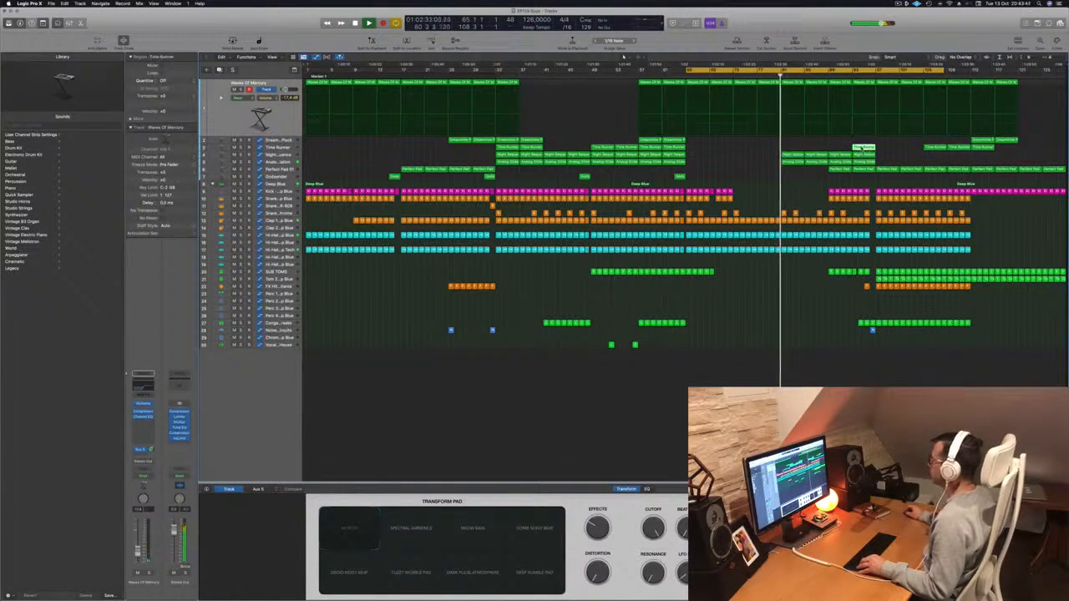
mouse_move(831, 149)
mouse_down()
mouse_move(791, 150)
mouse_move(842, 152)
mouse_up()
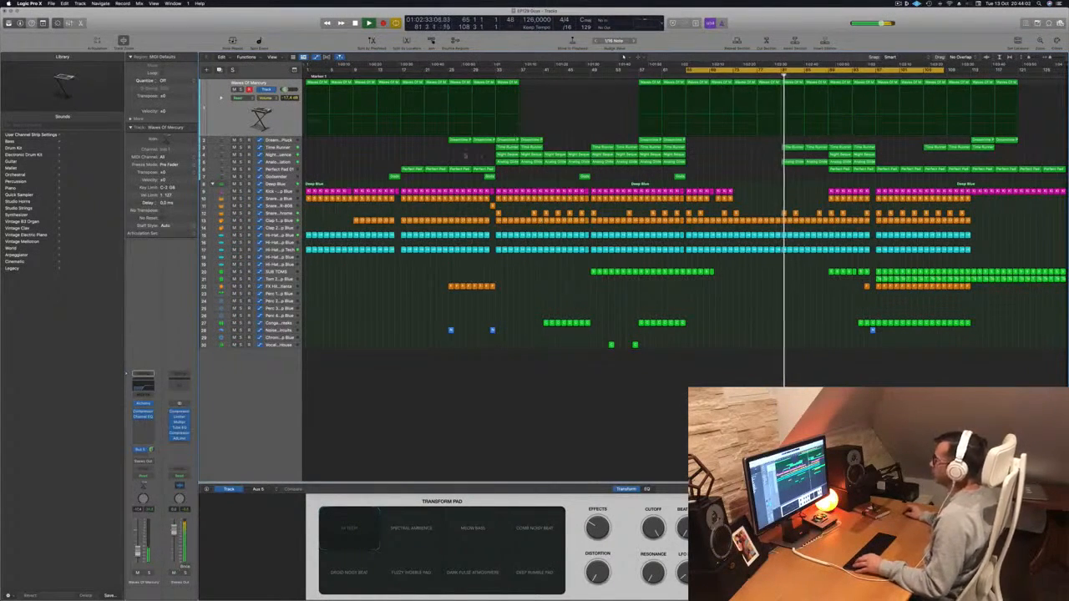
click(288, 148)
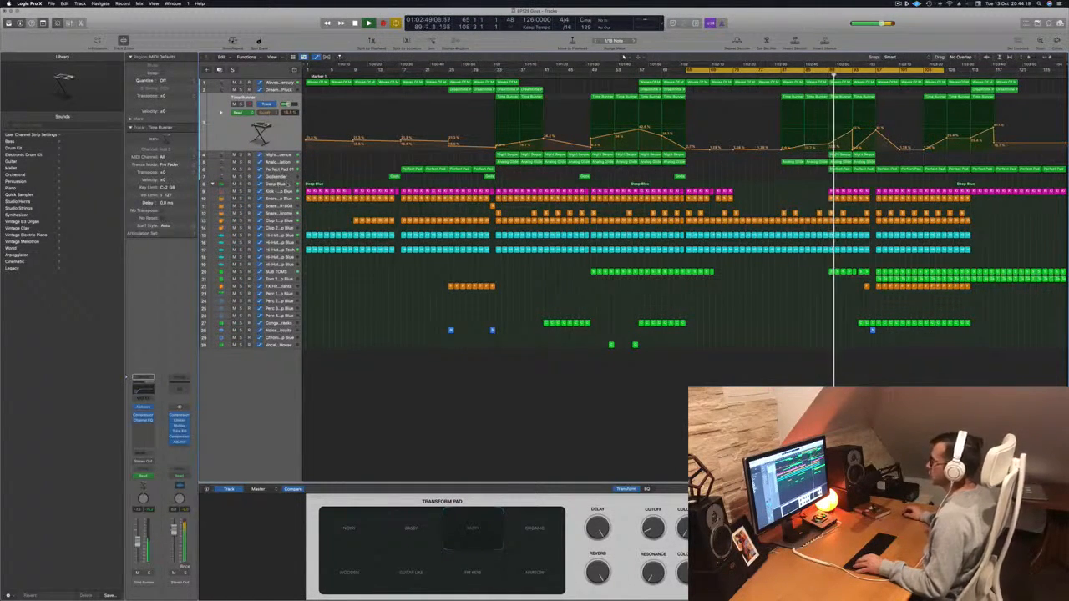
Step: Select the Deep Blue drum track, set the cycle to bars 97 to 113 and repeat that section across all tracks
key(Down)
key(Down)
key(Down)
key(Down)
key(Down)
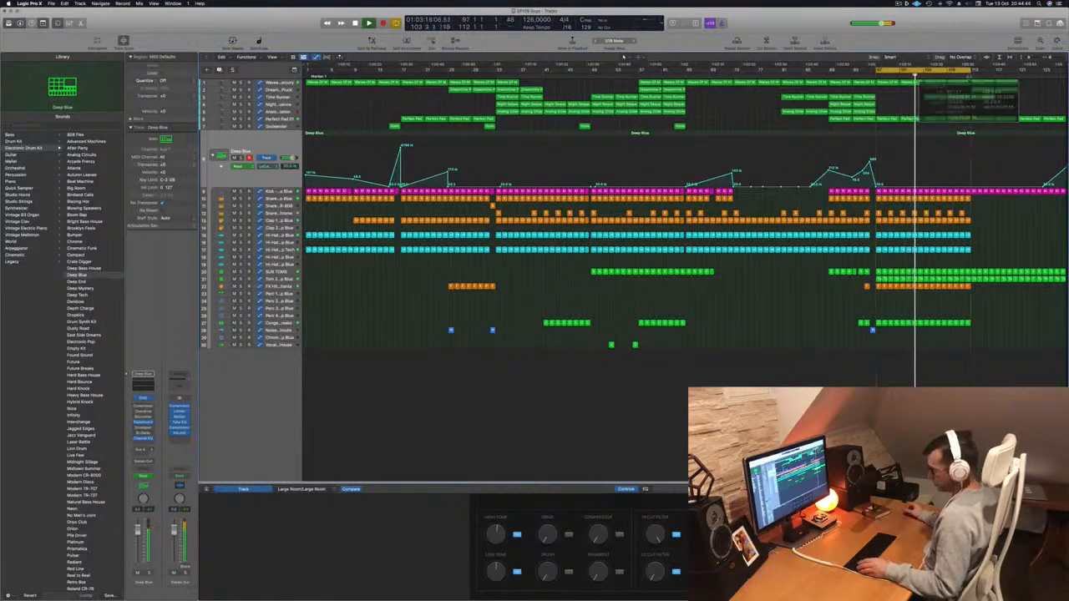
key(super+r)
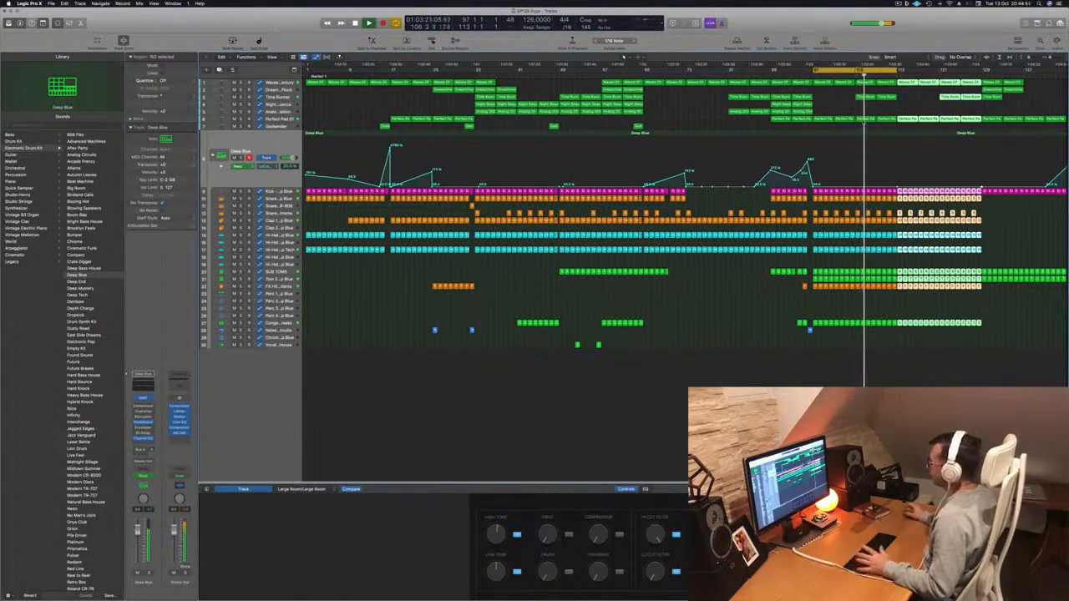
Step: Play the earlier section from bar 49 and compare it with the one from bar 97
click(560, 77)
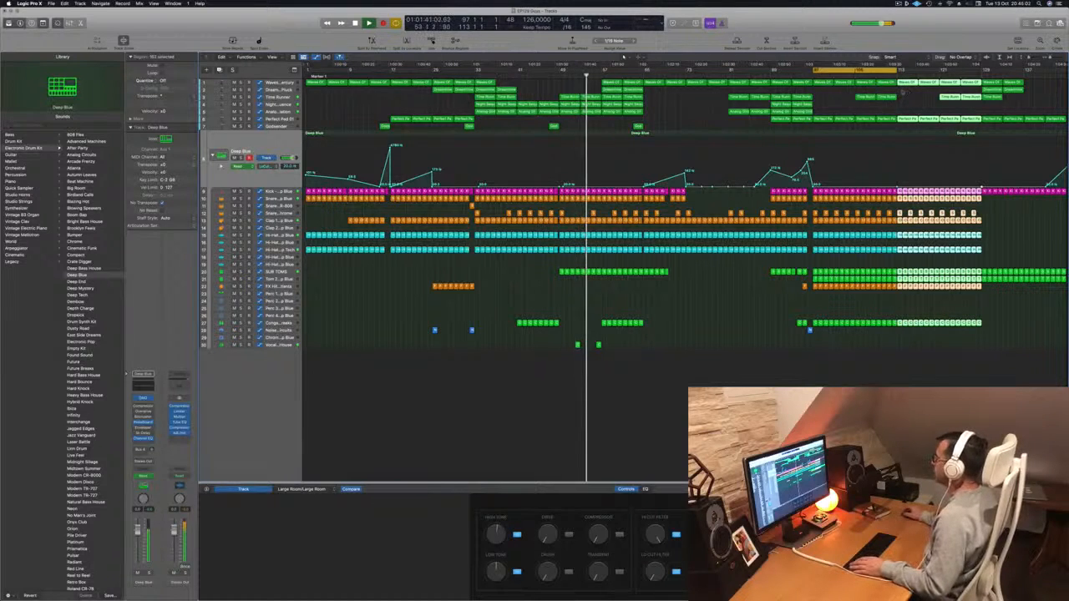
key(space)
key(space)
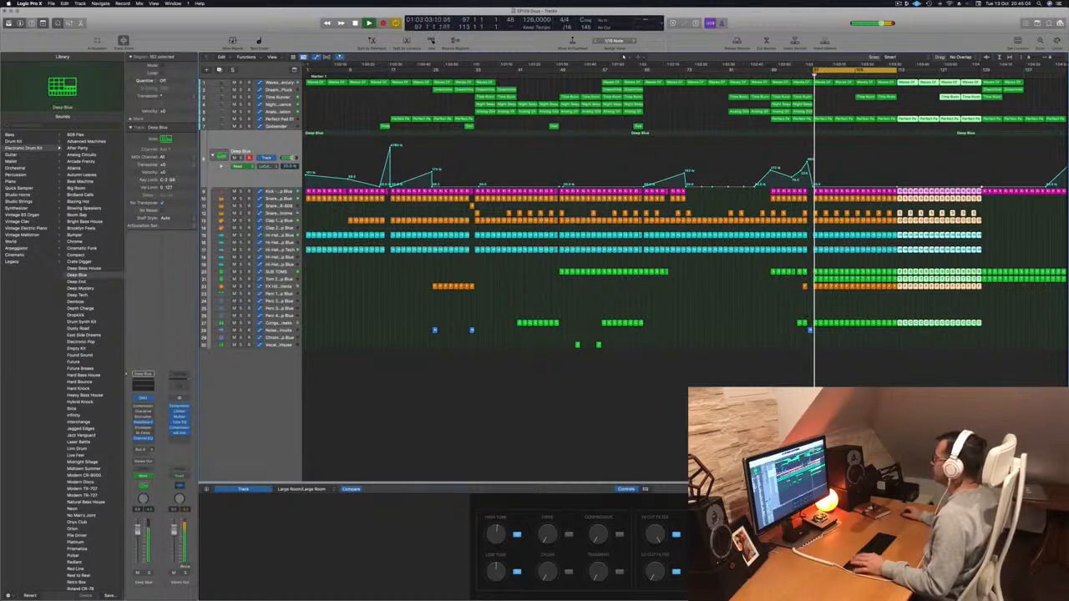
Step: Delete all regions between bars 113 and 129
click(941, 106)
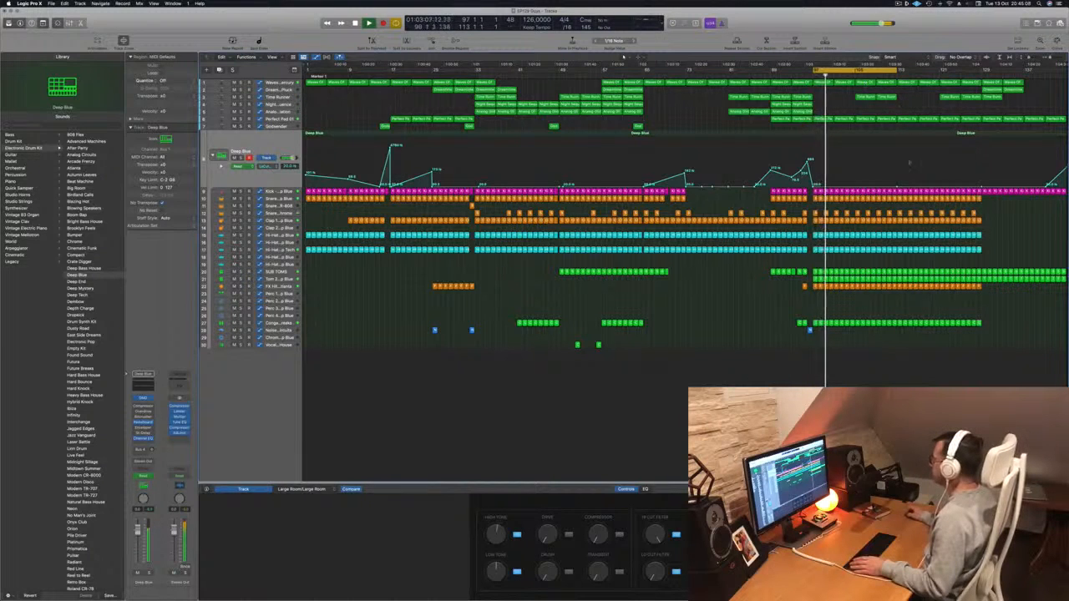
drag(897, 331, 982, 77)
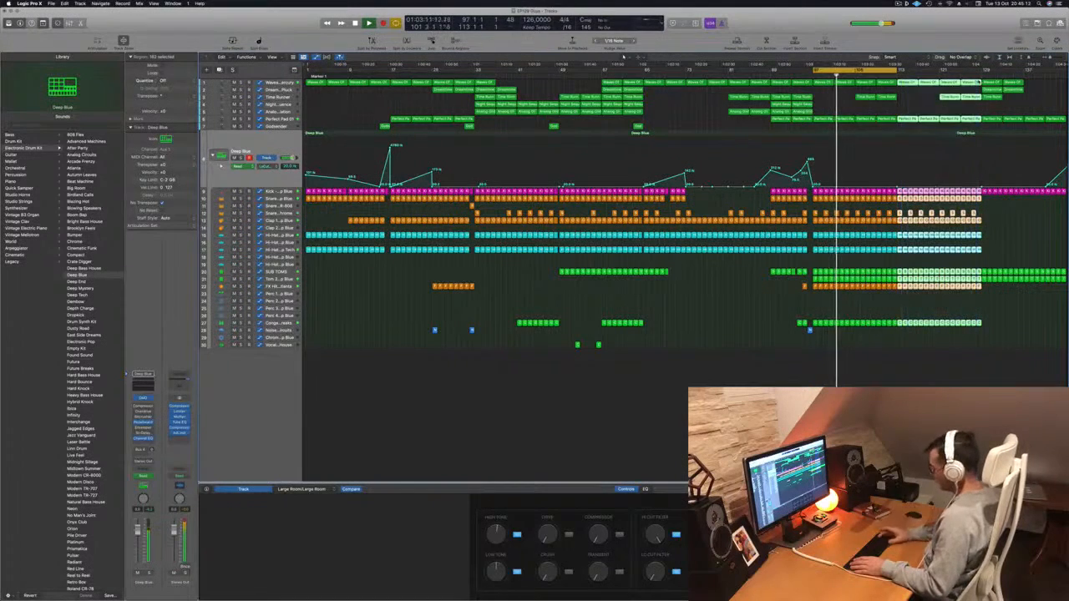
key(Delete)
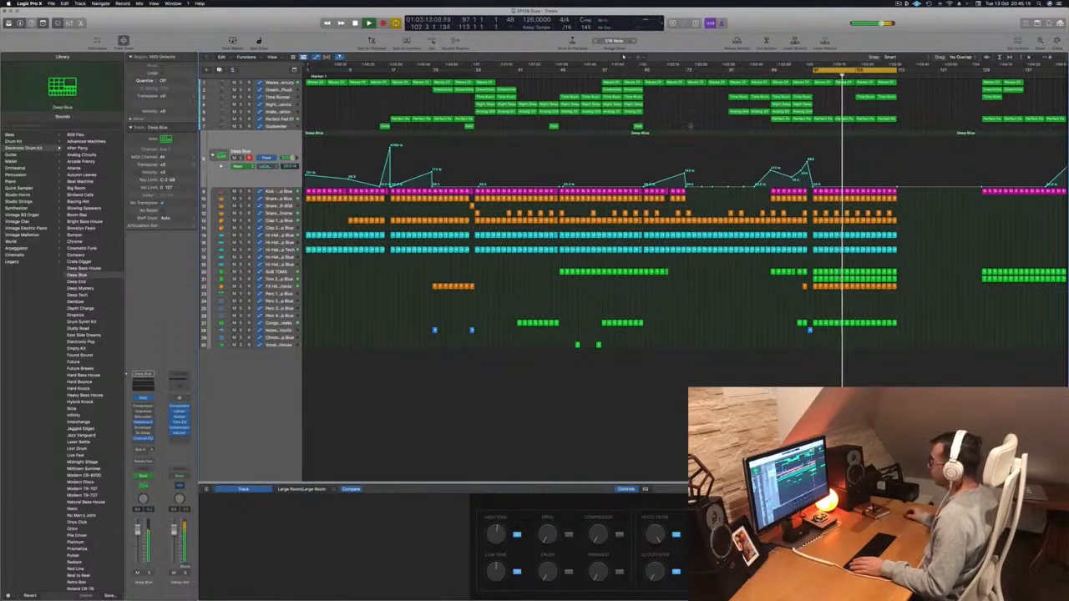
Step: Copy all regions from bars 49 to 65 into the empty section starting at bar 113
drag(560, 344, 640, 79)
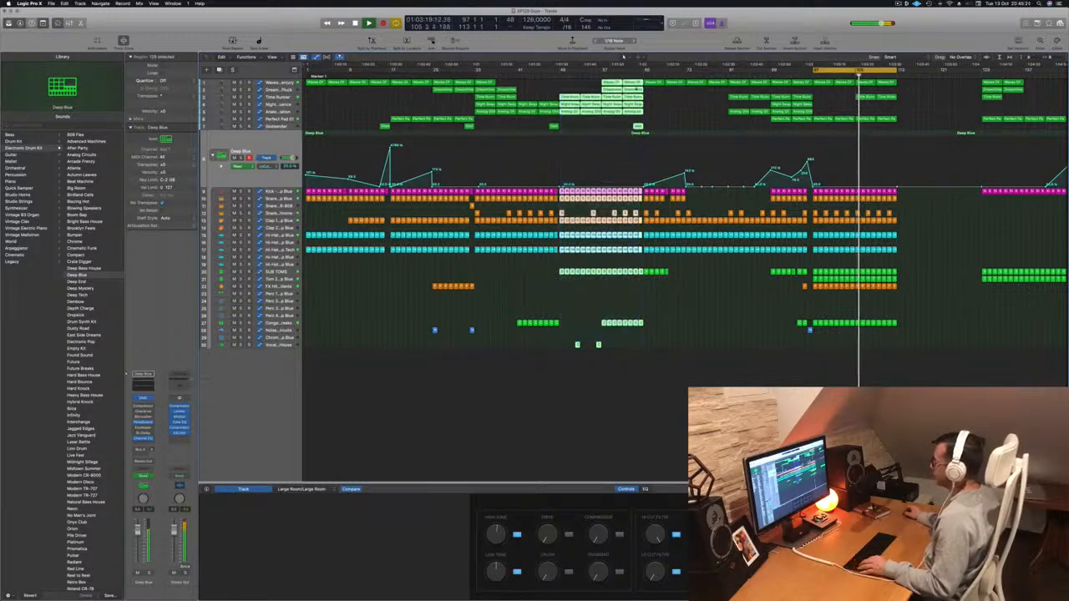
drag(569, 117, 905, 117)
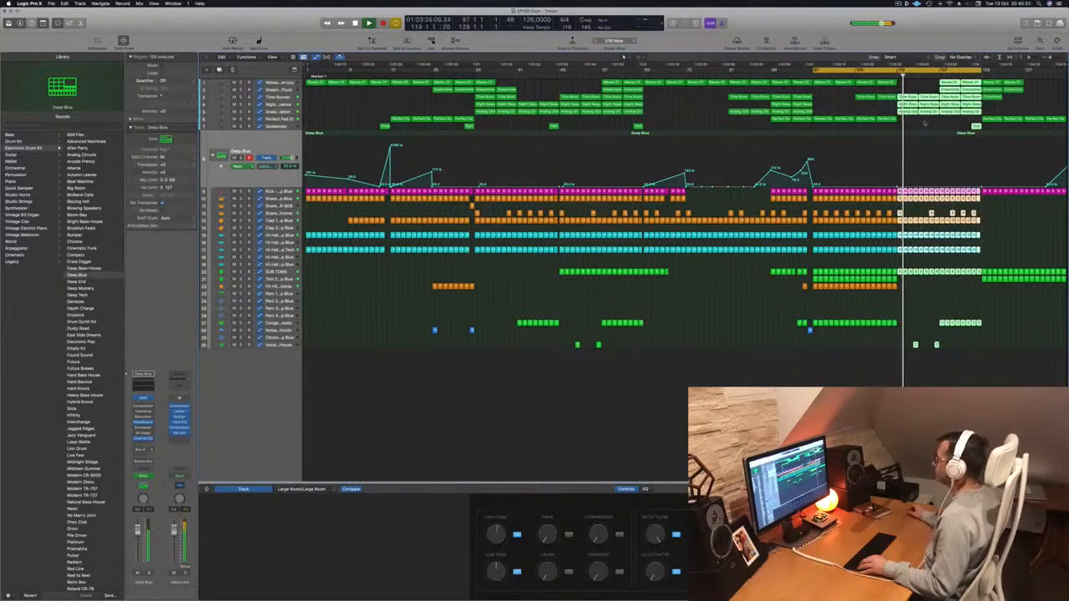
click(917, 130)
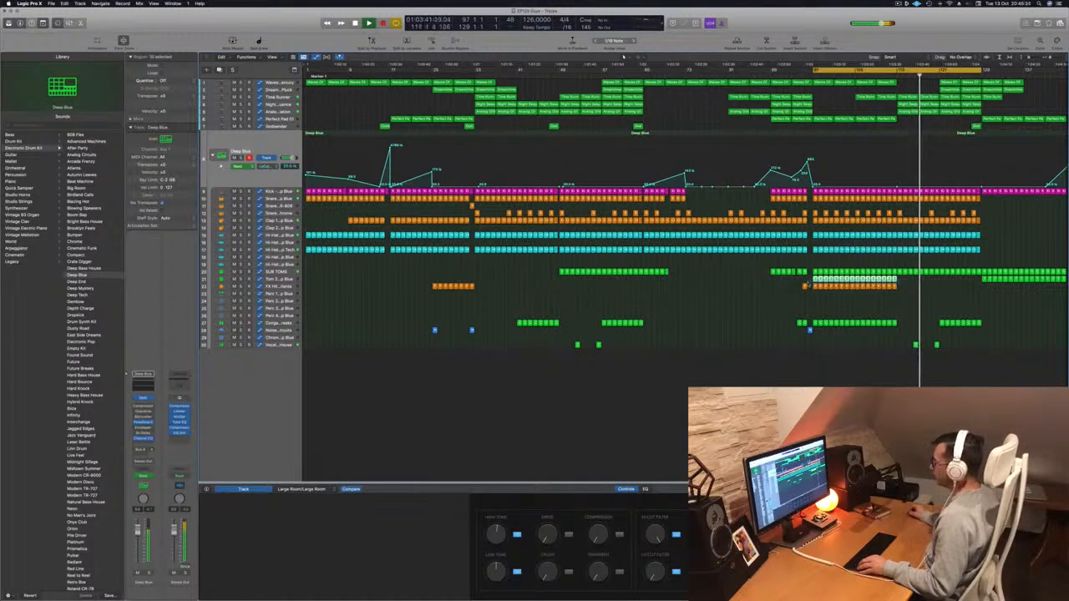
Step: Copy the tom regions from bars 97 to 113 into bars 113 to 129 and the last Noise Sweep region to bar 113
drag(822, 282, 896, 283)
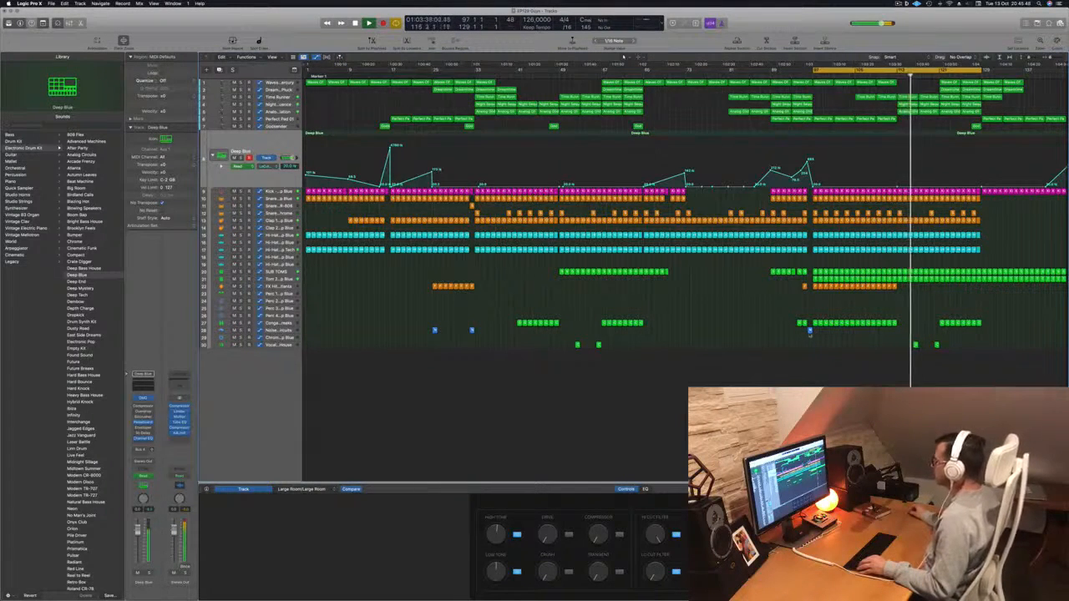
drag(822, 333, 897, 331)
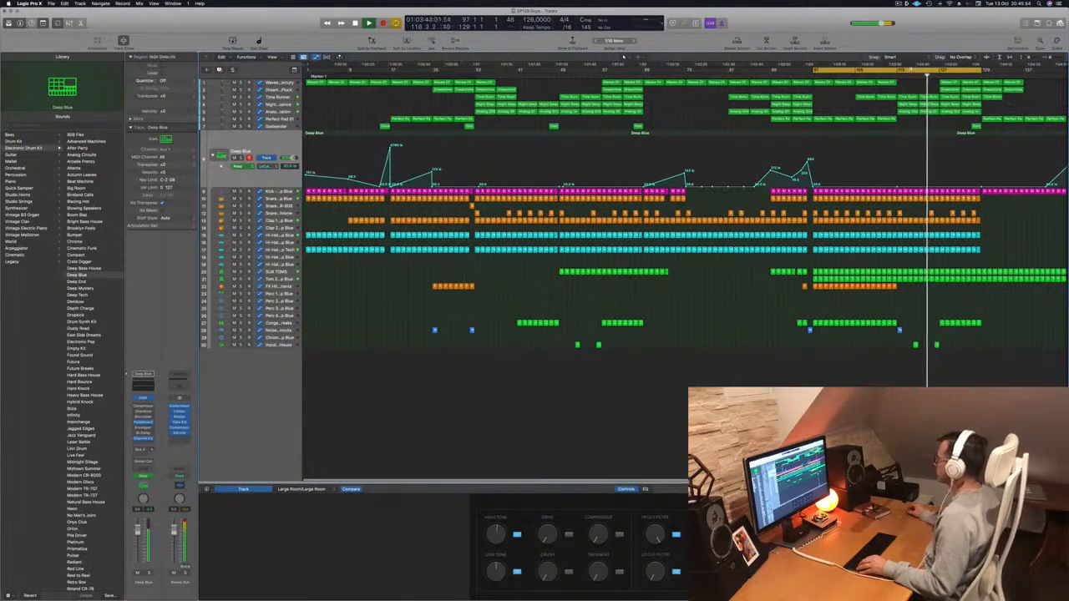
Step: Set the cycle to bars 113 to 129 and repeat that section from bar 129
drag(899, 71, 982, 72)
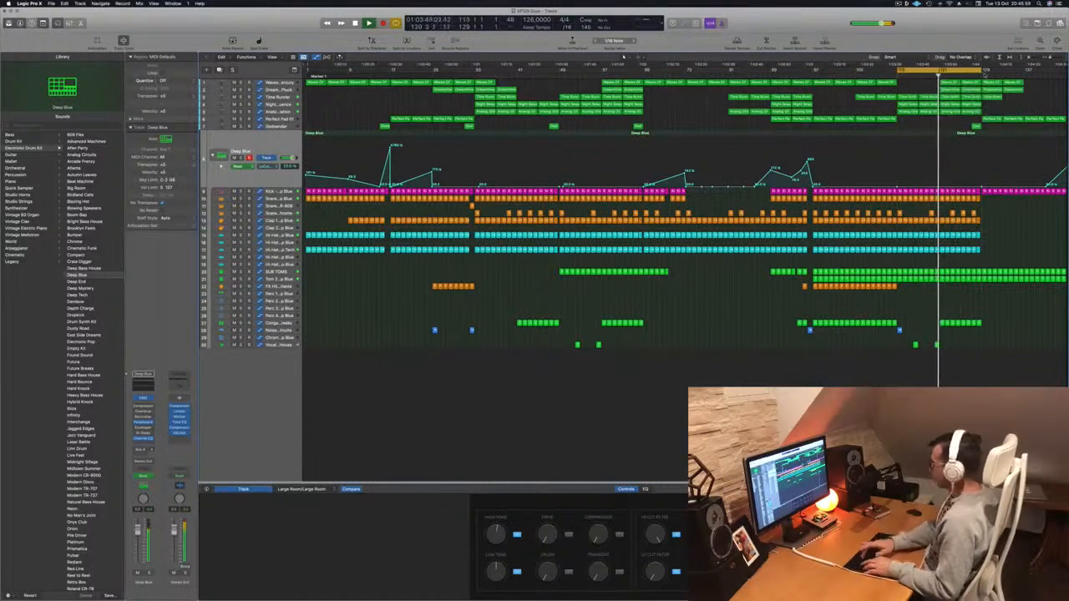
key(ctrl+super+r)
key(super+Left)
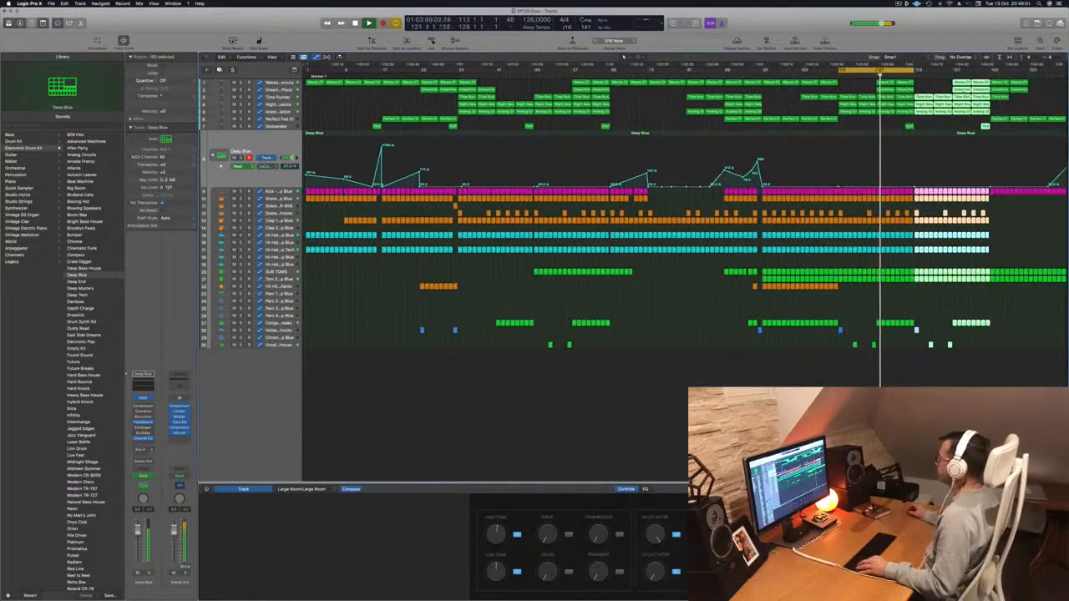
Step: Extend the cycle to bars 113 to 145 and delete the Waves, Dream Pluck and Time Runner regions after bar 129
drag(928, 82, 883, 90)
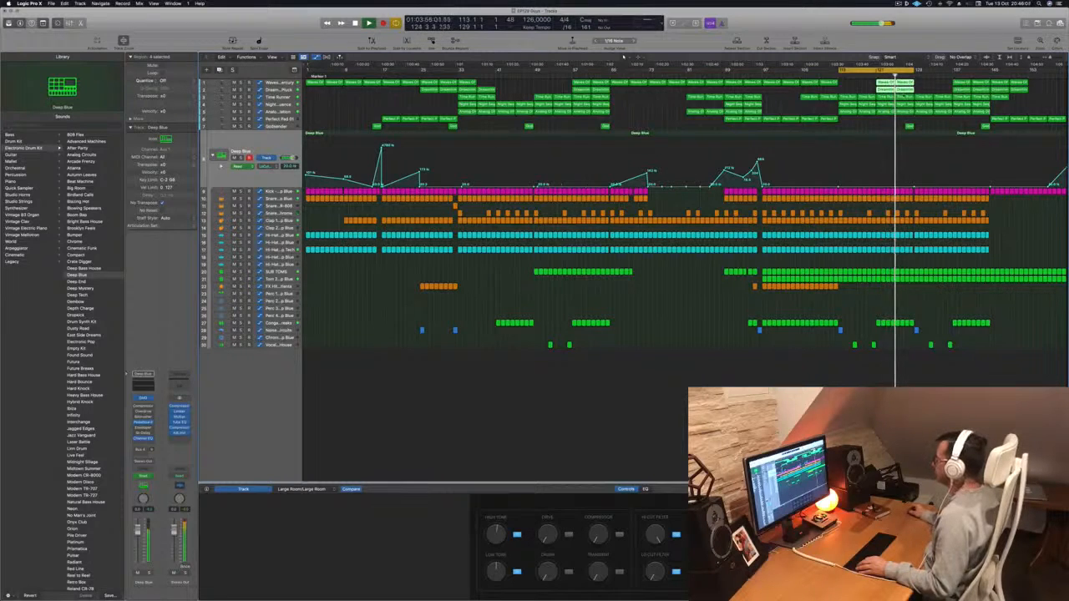
drag(915, 69, 993, 71)
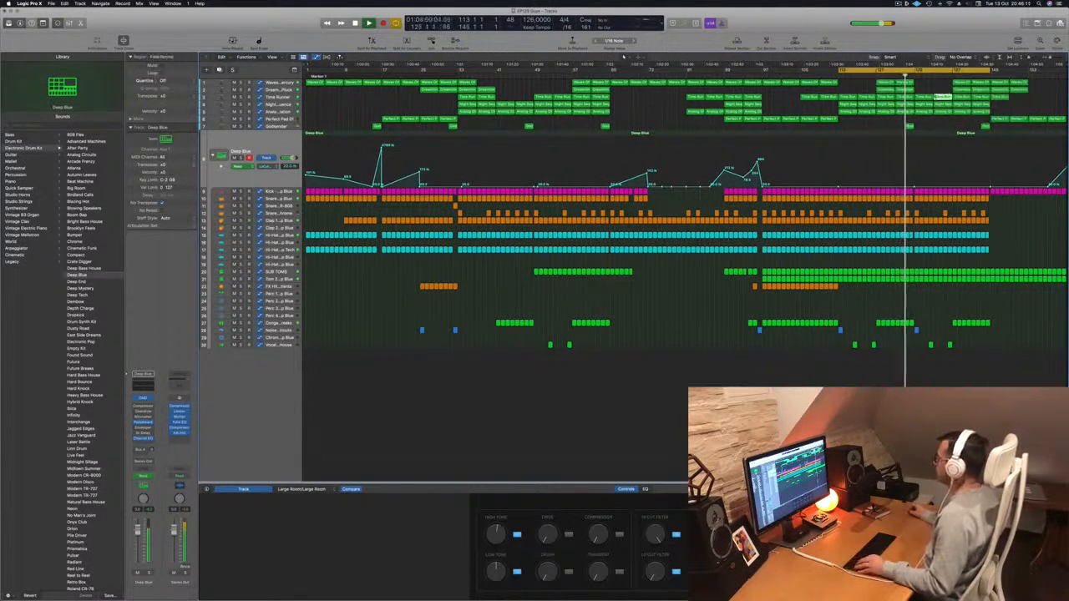
scroll(932, 99, up, 5)
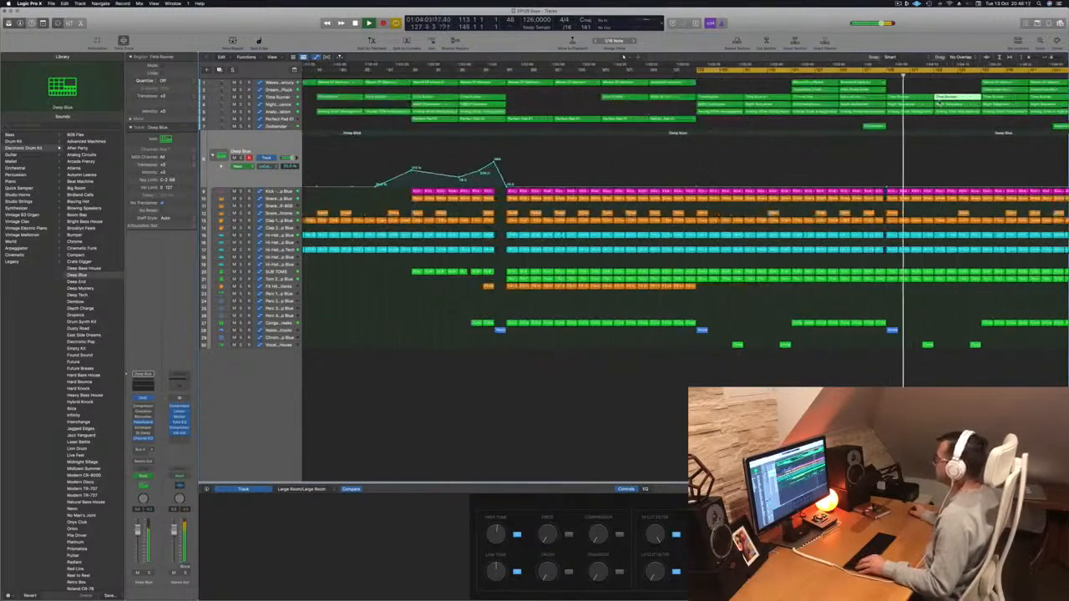
scroll(937, 100, down, 5)
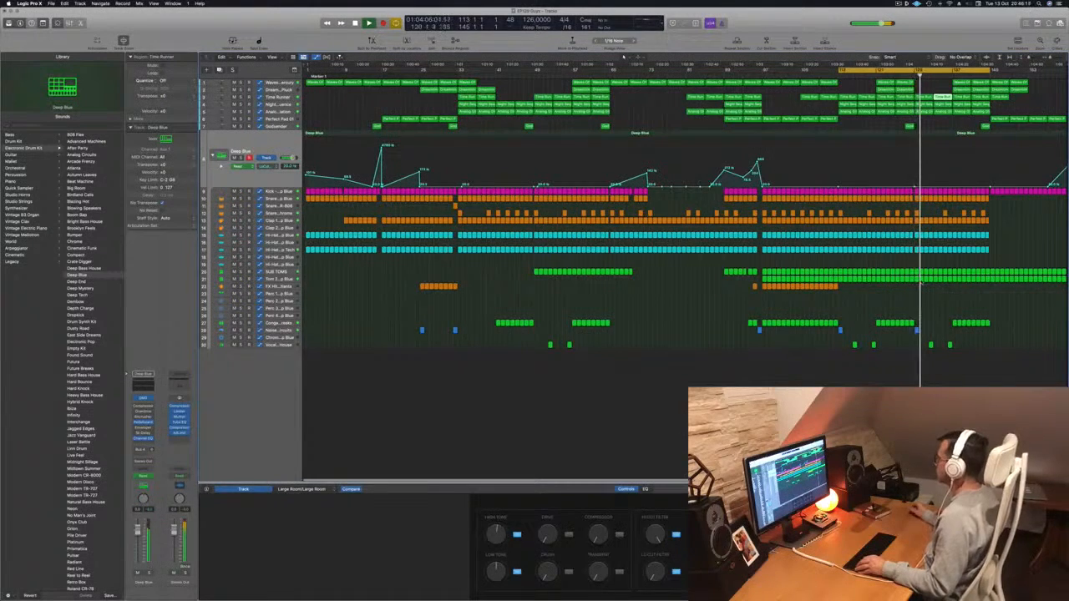
scroll(926, 293, up, 4)
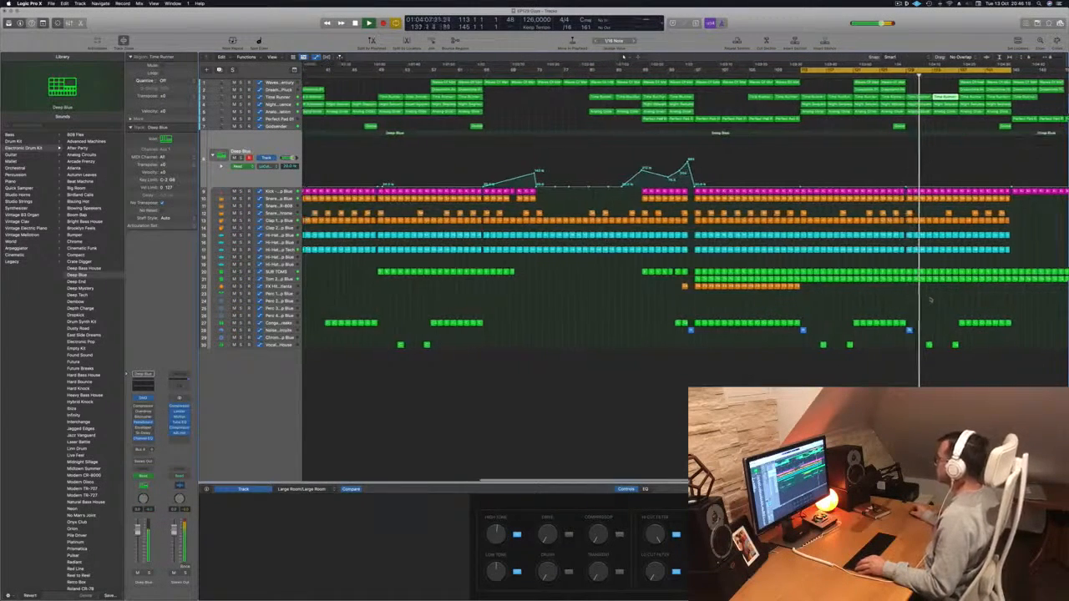
key(super+Left)
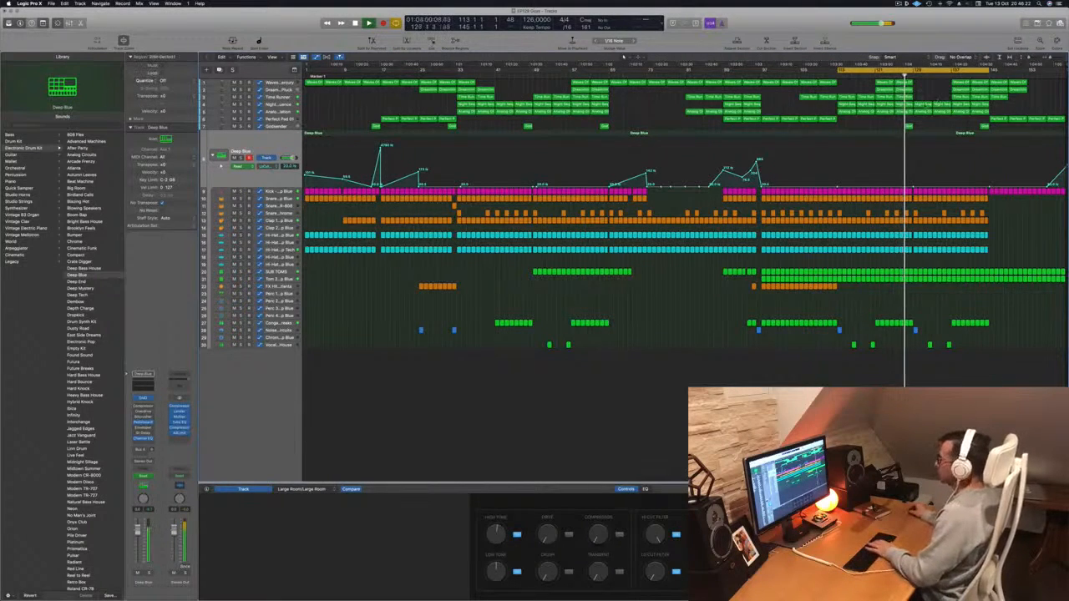
key(super+BackSpace)
key(Escape)
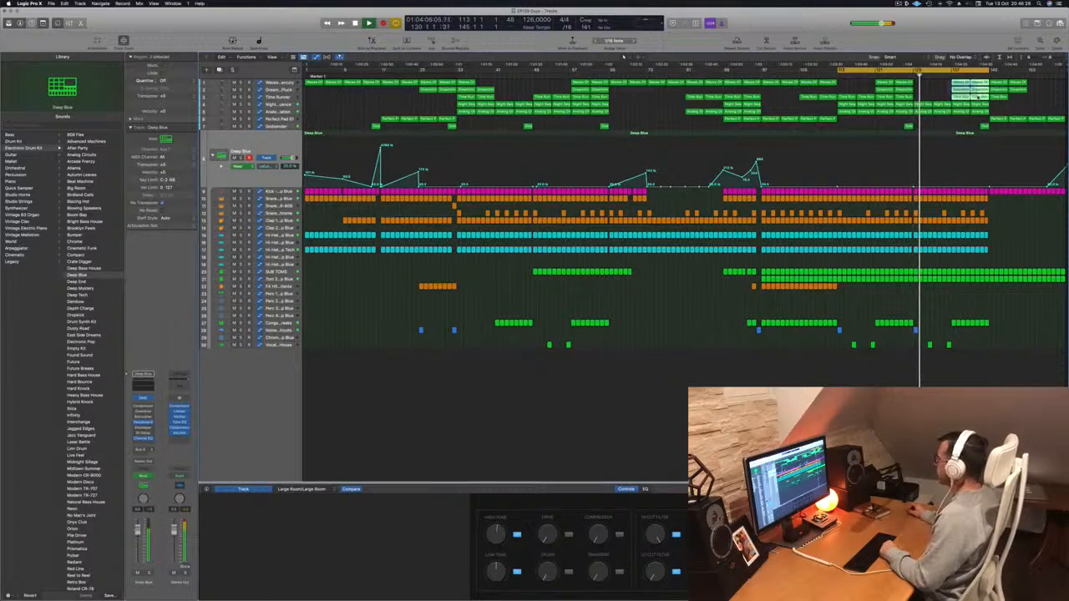
key(Delete)
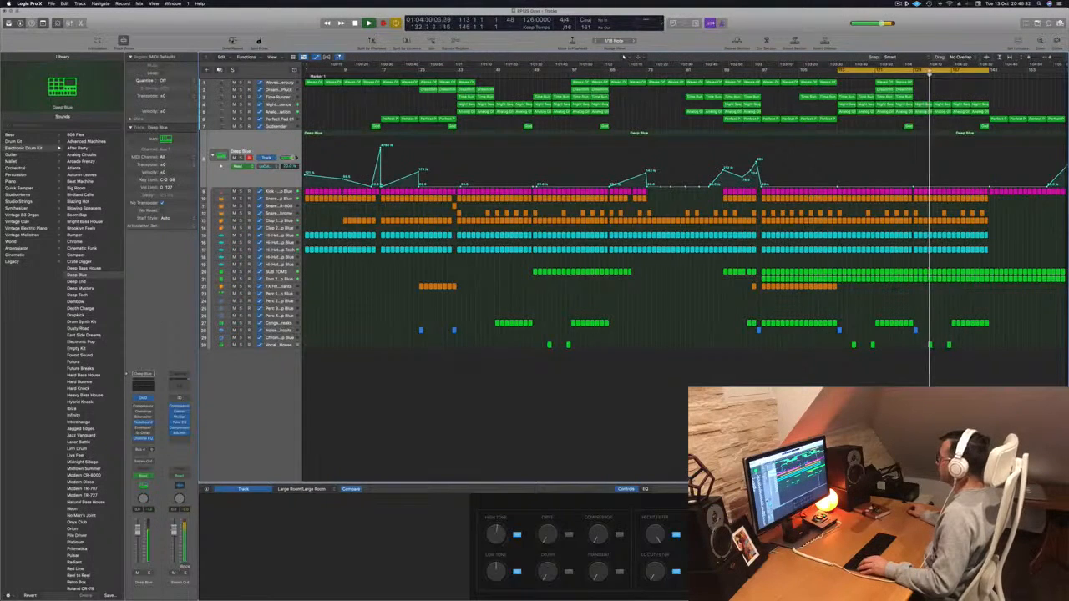
Step: Set the cycle to bars 129 to 145 and repeat that section from bar 145
drag(916, 72, 989, 75)
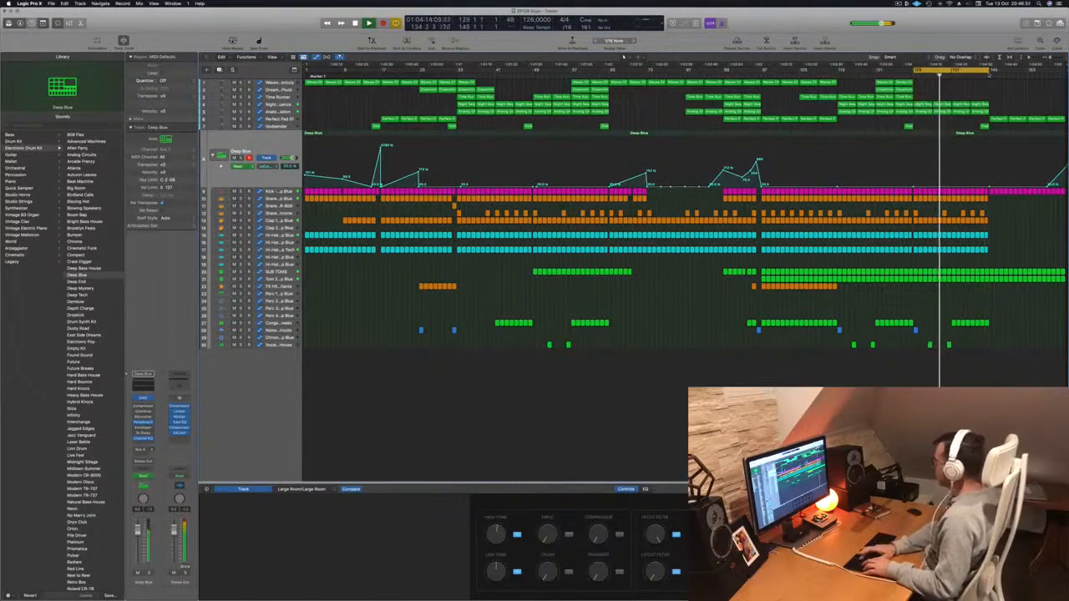
key(super+r)
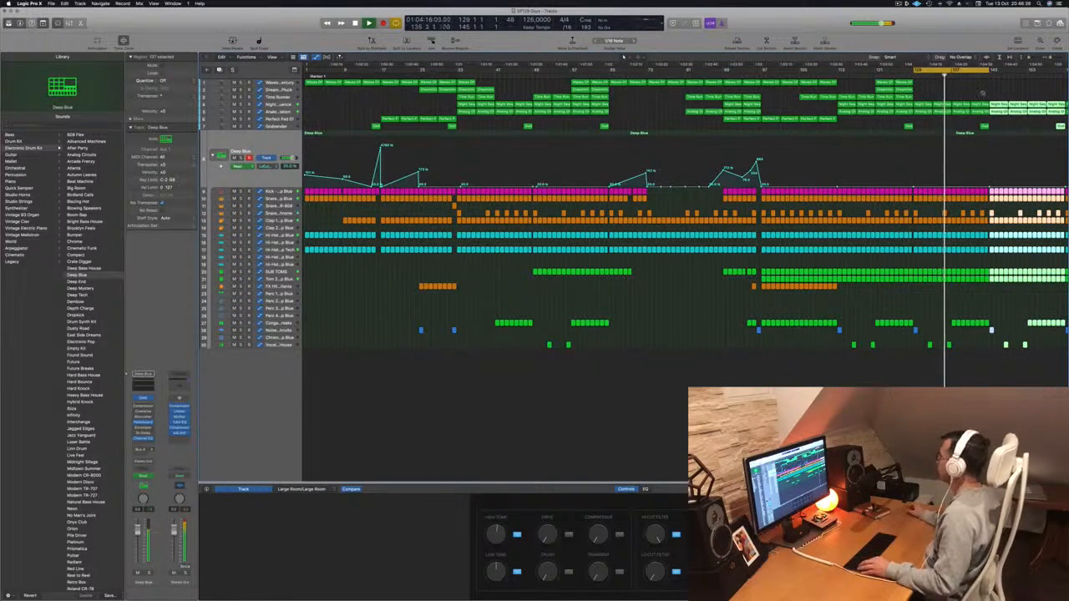
key(super+Left)
key(super+Left)
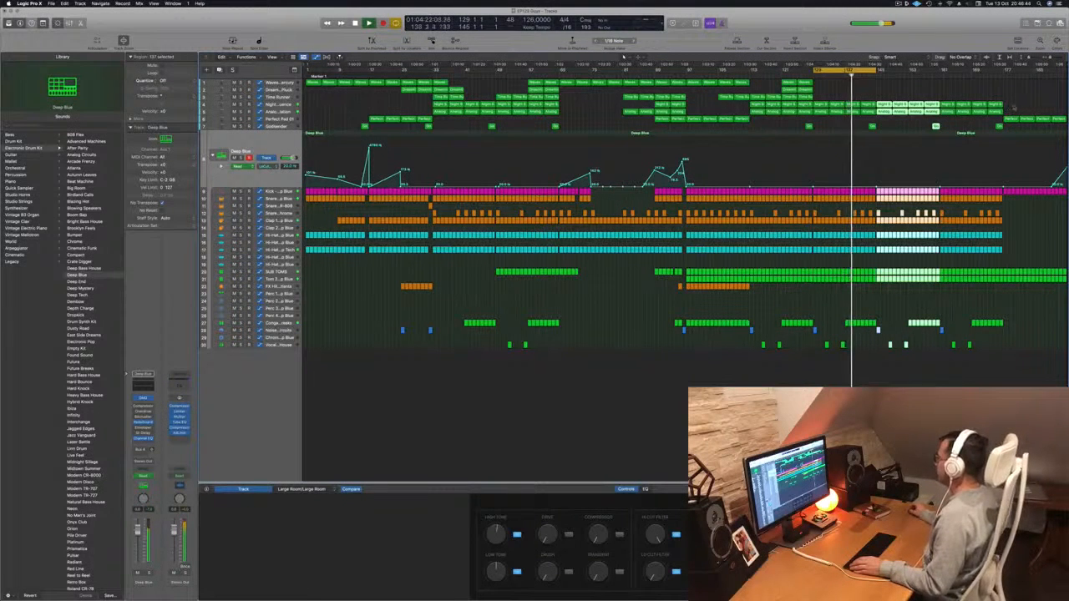
Step: Extend the cycle's end to about bar 192, move playback to about bar 144 and clear the region selection
click(1003, 74)
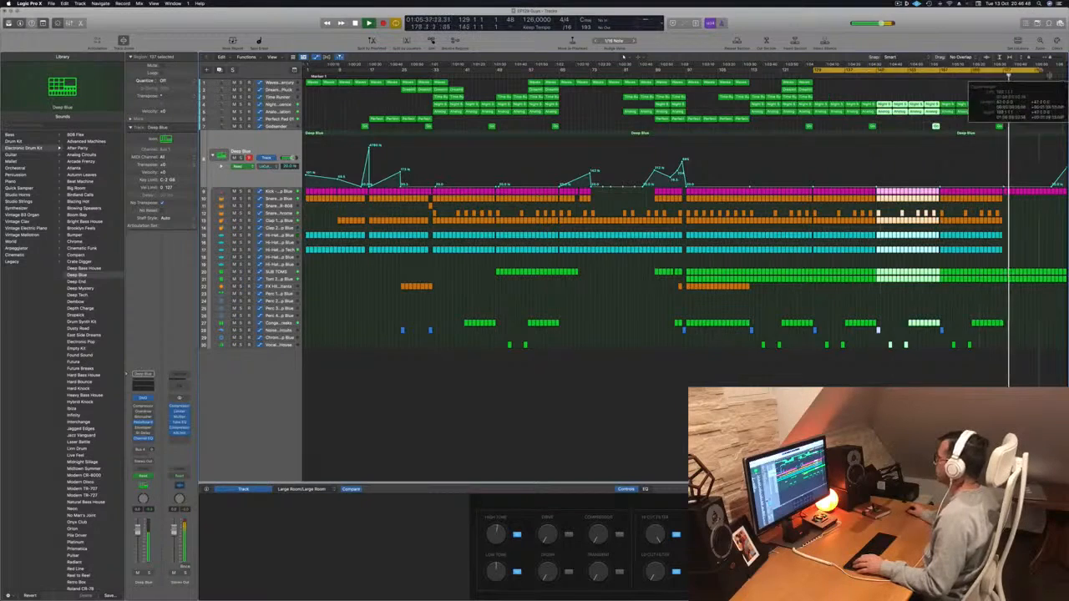
click(873, 75)
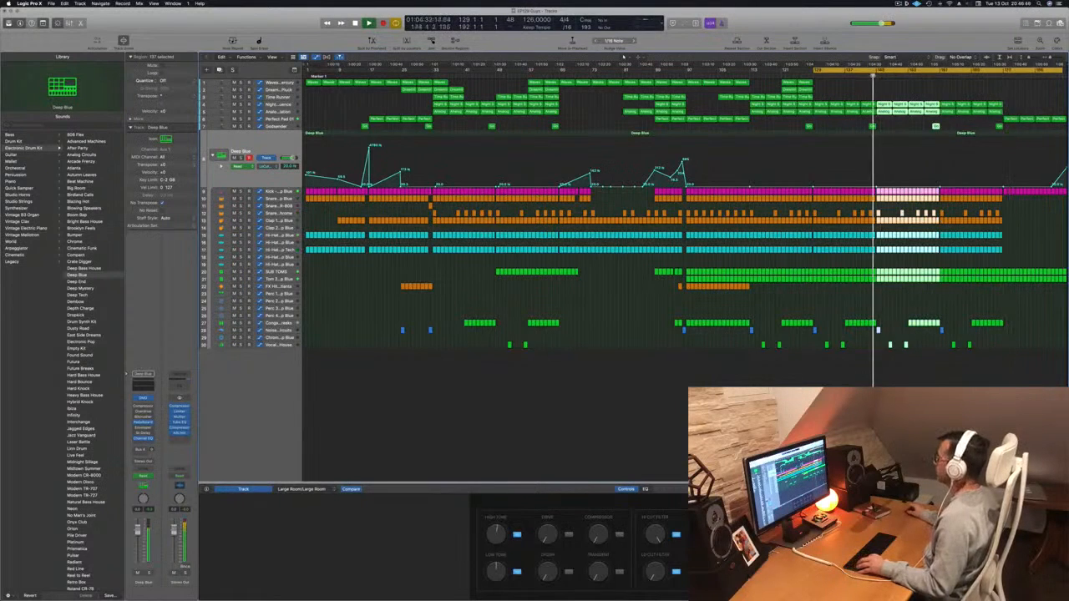
click(894, 92)
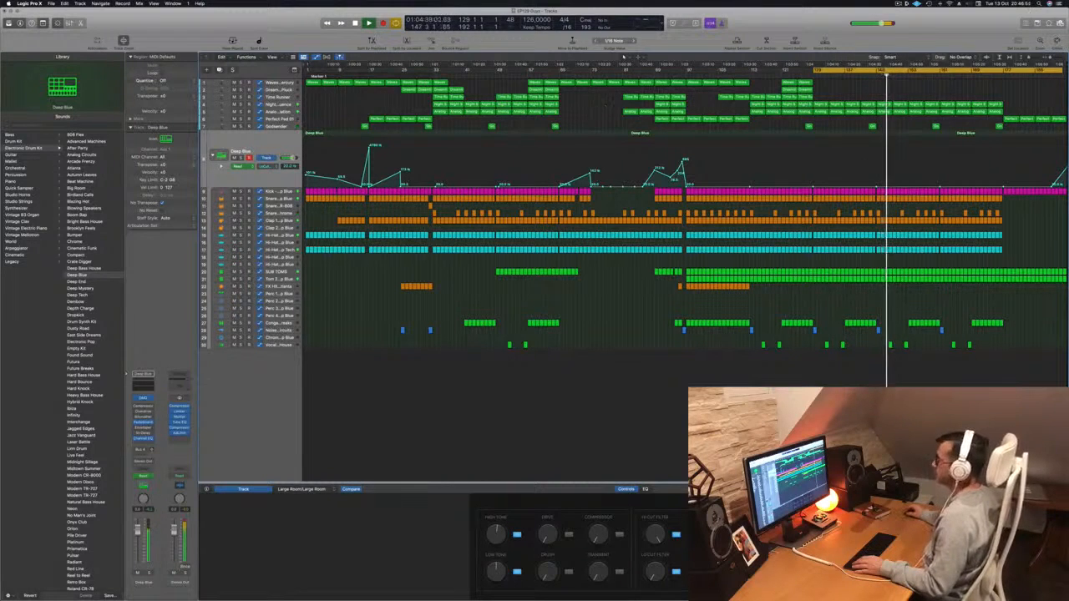
Step: Restart playback from bar 129 and shape a dip in the Analog Glide Arpeggiation automation between bars 129 and 145, lowest at bar 137
click(278, 111)
key(Return)
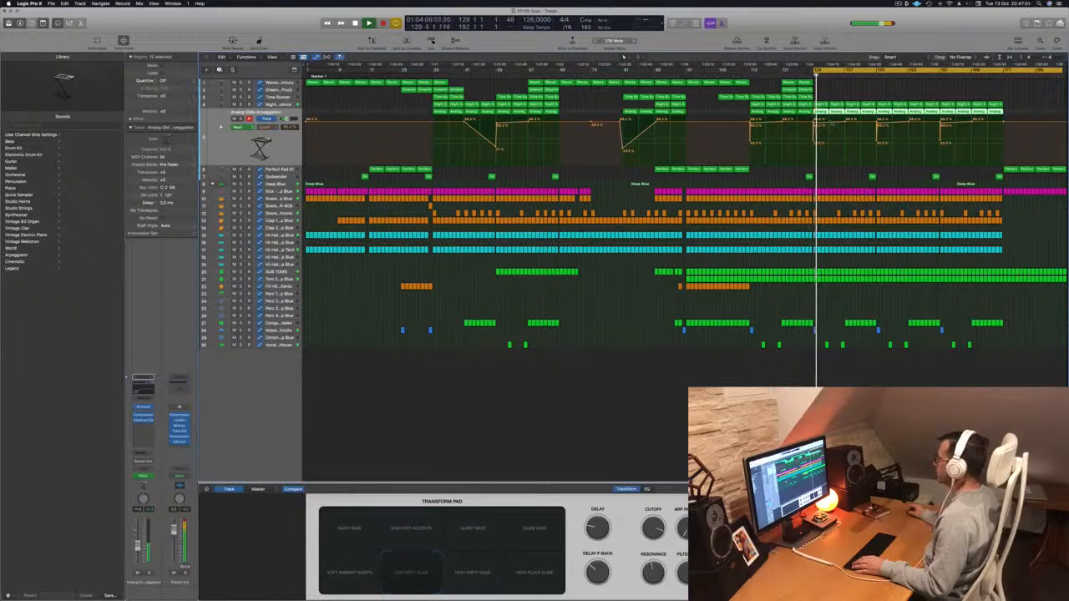
drag(845, 121, 849, 154)
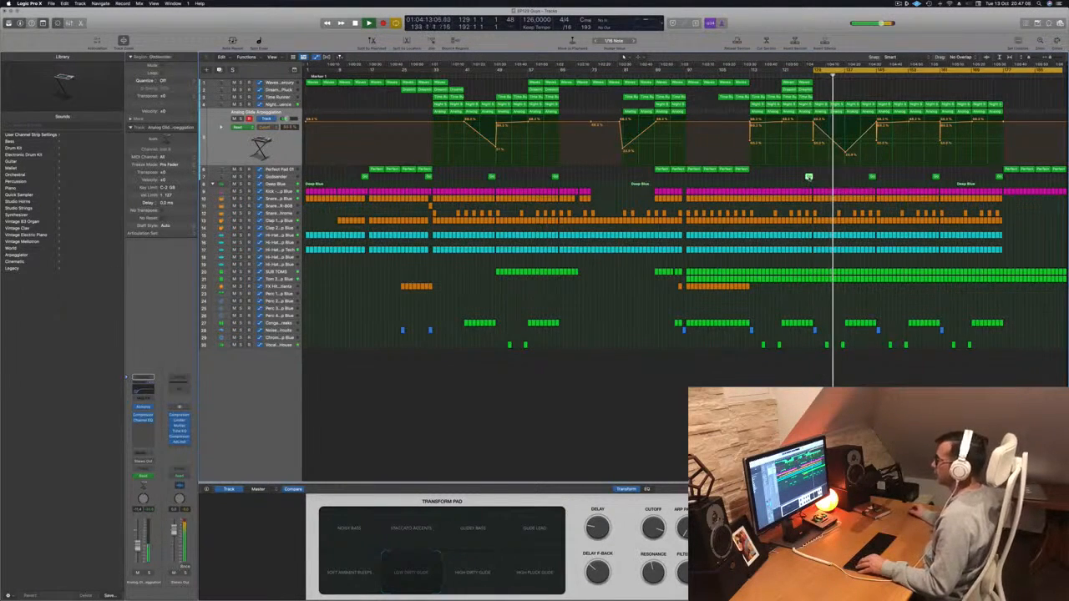
Step: Copy the four Perfect Pad 01 regions from bars 97 to 113 to bar 137 and adjust the pad's automation where they start
click(735, 170)
drag(693, 170, 850, 175)
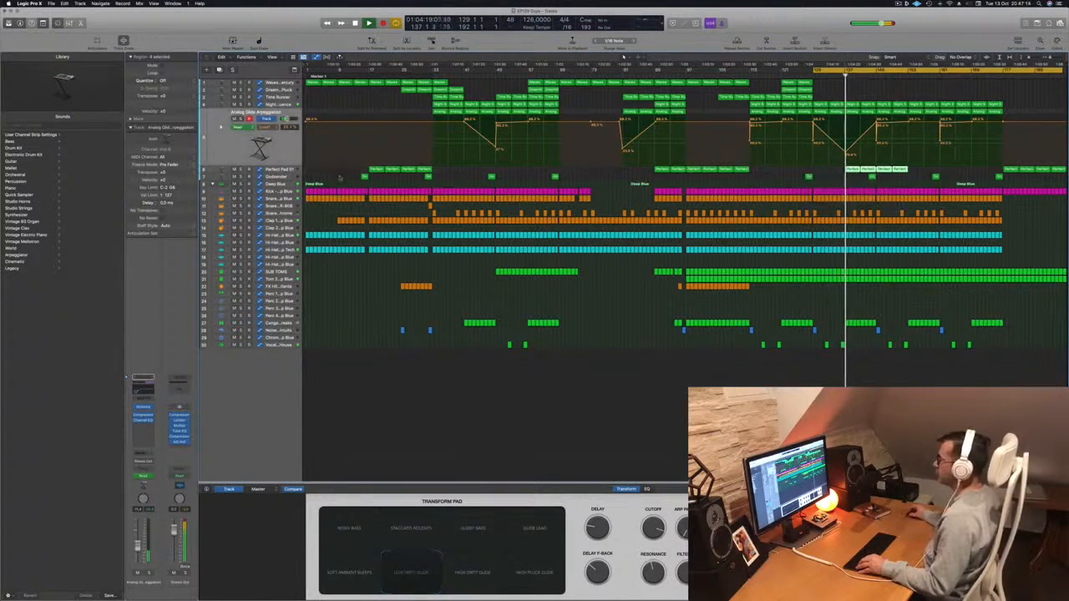
key(Down)
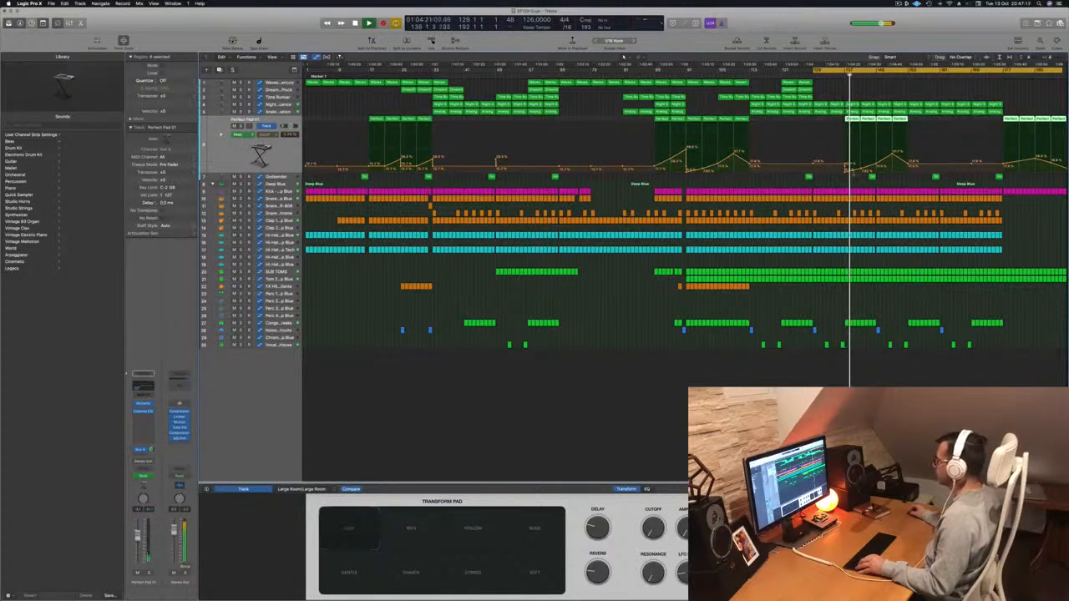
click(847, 167)
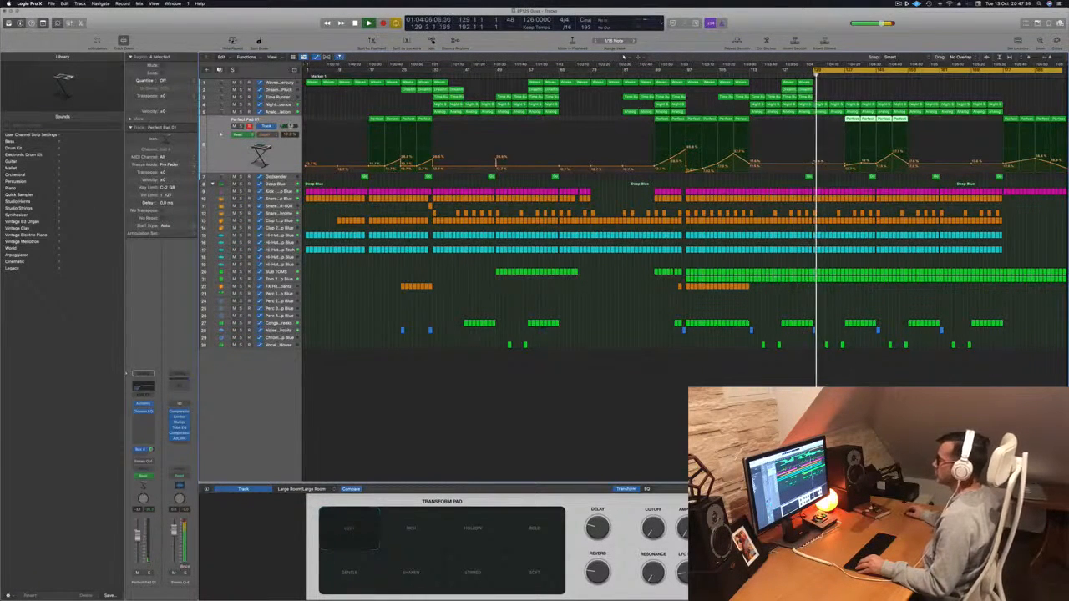
Step: Remove the extra lower automation point at bar 129 on the Analog Glide Arpeggiation track
click(286, 111)
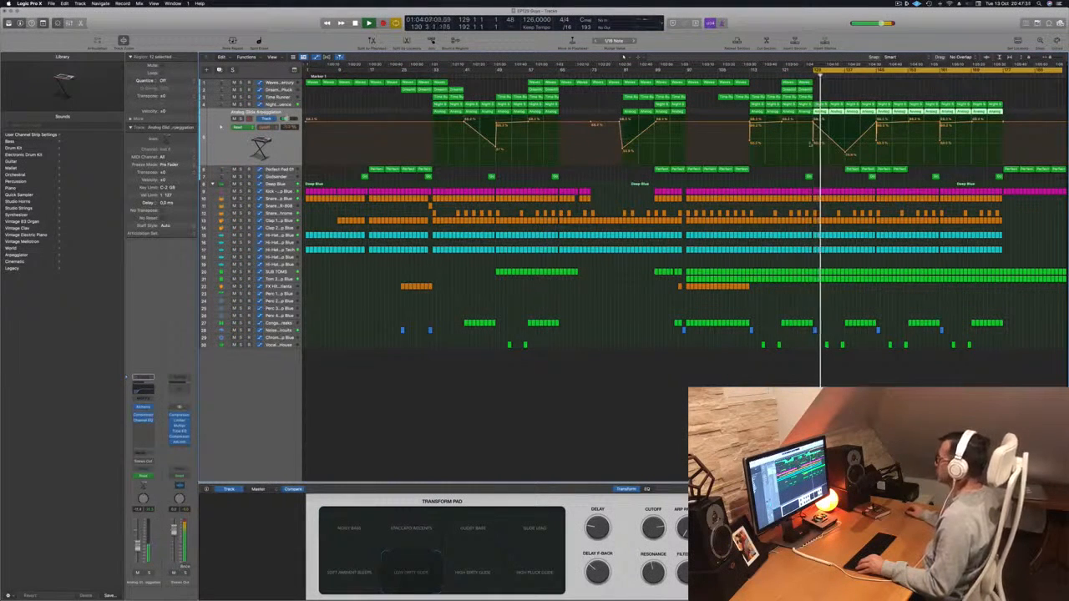
double_click(814, 141)
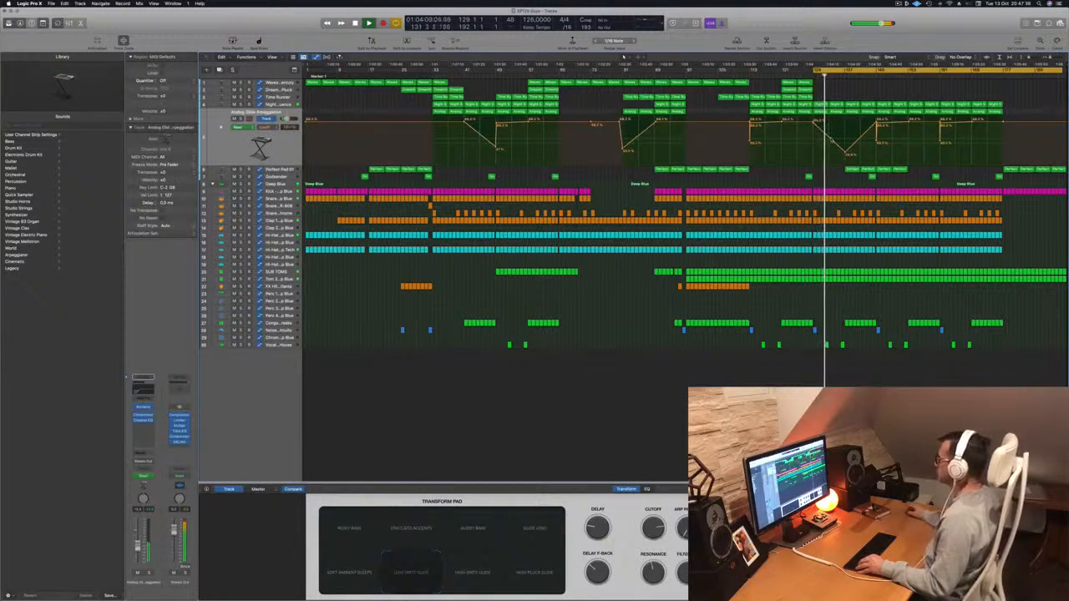